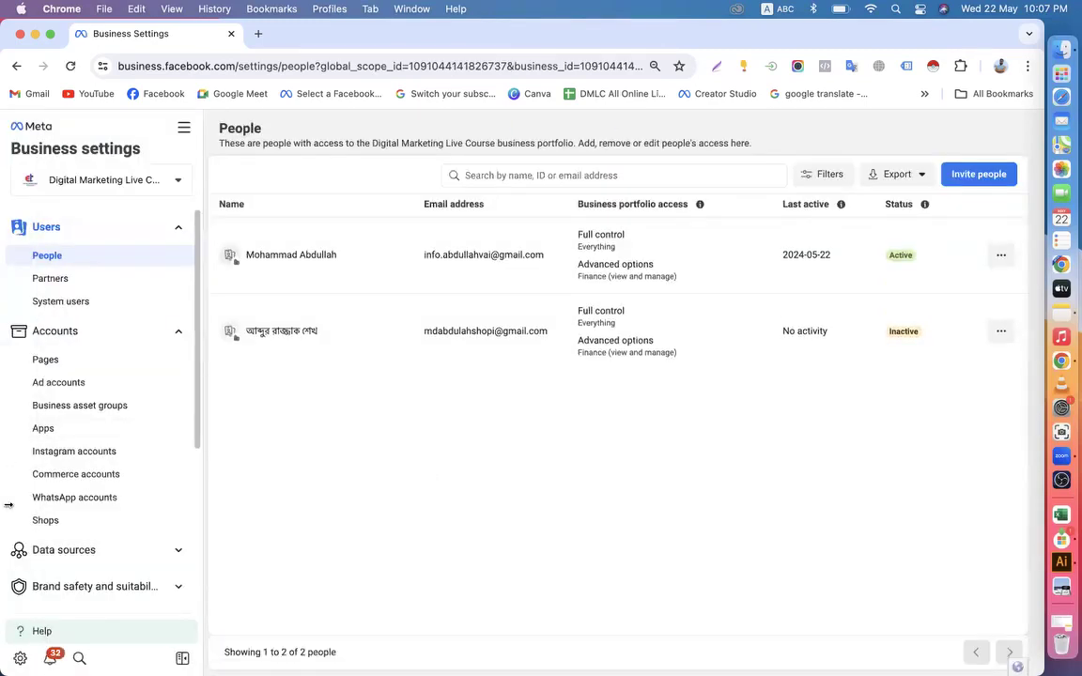
Open the Business info page of the business settings and look over its sections
{"action": "scroll", "coordinate": [129, 501], "scroll_direction": "down", "scroll_amount": 3}
{"action": "scroll", "coordinate": [128, 502], "scroll_direction": "down", "scroll_amount": 4}
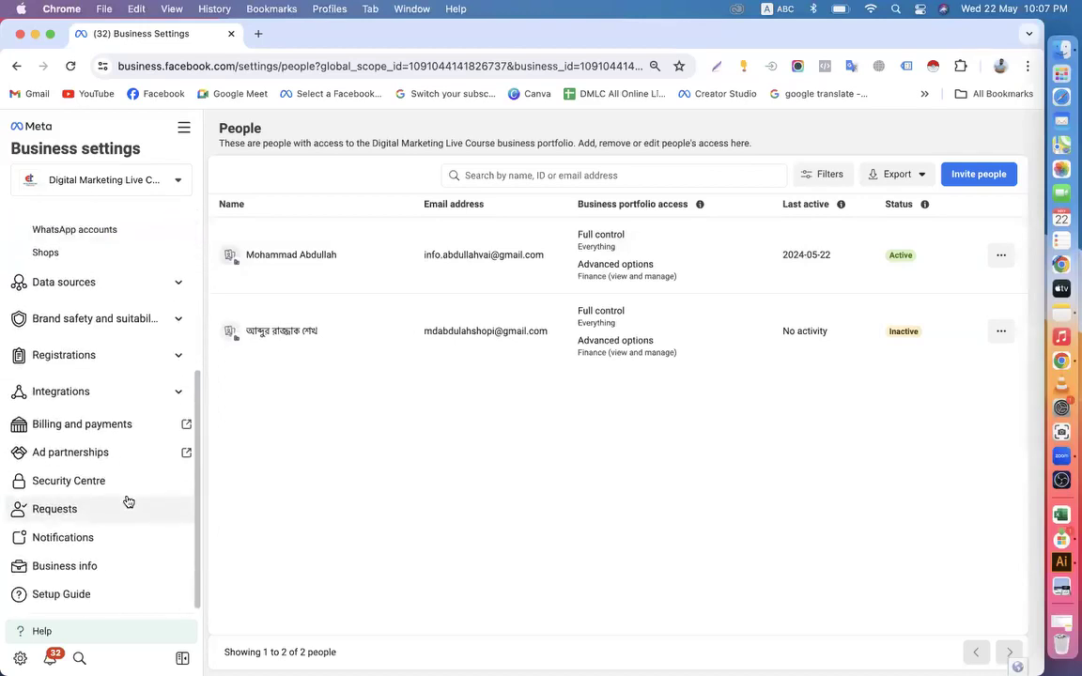
{"action": "left_click", "coordinate": [72, 567]}
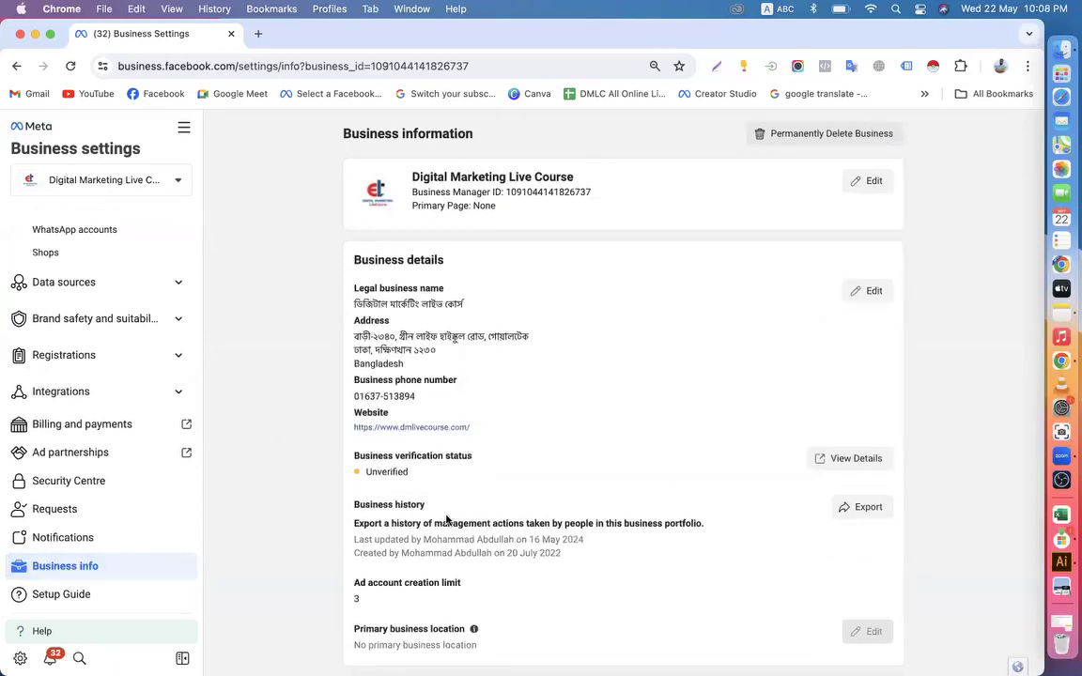
{"action": "scroll", "coordinate": [447, 520], "scroll_direction": "down", "scroll_amount": 4}
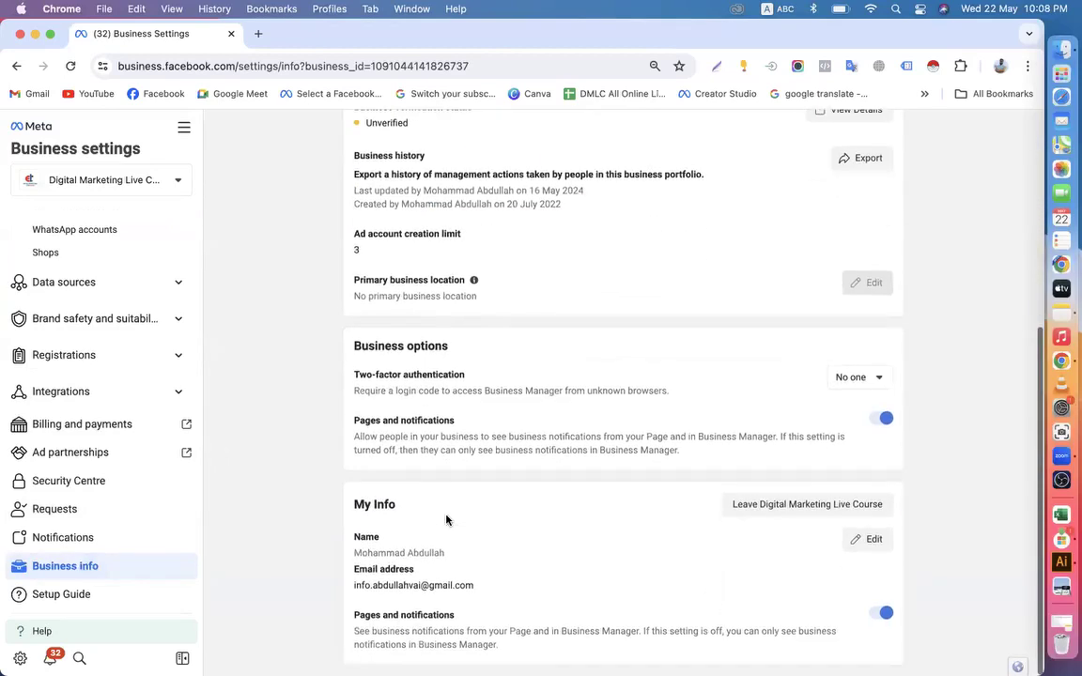
{"action": "scroll", "coordinate": [446, 519], "scroll_direction": "up", "scroll_amount": 3}
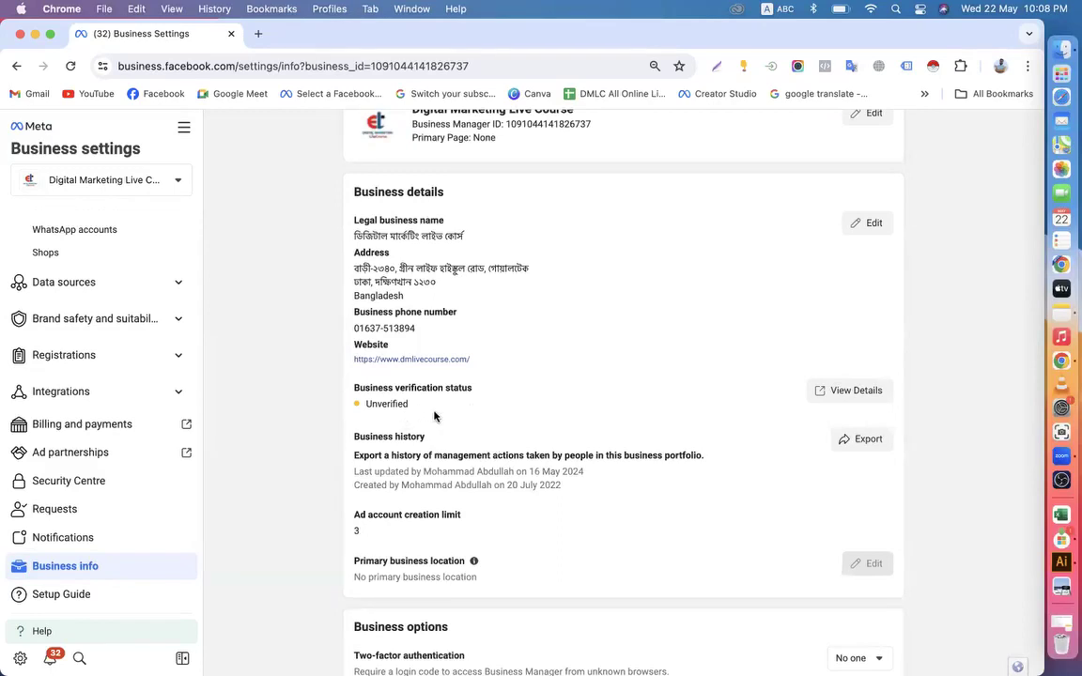
Highlight the status value under Business verification status in the business details
{"action": "left_click_drag", "start_coordinate": [366, 404], "coordinate": [414, 408]}
{"action": "left_click", "coordinate": [379, 405]}
{"action": "left_click_drag", "start_coordinate": [362, 410], "coordinate": [410, 410]}
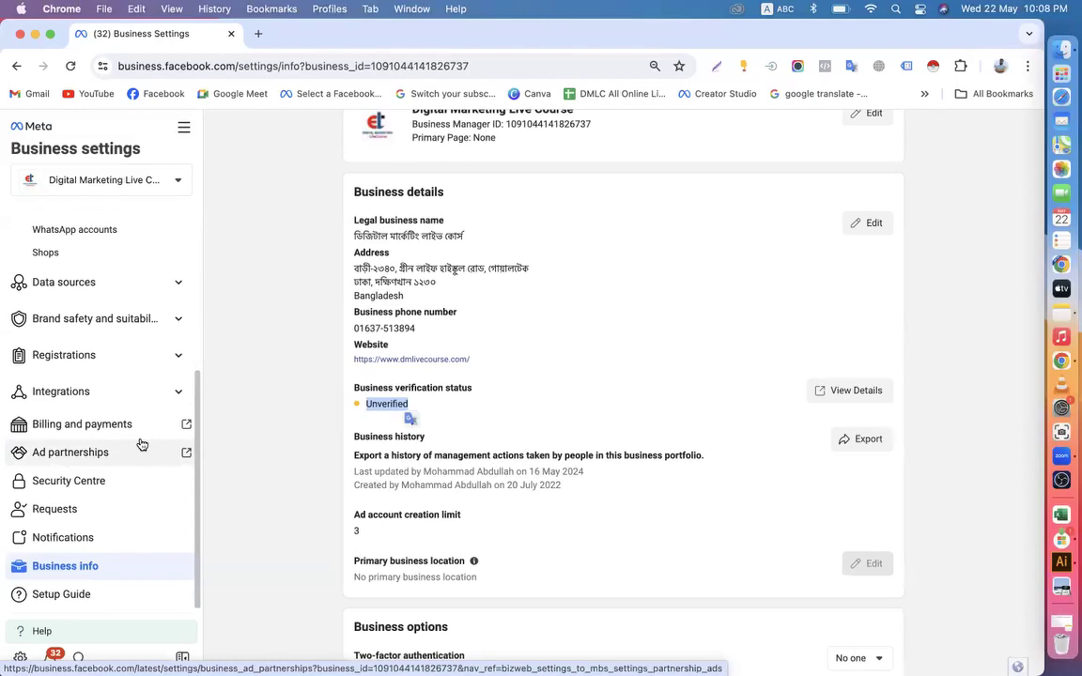
{"action": "left_click", "coordinate": [381, 403]}
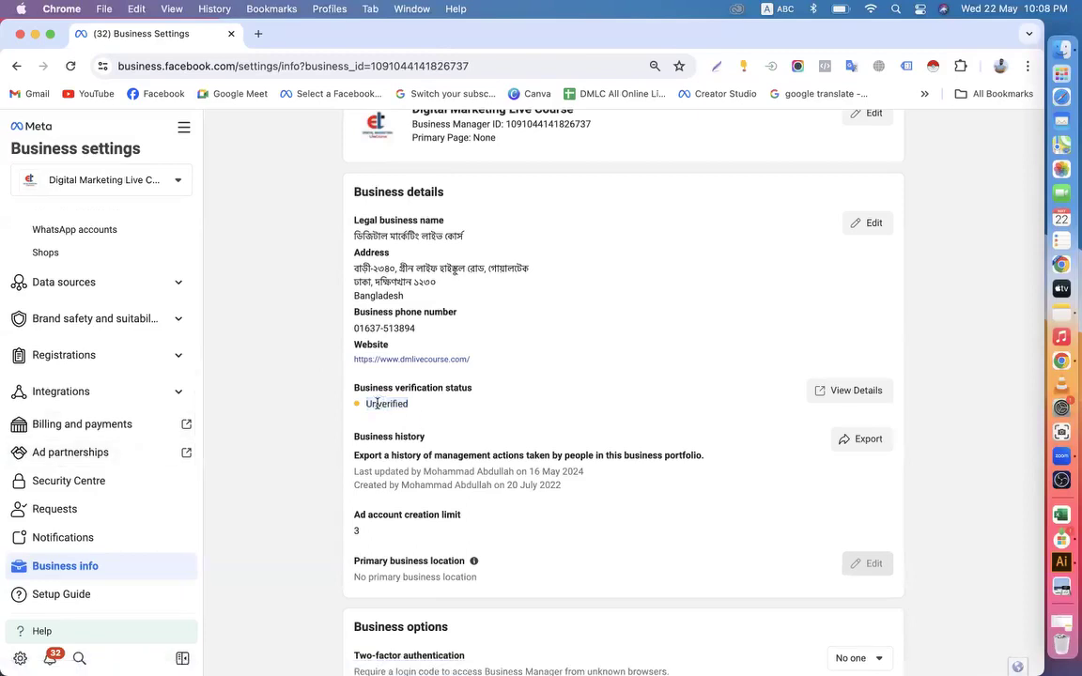
{"action": "left_click_drag", "start_coordinate": [365, 407], "coordinate": [414, 410]}
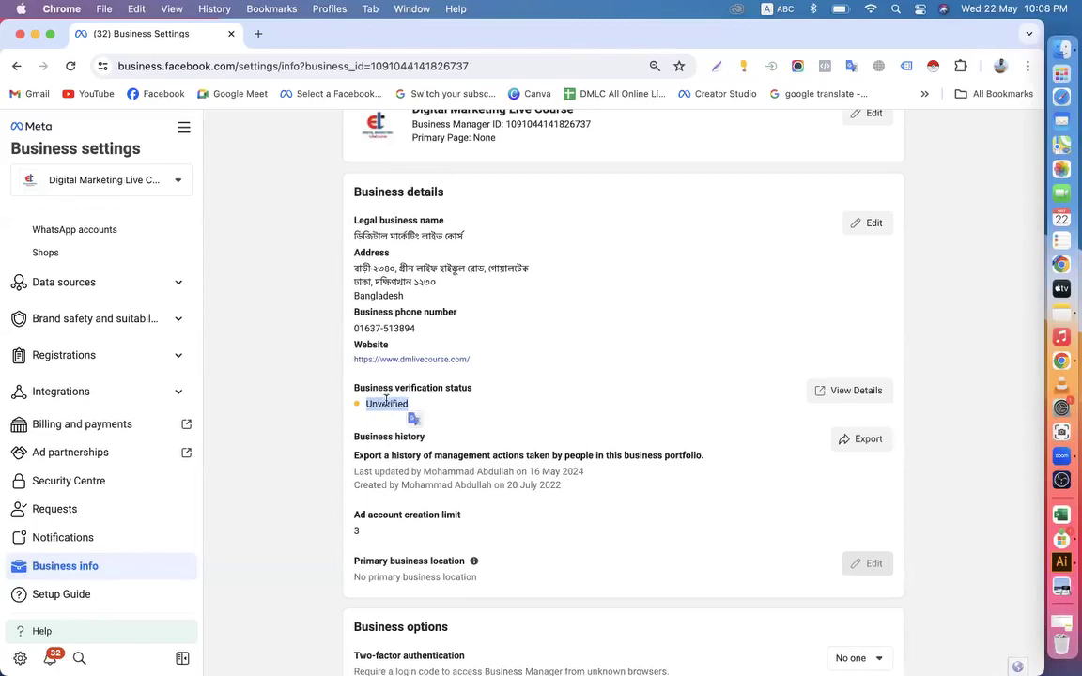
{"action": "left_click", "coordinate": [386, 401]}
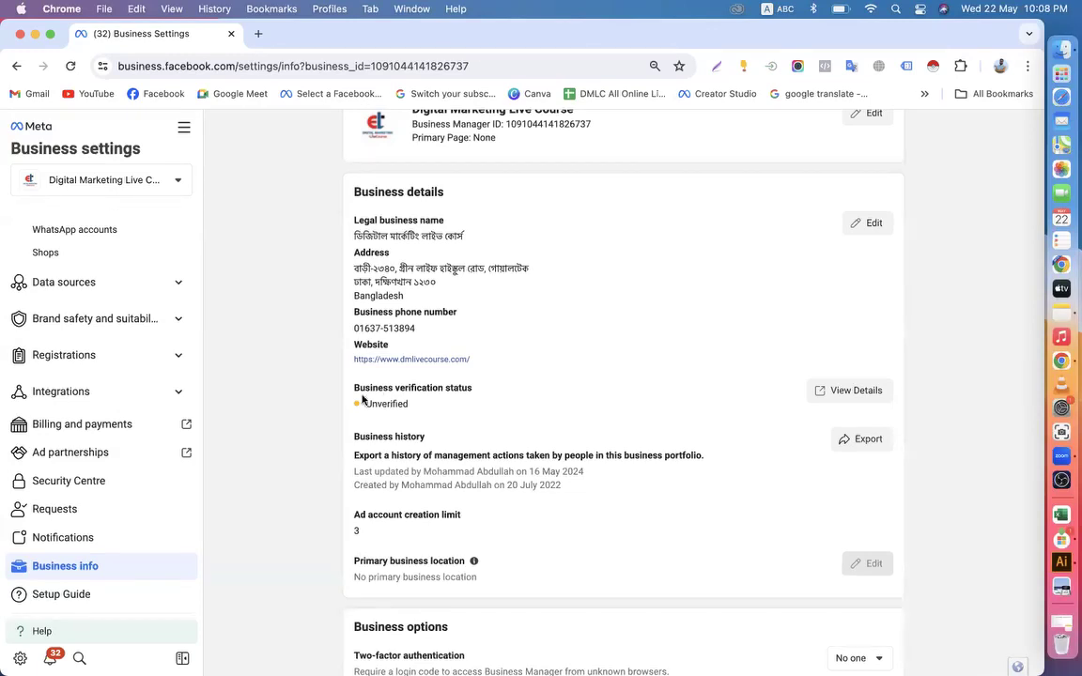
{"action": "left_click", "coordinate": [185, 133]}
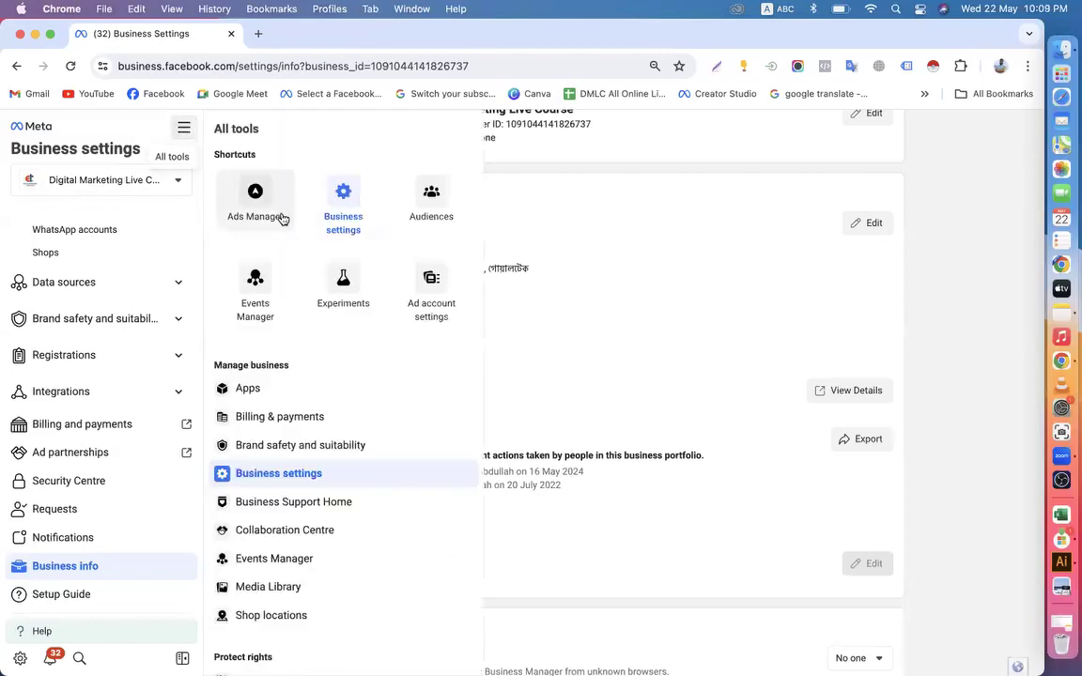
{"action": "left_click", "coordinate": [583, 169]}
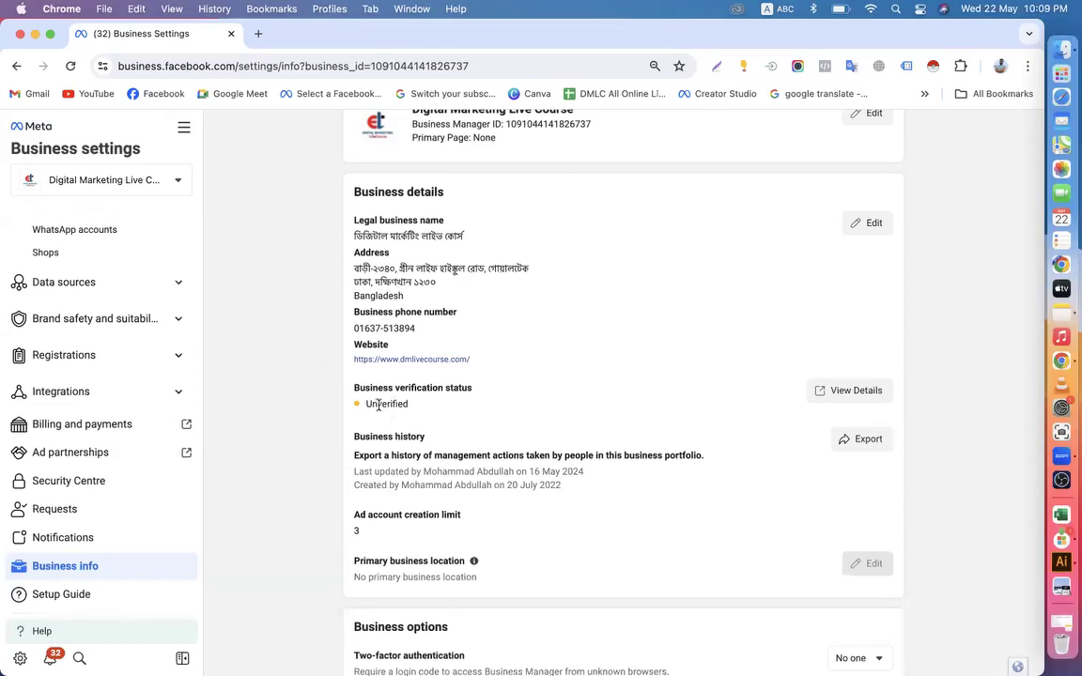
Examine the business verification status, the ad account creation limit and the remaining business information sections
{"action": "left_click_drag", "start_coordinate": [366, 406], "coordinate": [413, 409]}
{"action": "left_click", "coordinate": [428, 407]}
{"action": "left_click_drag", "start_coordinate": [366, 404], "coordinate": [405, 404]}
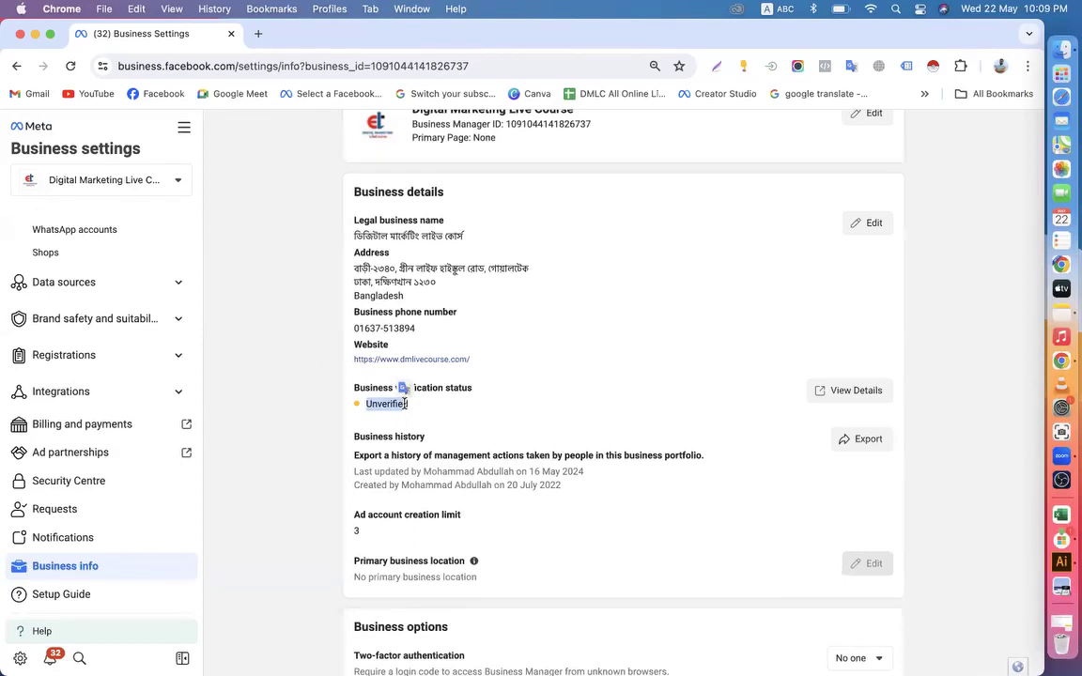
{"action": "left_click", "coordinate": [359, 404]}
{"action": "scroll", "coordinate": [366, 406], "scroll_direction": "down", "scroll_amount": 1}
{"action": "scroll", "coordinate": [365, 406], "scroll_direction": "down", "scroll_amount": 1}
{"action": "left_click_drag", "start_coordinate": [354, 421], "coordinate": [507, 424]}
{"action": "scroll", "coordinate": [507, 422], "scroll_direction": "up", "scroll_amount": 3}
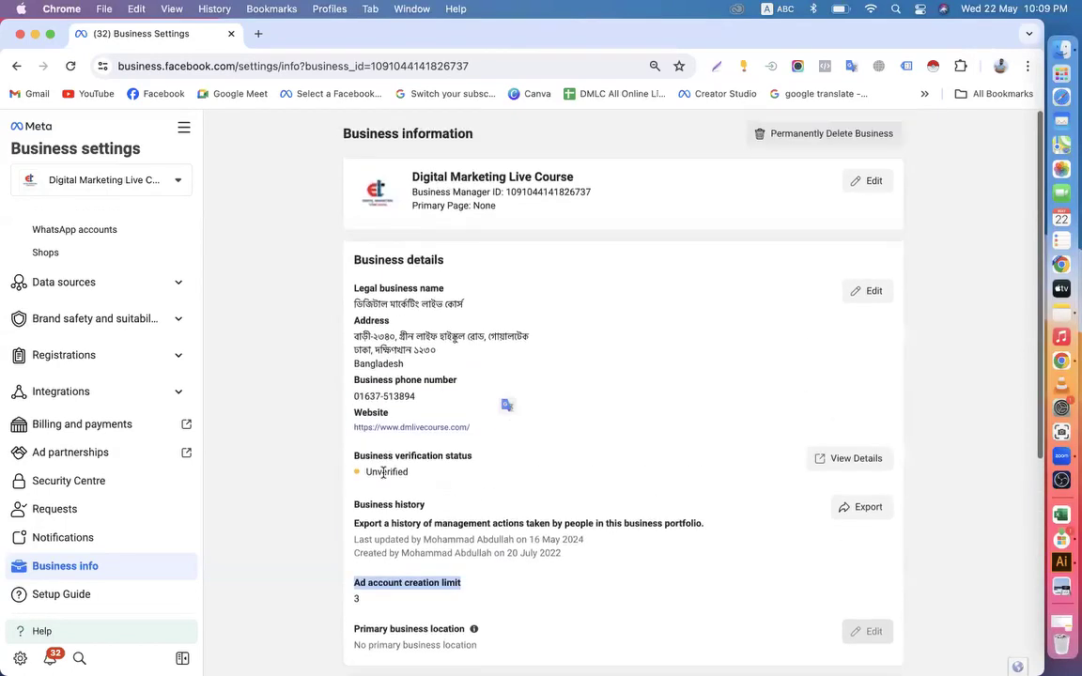
{"action": "left_click", "coordinate": [441, 478]}
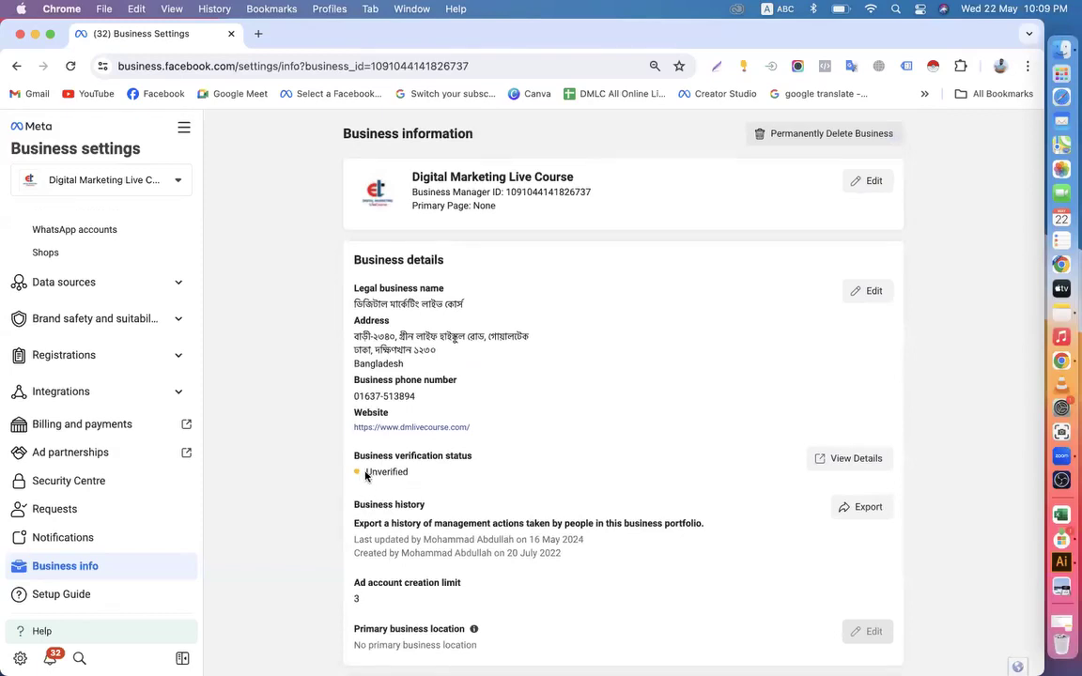
{"action": "left_click_drag", "start_coordinate": [365, 473], "coordinate": [413, 478]}
{"action": "scroll", "coordinate": [526, 487], "scroll_direction": "down", "scroll_amount": 5}
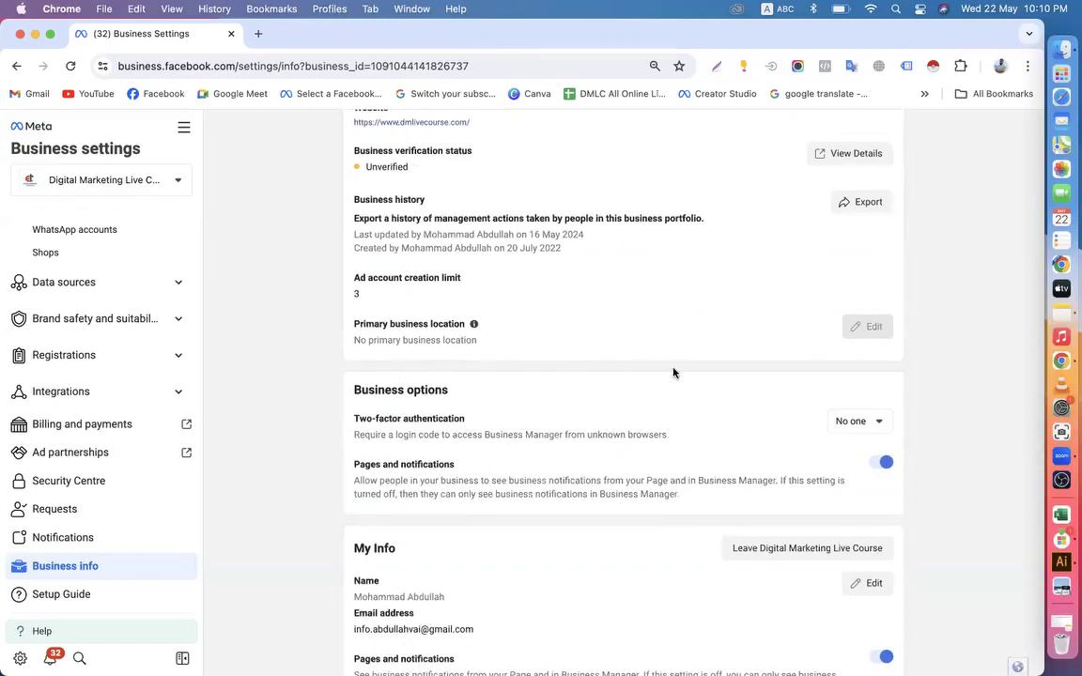
{"action": "scroll", "coordinate": [672, 369], "scroll_direction": "up", "scroll_amount": 3}
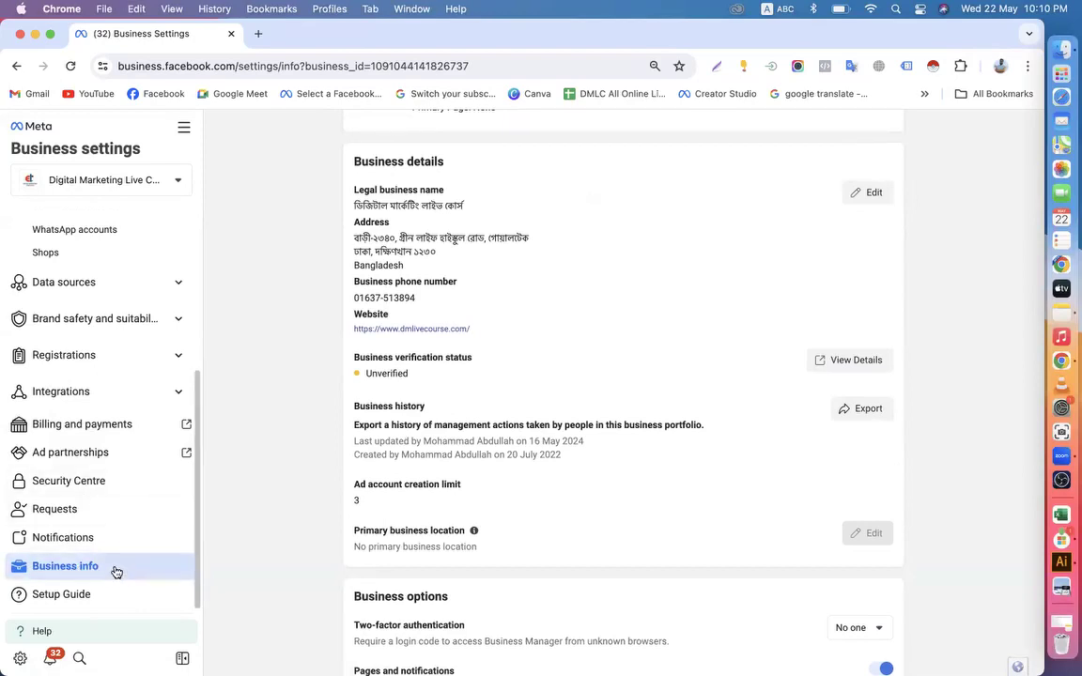
{"action": "scroll", "coordinate": [448, 380], "scroll_direction": "up", "scroll_amount": 3}
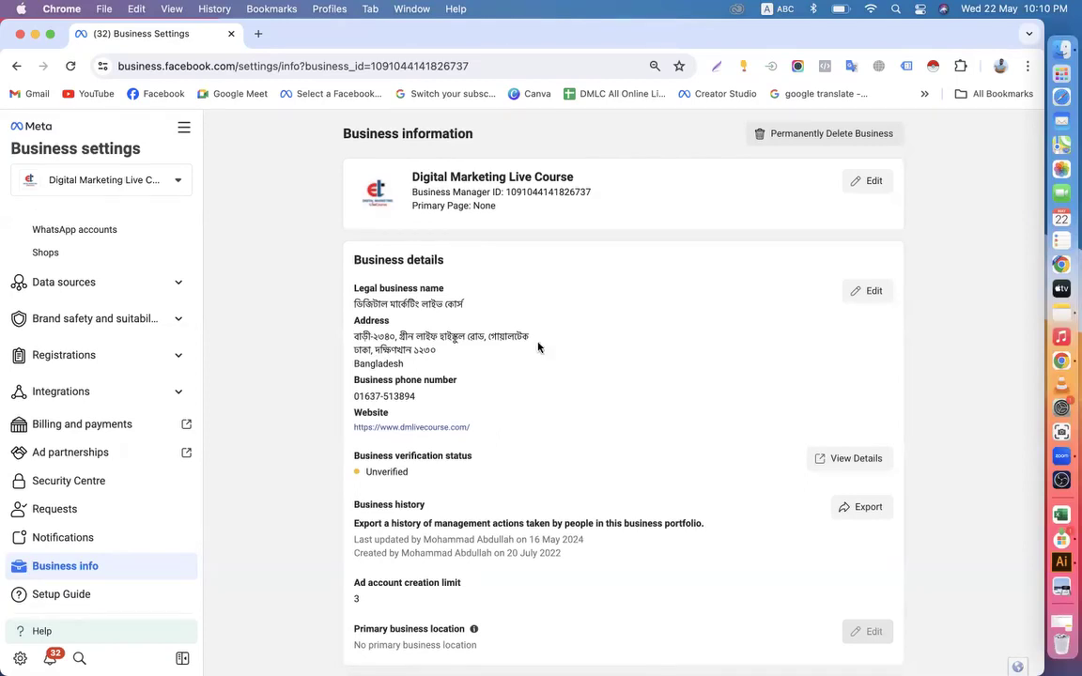
Open the Domains page under Brand safety and suitability to check the domain's verification
{"action": "left_click", "coordinate": [119, 326]}
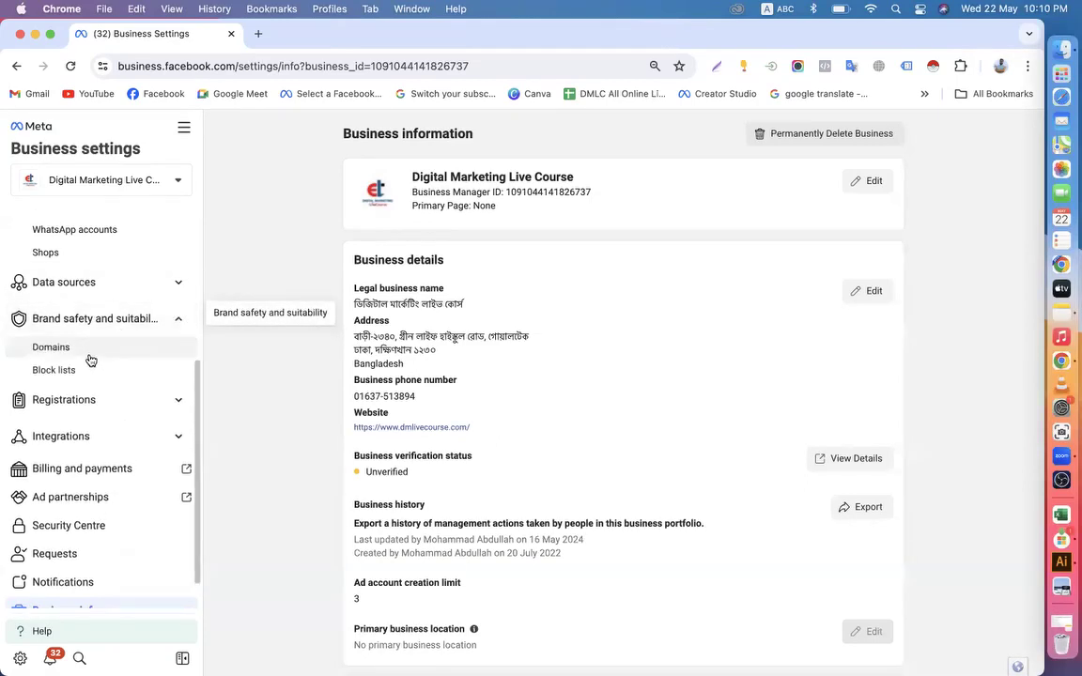
{"action": "left_click", "coordinate": [56, 348]}
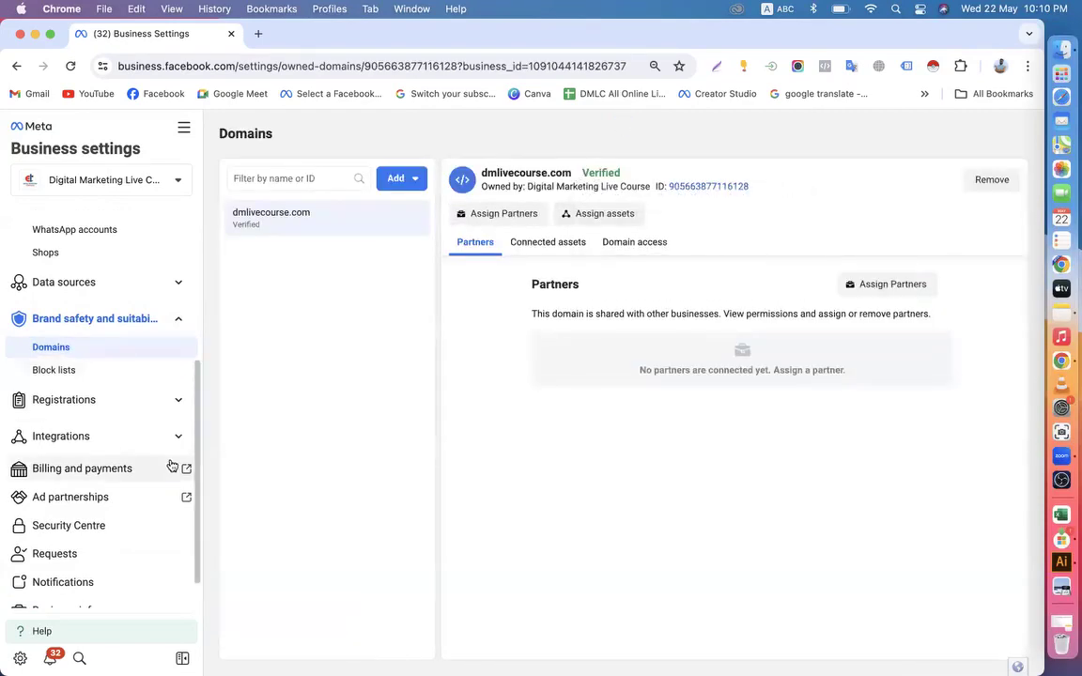
Return to the Business info page and highlight the Business verification status heading
{"action": "scroll", "coordinate": [169, 465], "scroll_direction": "down", "scroll_amount": 2}
{"action": "left_click", "coordinate": [74, 567]}
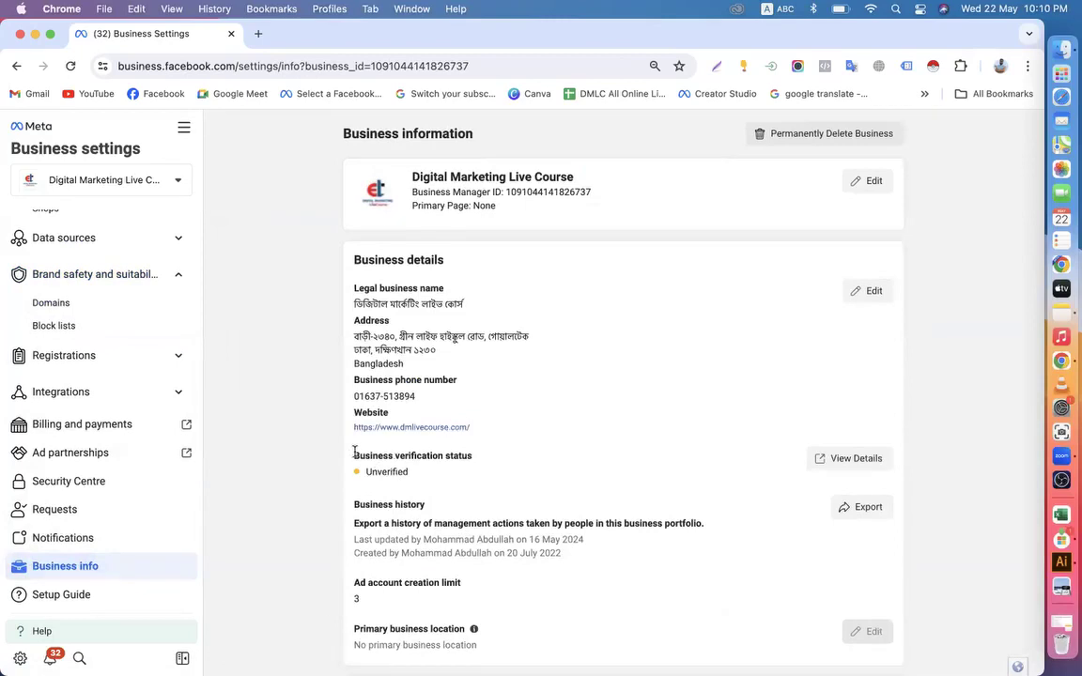
{"action": "left_click_drag", "start_coordinate": [354, 458], "coordinate": [449, 480]}
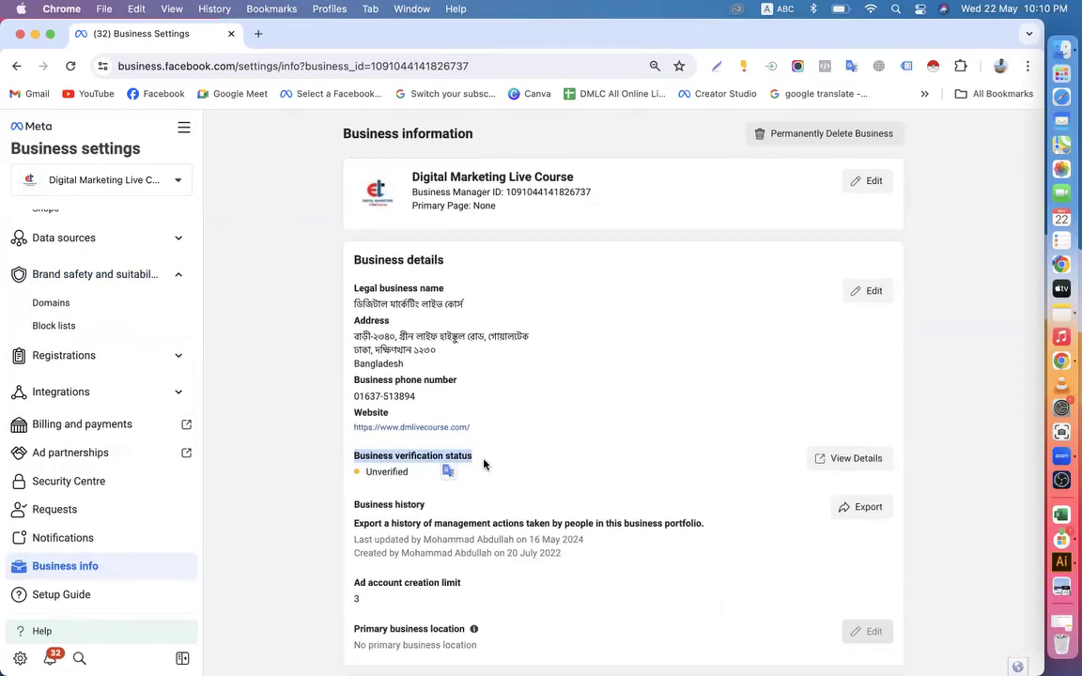
{"action": "left_click", "coordinate": [479, 459]}
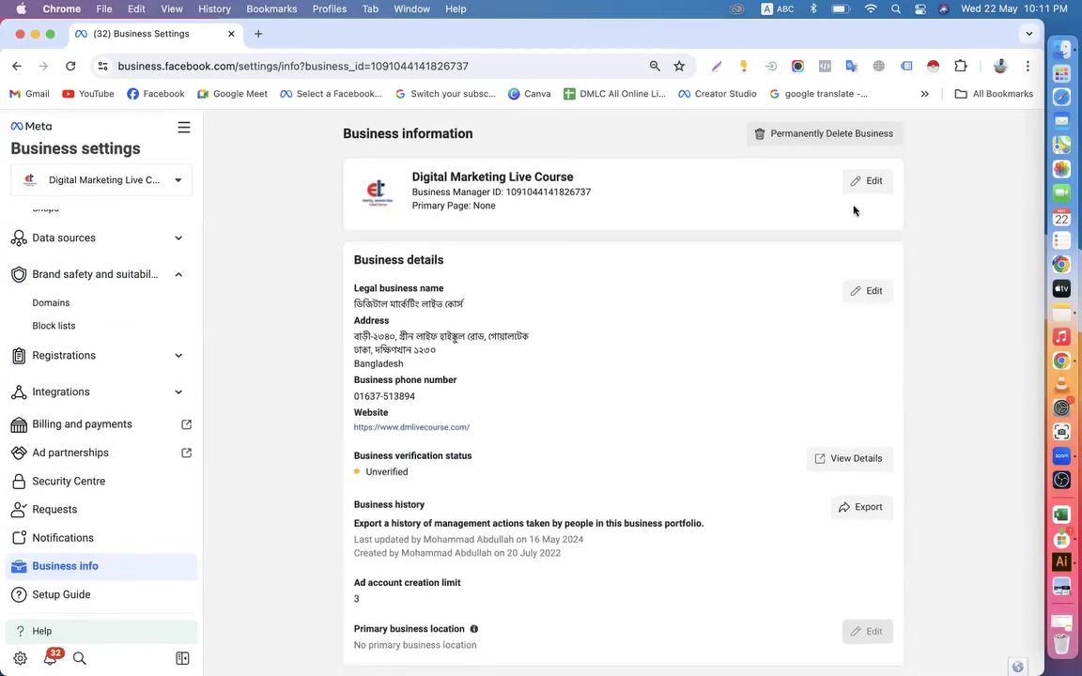
Switch to Finder and open the owner's personal documents folder inside Downloads
{"action": "left_click", "coordinate": [1061, 49]}
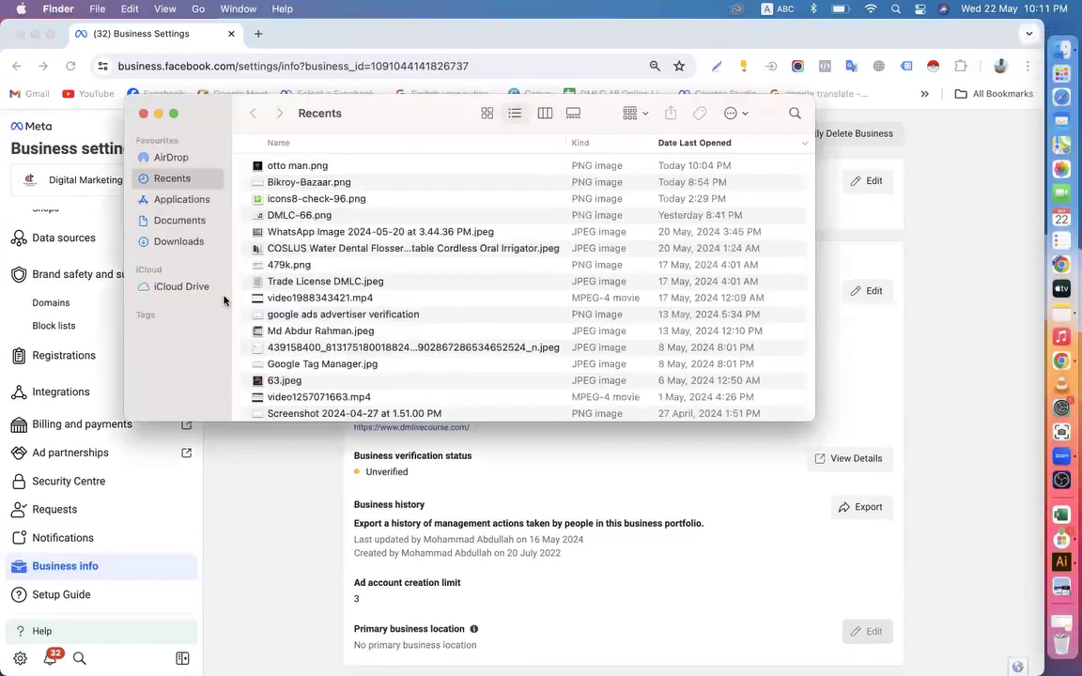
{"action": "left_click", "coordinate": [183, 241]}
{"action": "scroll", "coordinate": [310, 365], "scroll_direction": "down", "scroll_amount": 5}
{"action": "scroll", "coordinate": [319, 368], "scroll_direction": "down", "scroll_amount": 15}
{"action": "scroll", "coordinate": [319, 366], "scroll_direction": "down", "scroll_amount": 3}
{"action": "left_click", "coordinate": [304, 368]}
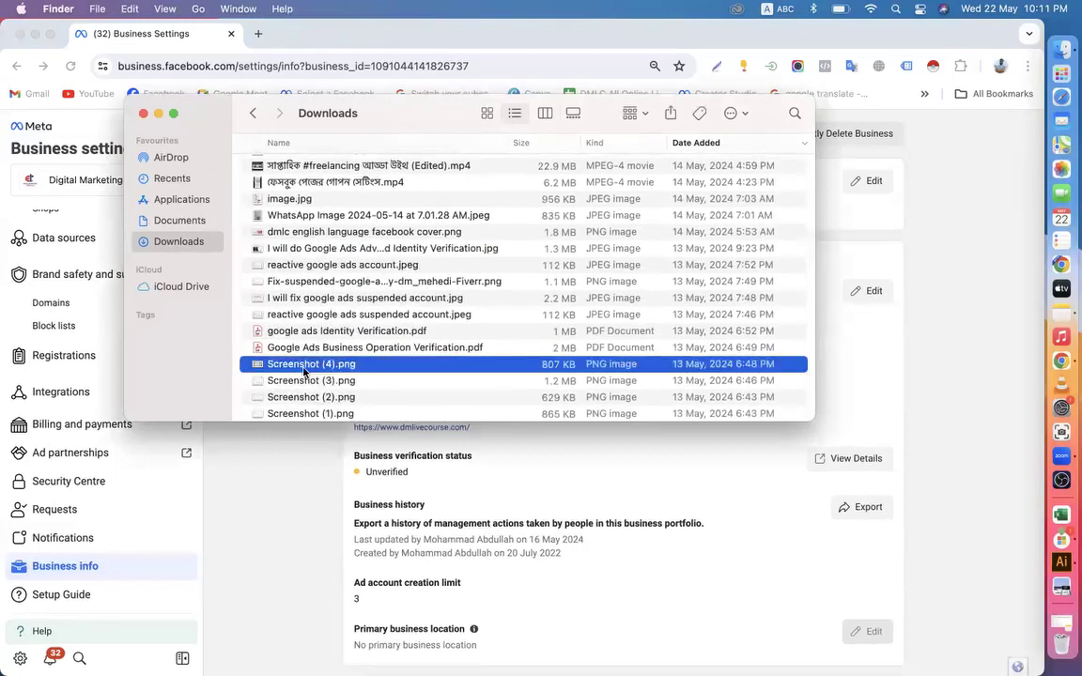
{"action": "key", "text": "a"}
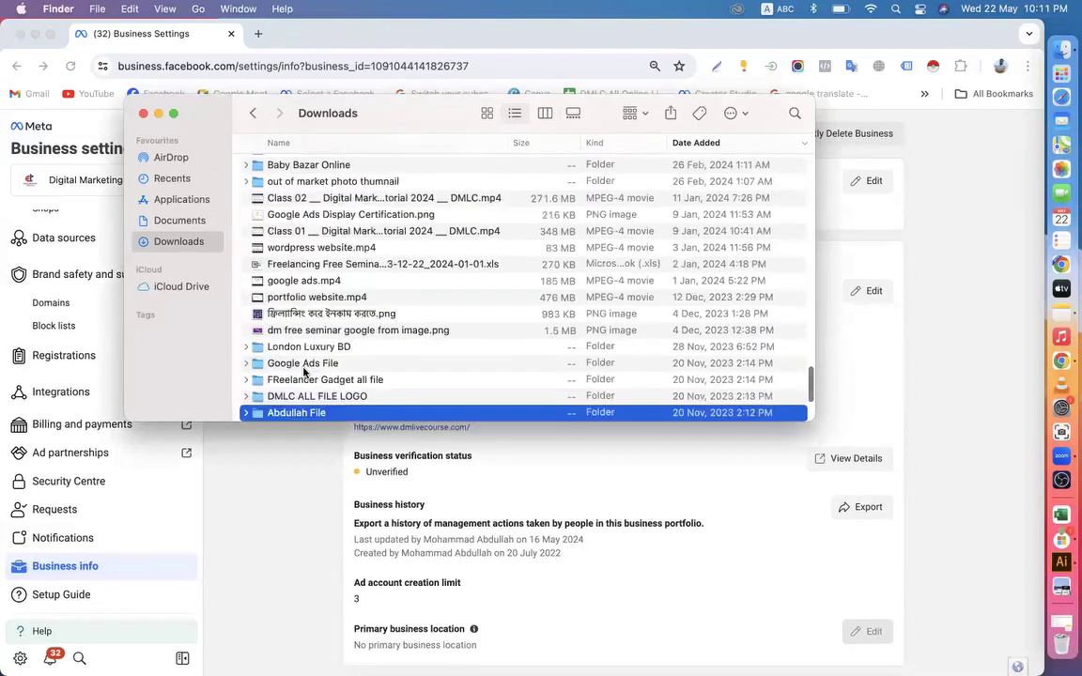
{"action": "scroll", "coordinate": [302, 369], "scroll_direction": "down", "scroll_amount": 2}
{"action": "double_click", "coordinate": [297, 357]}
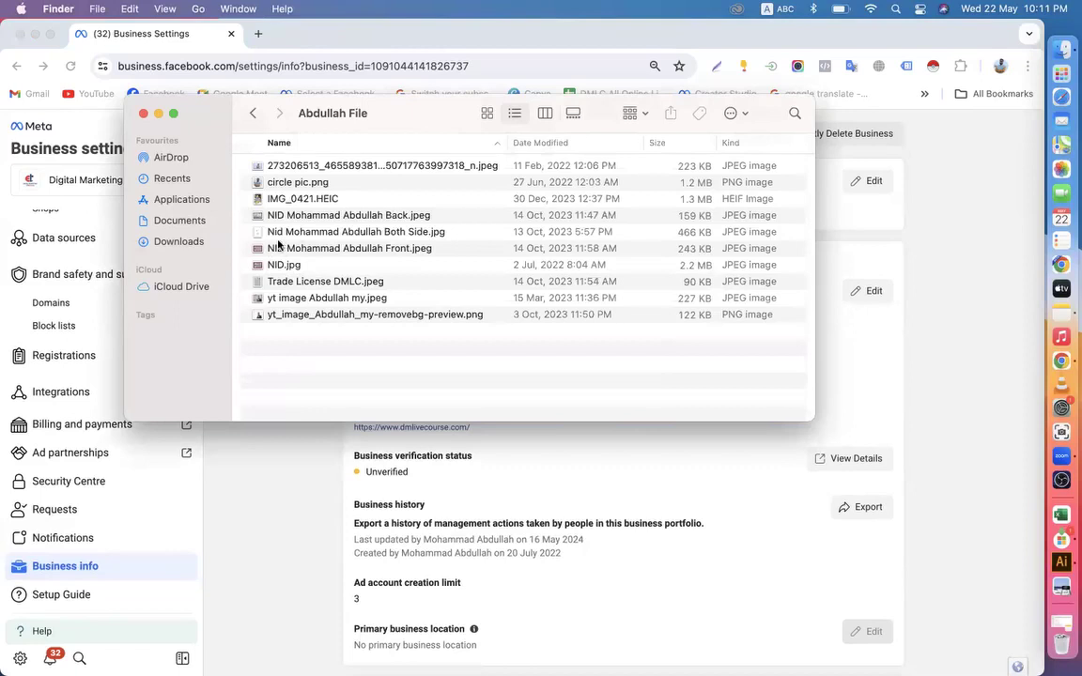
View the image Trade License DMLC.jpeg, and close it along with the Finder window
{"action": "left_click", "coordinate": [297, 283]}
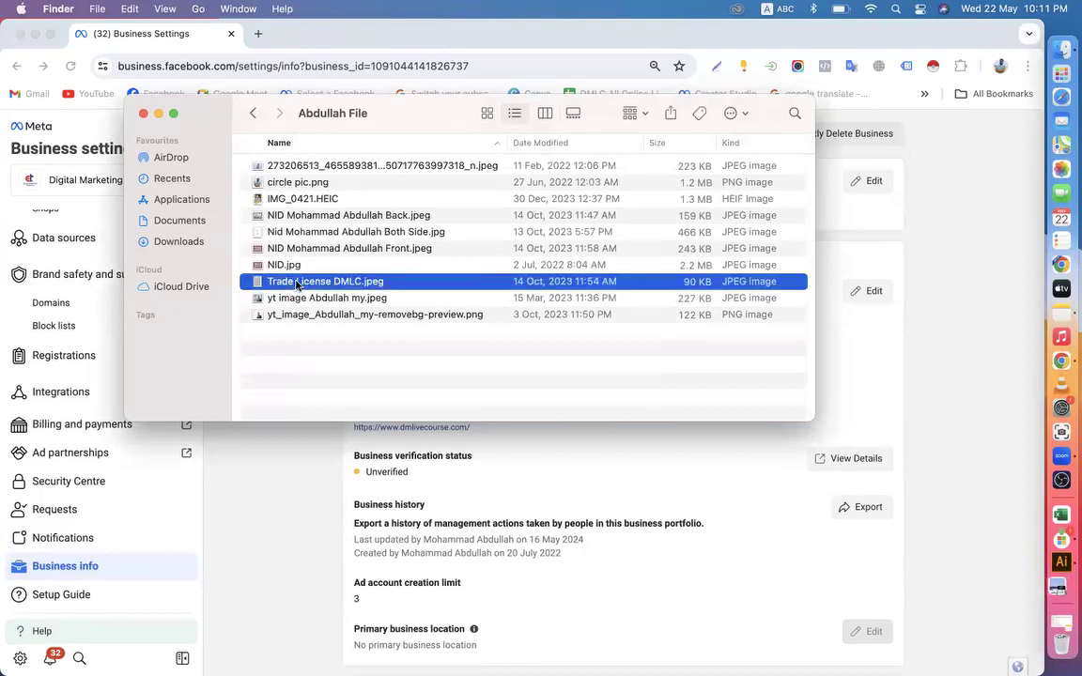
{"action": "double_click", "coordinate": [296, 283]}
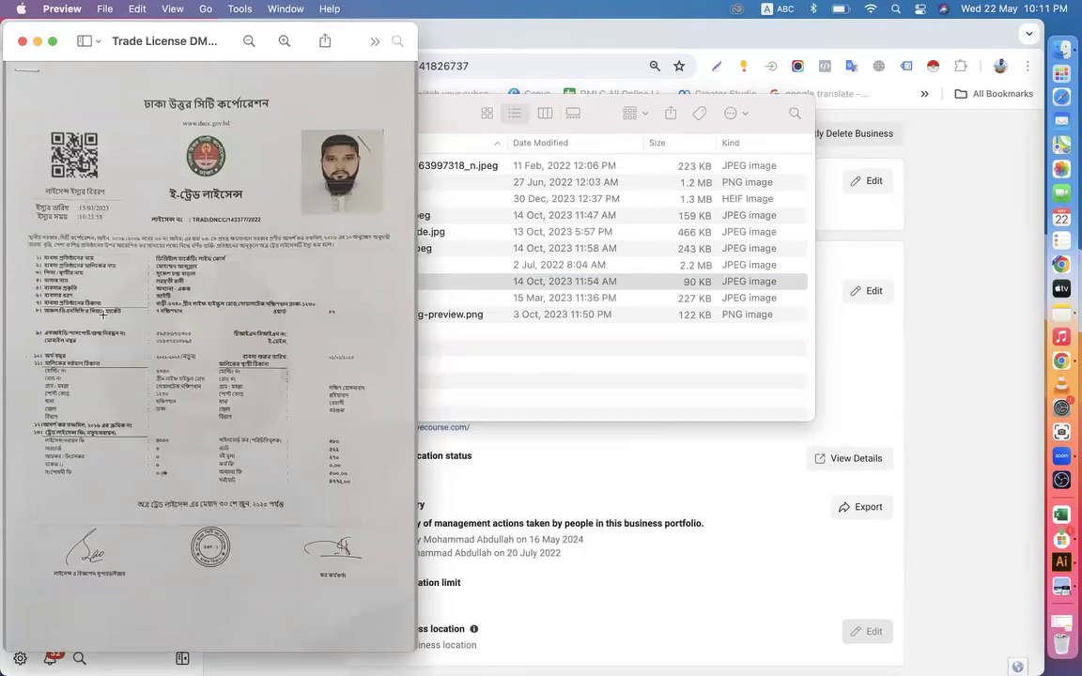
{"action": "left_click", "coordinate": [23, 41]}
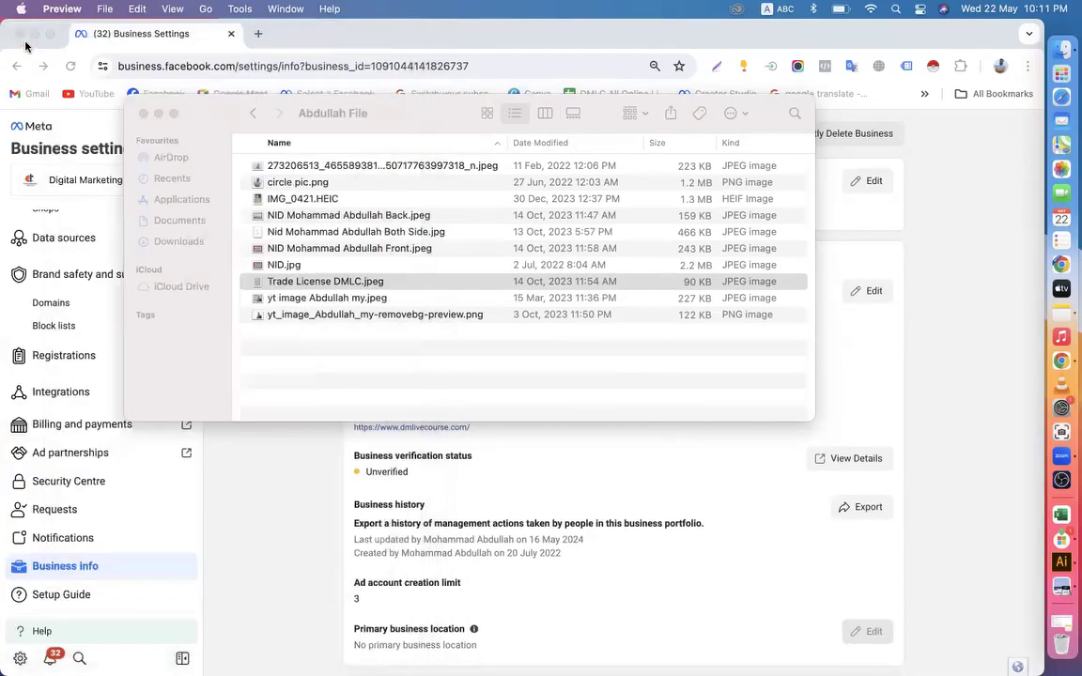
{"action": "left_click", "coordinate": [143, 114]}
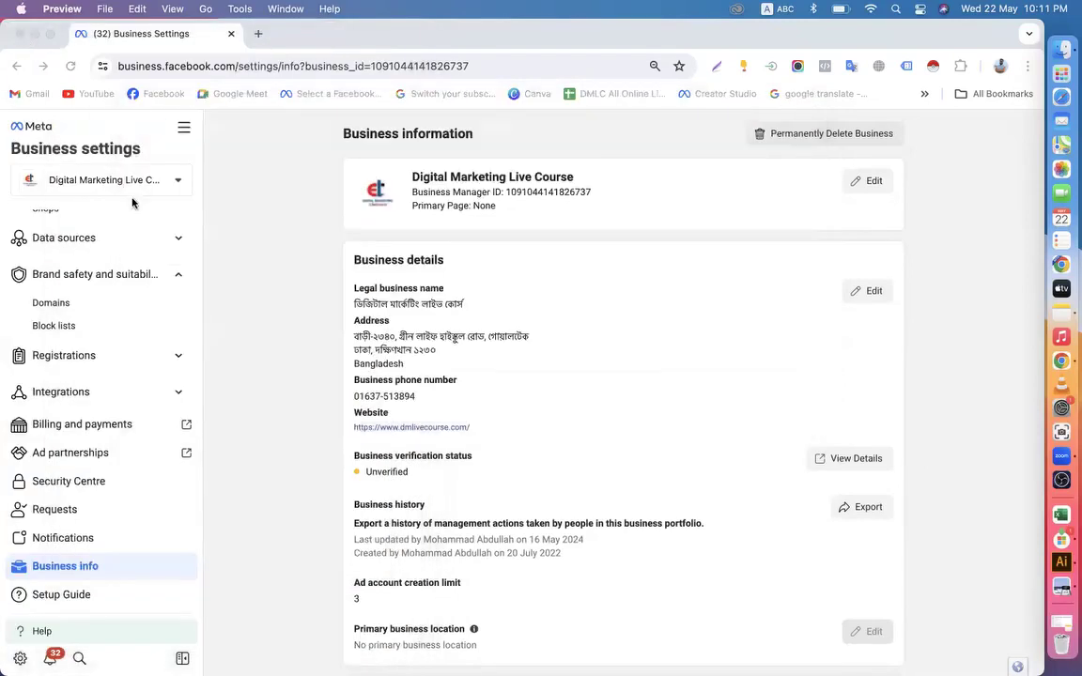
Search Google for "jpg to pdf" in a new browser tab and open the jpg2pdf.com converter
{"action": "left_click", "coordinate": [259, 34]}
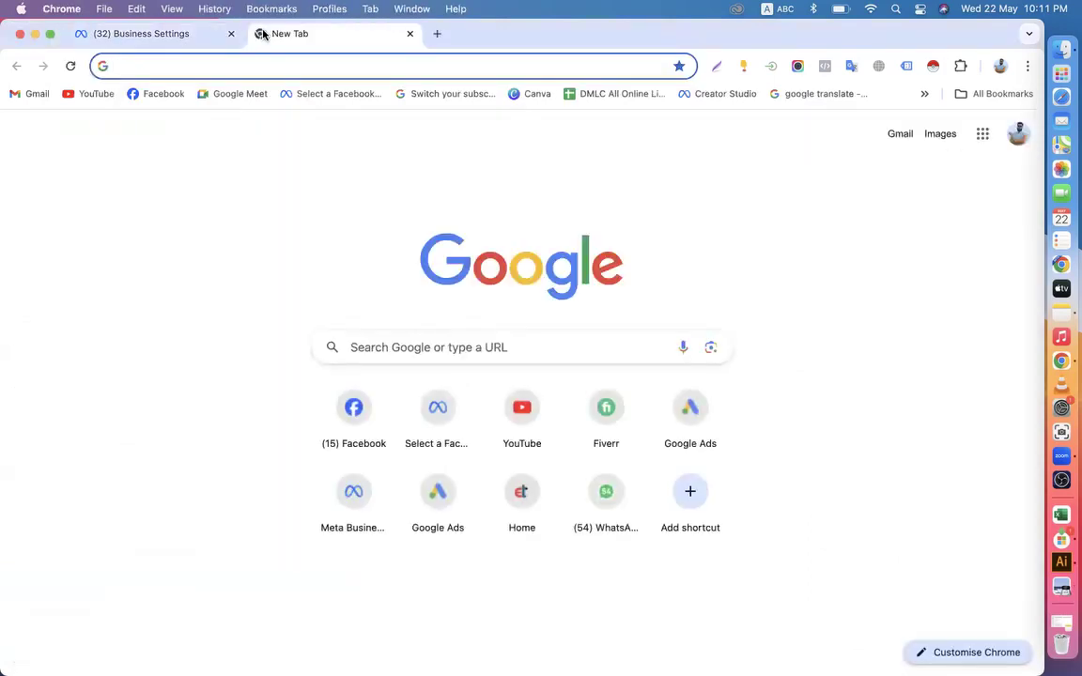
{"action": "type", "text": "jpg"}
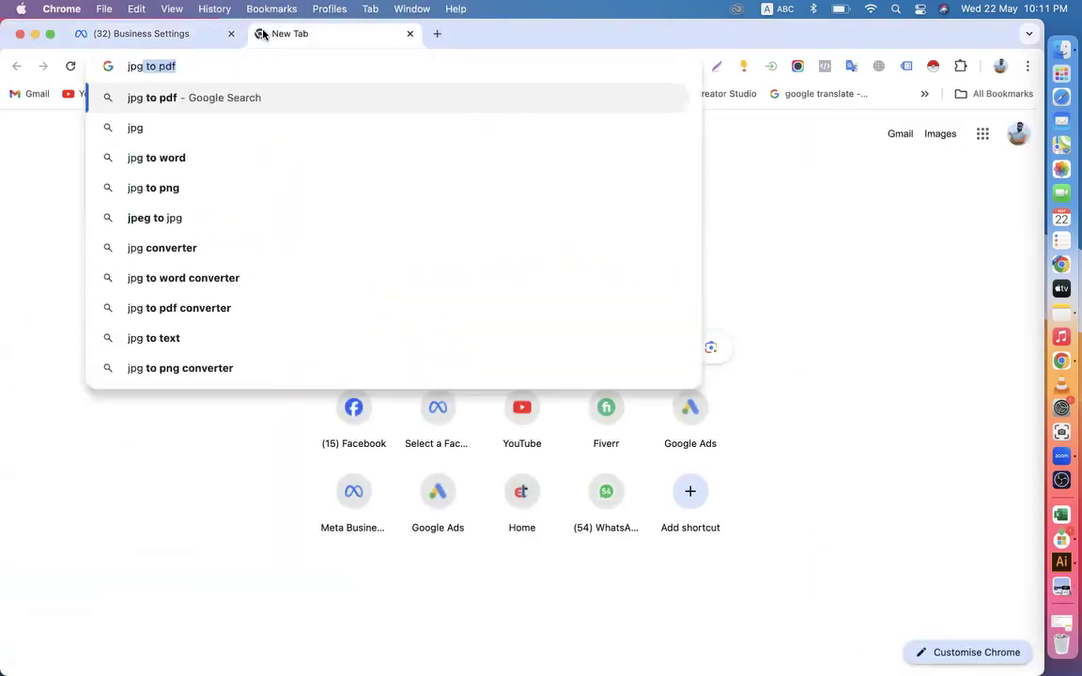
{"action": "key", "text": "Return"}
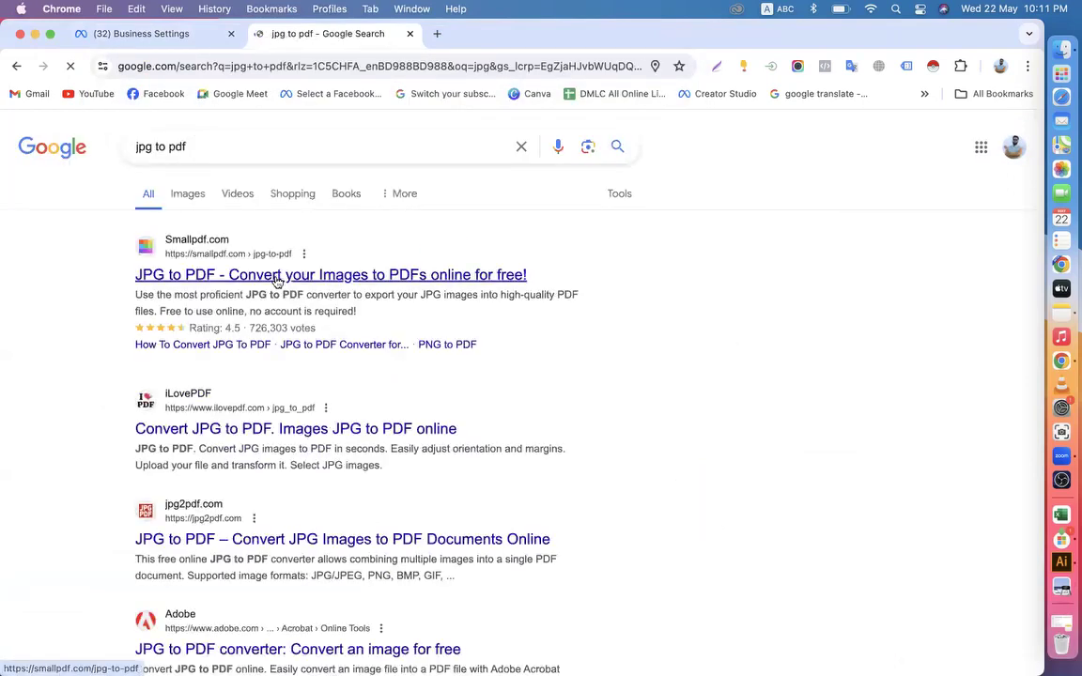
{"action": "scroll", "coordinate": [278, 281], "scroll_direction": "down", "scroll_amount": 3}
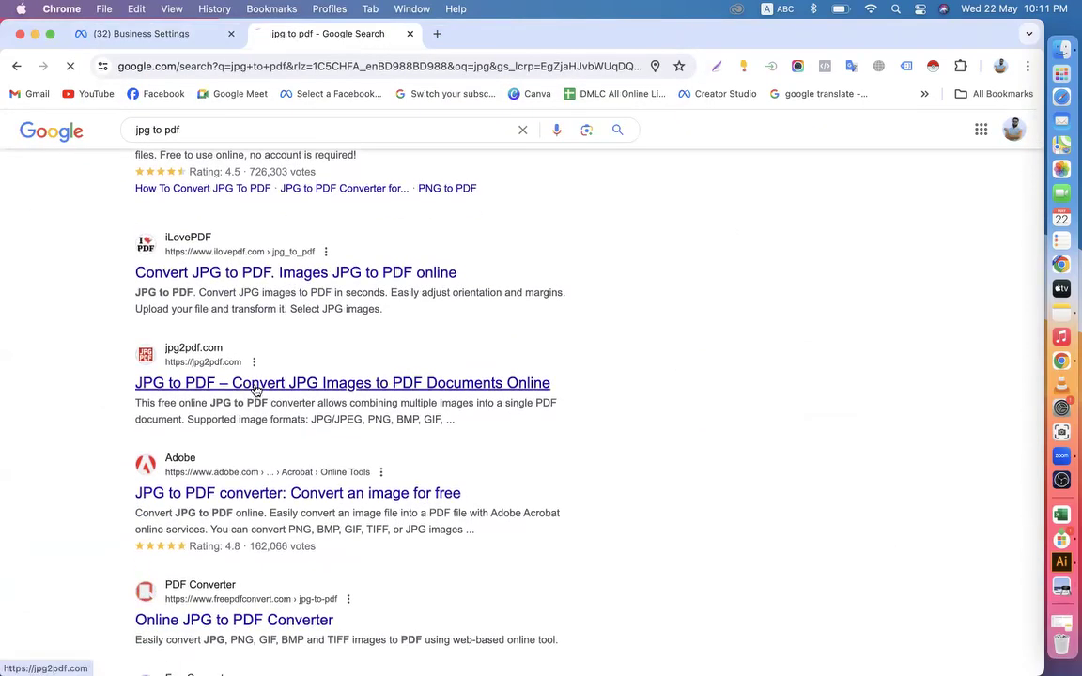
{"action": "left_click", "coordinate": [255, 387]}
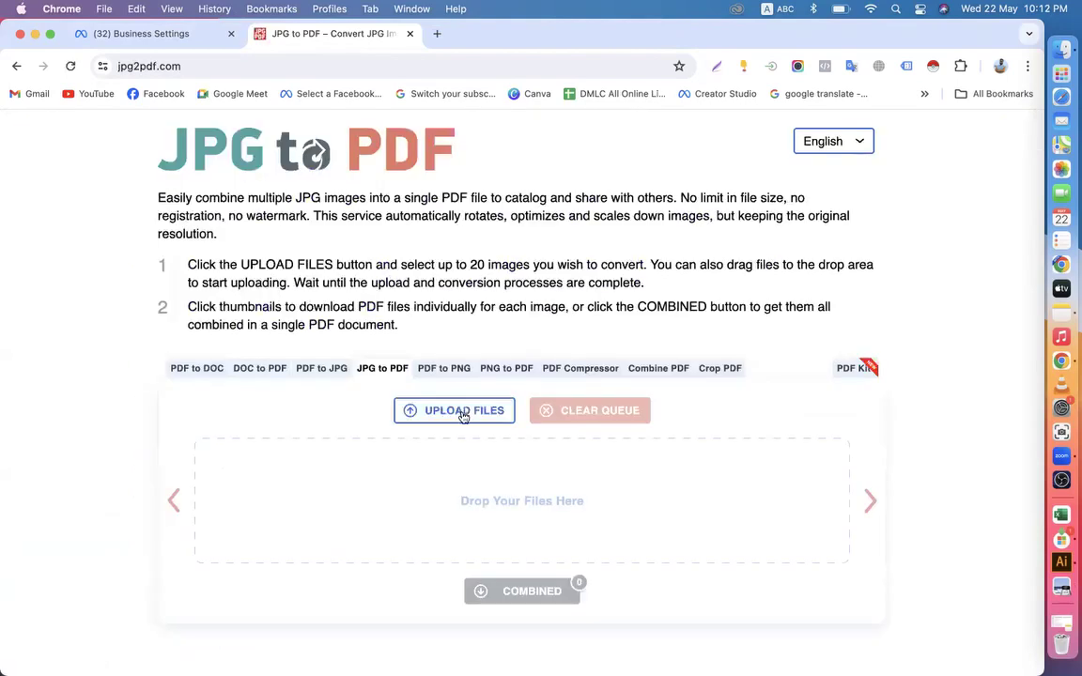
Upload Trade License DMLC.jpeg from the owner's documents folder inside Downloads to the JPG to PDF converter
{"action": "left_click", "coordinate": [462, 411]}
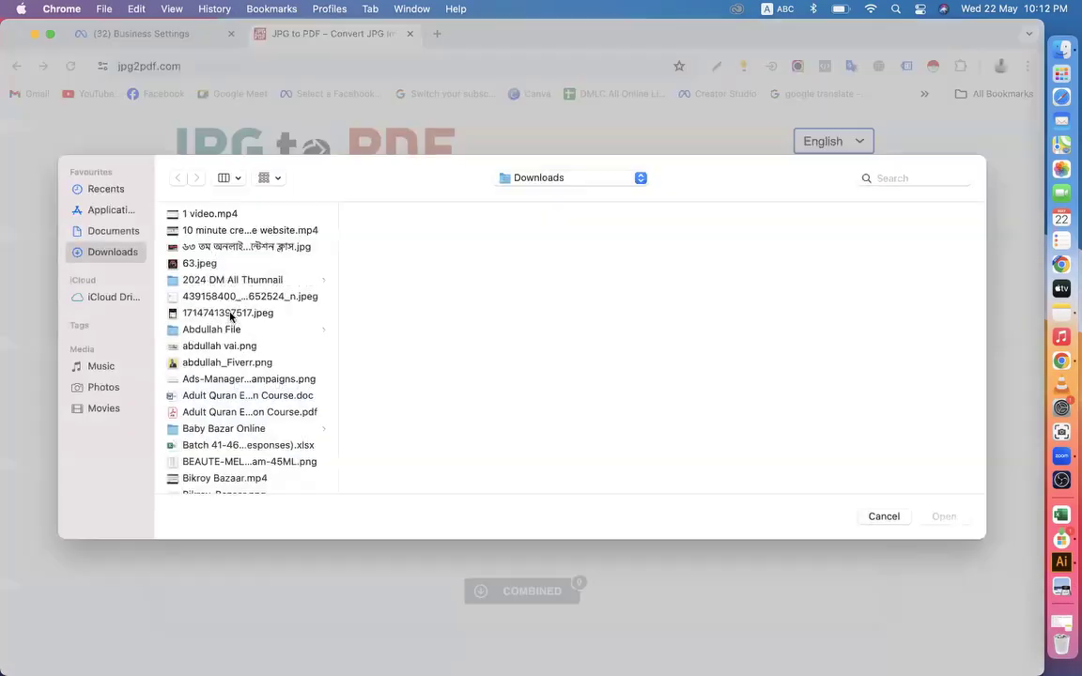
{"action": "left_click", "coordinate": [197, 395]}
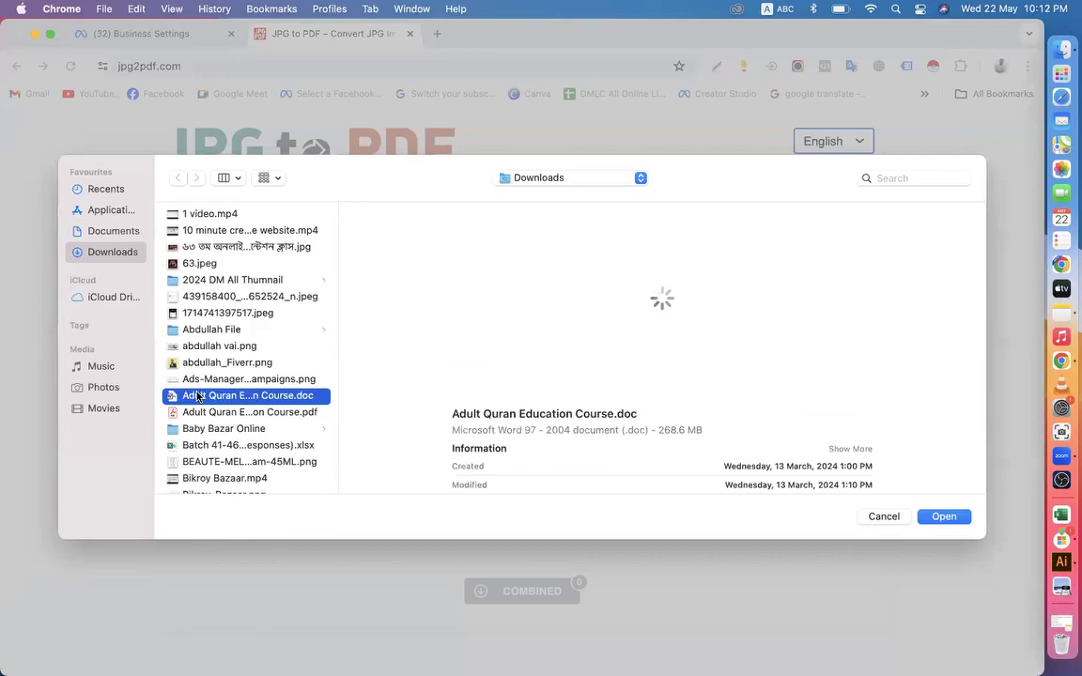
{"action": "scroll", "coordinate": [197, 398], "scroll_direction": "down", "scroll_amount": 3}
{"action": "scroll", "coordinate": [197, 396], "scroll_direction": "down", "scroll_amount": 20}
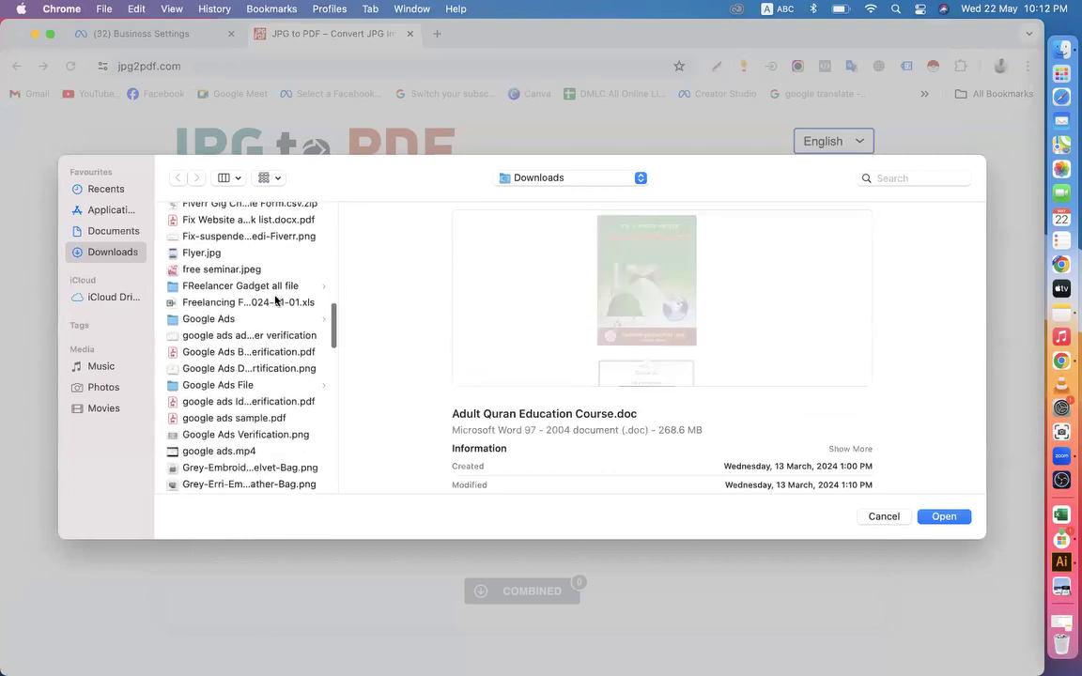
{"action": "scroll", "coordinate": [282, 300], "scroll_direction": "up", "scroll_amount": 1}
{"action": "scroll", "coordinate": [242, 338], "scroll_direction": "down", "scroll_amount": 5}
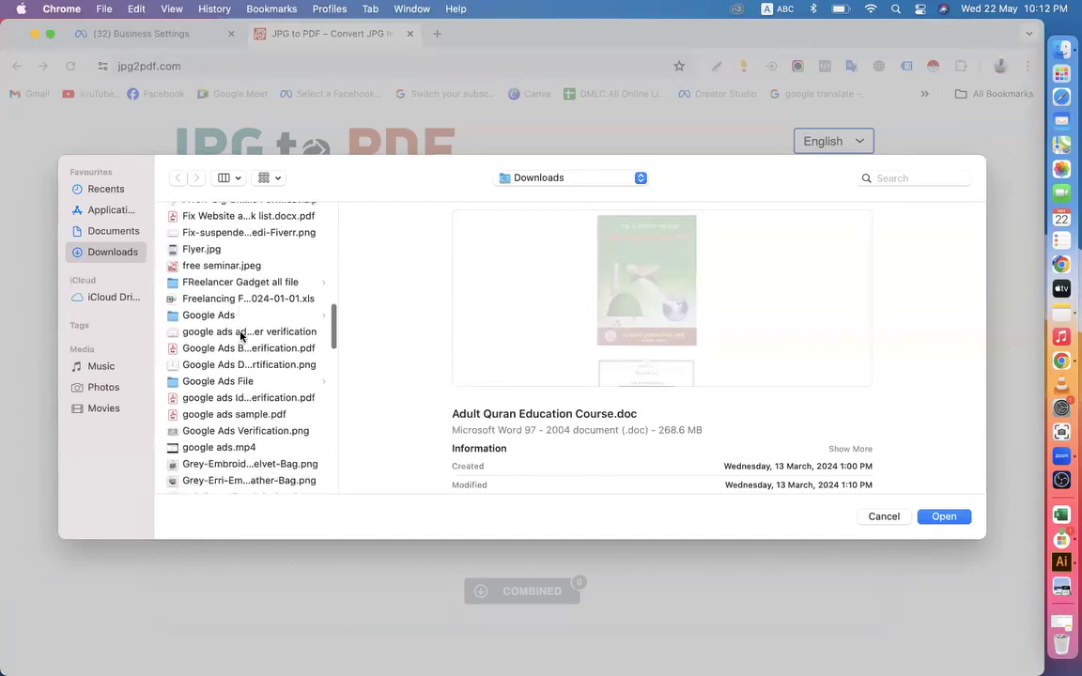
{"action": "scroll", "coordinate": [226, 340], "scroll_direction": "down", "scroll_amount": 15}
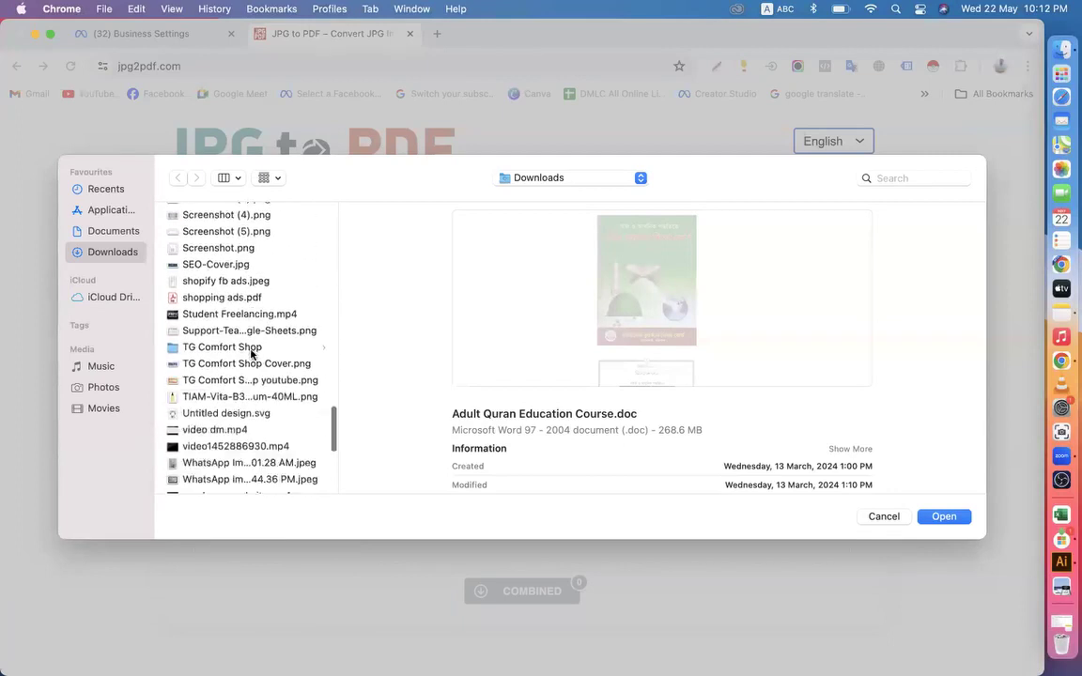
{"action": "scroll", "coordinate": [251, 354], "scroll_direction": "up", "scroll_amount": 20}
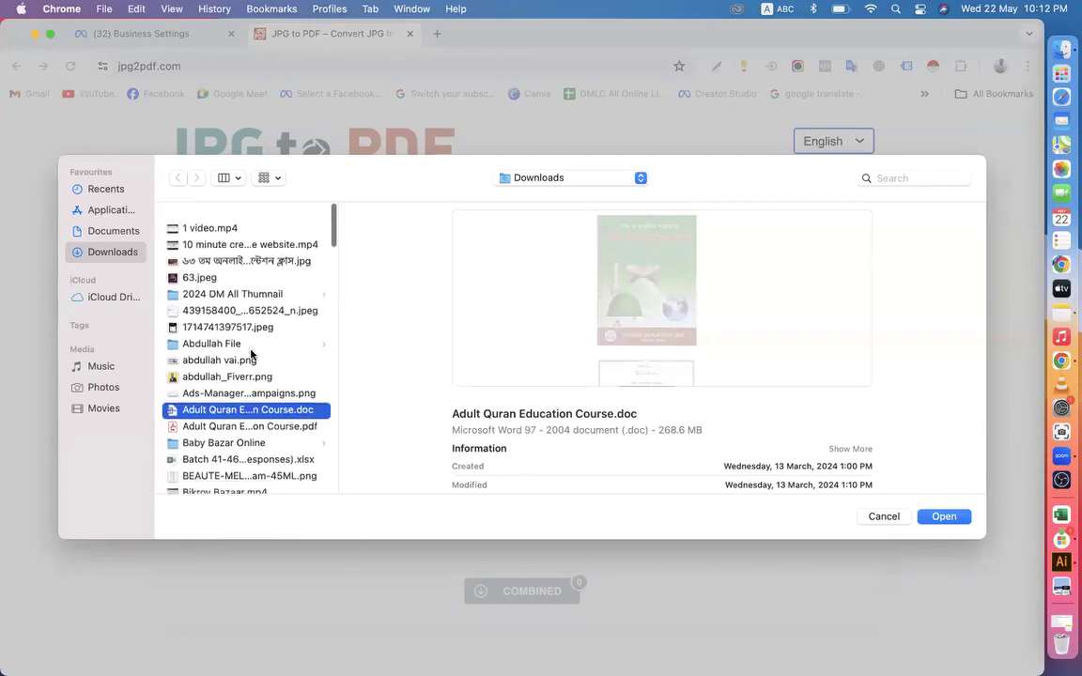
{"action": "left_click", "coordinate": [193, 279]}
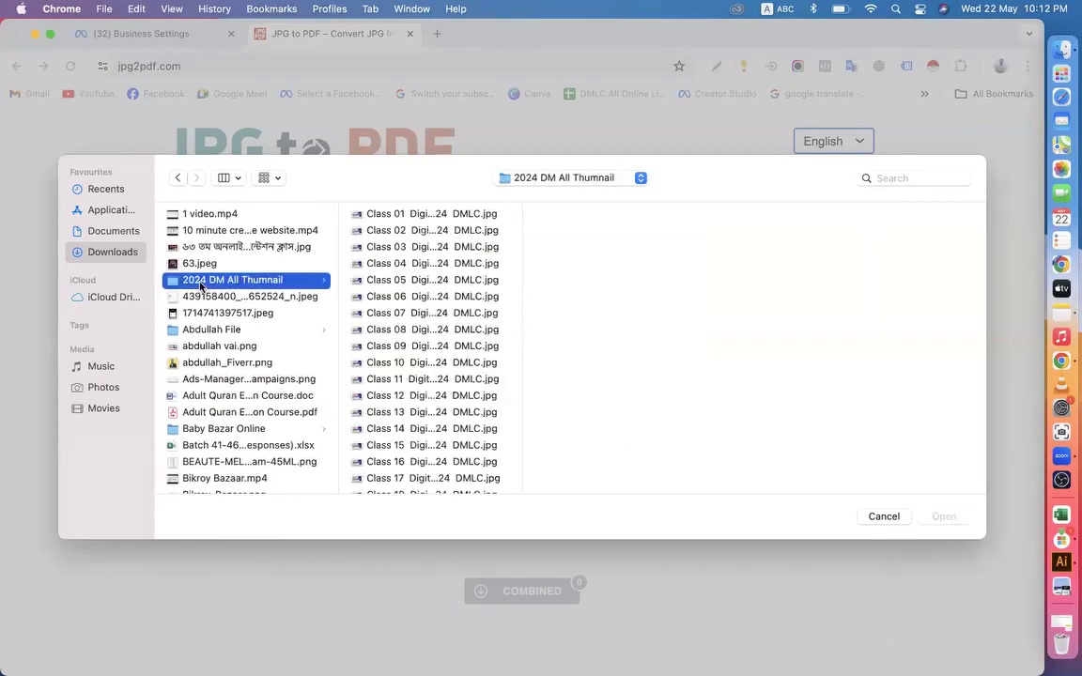
{"action": "left_click", "coordinate": [216, 331]}
{"action": "left_click", "coordinate": [442, 331]}
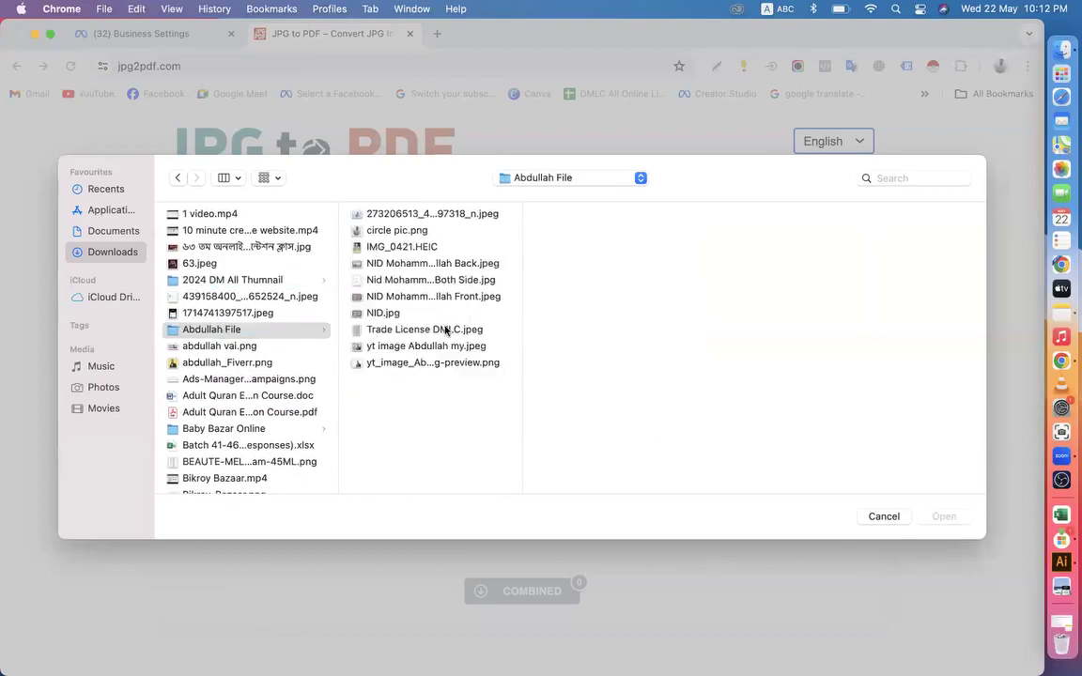
{"action": "left_click", "coordinate": [943, 516]}
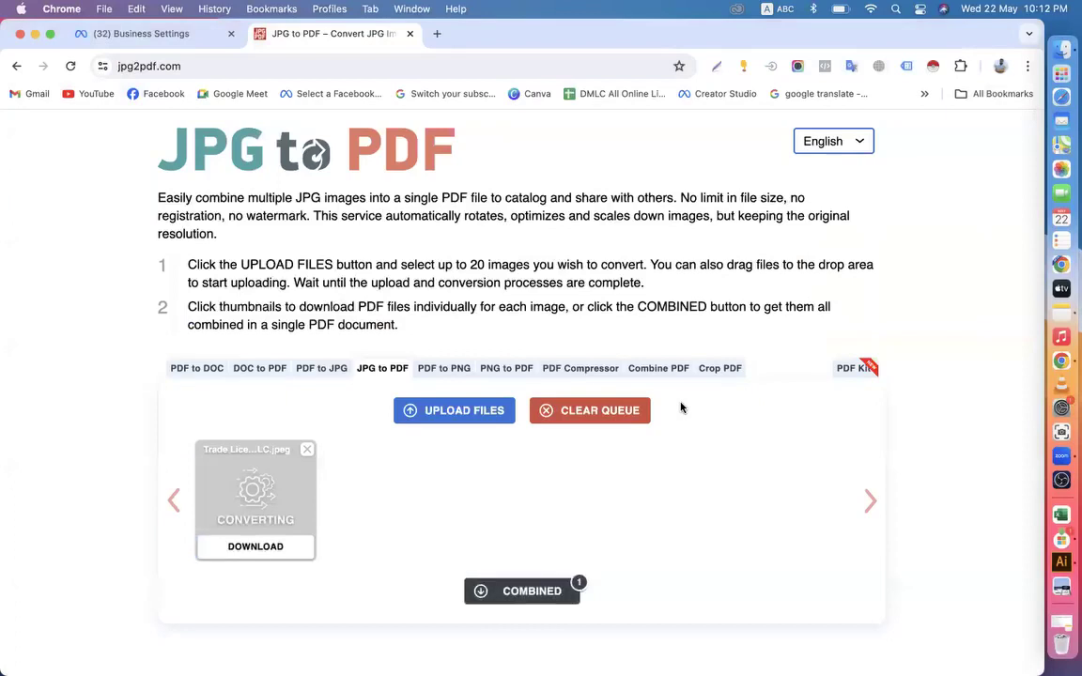
Download the converted trade license PDF and show it in the Downloads folder
{"action": "left_click", "coordinate": [272, 555]}
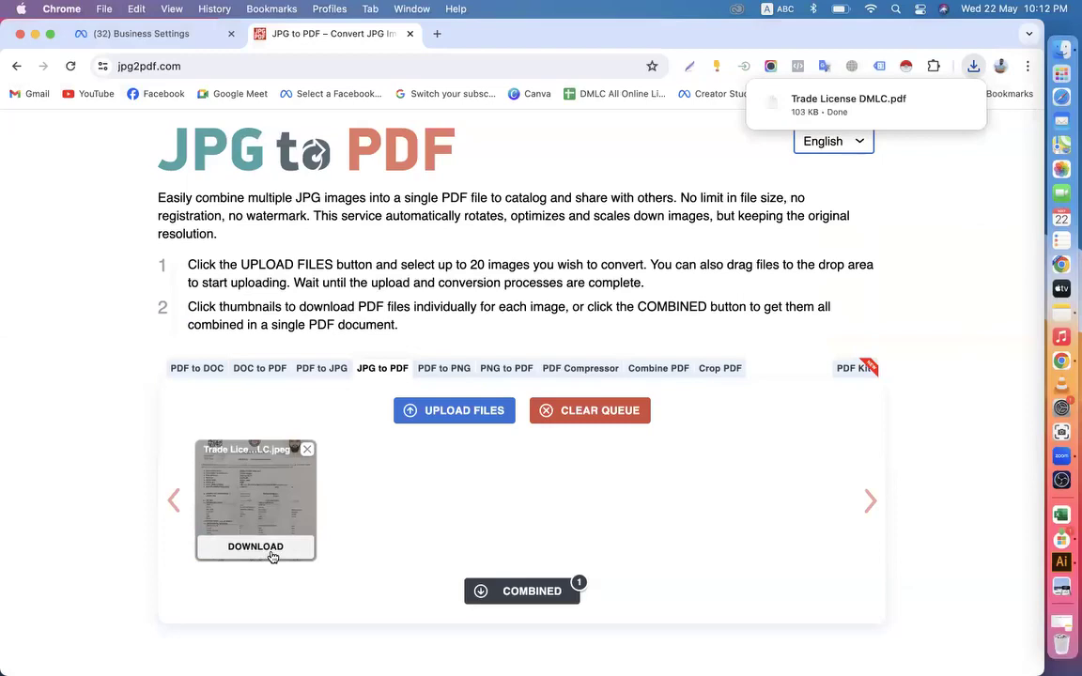
{"action": "left_click", "coordinate": [930, 100]}
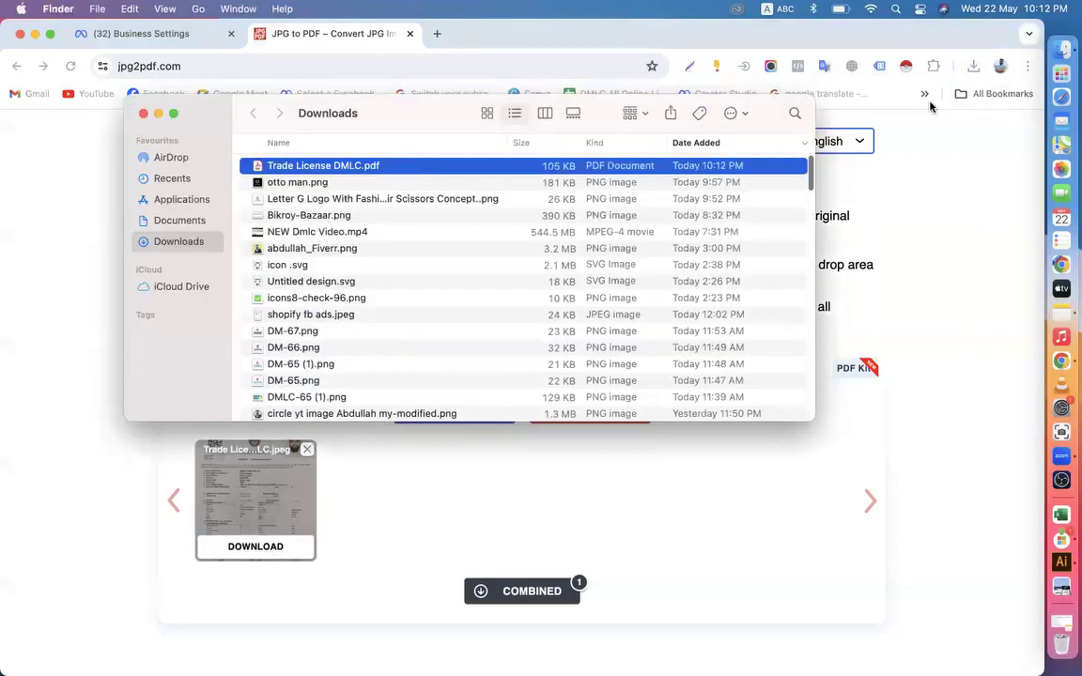
Copy the legal business name from the Business info page and show the downloaded trade license PDF in Finder again
{"action": "left_click", "coordinate": [130, 33]}
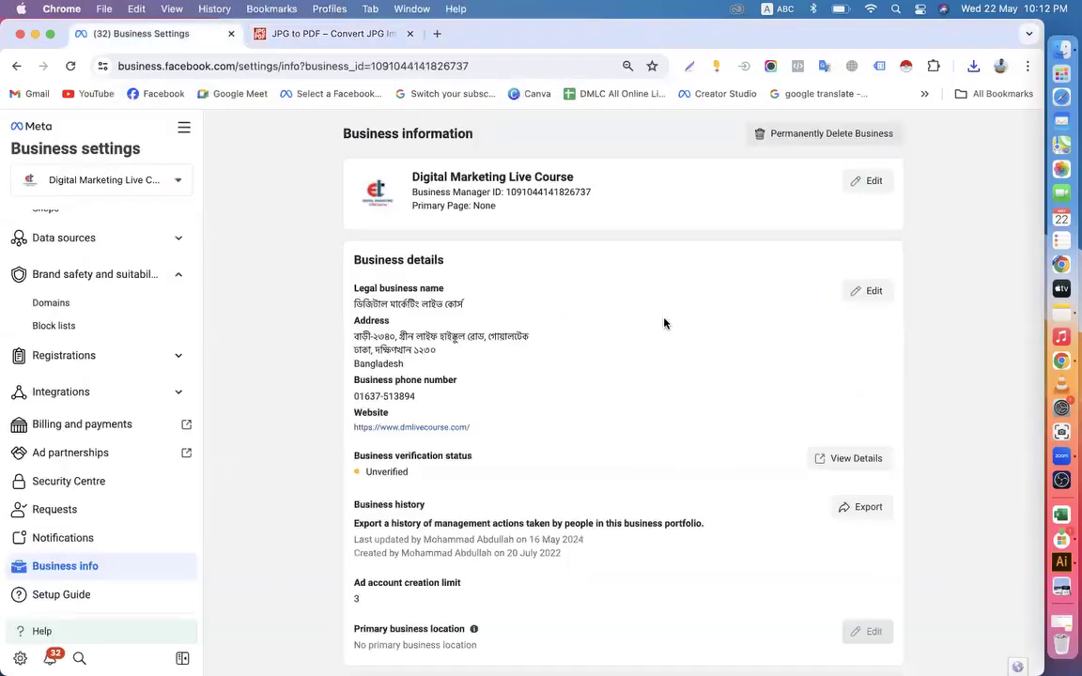
{"action": "left_click_drag", "start_coordinate": [468, 302], "coordinate": [329, 305]}
{"action": "key", "text": "super+c"}
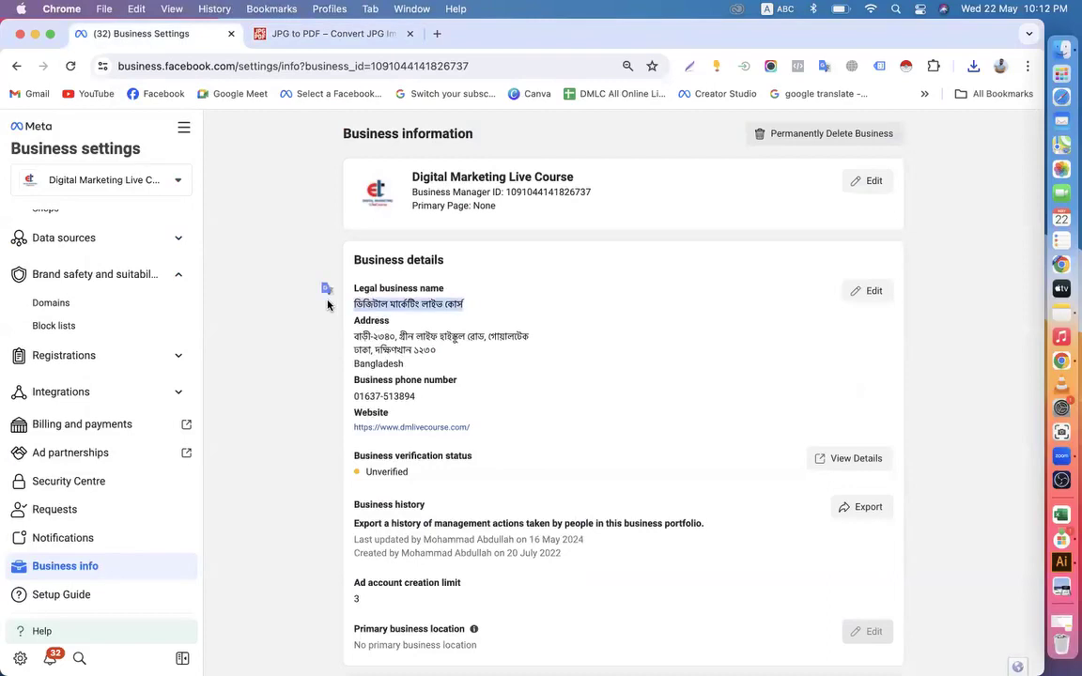
{"action": "left_click", "coordinate": [972, 66]}
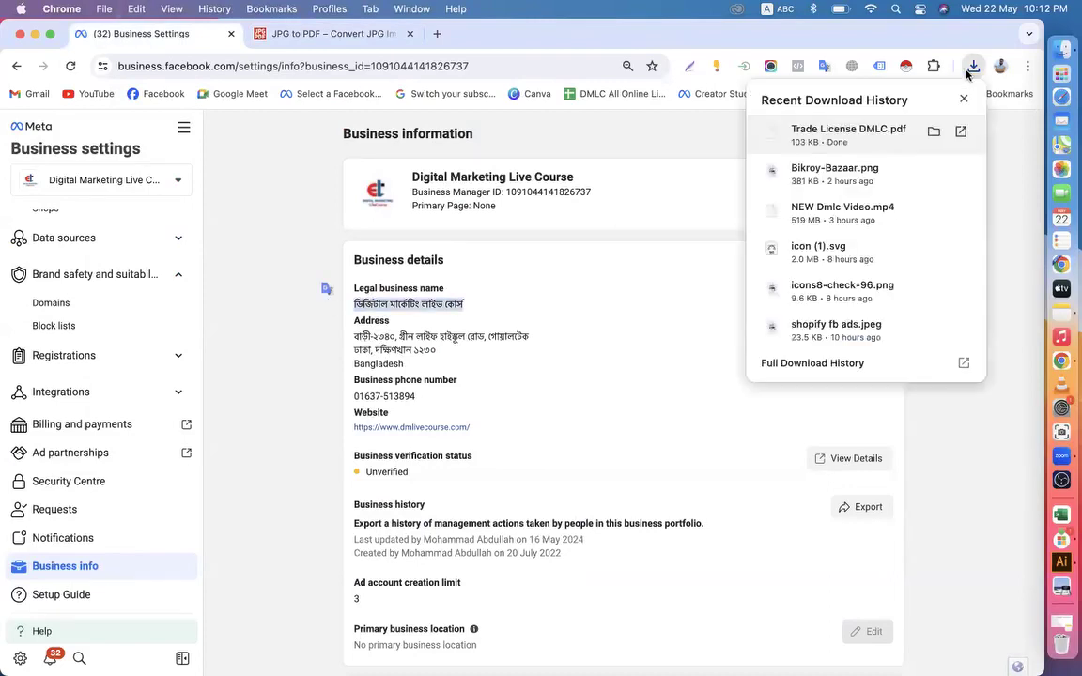
{"action": "left_click", "coordinate": [934, 131]}
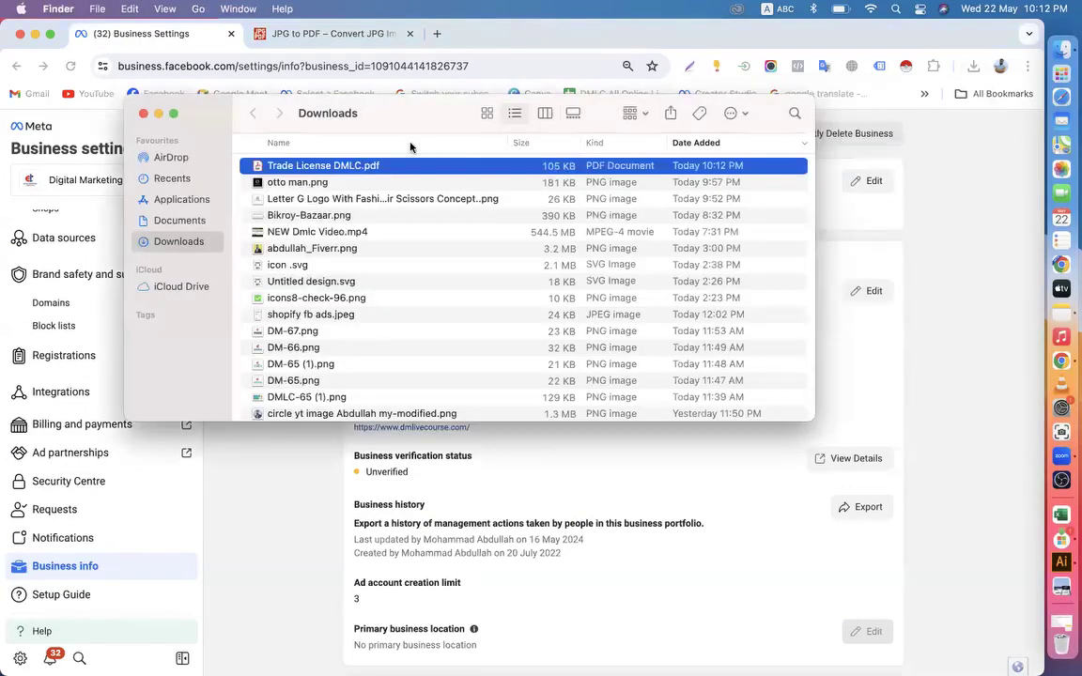
Rename the PDF as "Trade License ডিজিটাল মার্কেটিং লাইভ কোর্স.pdf", and close the Finder window and the converter tab
{"action": "right_click", "coordinate": [320, 167]}
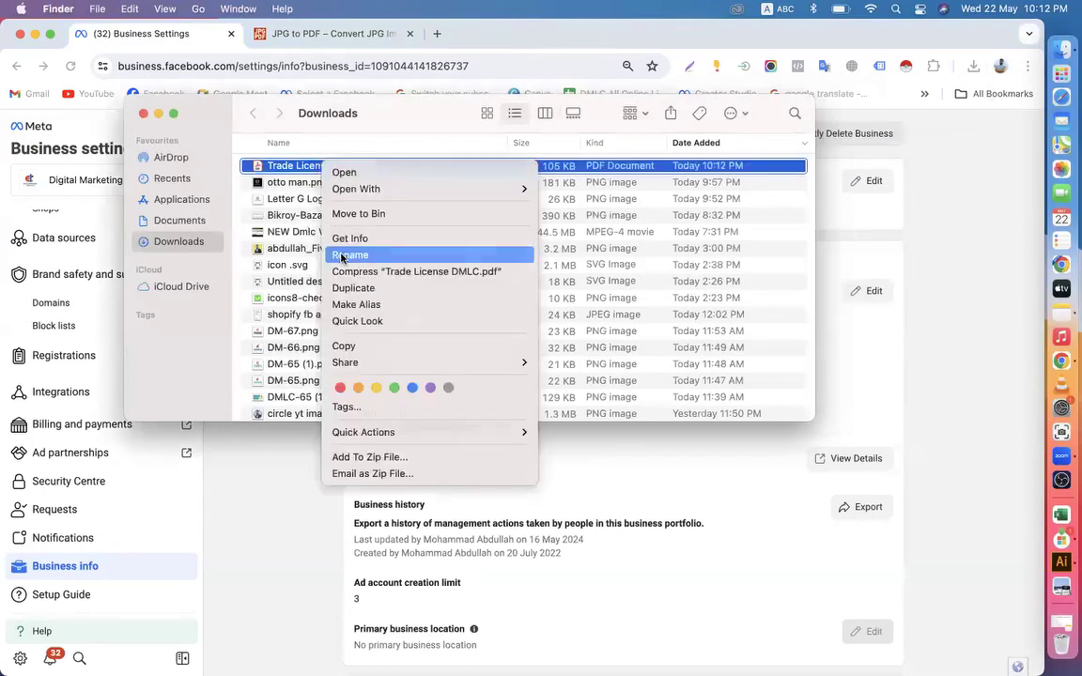
{"action": "left_click", "coordinate": [308, 231]}
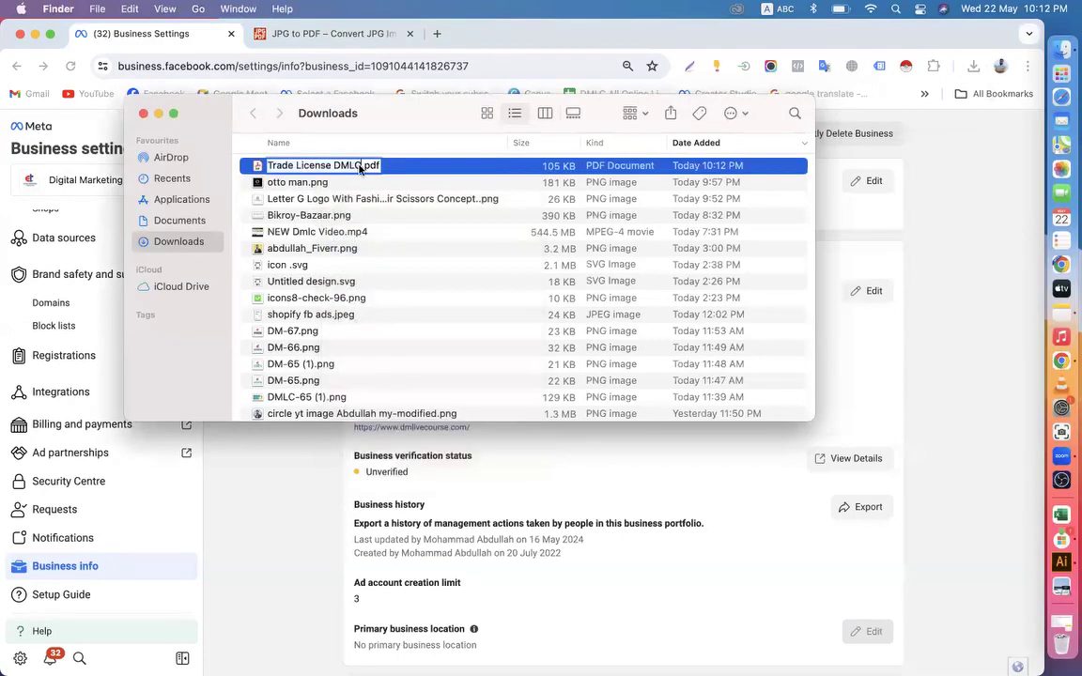
{"action": "key", "text": "BackSpace"}
{"action": "key", "text": "BackSpace"}
{"action": "key", "text": "BackSpace"}
{"action": "key", "text": "BackSpace"}
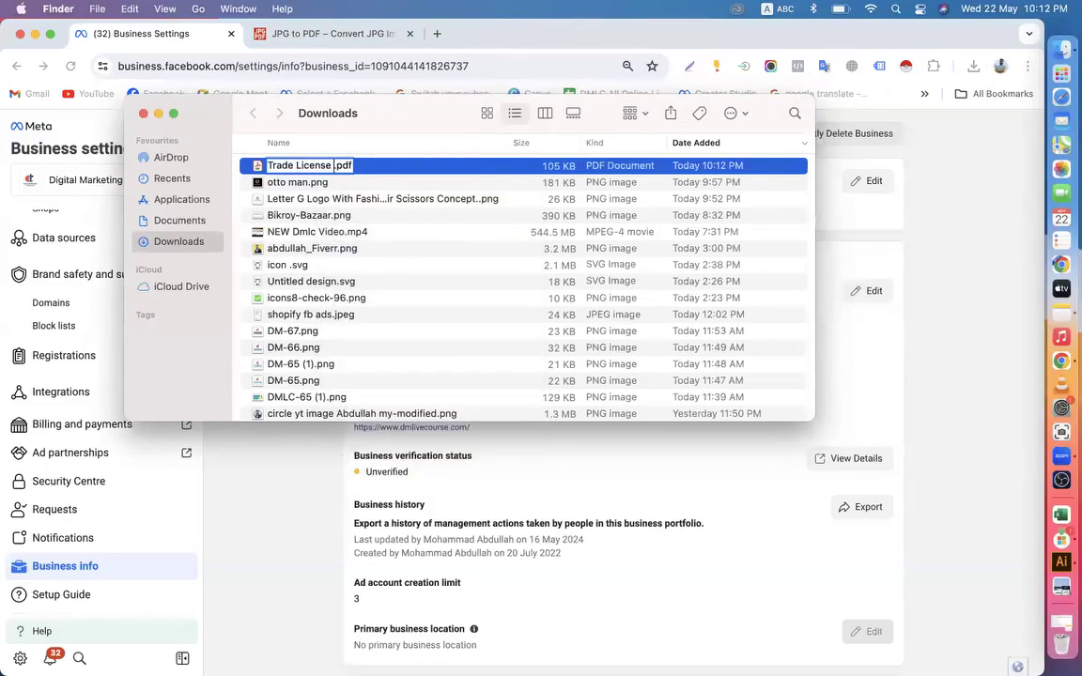
{"action": "key", "text": "super+v"}
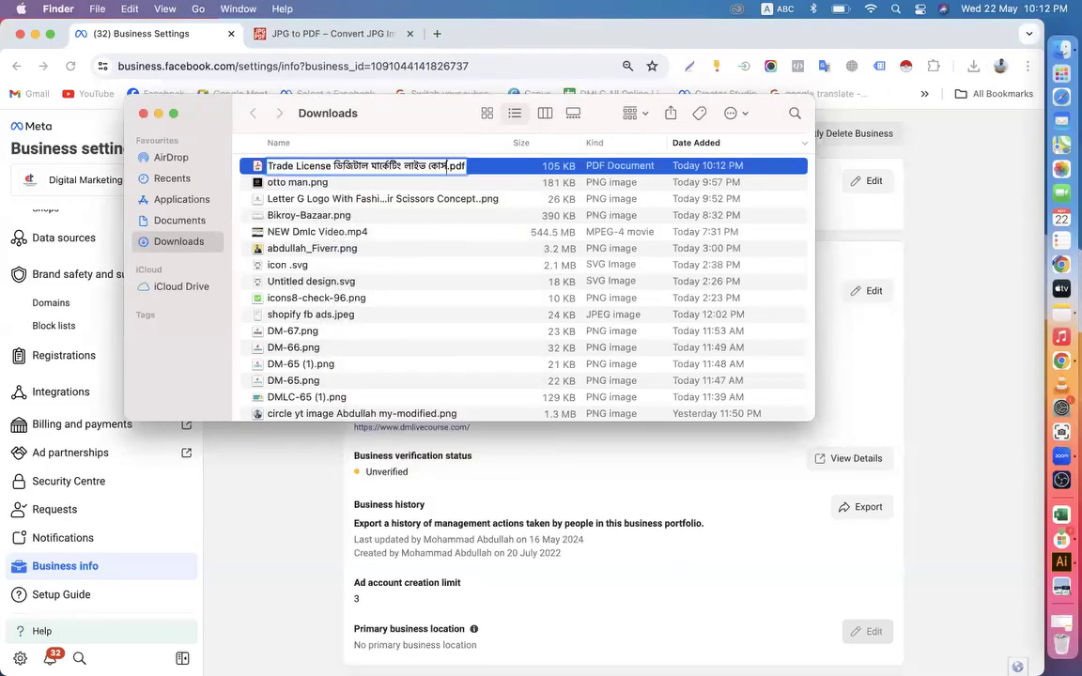
{"action": "key", "text": "Return"}
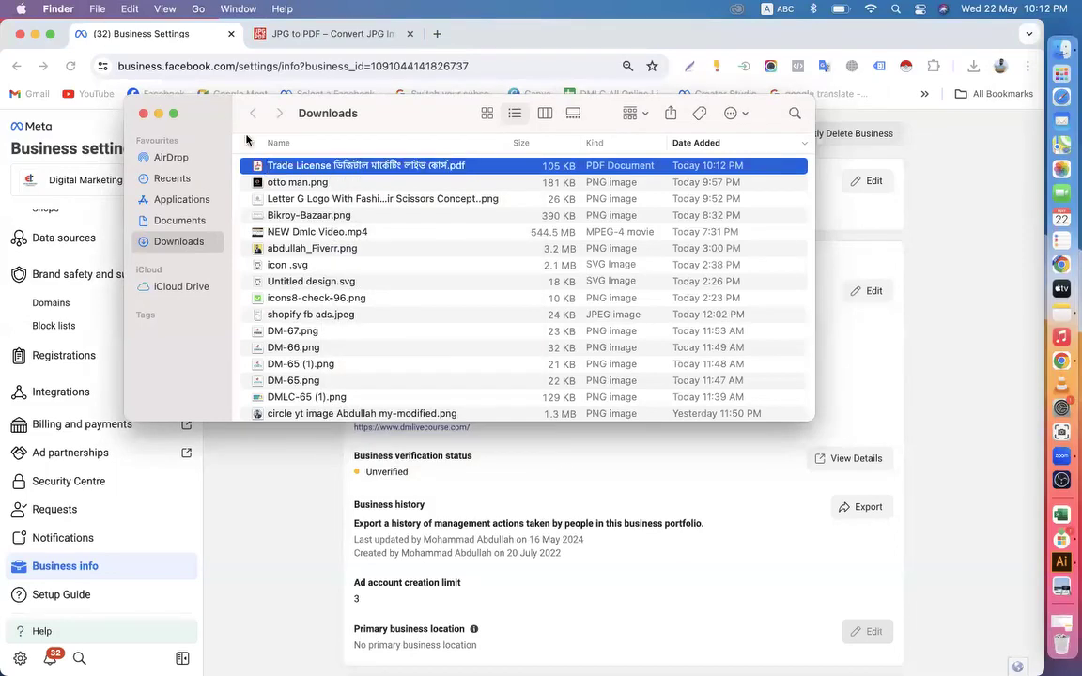
{"action": "left_click", "coordinate": [143, 113]}
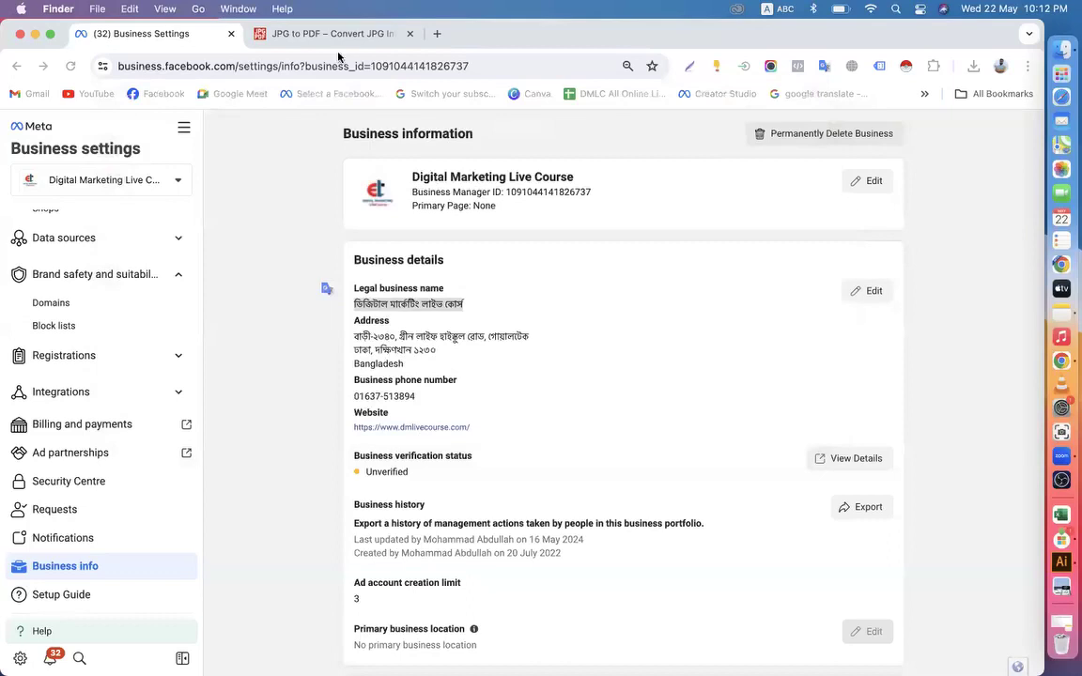
{"action": "left_click", "coordinate": [409, 33]}
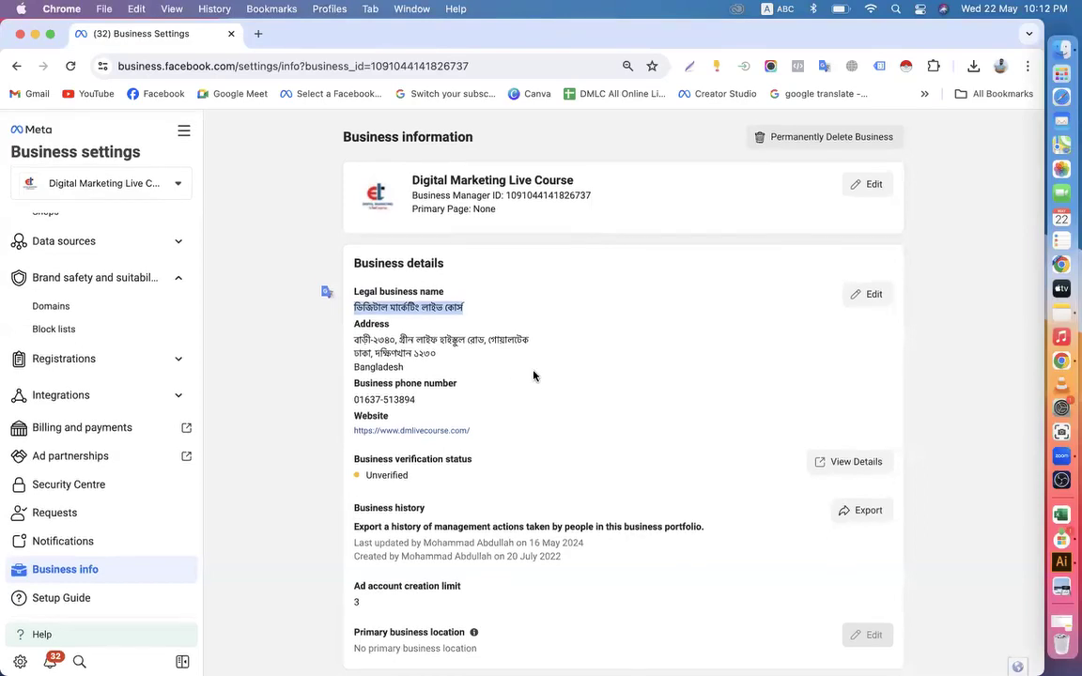
Change the portfolio's business name to ডিজিটাল মার্কেটিং লাইভ কোর্স and save it
{"action": "left_click", "coordinate": [604, 241]}
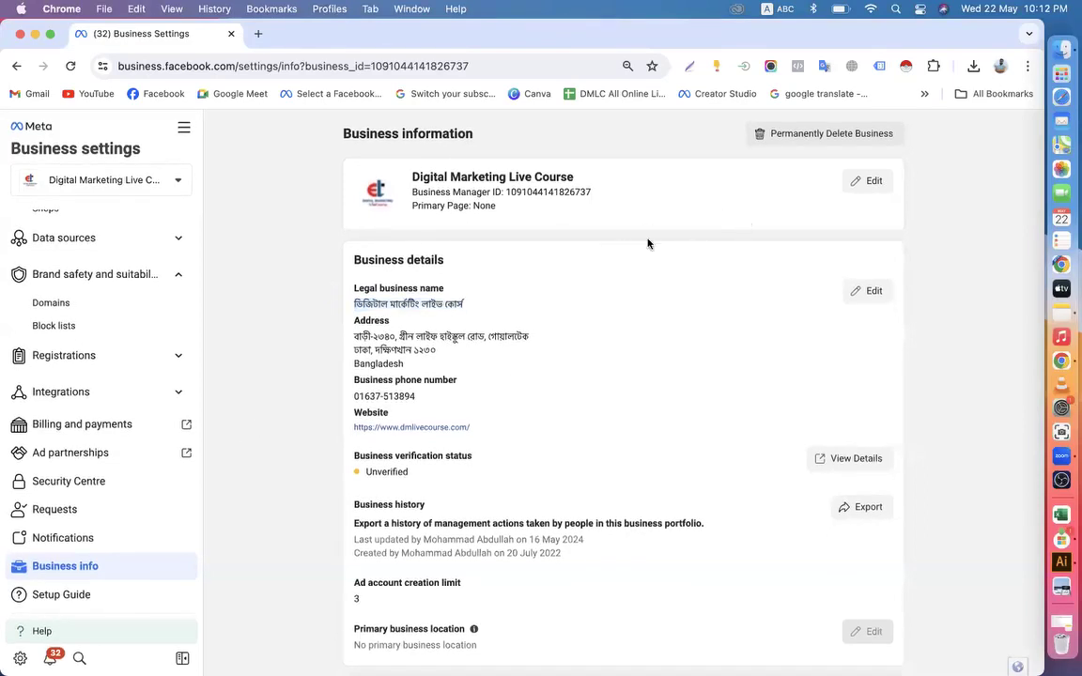
{"action": "left_click", "coordinate": [866, 181]}
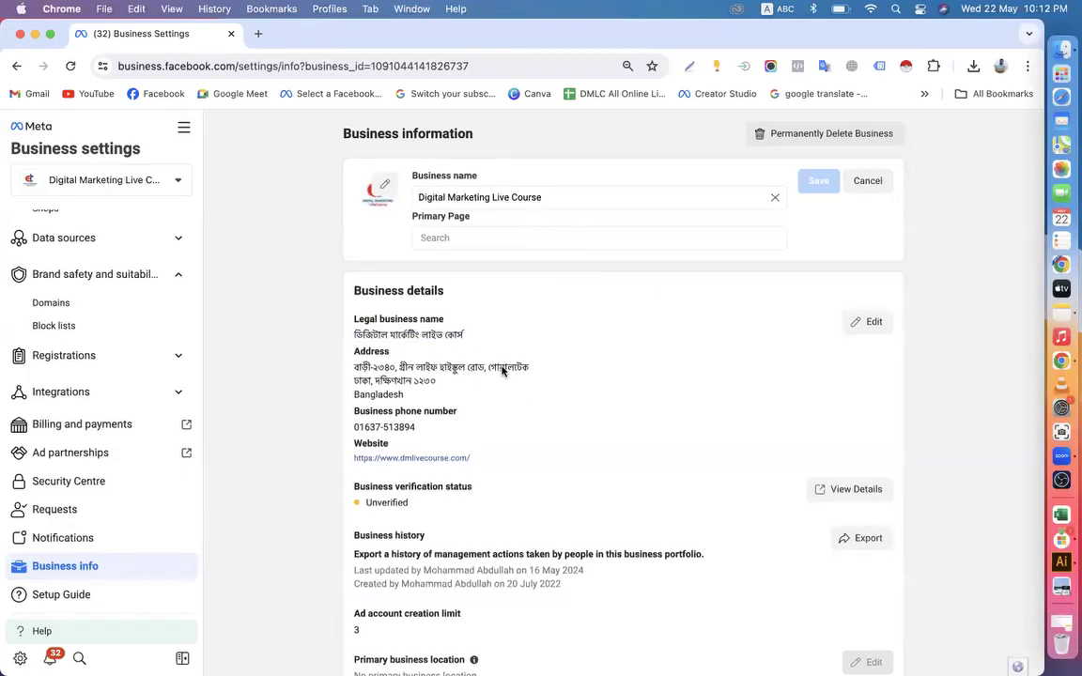
{"action": "left_click_drag", "start_coordinate": [546, 198], "coordinate": [372, 201]}
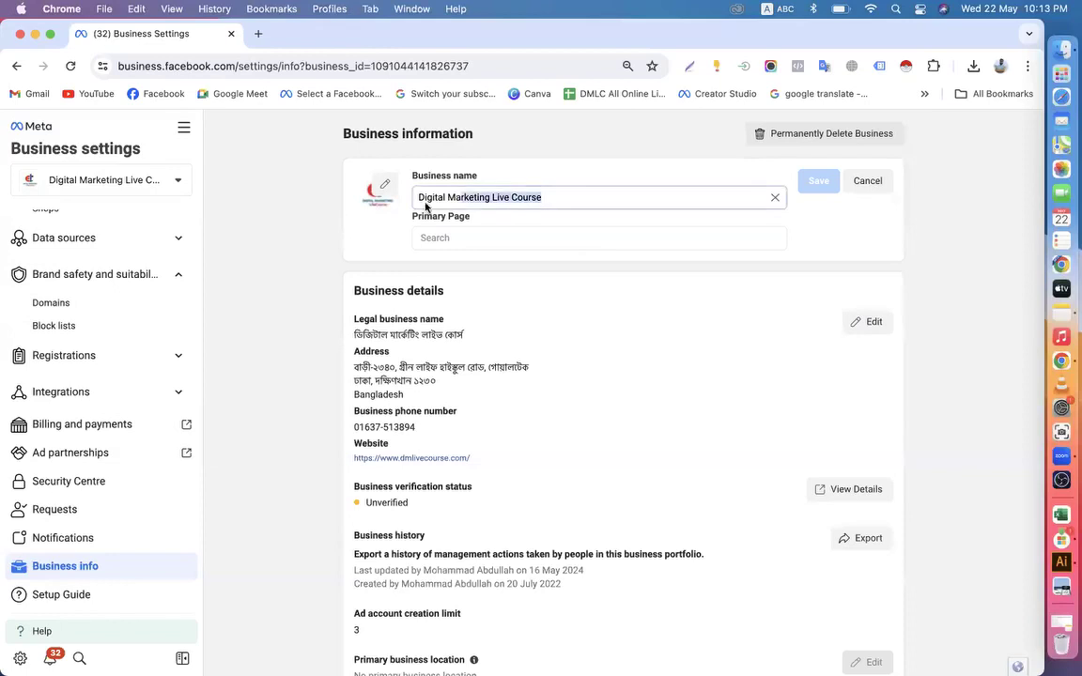
{"action": "key", "text": "super+v"}
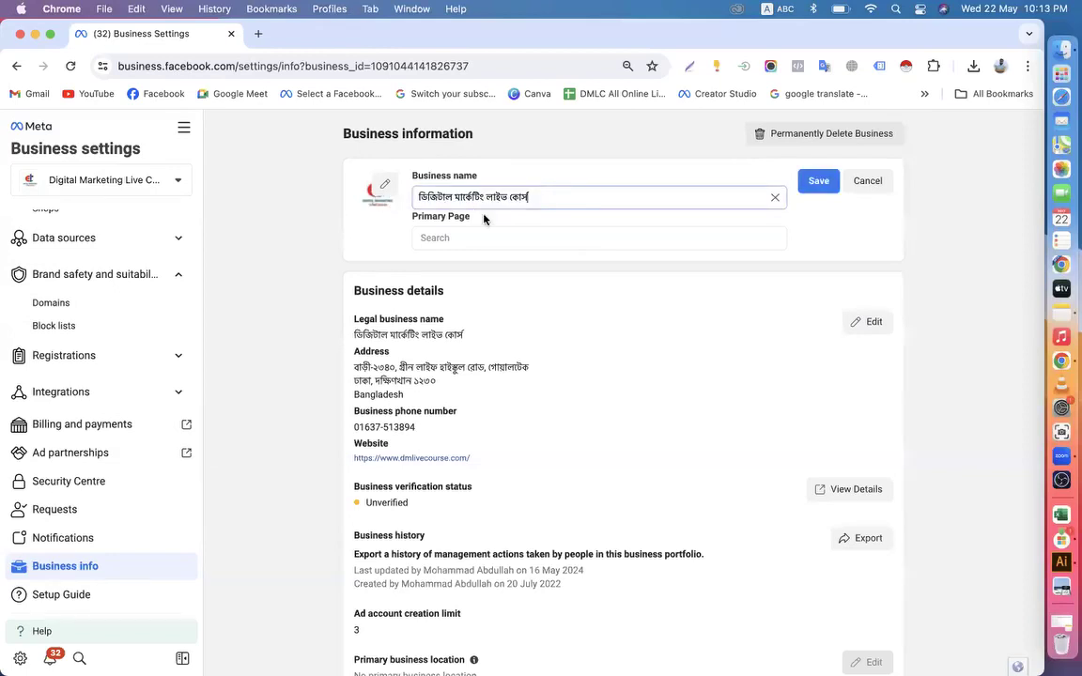
{"action": "left_click", "coordinate": [818, 183]}
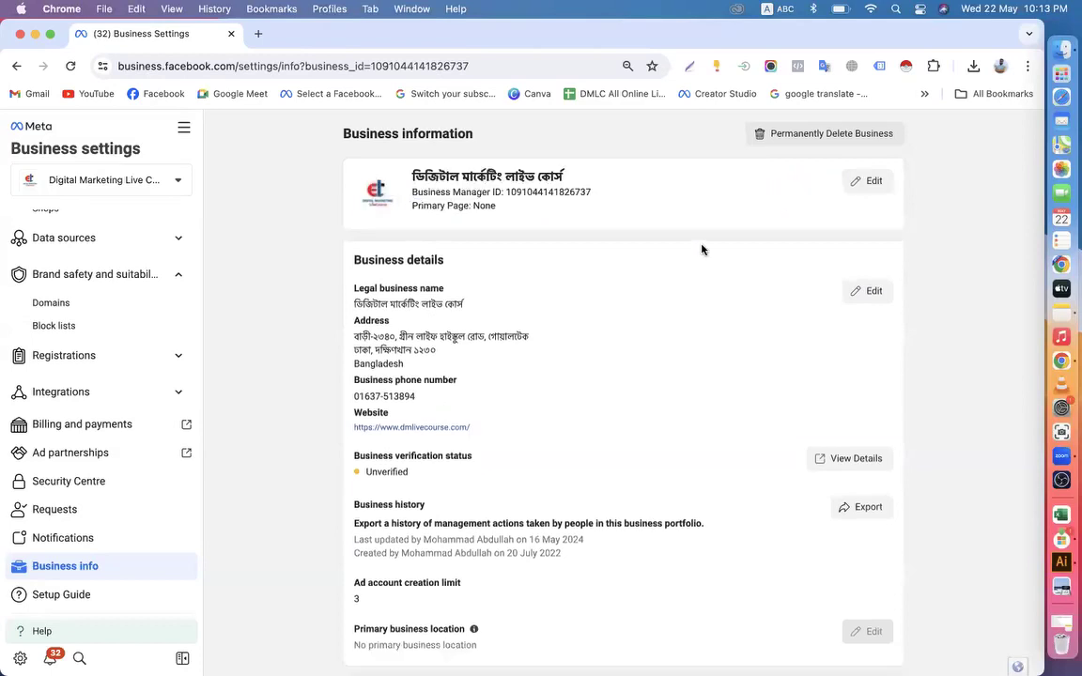
Open the Business details for editing and highlight the legal business name and street address to review them
{"action": "left_click_drag", "start_coordinate": [353, 260], "coordinate": [484, 262]}
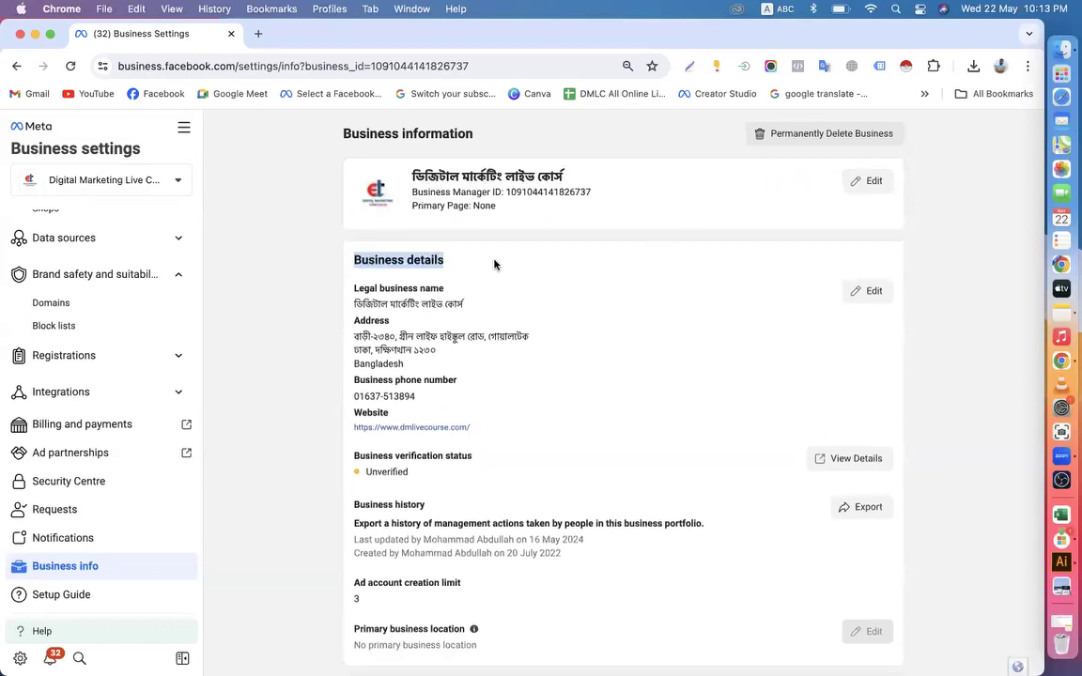
{"action": "left_click", "coordinate": [856, 295]}
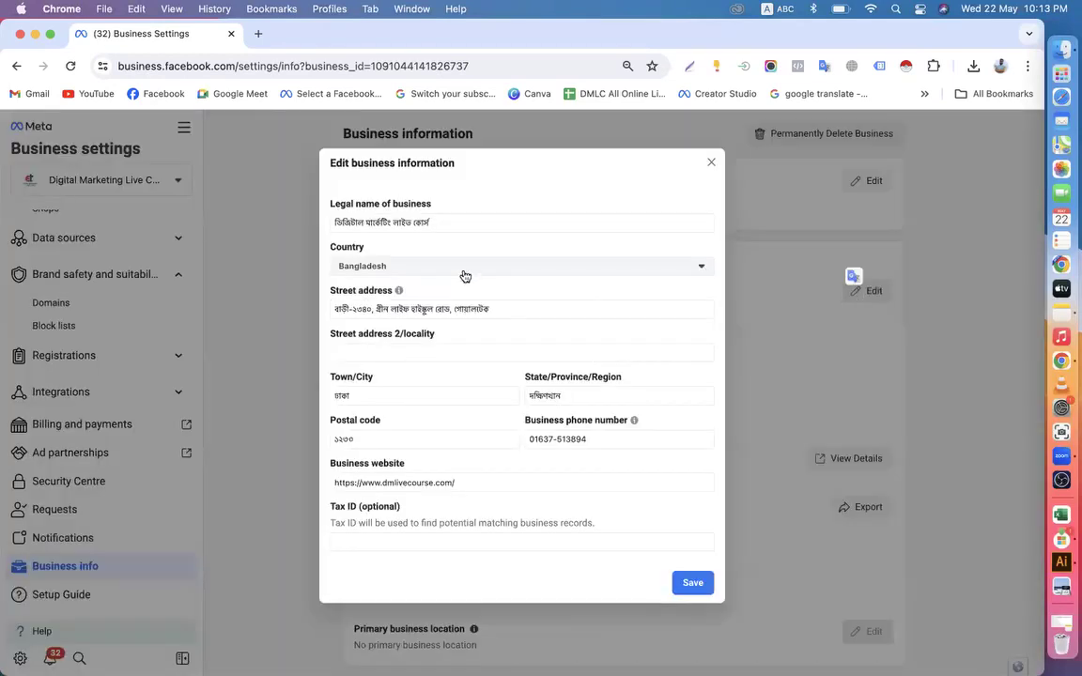
{"action": "left_click_drag", "start_coordinate": [435, 222], "coordinate": [330, 223]}
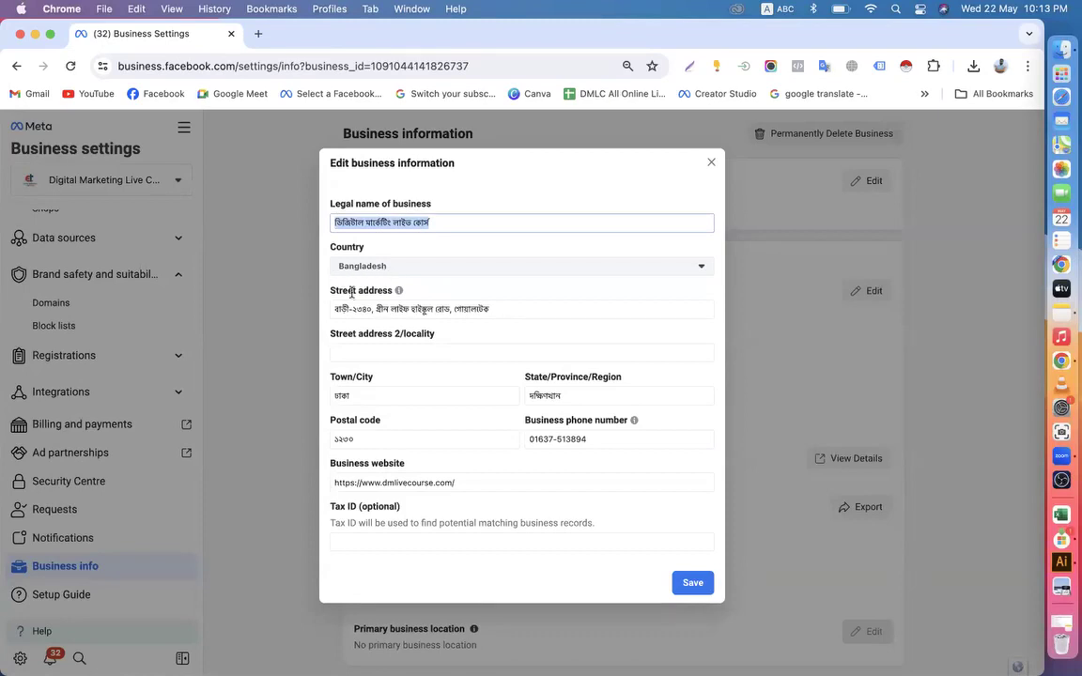
{"action": "left_click_drag", "start_coordinate": [335, 309], "coordinate": [494, 312]}
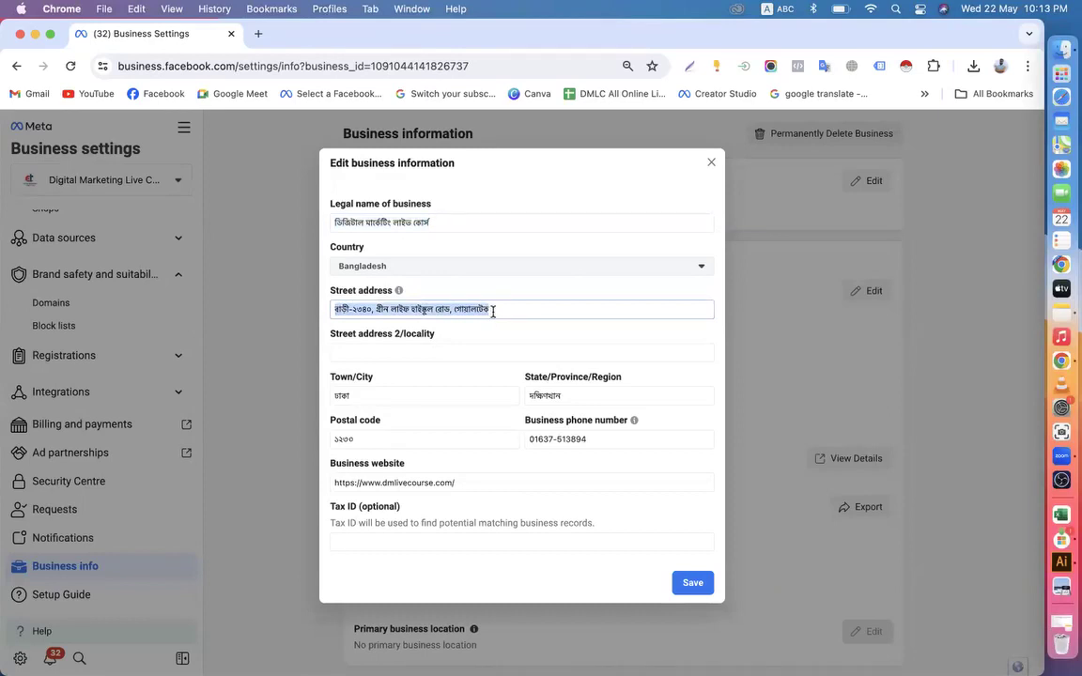
Open Trade License DMLC.jpeg from Finder's recent files to compare its business name and address with the form
{"action": "left_click", "coordinate": [1061, 49]}
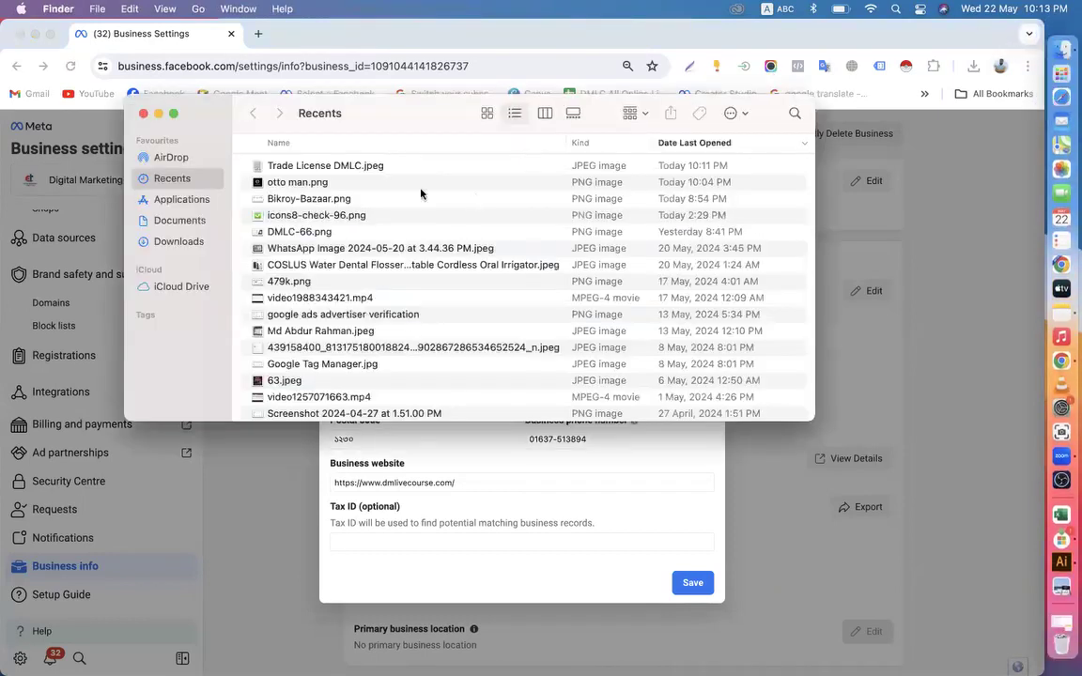
{"action": "double_click", "coordinate": [284, 165]}
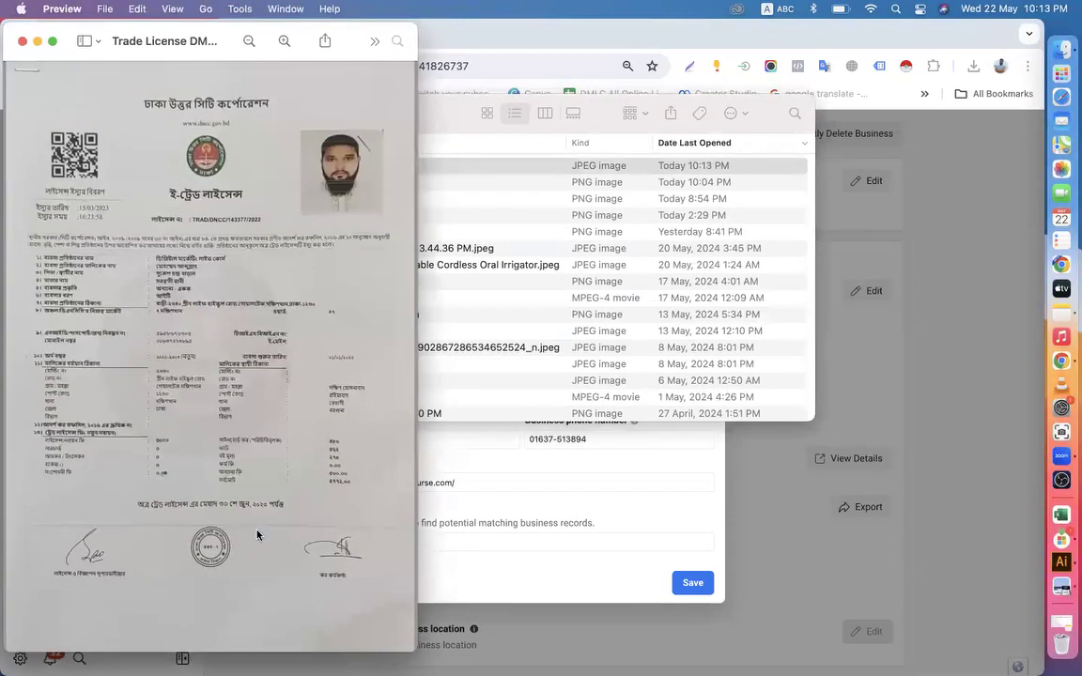
{"action": "left_click", "coordinate": [702, 13]}
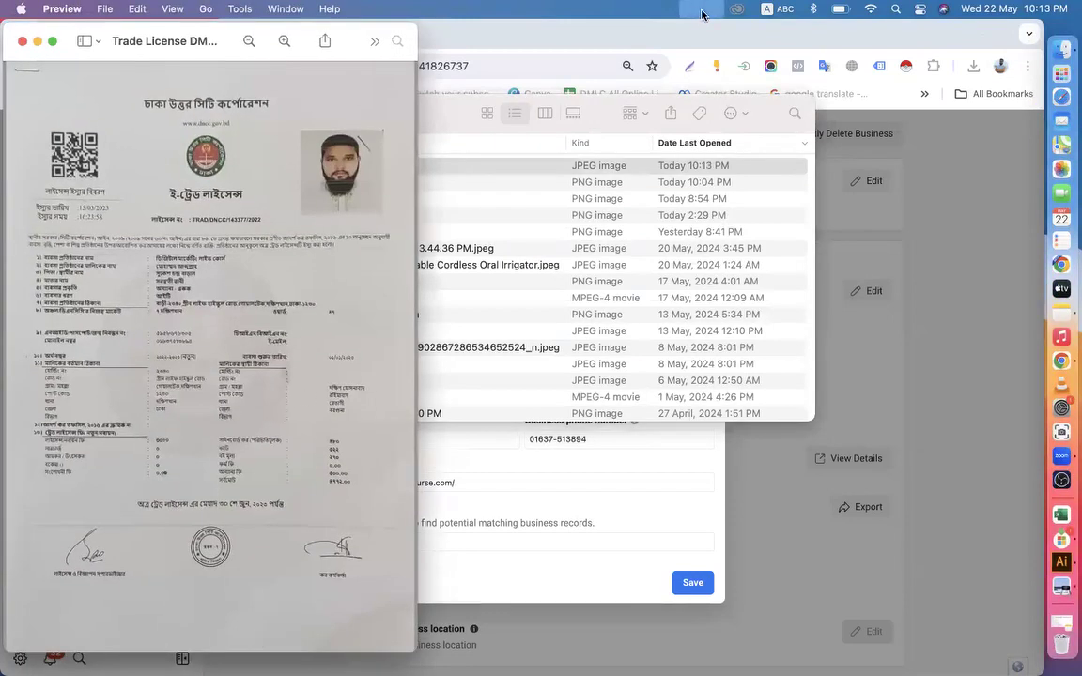
{"action": "left_click", "coordinate": [279, 279]}
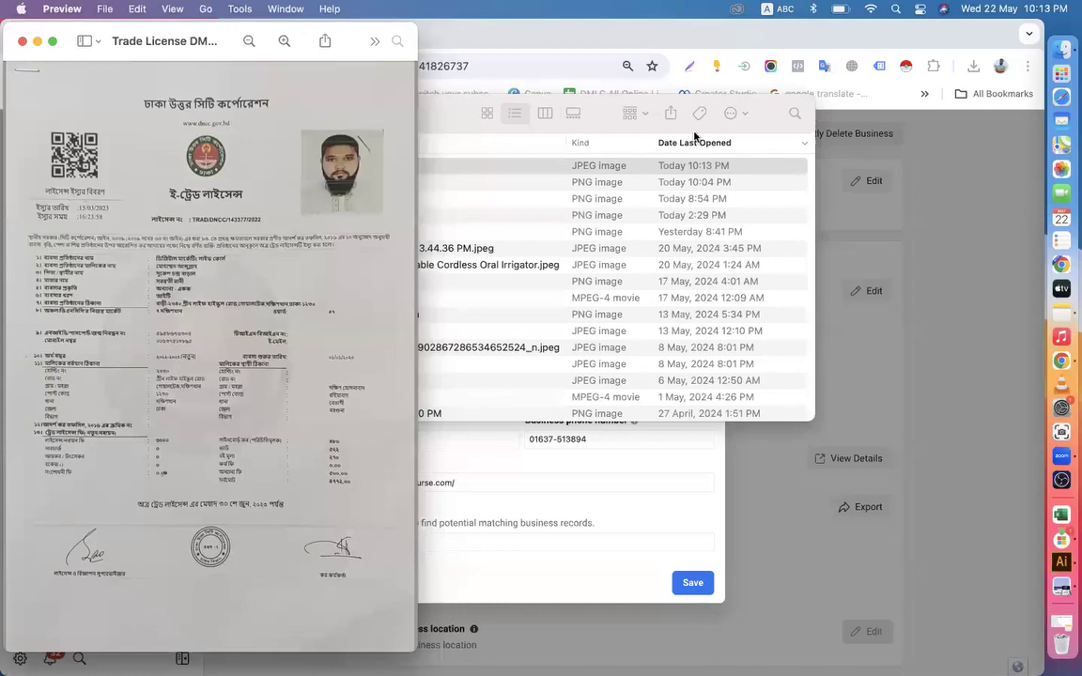
Examine the business address on the Trade License DMLC.jpeg image up close, and close the image and the Finder window
{"action": "left_click", "coordinate": [702, 9]}
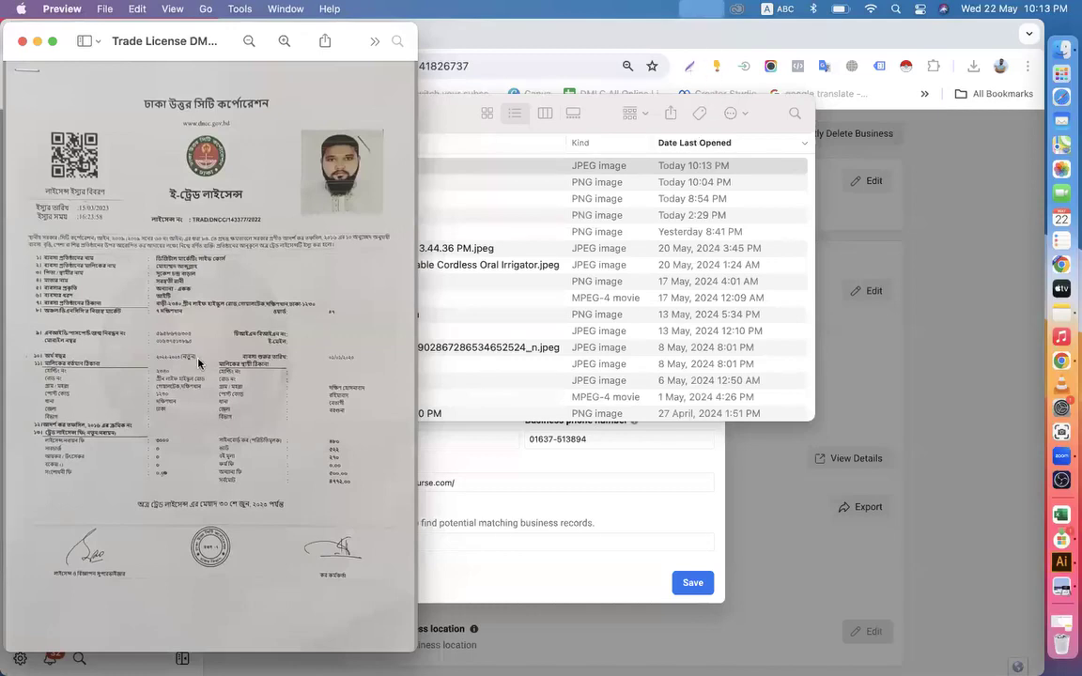
{"action": "left_click", "coordinate": [162, 301]}
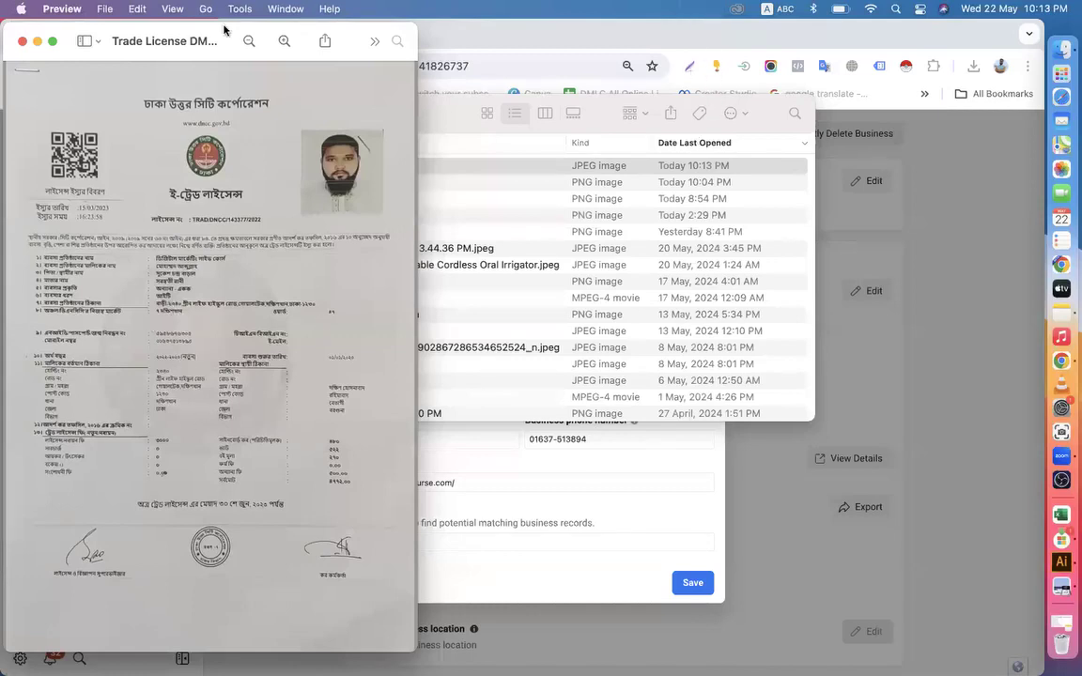
{"action": "left_click", "coordinate": [284, 41]}
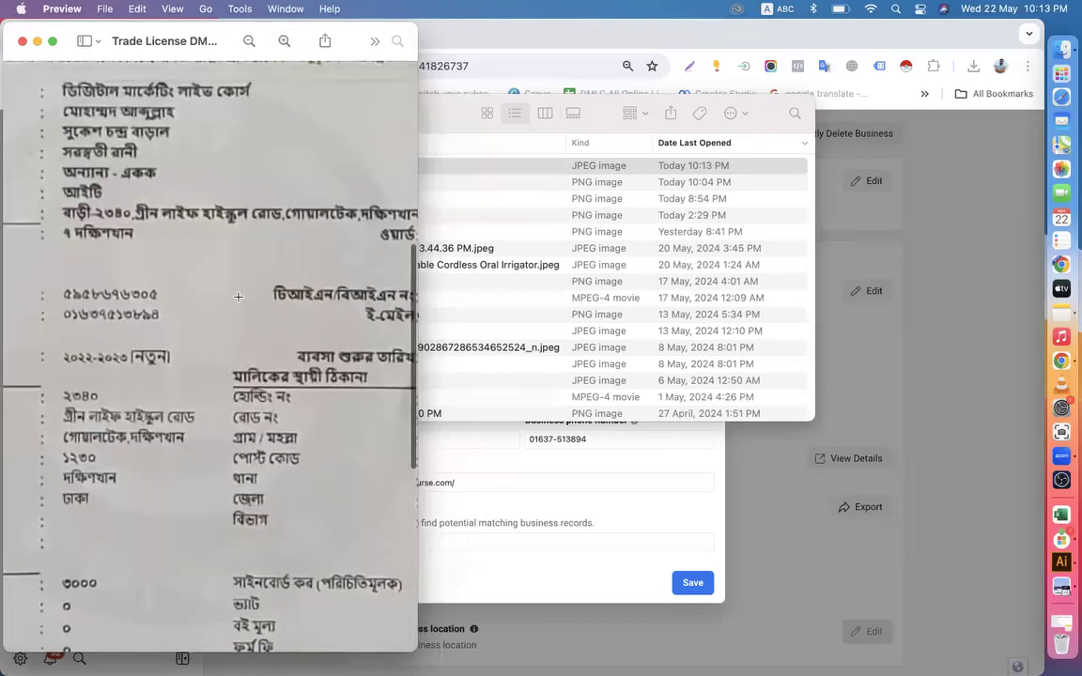
{"action": "scroll", "coordinate": [238, 297], "scroll_direction": "right", "scroll_amount": 3}
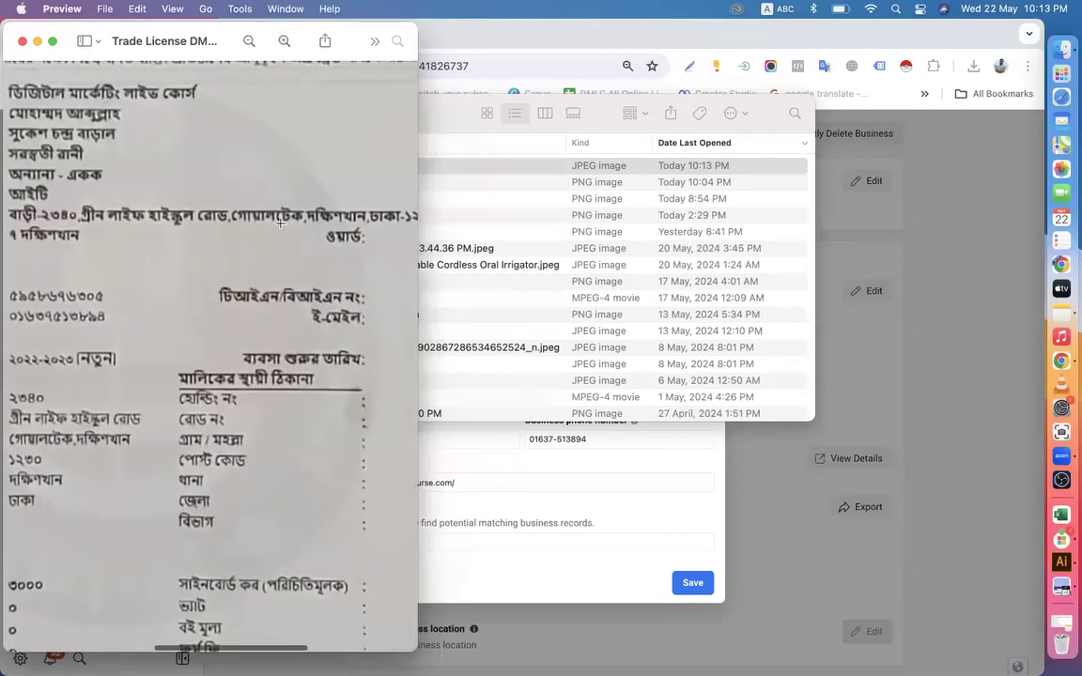
{"action": "scroll", "coordinate": [279, 223], "scroll_direction": "right", "scroll_amount": 2}
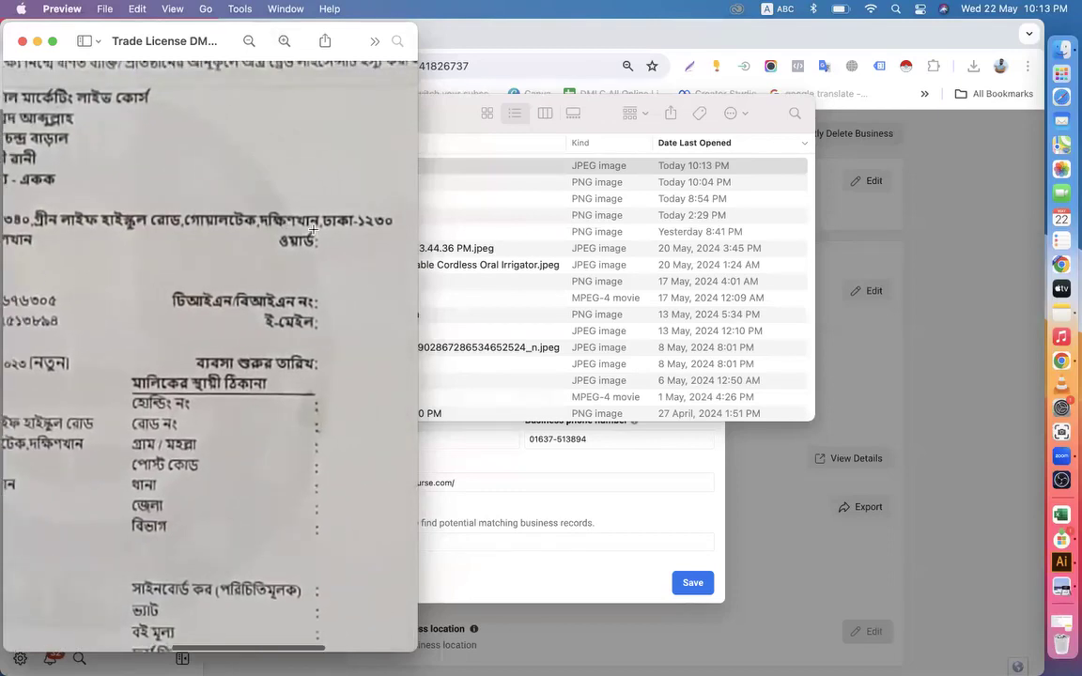
{"action": "left_click", "coordinate": [22, 41]}
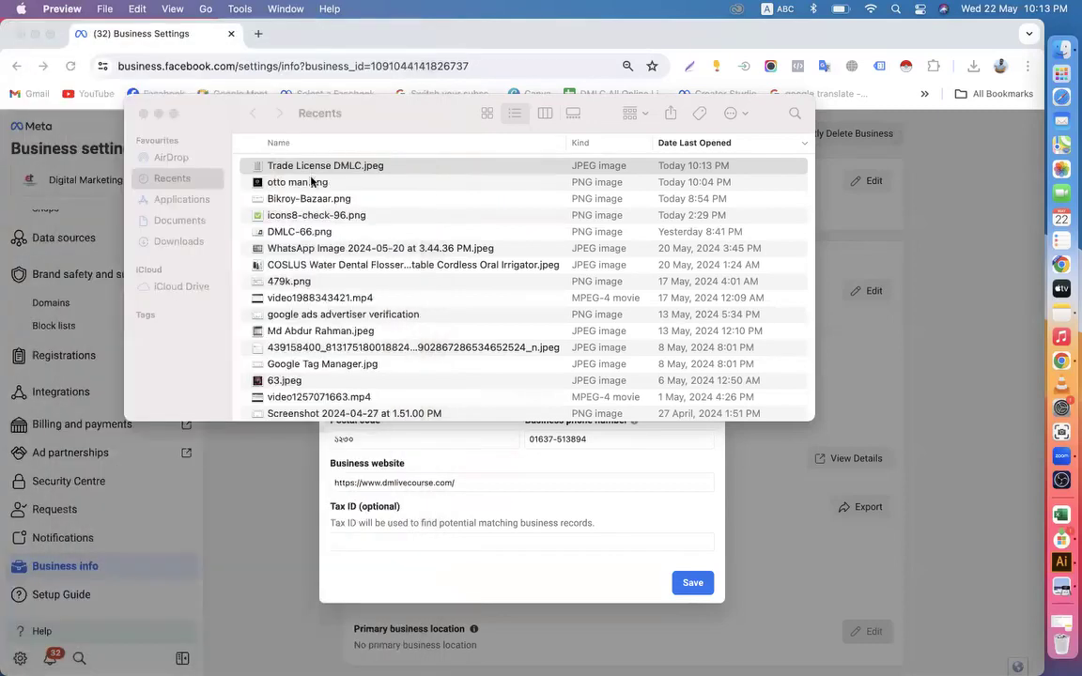
{"action": "left_click", "coordinate": [142, 117]}
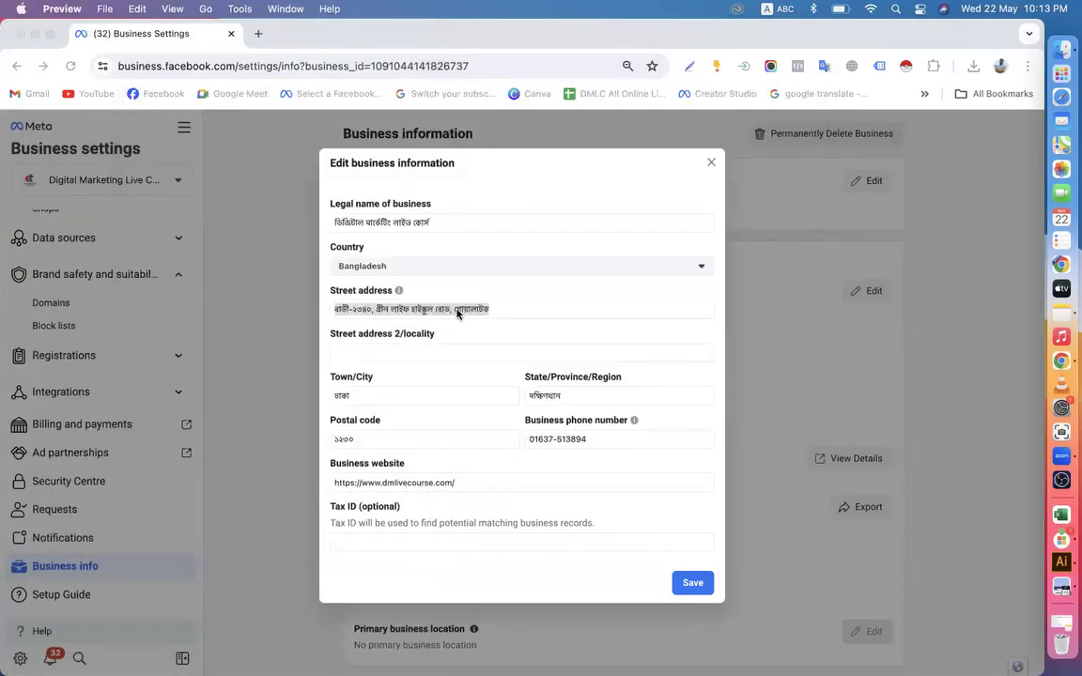
Move the locality from the State/Province/Region field to the end of the street address
{"action": "left_click", "coordinate": [457, 310]}
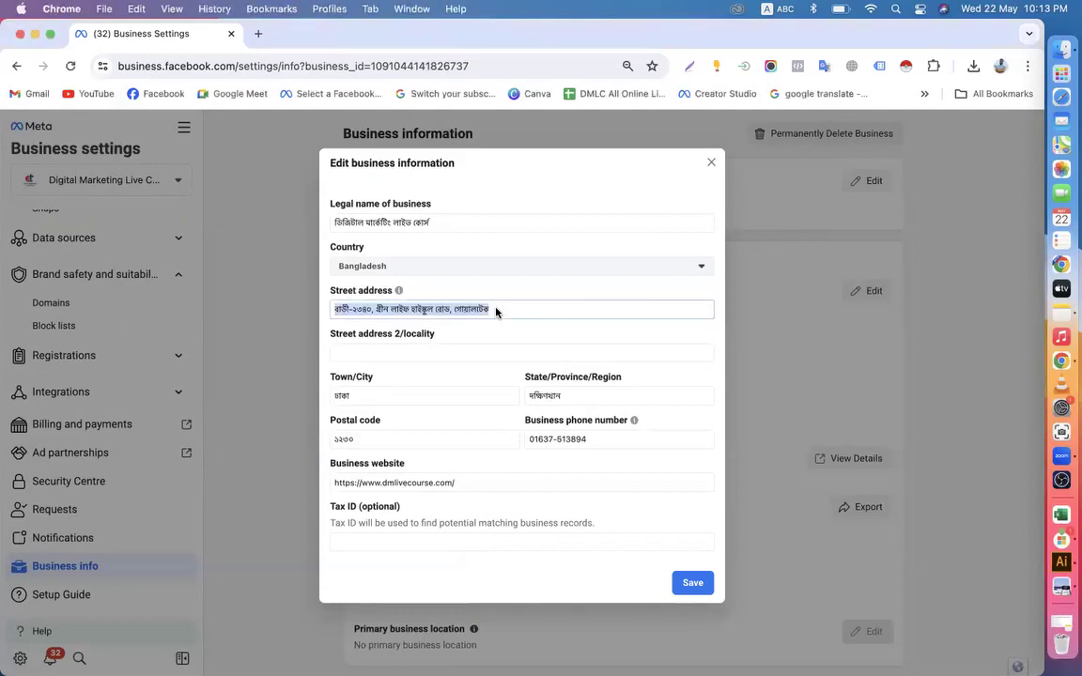
{"action": "left_click", "coordinate": [457, 309]}
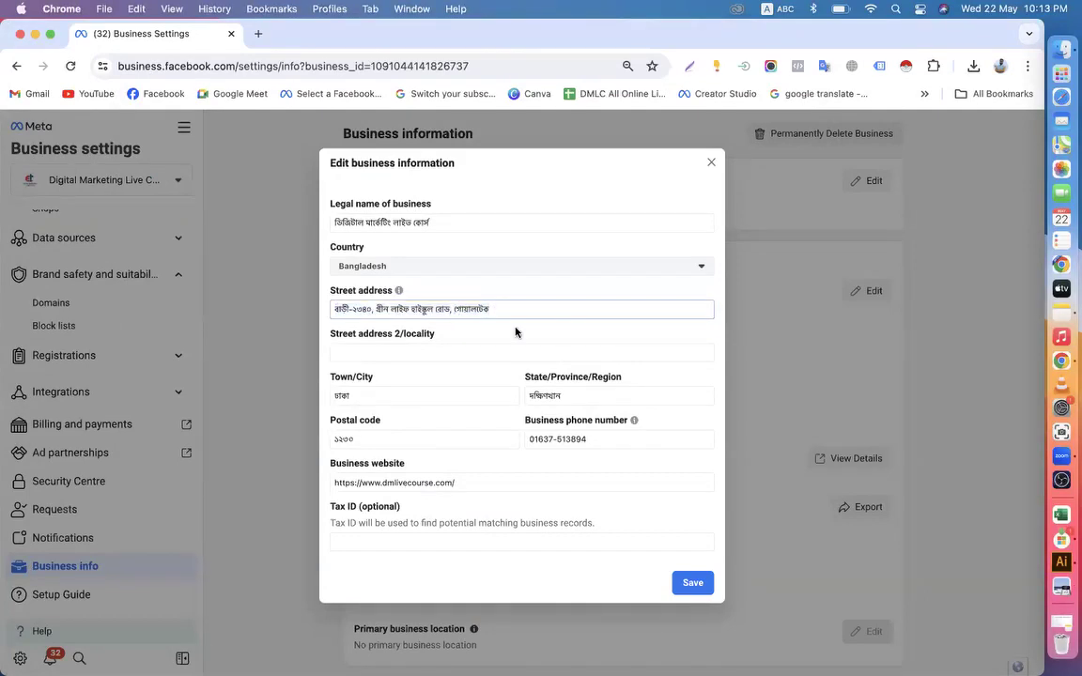
{"action": "double_click", "coordinate": [569, 402]}
{"action": "key", "text": "super+c"}
{"action": "key", "text": "BackSpace"}
{"action": "left_click", "coordinate": [492, 310]}
{"action": "key", "text": "super+v"}
Switch the input source to Avro Keyboard and set the State/Province/Region to উত্তরা
{"action": "left_click", "coordinate": [546, 390]}
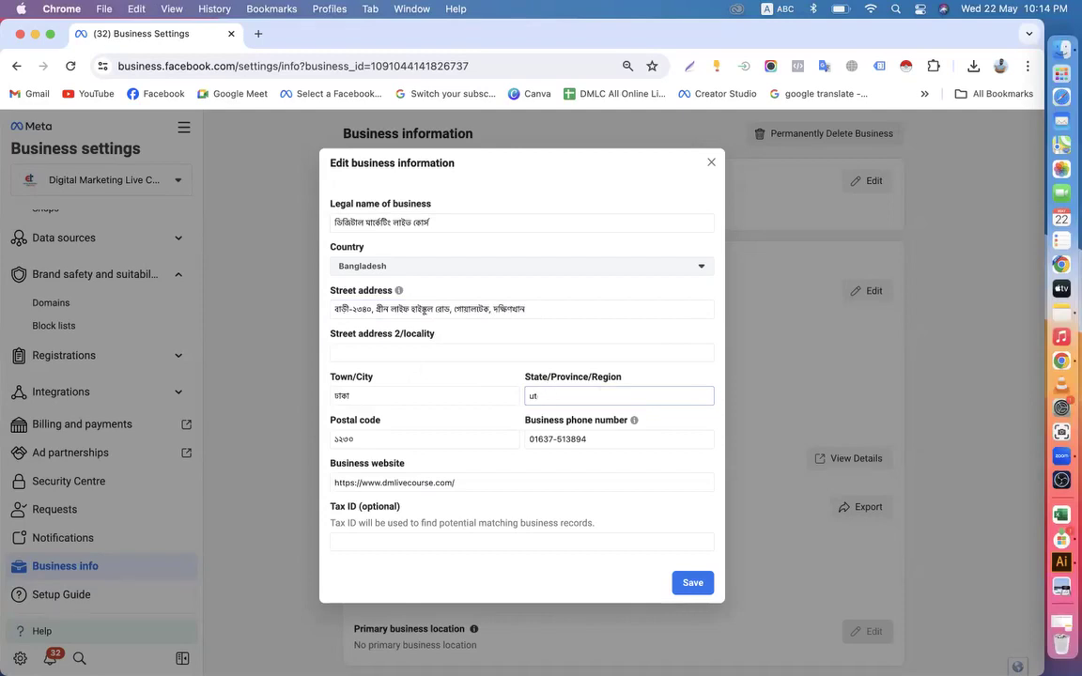
{"action": "key", "text": "BackSpace"}
{"action": "left_click", "coordinate": [778, 9]}
{"action": "left_click", "coordinate": [776, 45]}
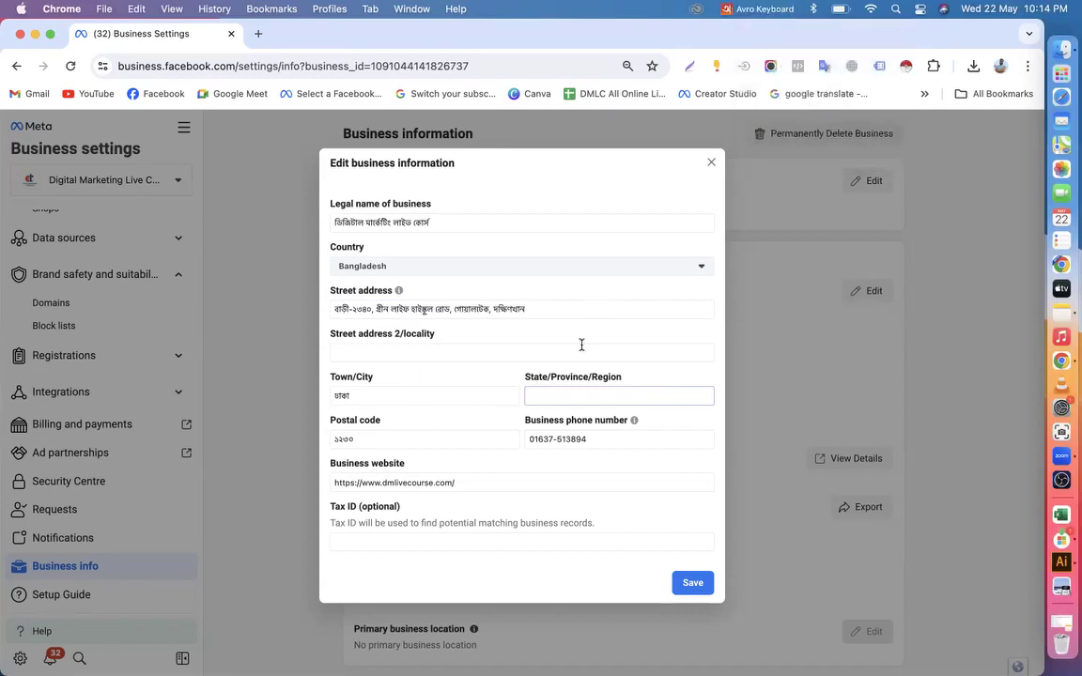
{"action": "type", "text": "উত্তরা"}
Replace the business phone number with its version starting with the country code, written in Bangla digits
{"action": "left_click_drag", "start_coordinate": [355, 438], "coordinate": [322, 443]}
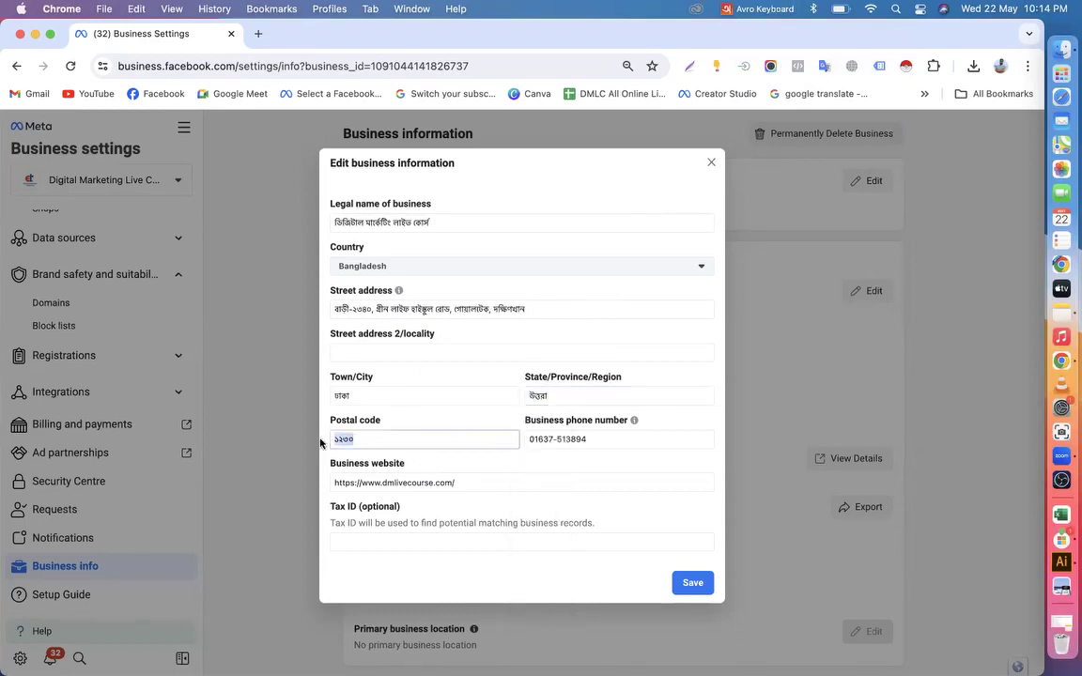
{"action": "left_click_drag", "start_coordinate": [592, 440], "coordinate": [512, 442]}
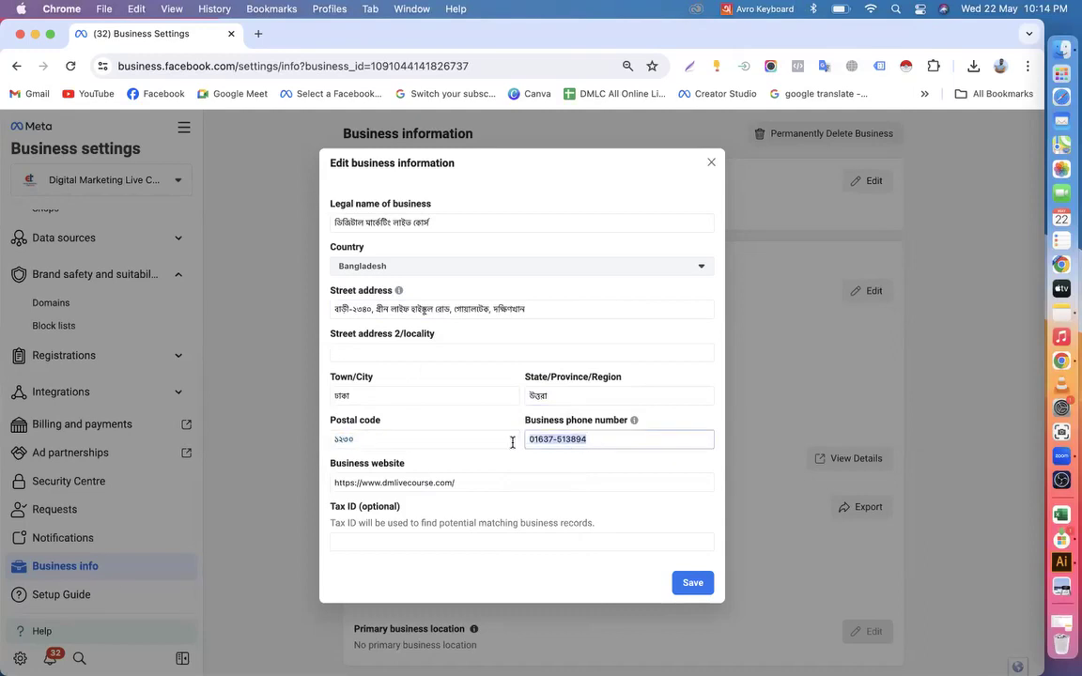
{"action": "key", "text": "BackSpace"}
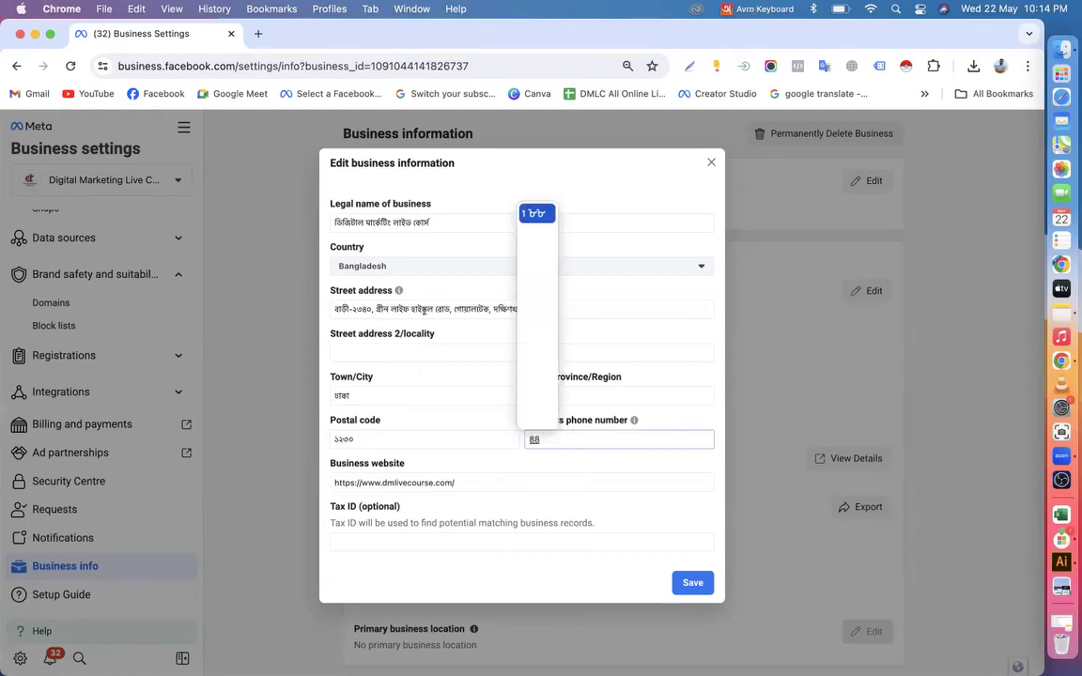
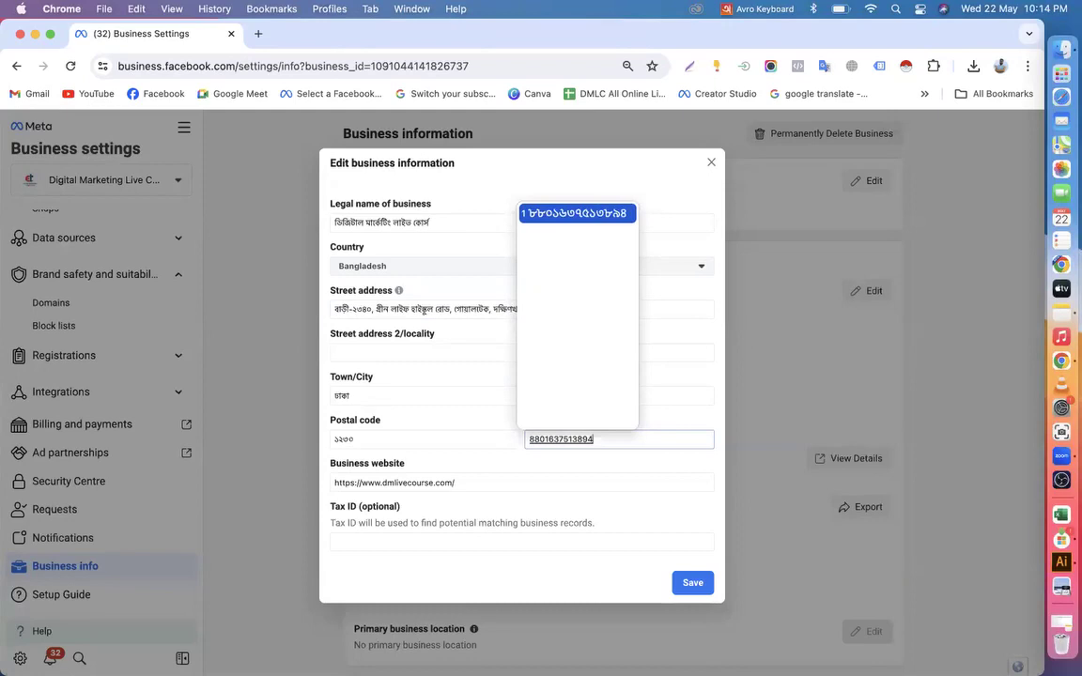
{"action": "key", "text": "Return"}
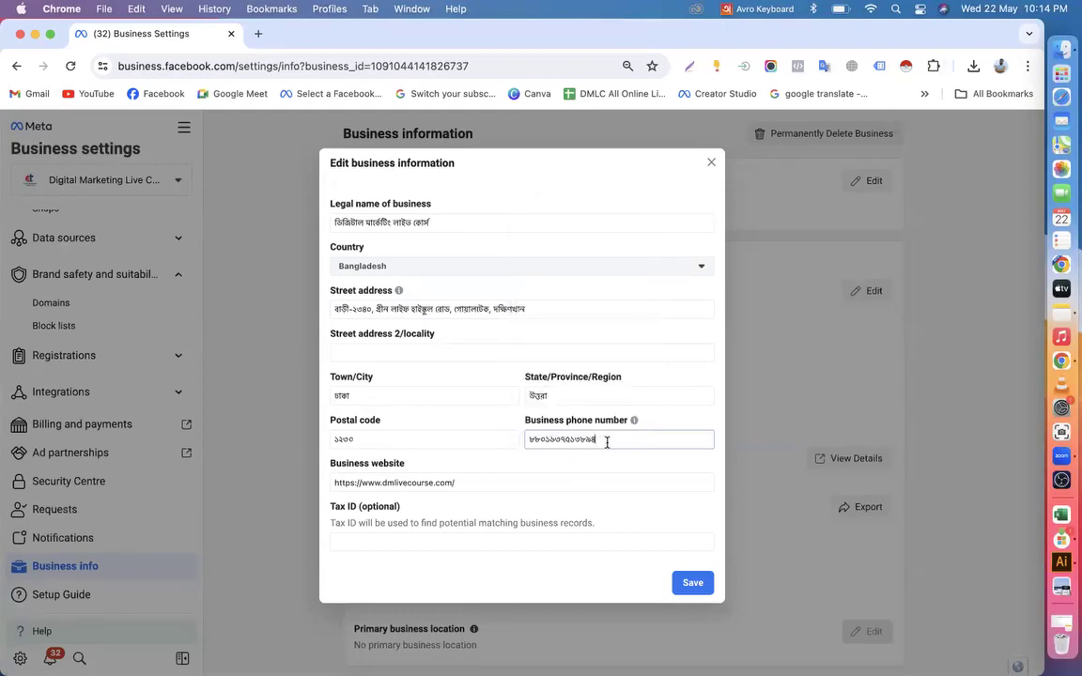
Review the business website and the optional Tax ID field of the business information form
{"action": "triple_click", "coordinate": [464, 483]}
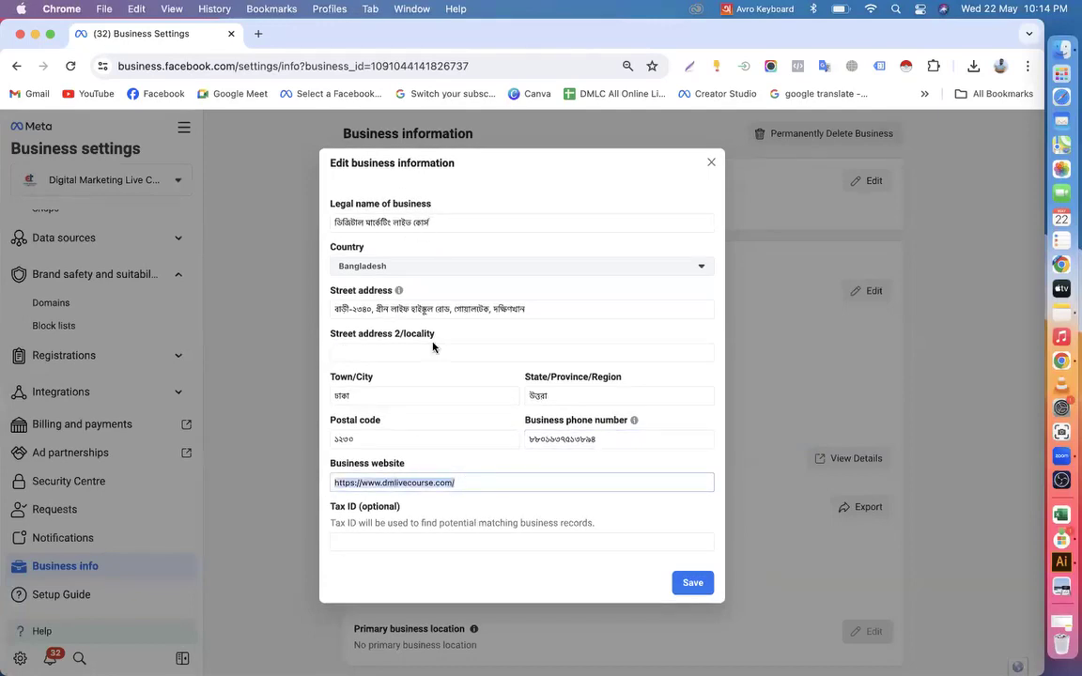
{"action": "left_click", "coordinate": [339, 507]}
{"action": "double_click", "coordinate": [339, 508]}
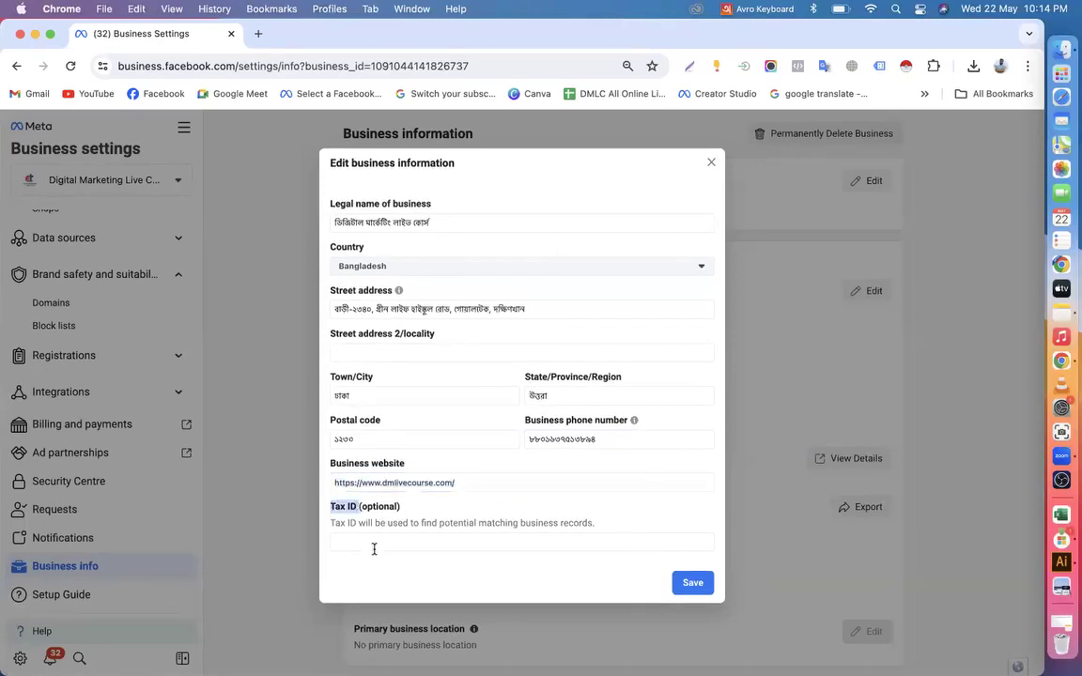
{"action": "left_click", "coordinate": [376, 544]}
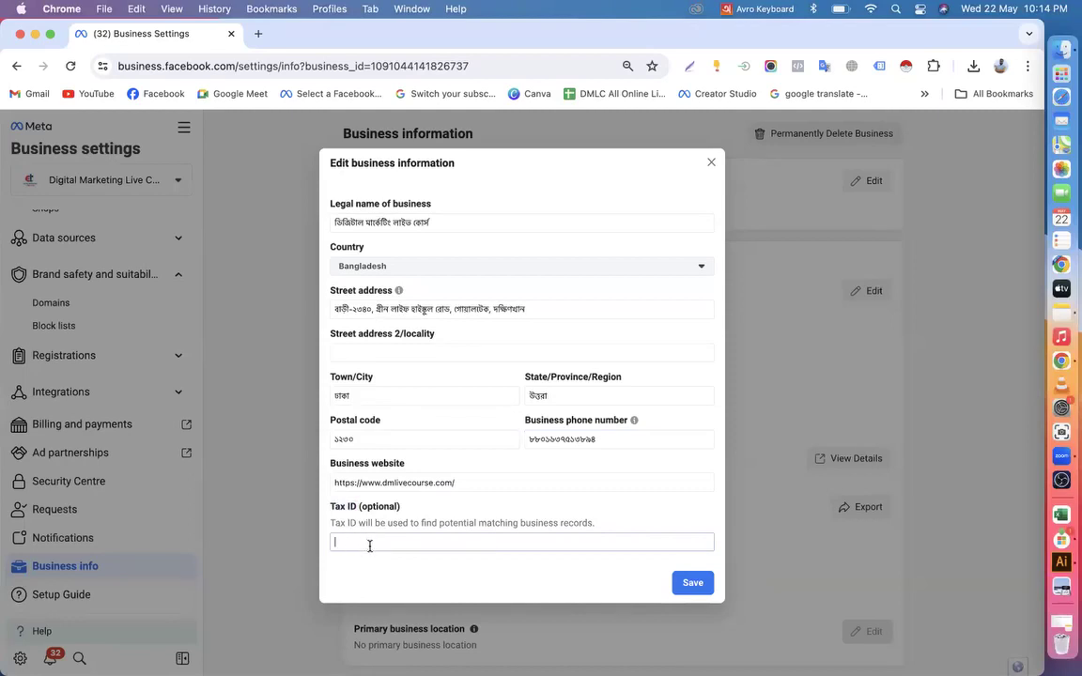
Open Trade License DMLC.jpeg enlarged to check its tax identification entry, and close the image and the Finder window
{"action": "left_click", "coordinate": [1062, 49]}
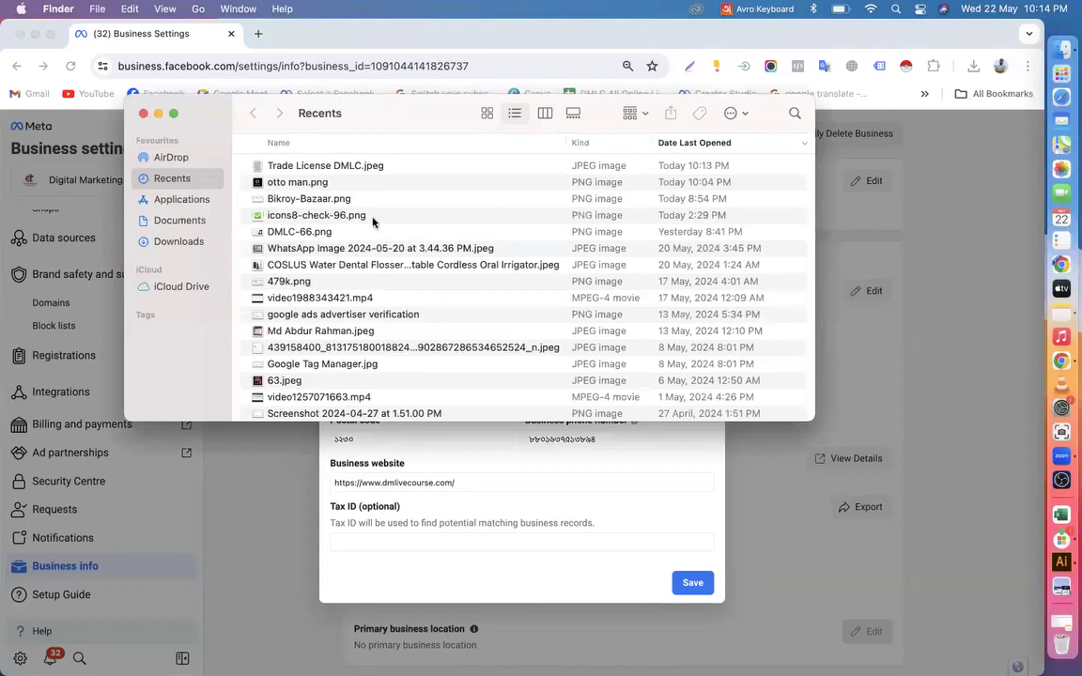
{"action": "double_click", "coordinate": [318, 166]}
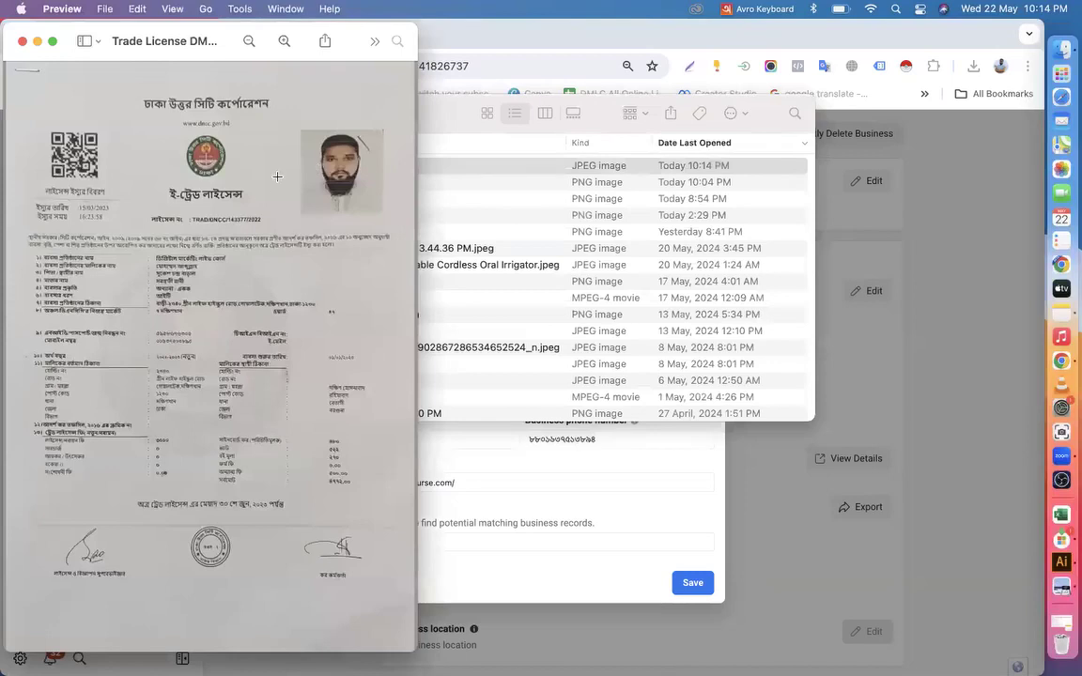
{"action": "left_click", "coordinate": [285, 41]}
{"action": "left_click", "coordinate": [285, 41]}
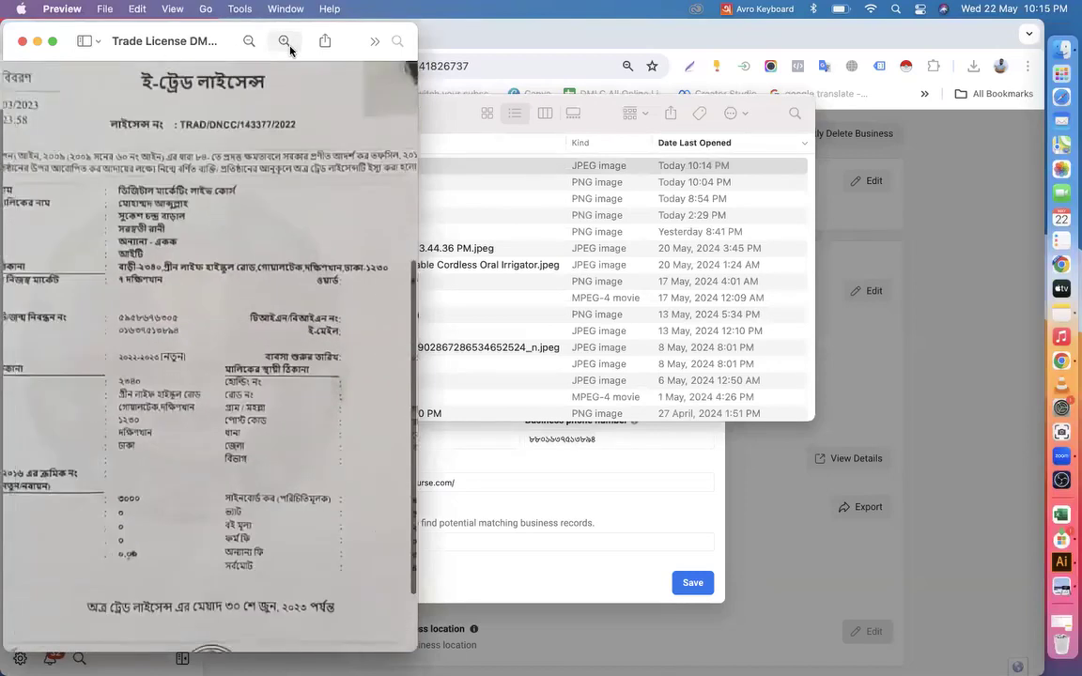
{"action": "left_click", "coordinate": [284, 41]}
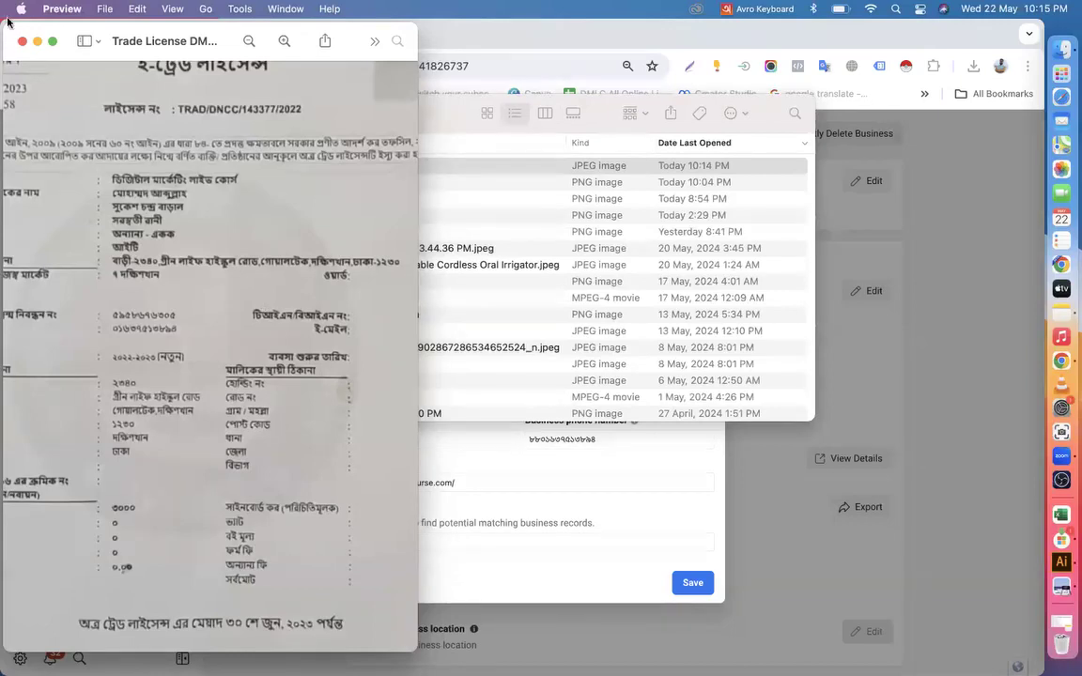
{"action": "left_click", "coordinate": [25, 45]}
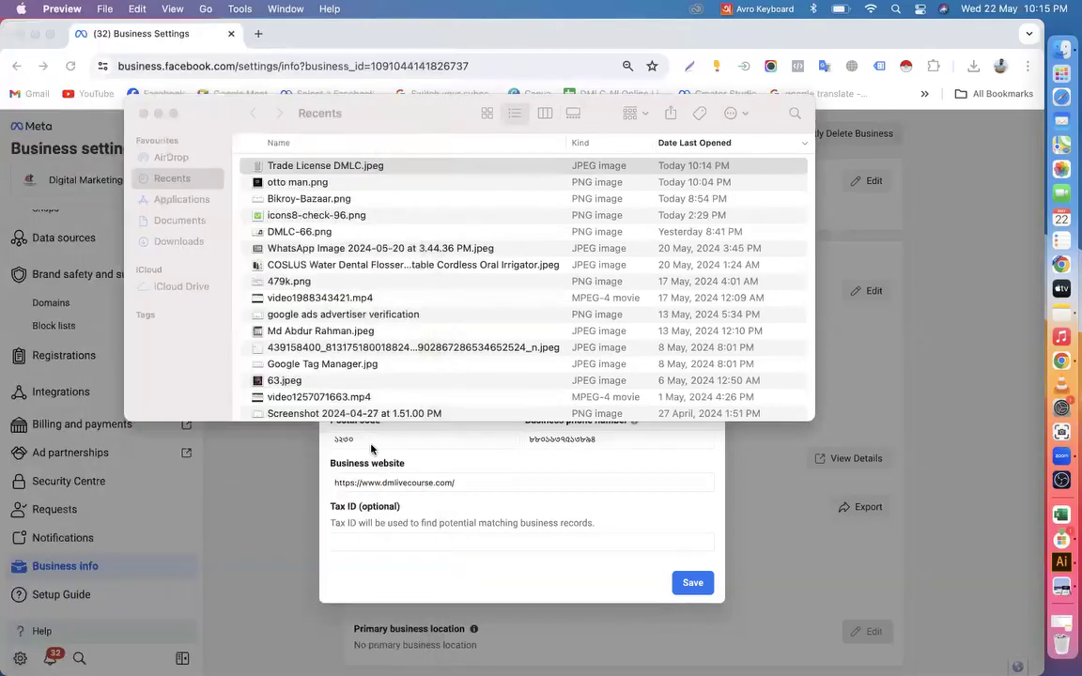
{"action": "left_click", "coordinate": [142, 113]}
Switch the input source to ABC, enter the business's Tax ID, and try to save the business information
{"action": "left_click", "coordinate": [415, 541]}
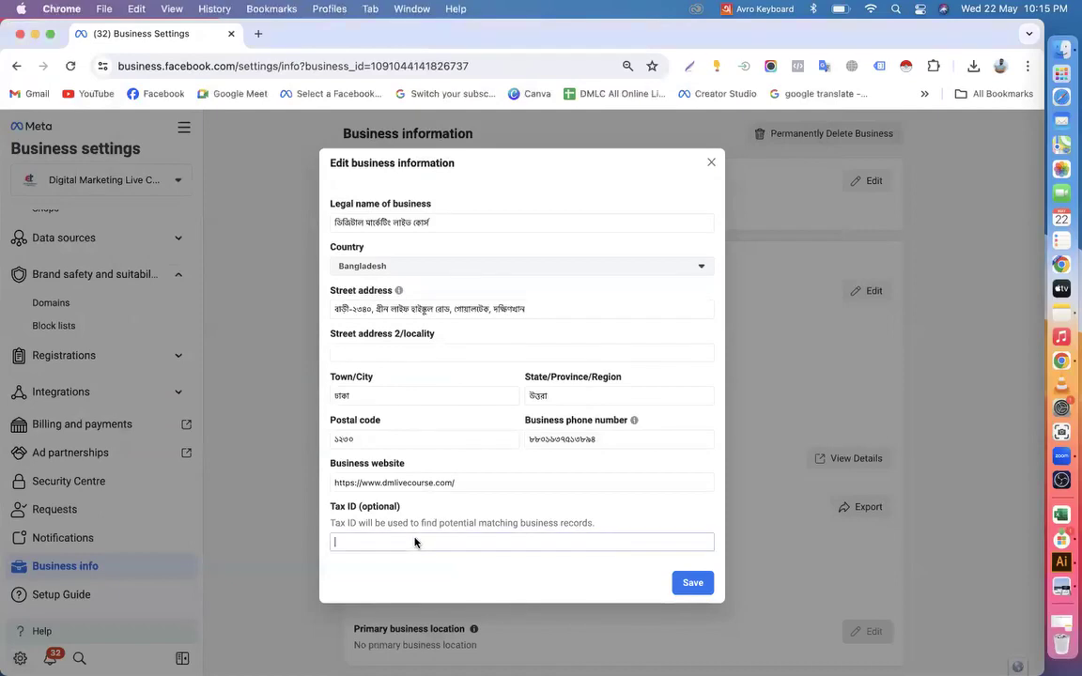
{"action": "left_click", "coordinate": [742, 9]}
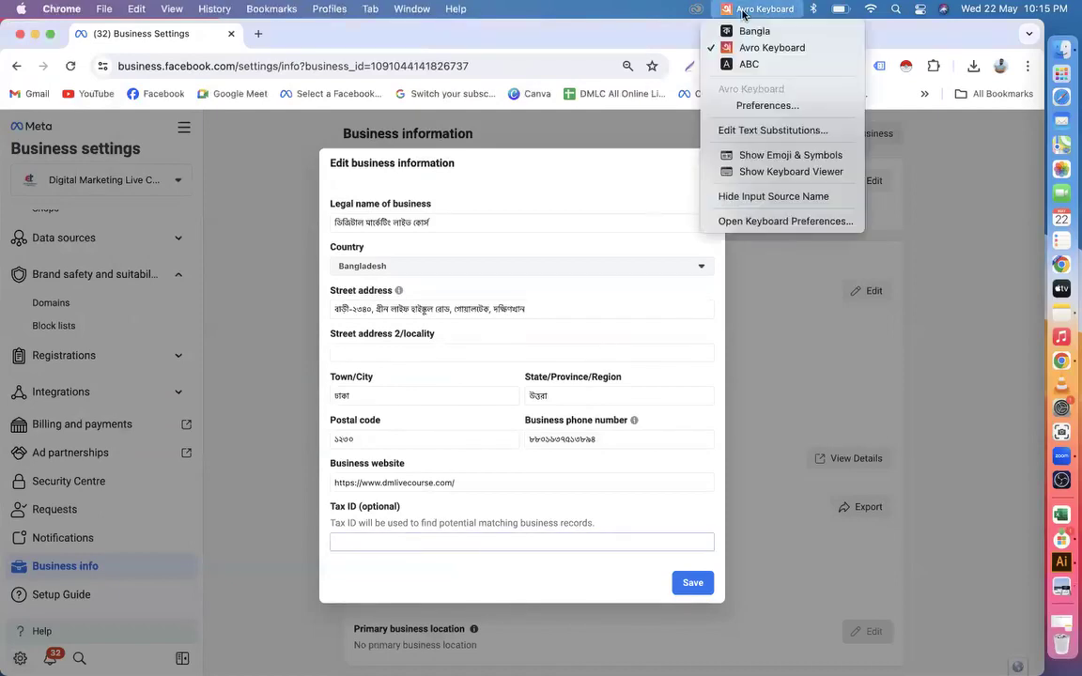
{"action": "left_click", "coordinate": [733, 59]}
{"action": "left_click", "coordinate": [409, 545]}
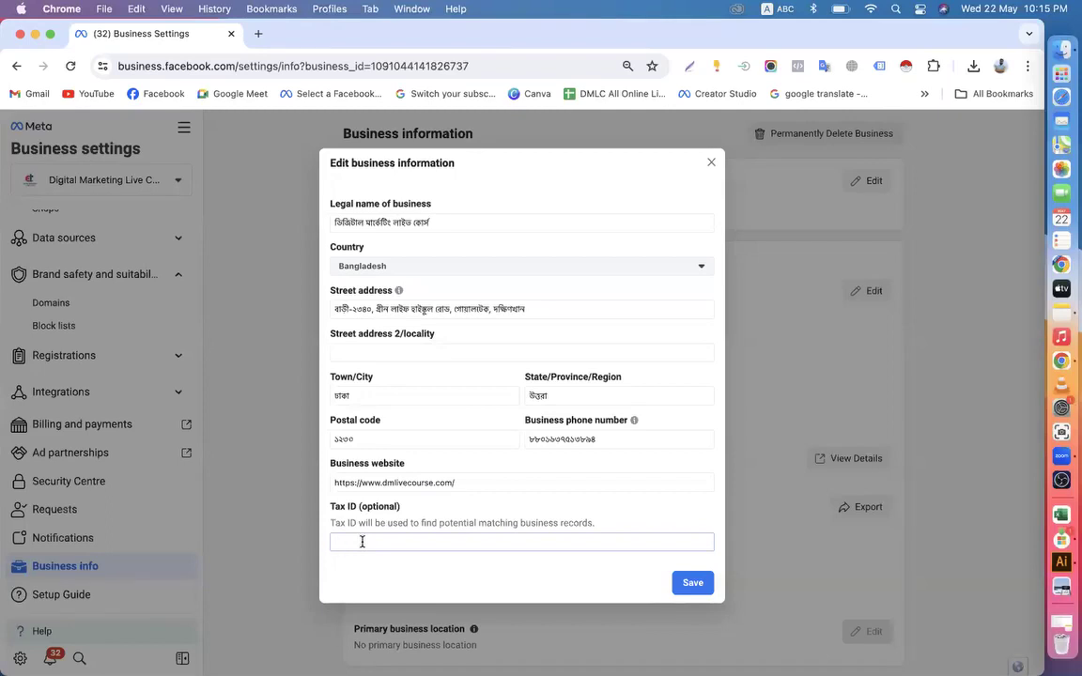
{"action": "left_click", "coordinate": [690, 582]}
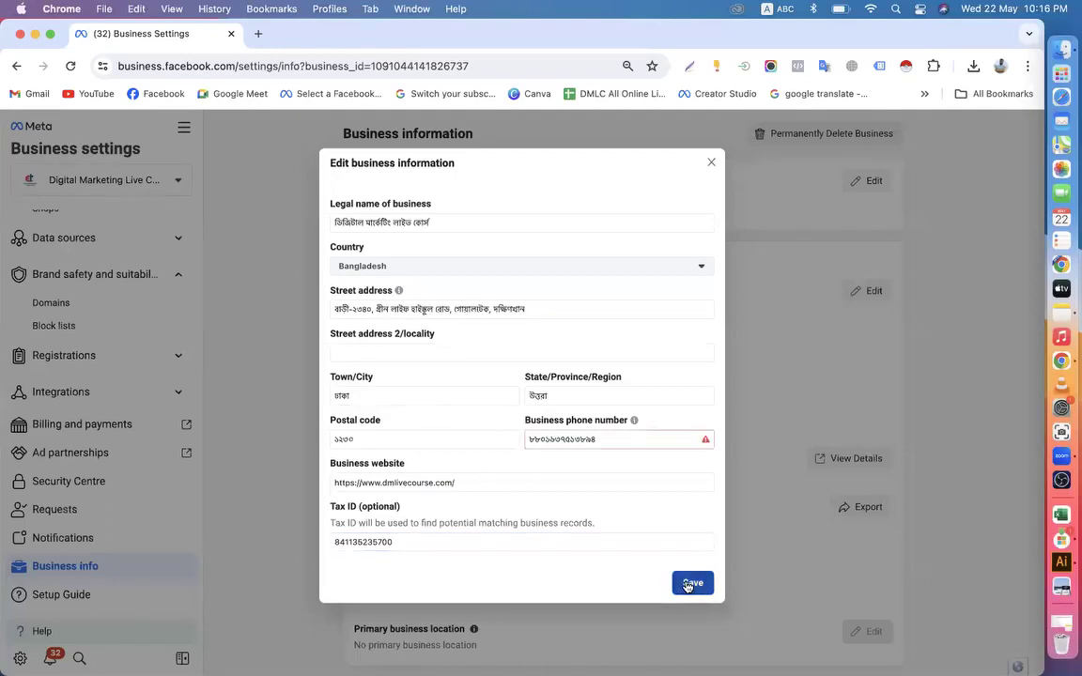
Remove the leading 88 from the business phone number and try to save the business information
{"action": "left_click", "coordinate": [601, 440]}
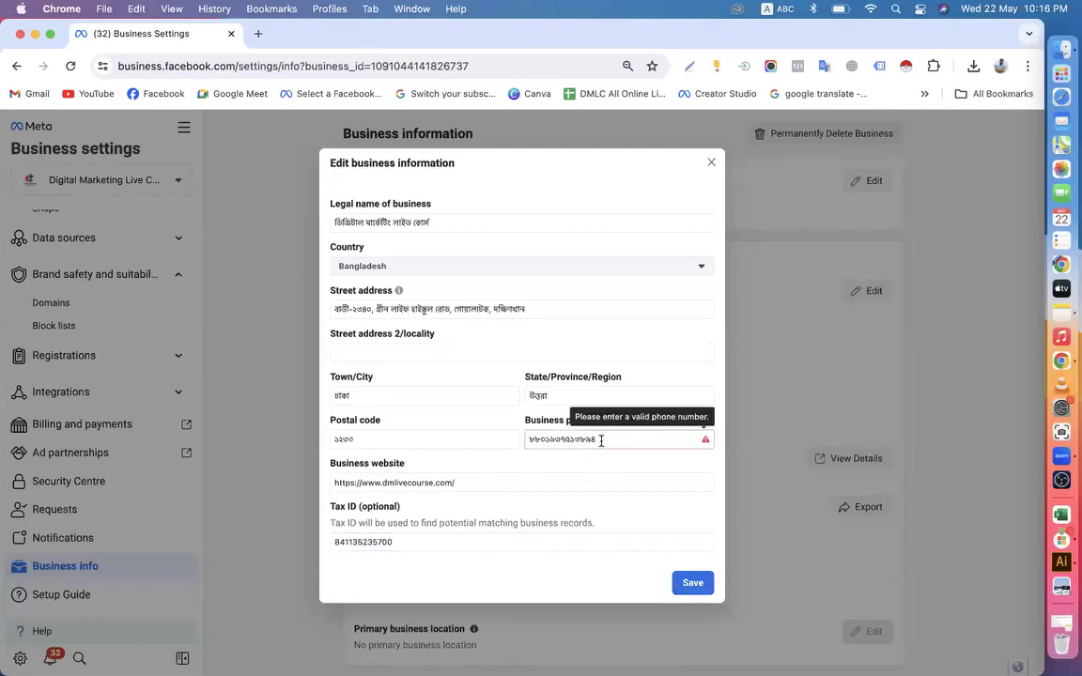
{"action": "left_click", "coordinate": [538, 440]}
{"action": "key", "text": "BackSpace"}
{"action": "key", "text": "BackSpace"}
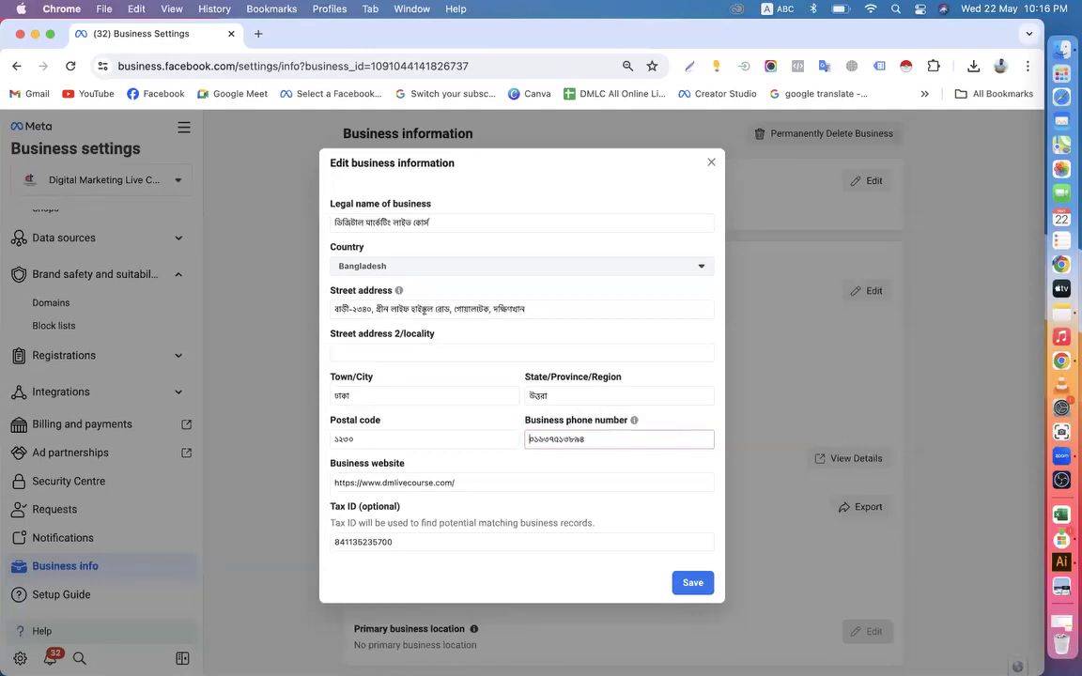
{"action": "left_click", "coordinate": [692, 582]}
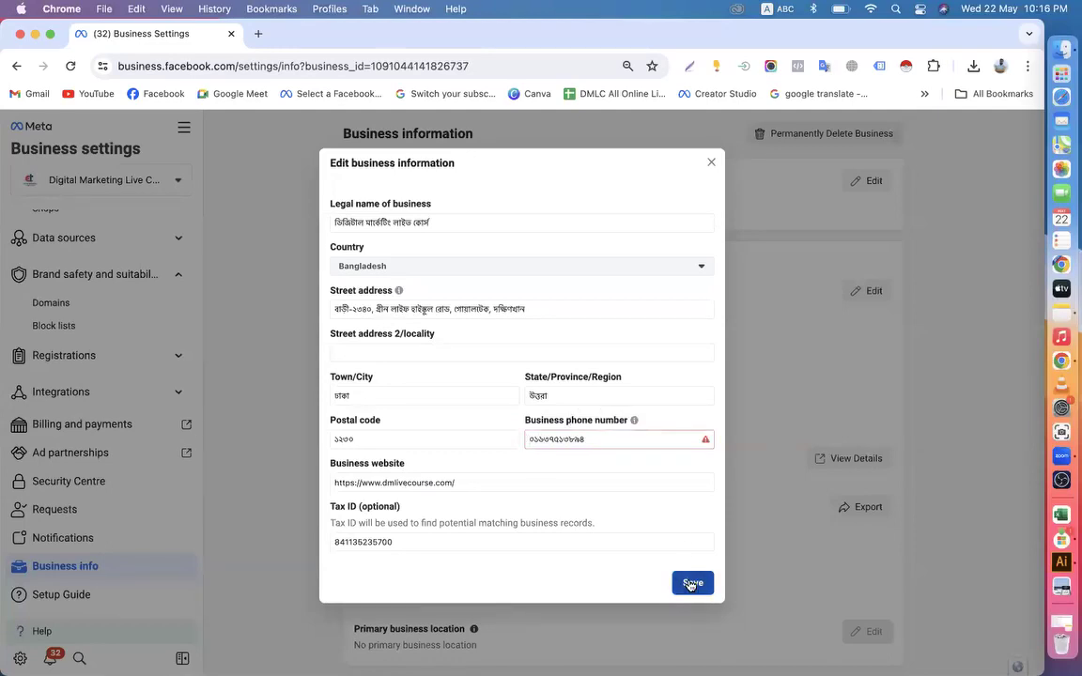
Replace the business phone number with the country-code version in English digits and save the business information
{"action": "left_click", "coordinate": [596, 439]}
{"action": "key", "text": "BackSpace"}
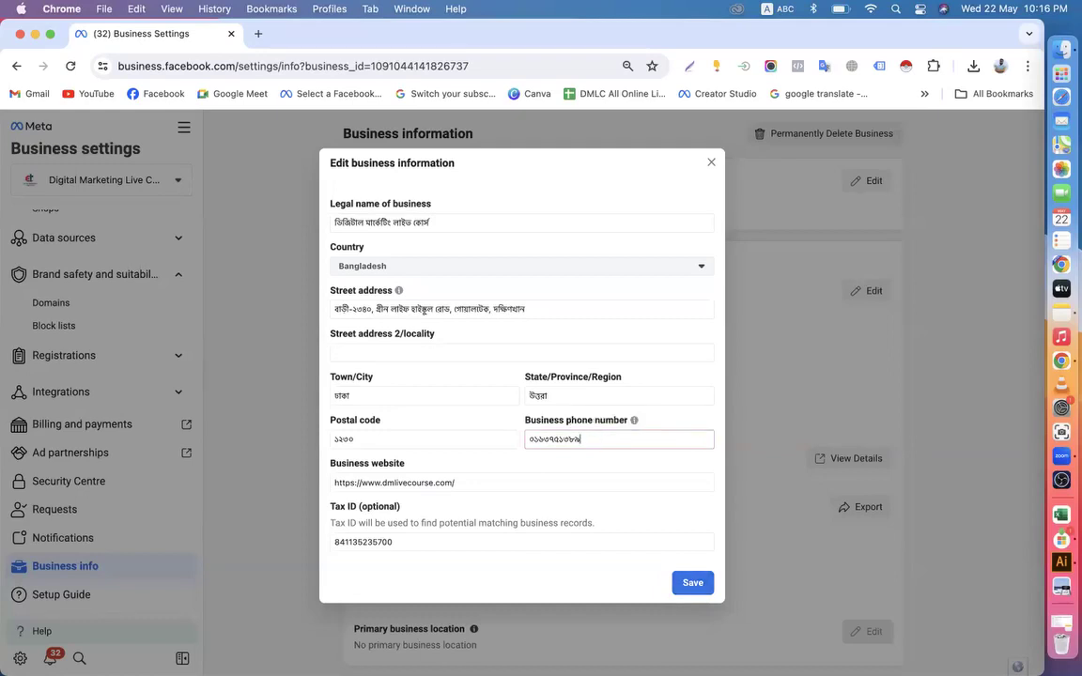
{"action": "key", "text": "super+a"}
{"action": "key", "text": "BackSpace"}
{"action": "left_click", "coordinate": [690, 584]}
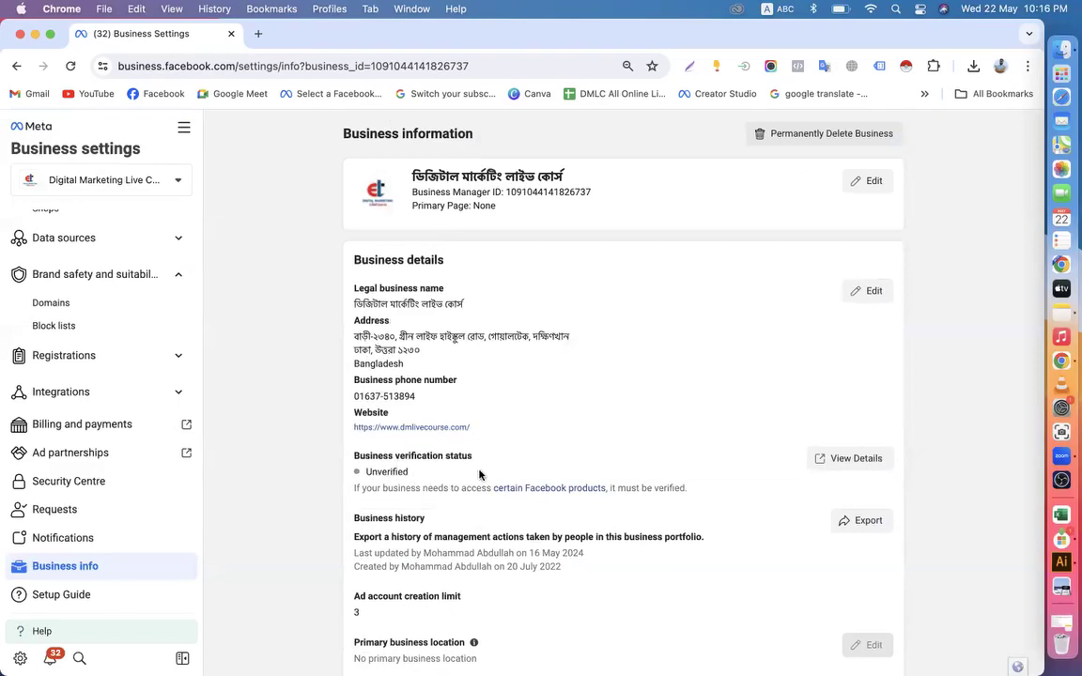
Open the business verification details in the Security Centre, and load the Select a Facebook Business page in a new tab
{"action": "left_click_drag", "start_coordinate": [363, 475], "coordinate": [432, 475]}
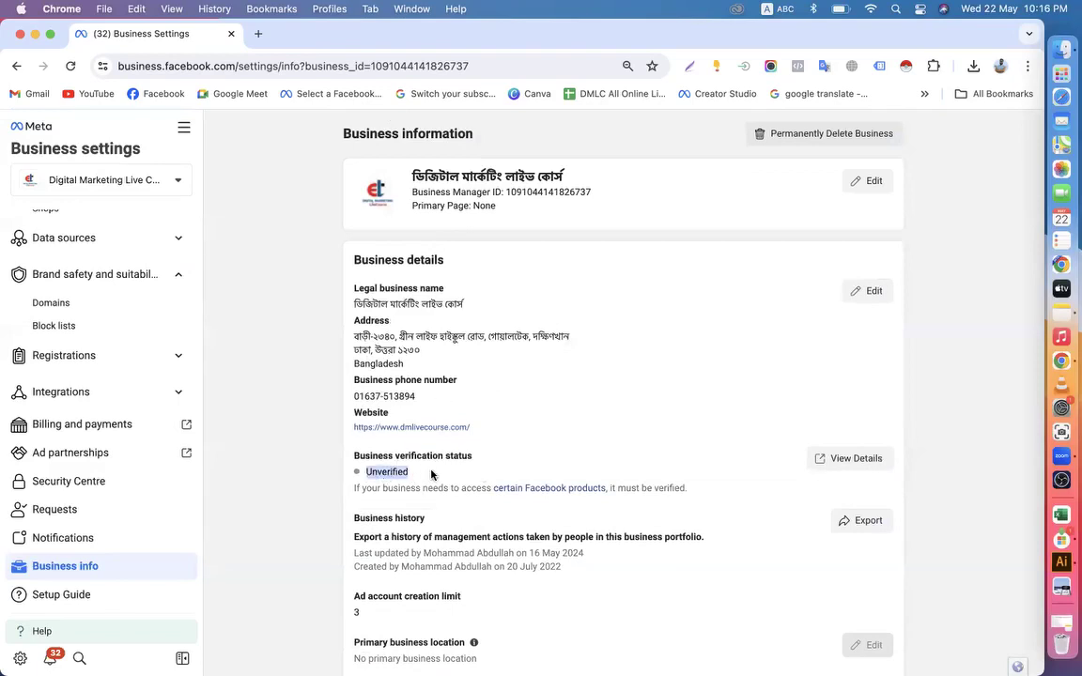
{"action": "left_click", "coordinate": [836, 468]}
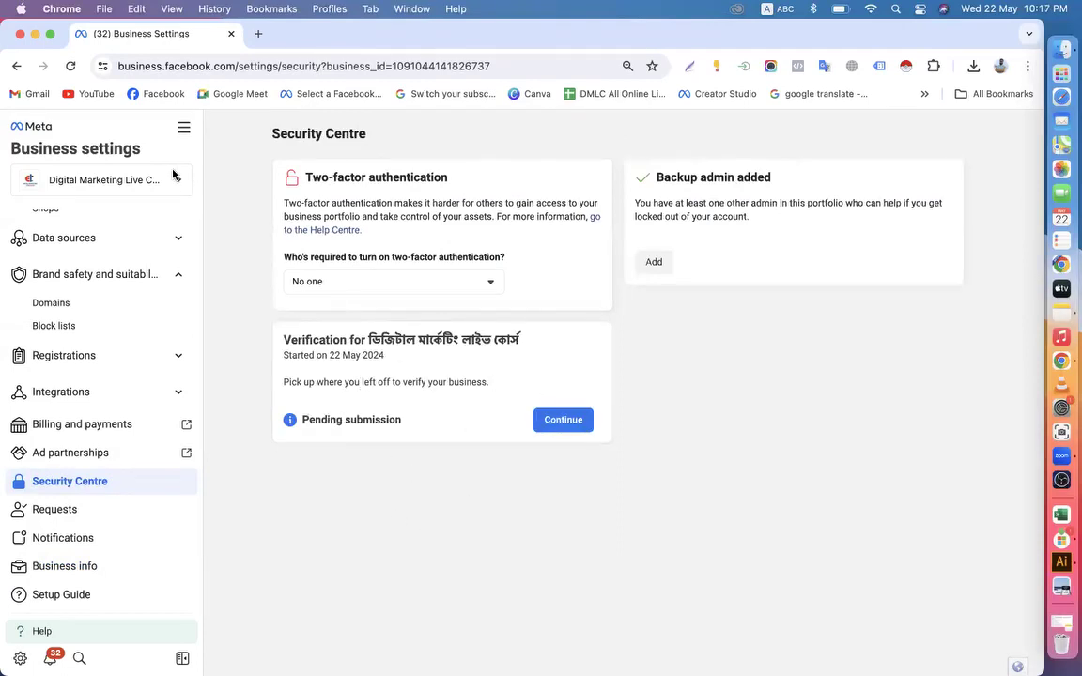
{"action": "left_click", "coordinate": [261, 34]}
{"action": "left_click", "coordinate": [336, 94]}
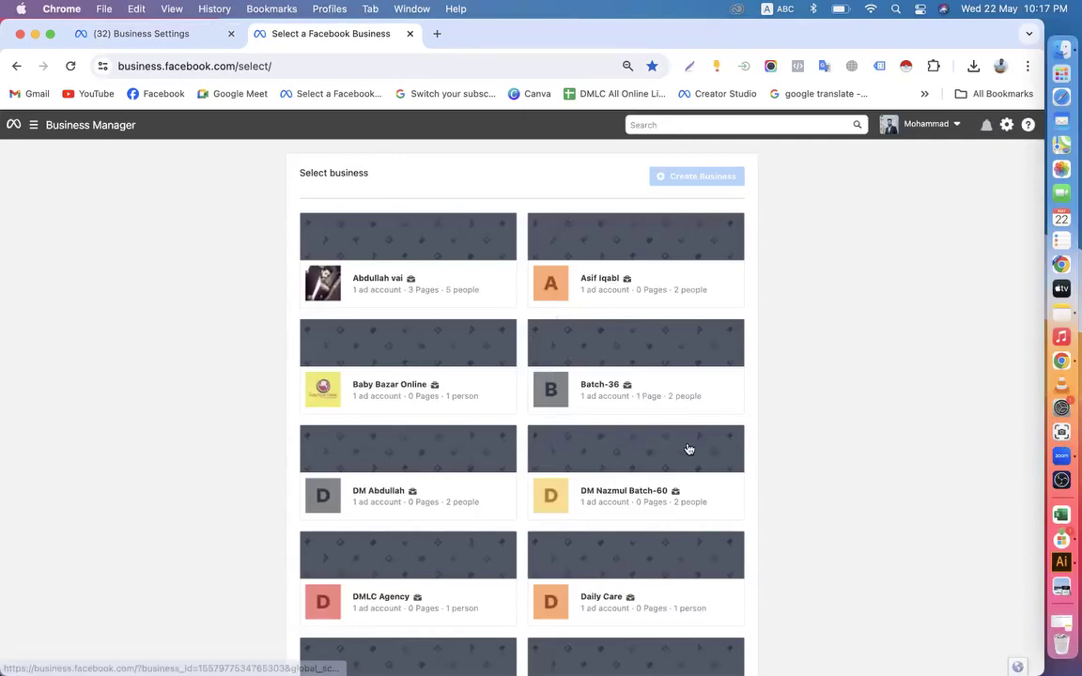
Open the Batch-60 business portfolio and go to the business info in its business settings
{"action": "scroll", "coordinate": [688, 449], "scroll_direction": "down", "scroll_amount": 5}
{"action": "left_click", "coordinate": [606, 268]}
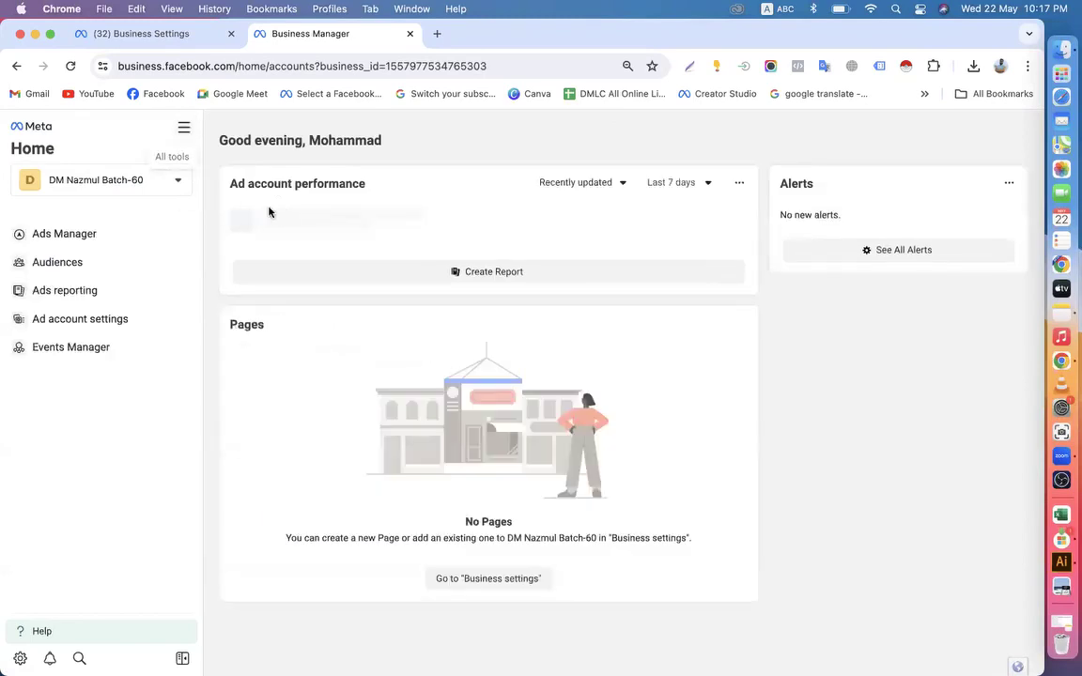
{"action": "left_click", "coordinate": [183, 129]}
{"action": "left_click", "coordinate": [346, 215]}
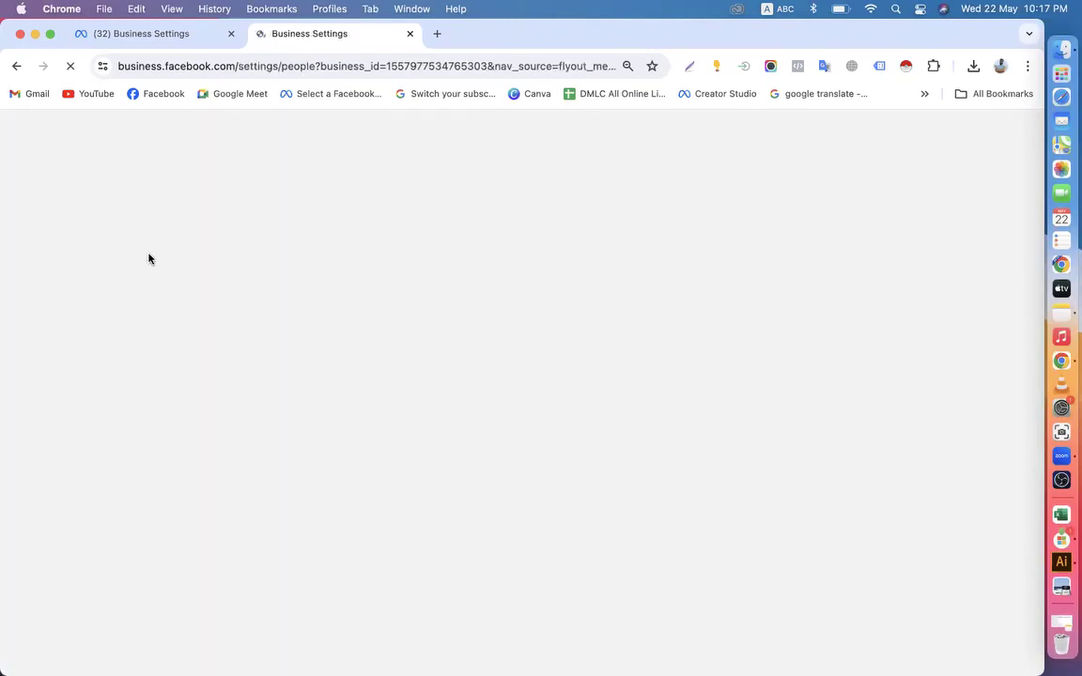
{"action": "scroll", "coordinate": [117, 381], "scroll_direction": "down", "scroll_amount": 5}
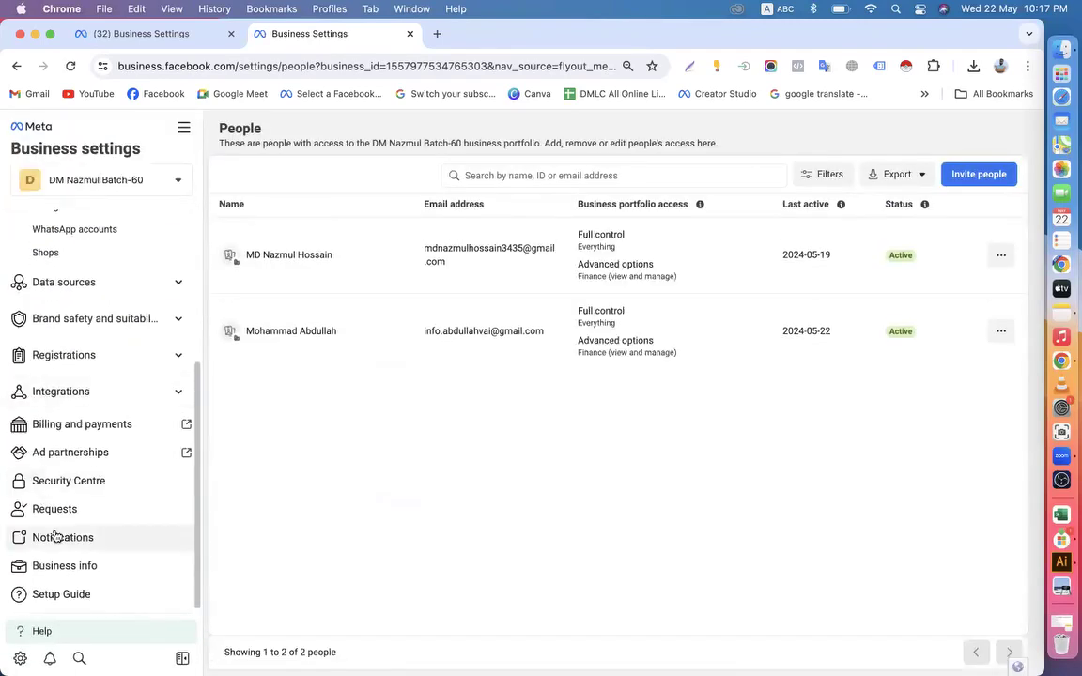
{"action": "left_click", "coordinate": [78, 568]}
{"action": "scroll", "coordinate": [541, 449], "scroll_direction": "down", "scroll_amount": 5}
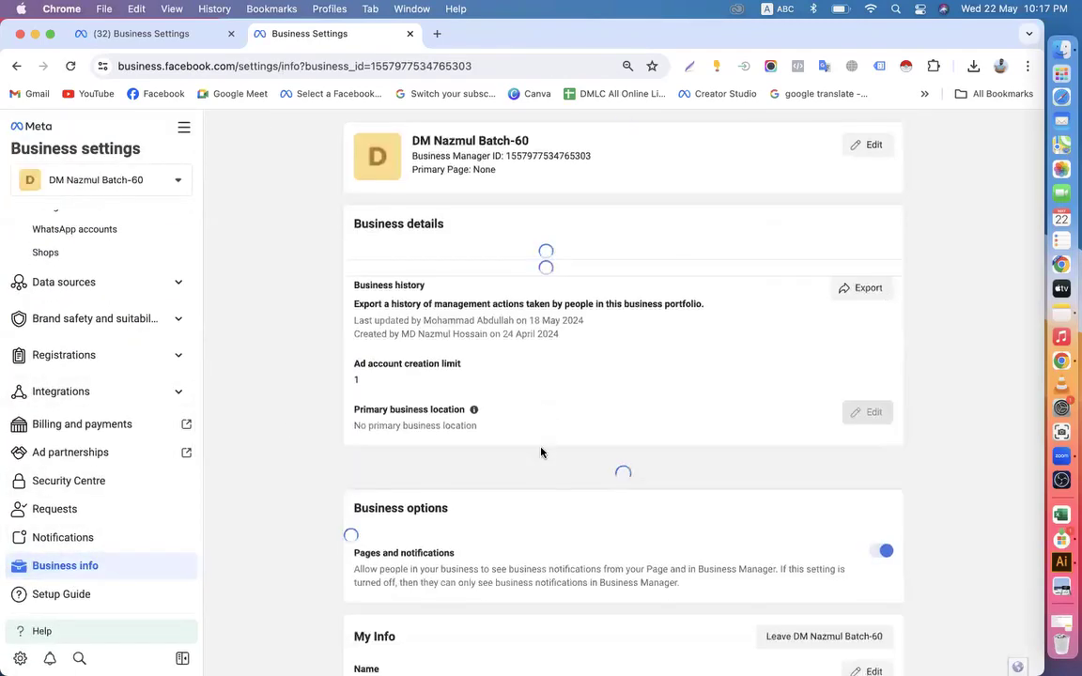
Open the Batch-60 portfolio's Security Centre and examine its business verification eligibility
{"action": "left_click", "coordinate": [843, 259]}
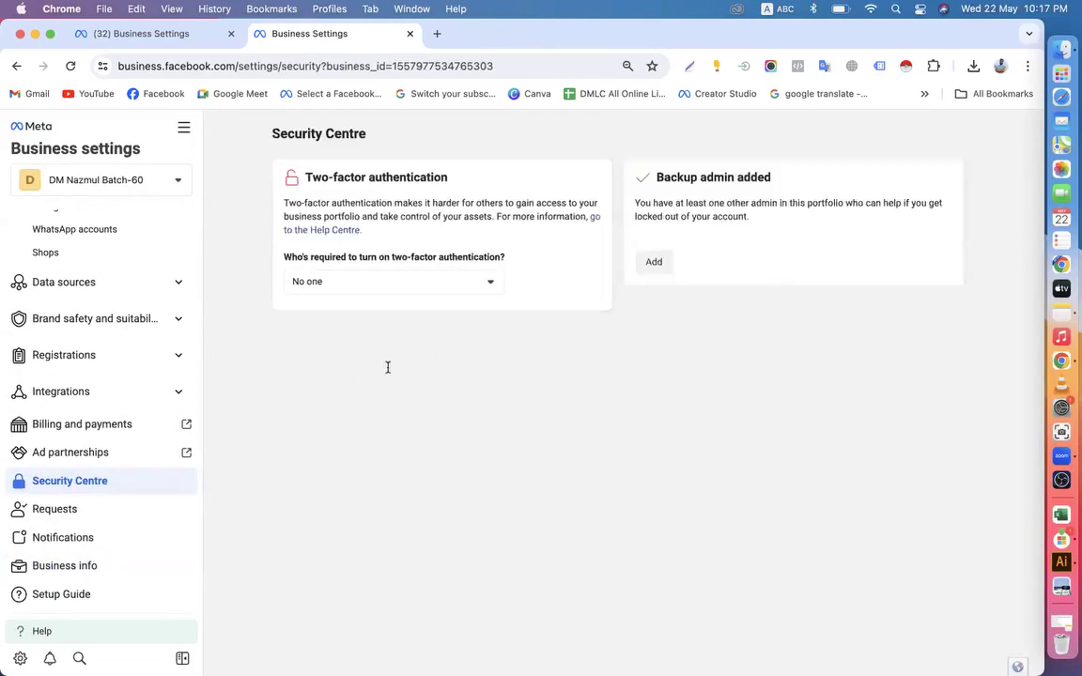
{"action": "left_click_drag", "start_coordinate": [302, 400], "coordinate": [442, 406]}
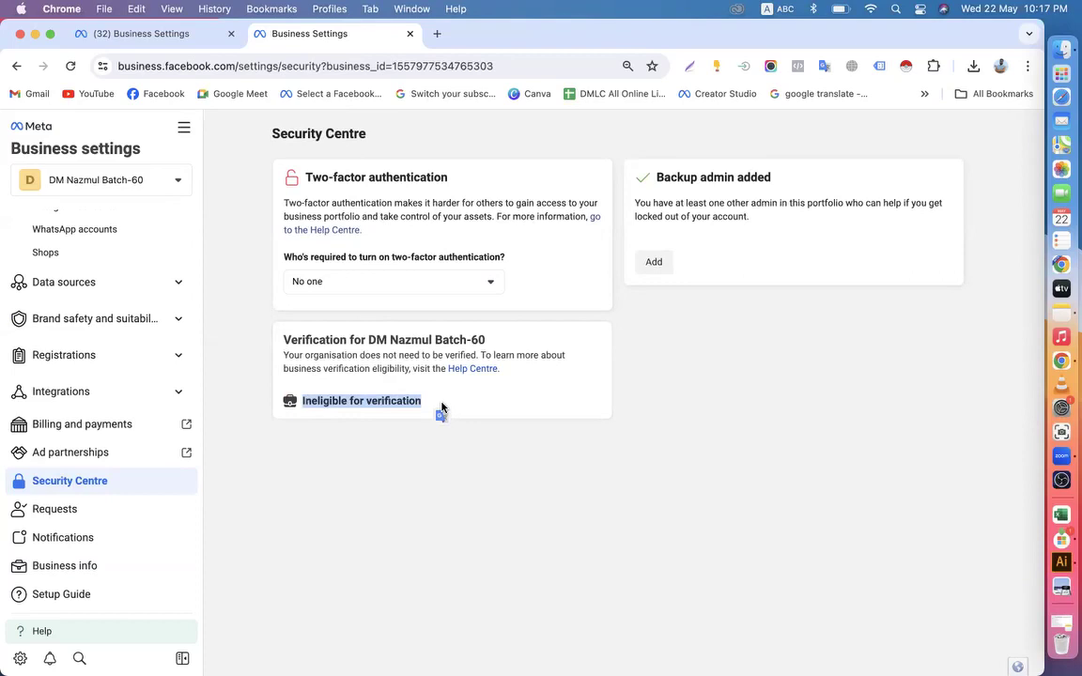
{"action": "left_click", "coordinate": [288, 395]}
Return to the Digital Marketing Live Course portfolio's tab, continue its pending verification, and submit Bangladesh as the business country
{"action": "left_click", "coordinate": [164, 34]}
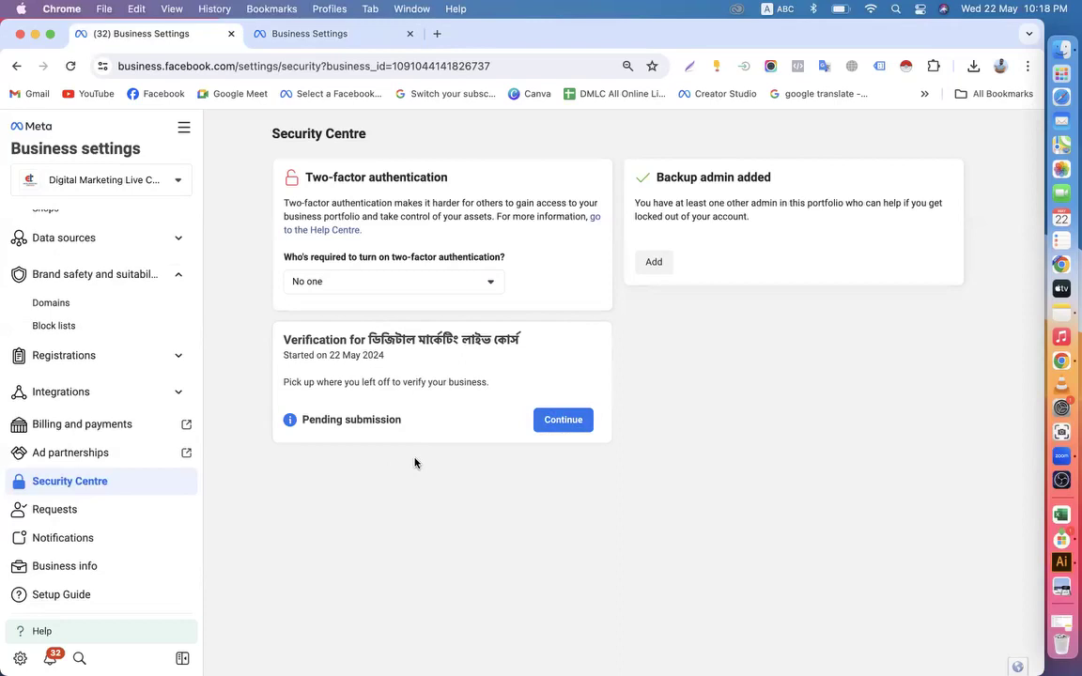
{"action": "left_click", "coordinate": [556, 420]}
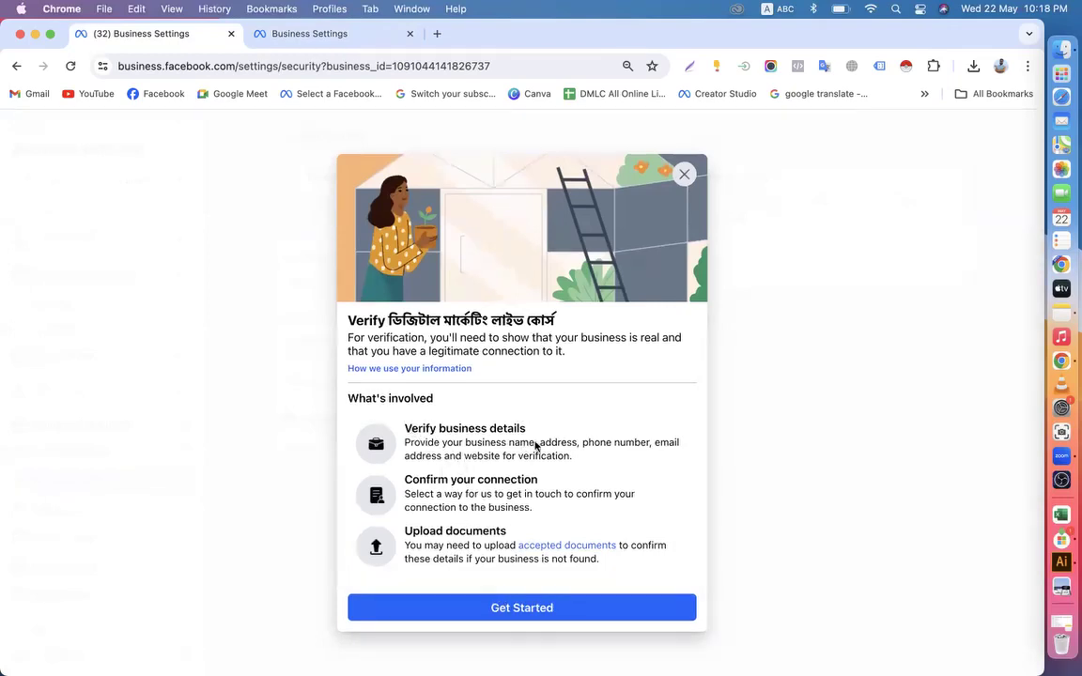
{"action": "left_click", "coordinate": [508, 610]}
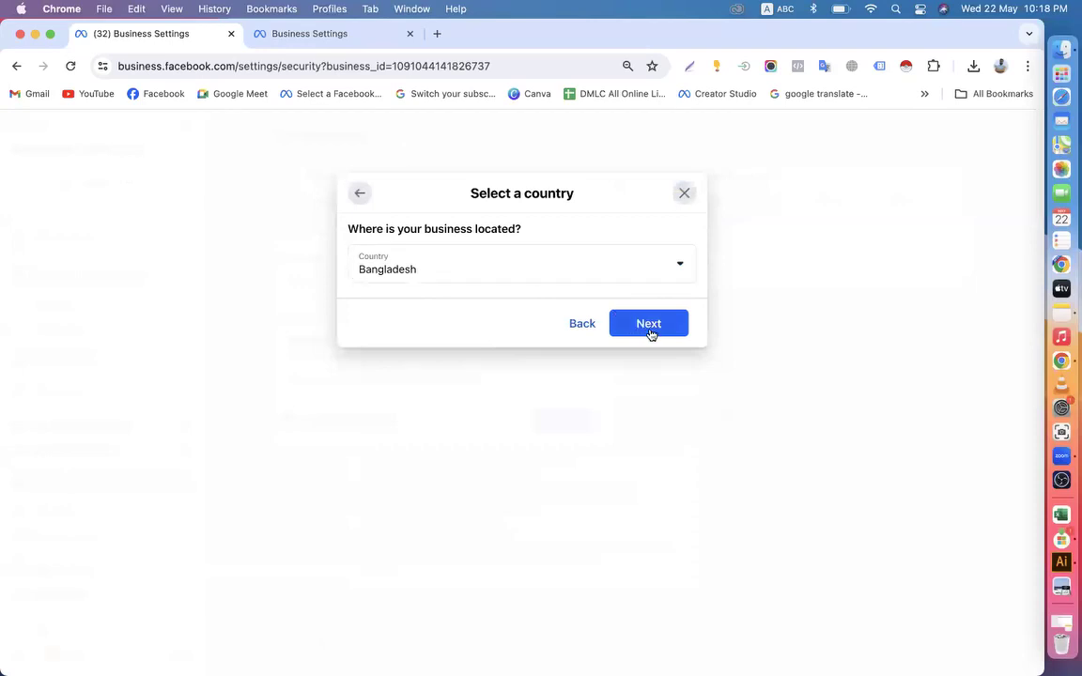
{"action": "left_click", "coordinate": [649, 333]}
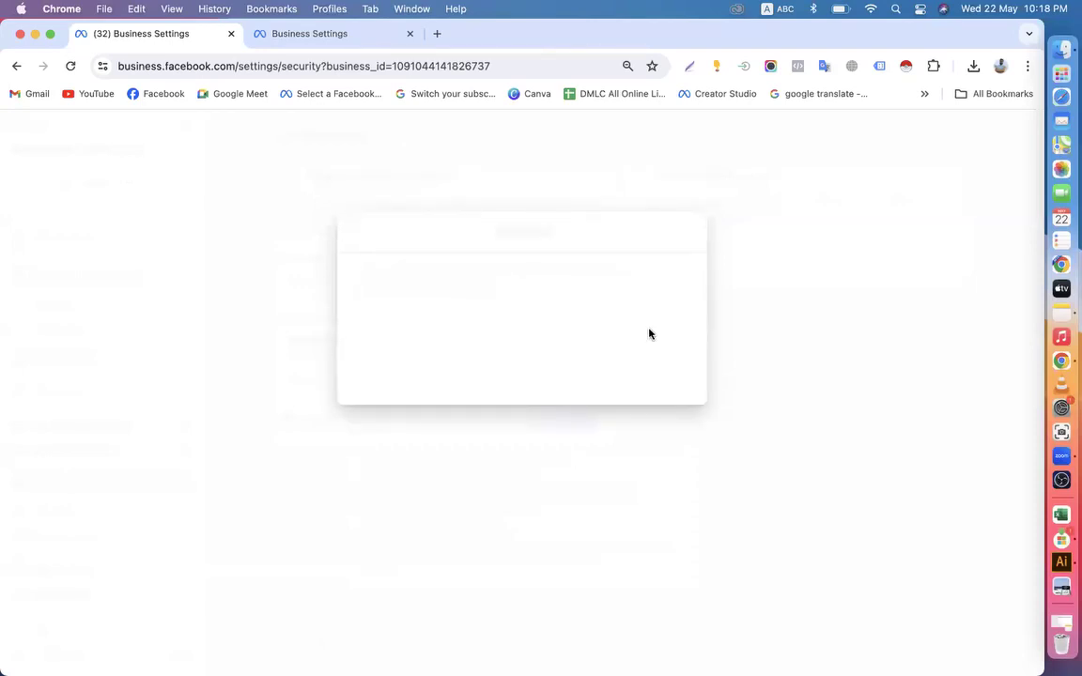
Review the prefilled business name, address, phone number and website, and submit the business details
{"action": "left_click", "coordinate": [481, 369]}
{"action": "scroll", "coordinate": [479, 370], "scroll_direction": "down", "scroll_amount": 1}
{"action": "scroll", "coordinate": [479, 370], "scroll_direction": "up", "scroll_amount": 1}
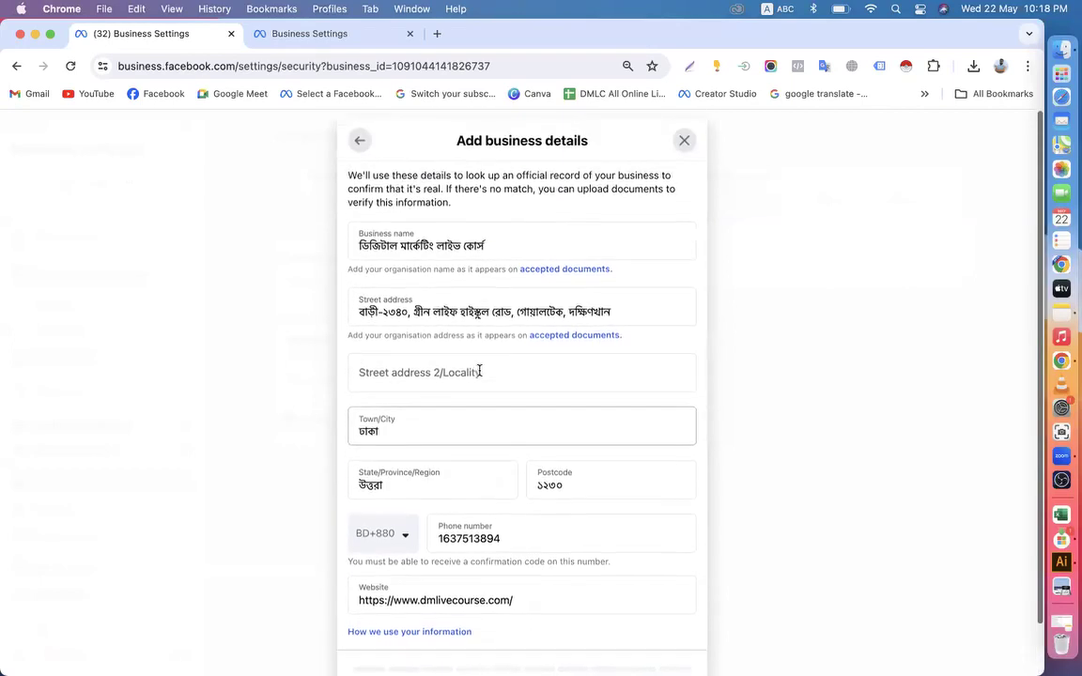
{"action": "scroll", "coordinate": [479, 370], "scroll_direction": "down", "scroll_amount": 1}
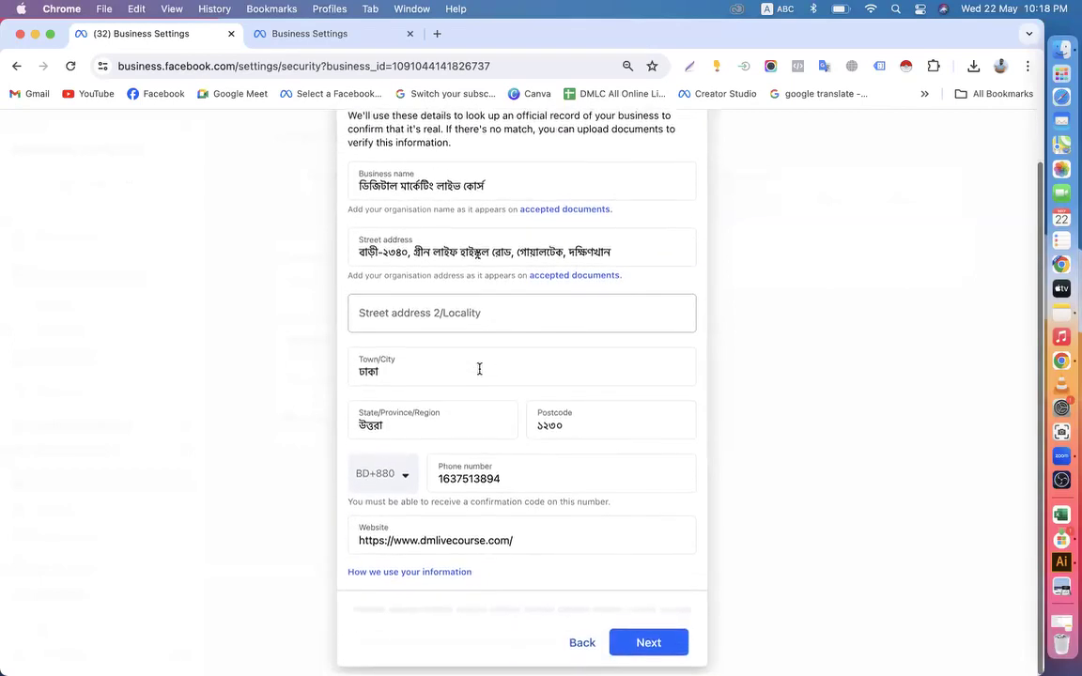
{"action": "left_click", "coordinate": [642, 646]}
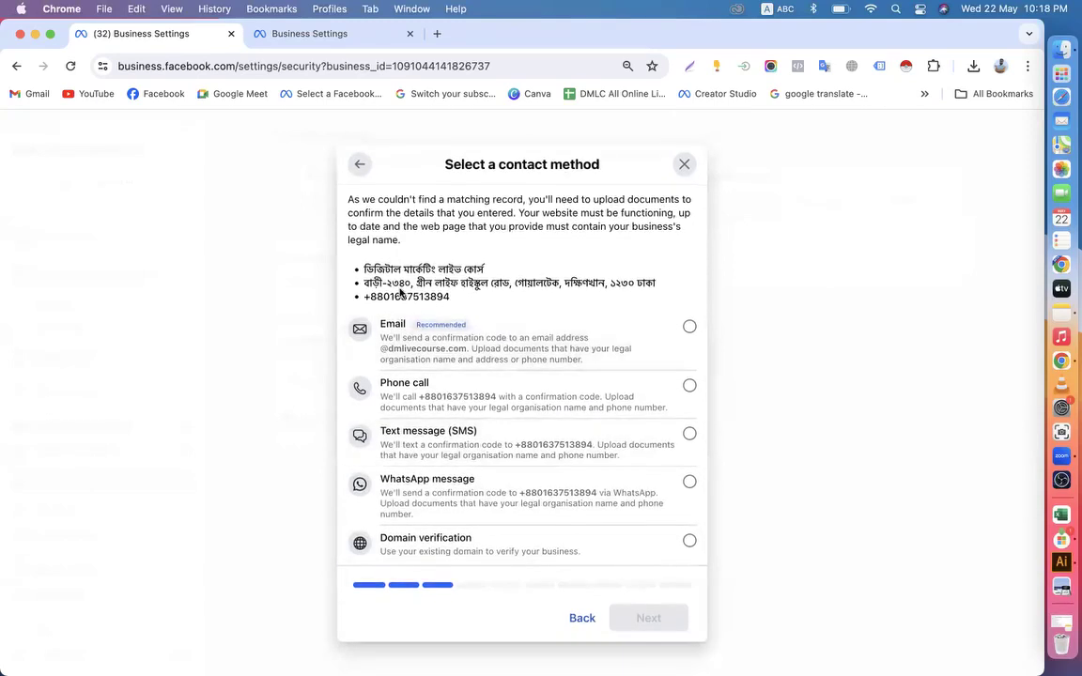
Choose Email as the contact method and remove Trade License DMLC.jpeg from the legal business name documents
{"action": "left_click_drag", "start_coordinate": [363, 269], "coordinate": [522, 272]}
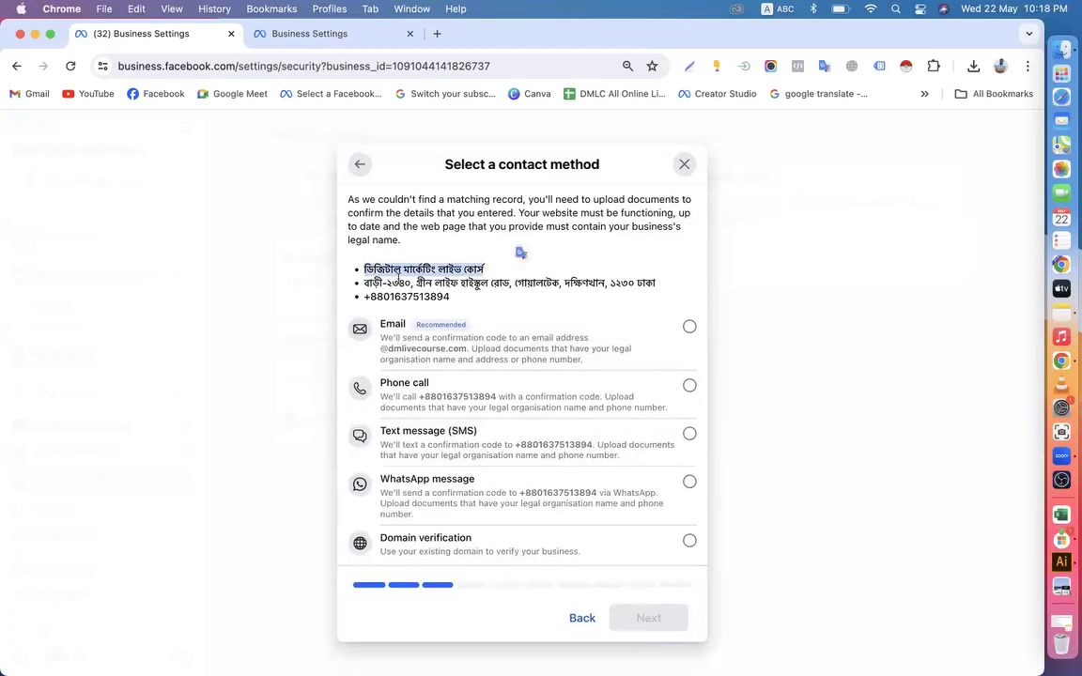
{"action": "left_click_drag", "start_coordinate": [366, 283], "coordinate": [655, 284]}
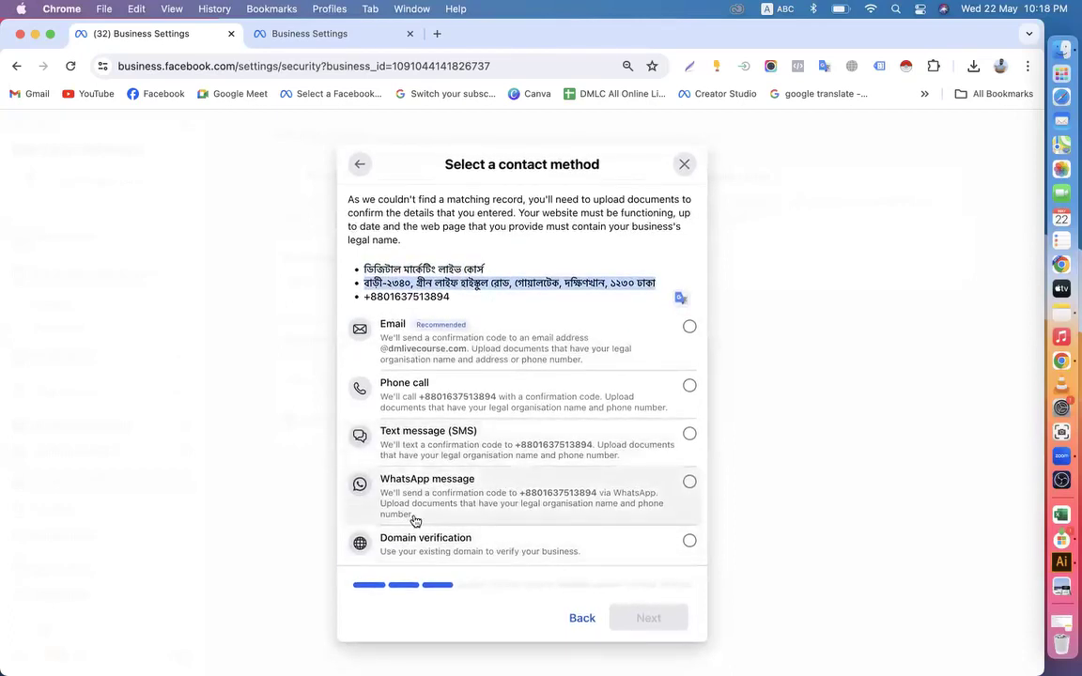
{"action": "left_click", "coordinate": [488, 343]}
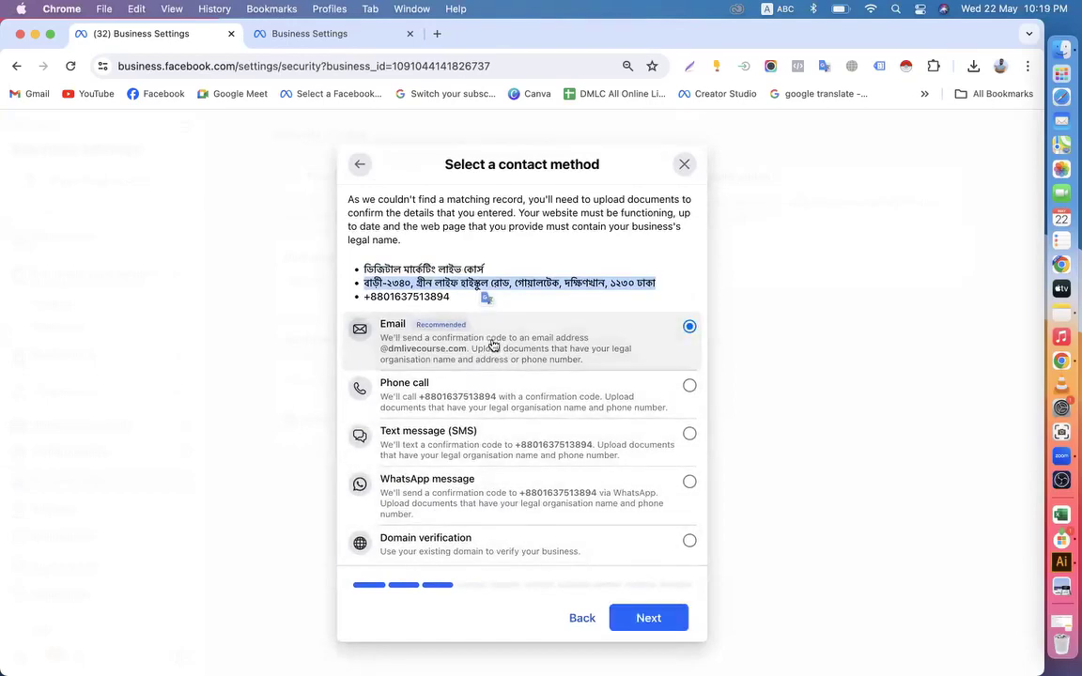
{"action": "left_click", "coordinate": [649, 618]}
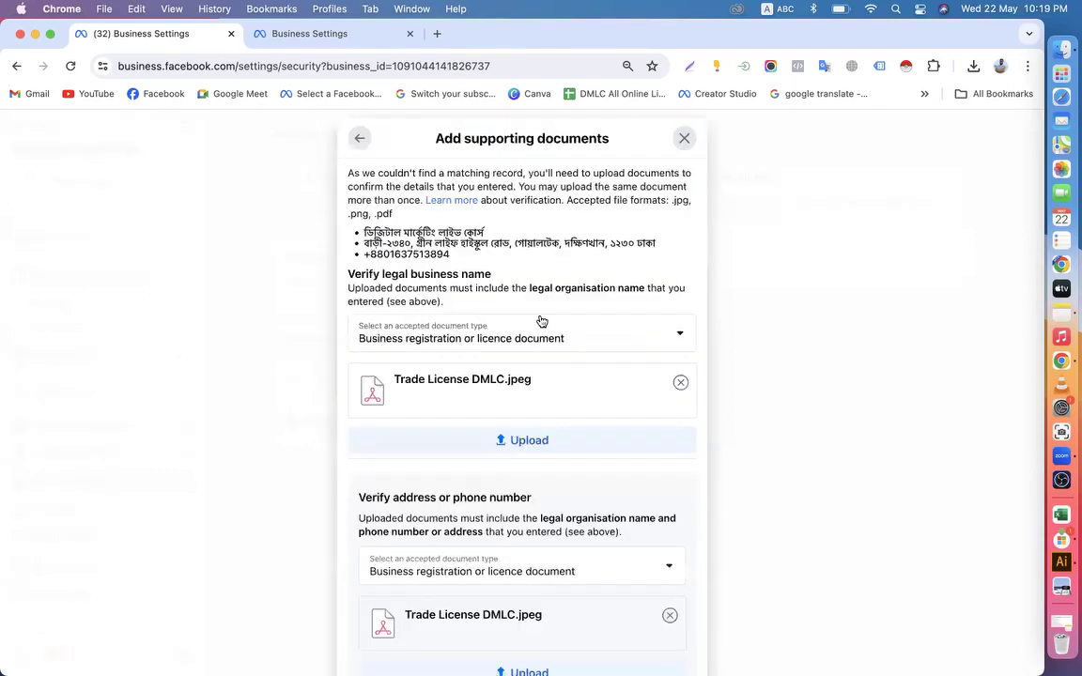
{"action": "left_click", "coordinate": [680, 382]}
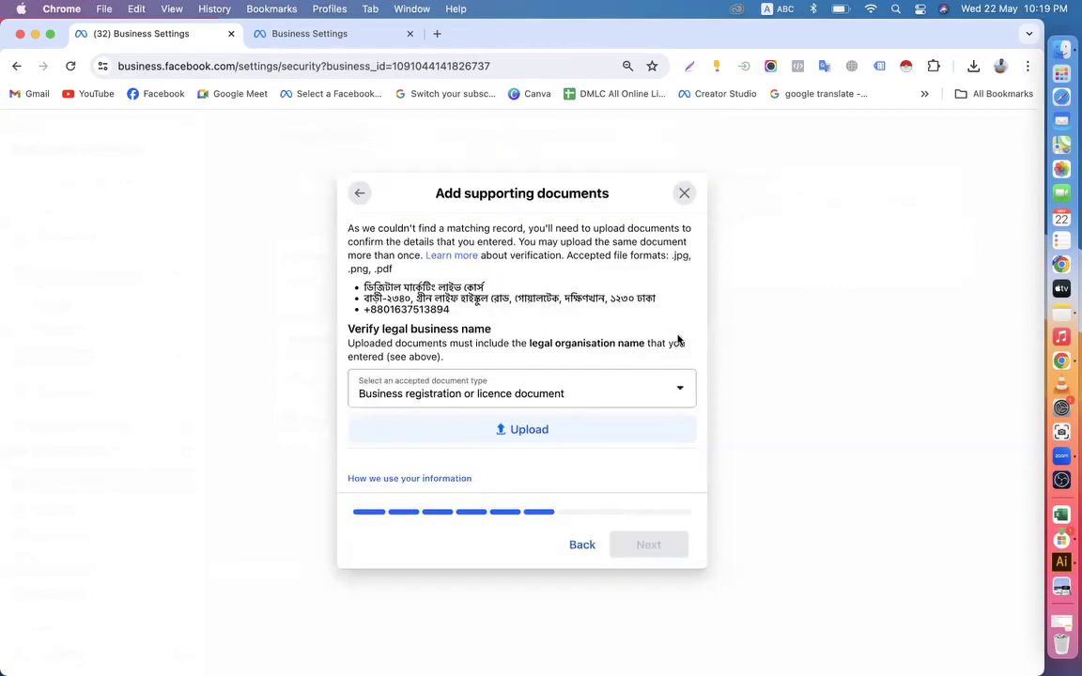
Open dmlivecourse.com in a new tab and look through its home page
{"action": "left_click", "coordinate": [437, 35]}
{"action": "type", "text": "d"}
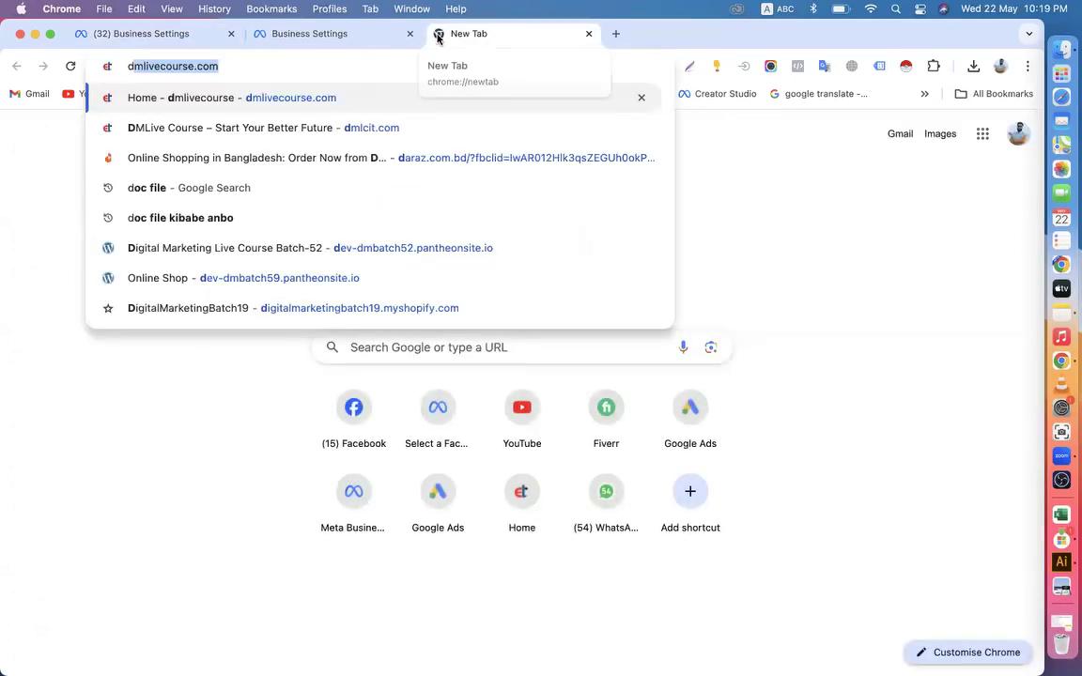
{"action": "key", "text": "Return"}
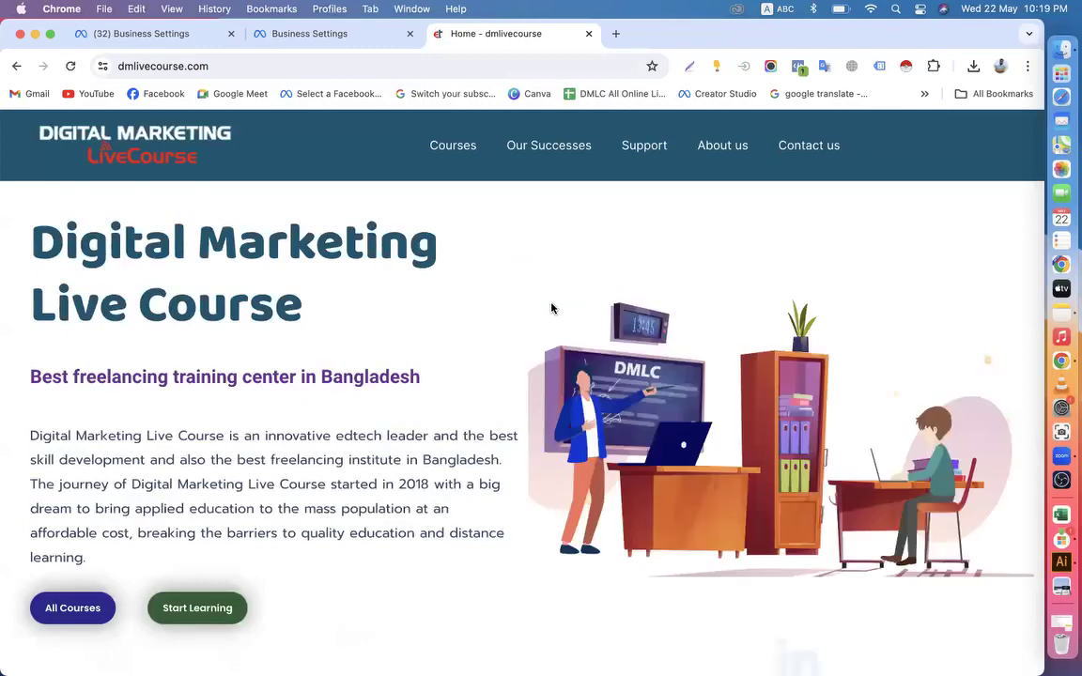
{"action": "scroll", "coordinate": [551, 308], "scroll_direction": "down", "scroll_amount": 10}
{"action": "scroll", "coordinate": [552, 308], "scroll_direction": "down", "scroll_amount": 20}
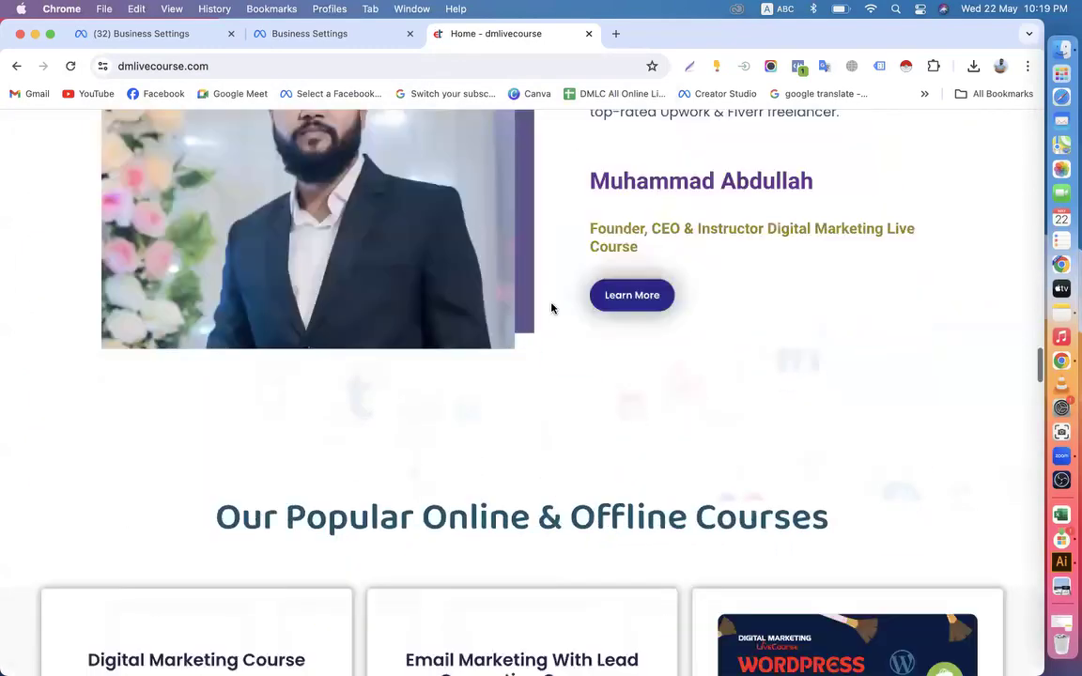
{"action": "scroll", "coordinate": [551, 308], "scroll_direction": "down", "scroll_amount": 2}
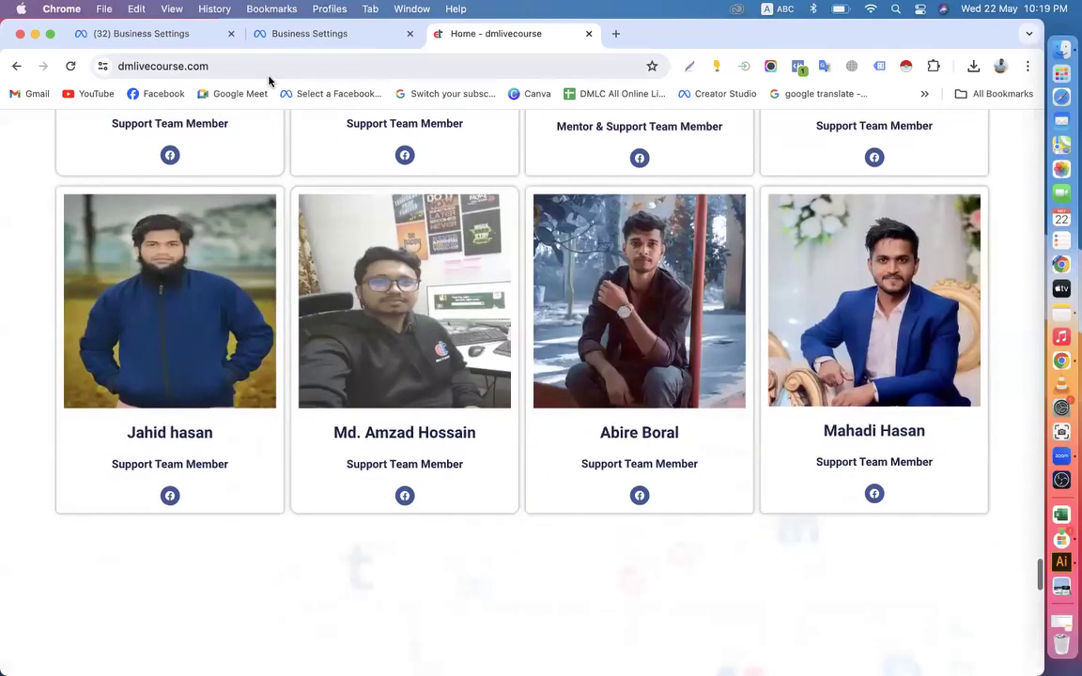
Examine the website's URL and the business address and email in its footer
{"action": "left_click", "coordinate": [216, 62]}
{"action": "left_click", "coordinate": [215, 62]}
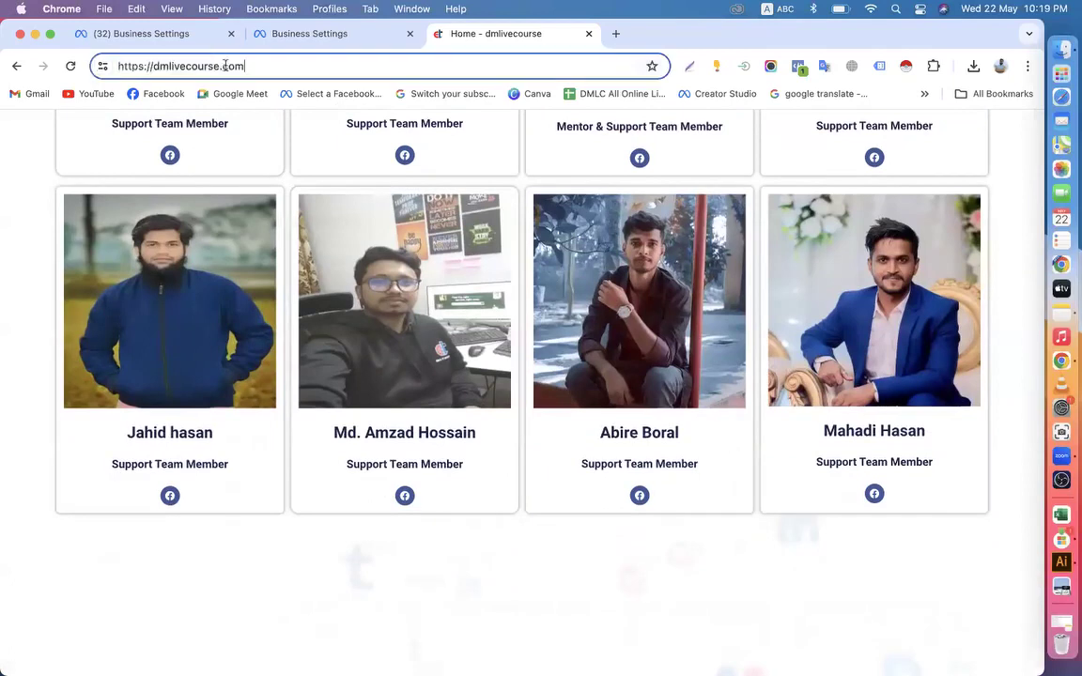
{"action": "left_click_drag", "start_coordinate": [255, 68], "coordinate": [102, 68]}
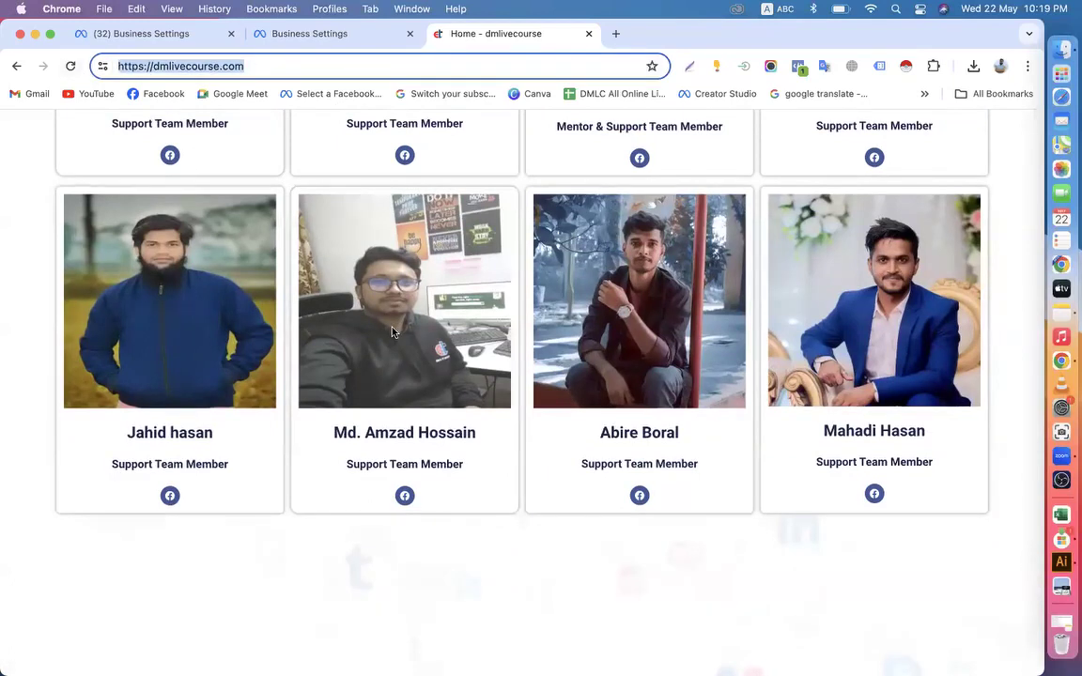
{"action": "scroll", "coordinate": [393, 332], "scroll_direction": "down", "scroll_amount": 10}
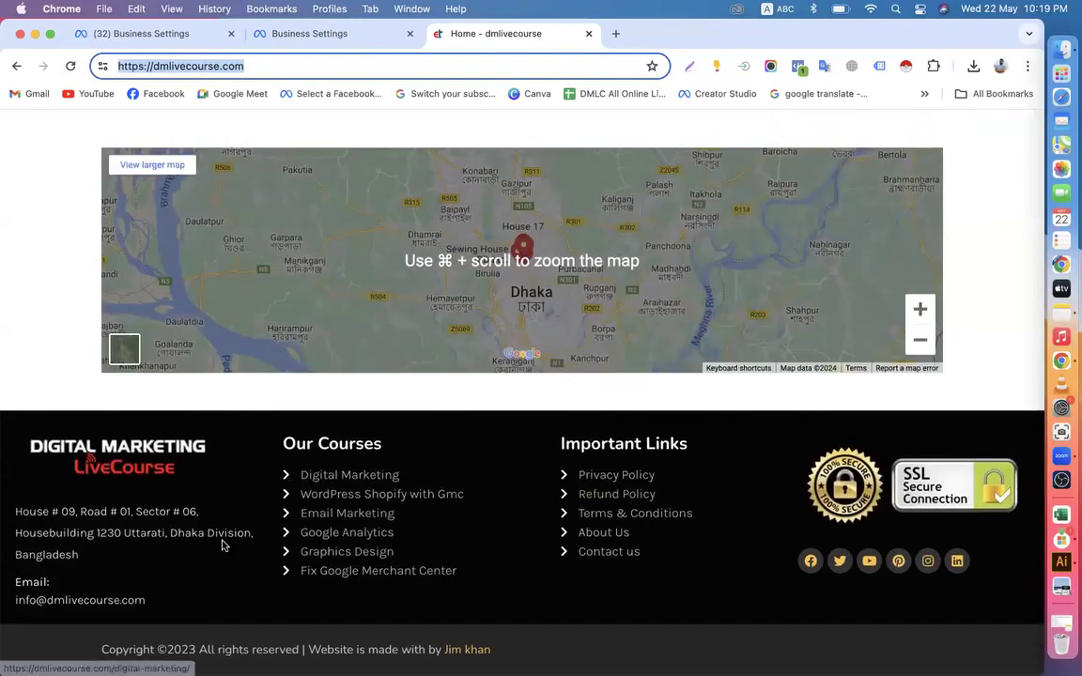
{"action": "left_click", "coordinate": [14, 601]}
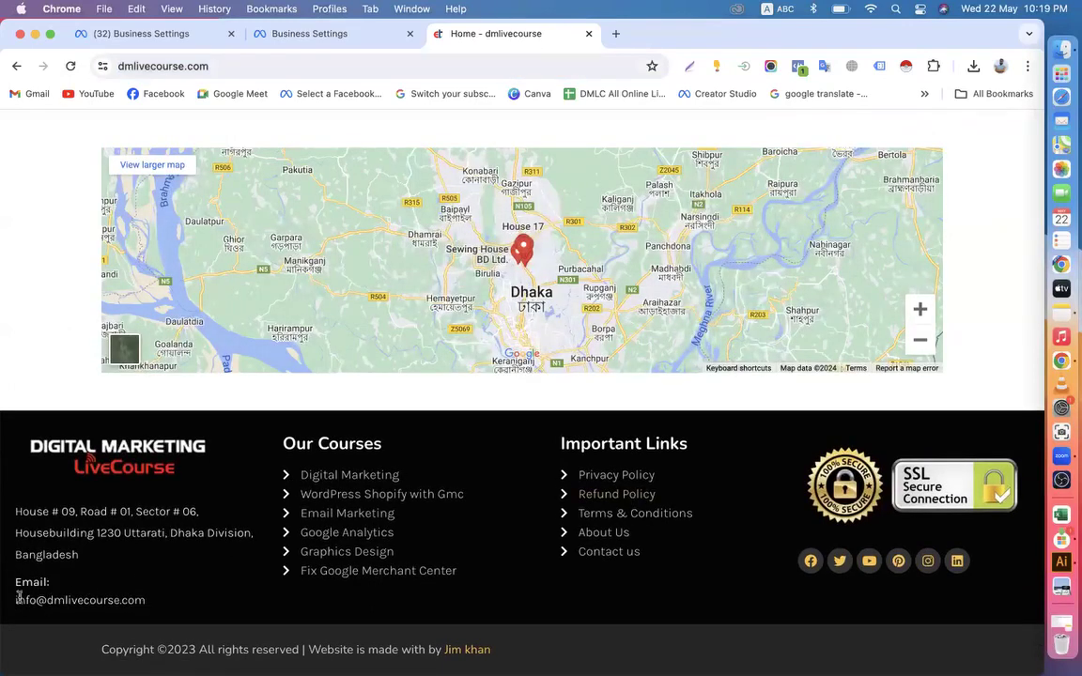
{"action": "left_click", "coordinate": [99, 536]}
{"action": "left_click", "coordinate": [46, 601]}
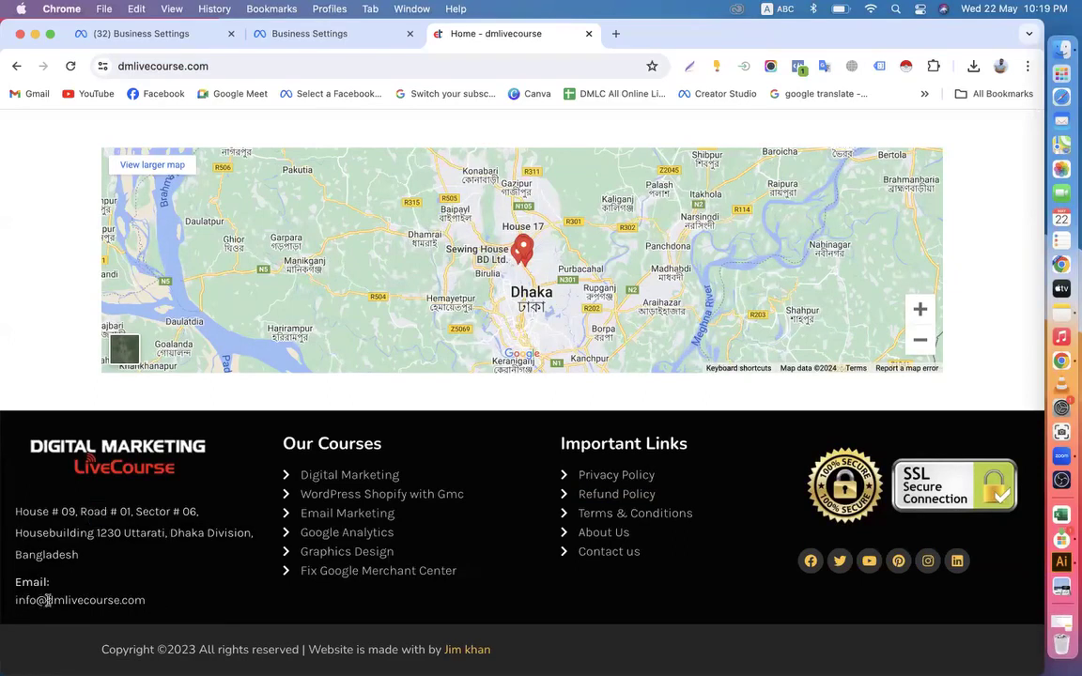
{"action": "left_click", "coordinate": [161, 596]}
Return to the supporting documents form and close the Batch-60 portfolio's settings tab
{"action": "left_click", "coordinate": [291, 42]}
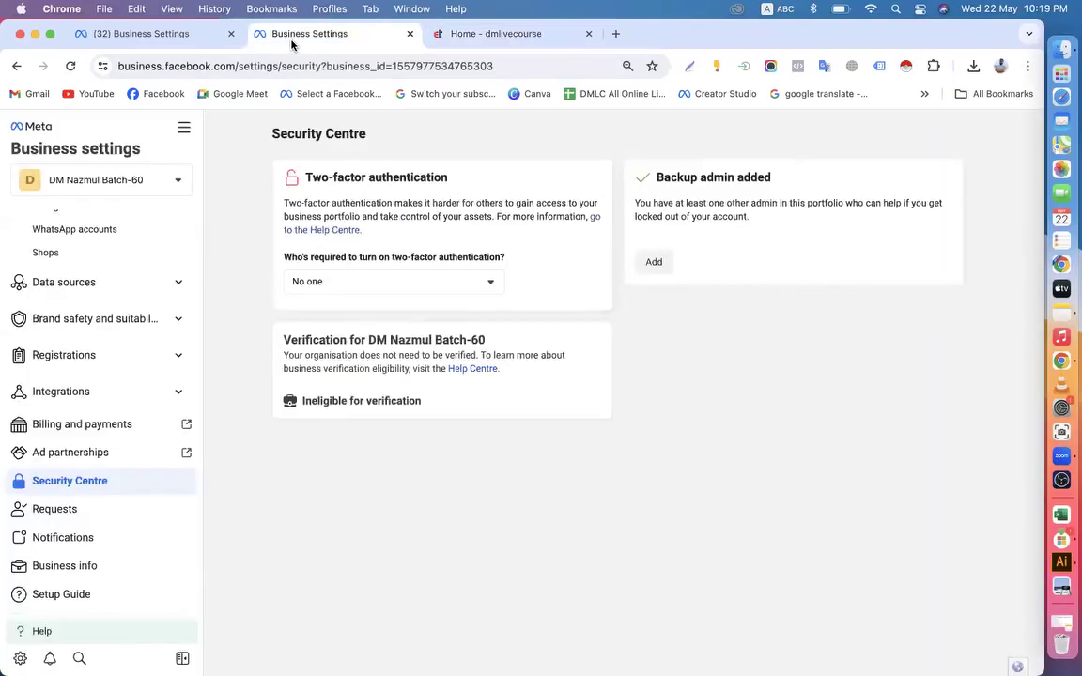
{"action": "left_click", "coordinate": [162, 36]}
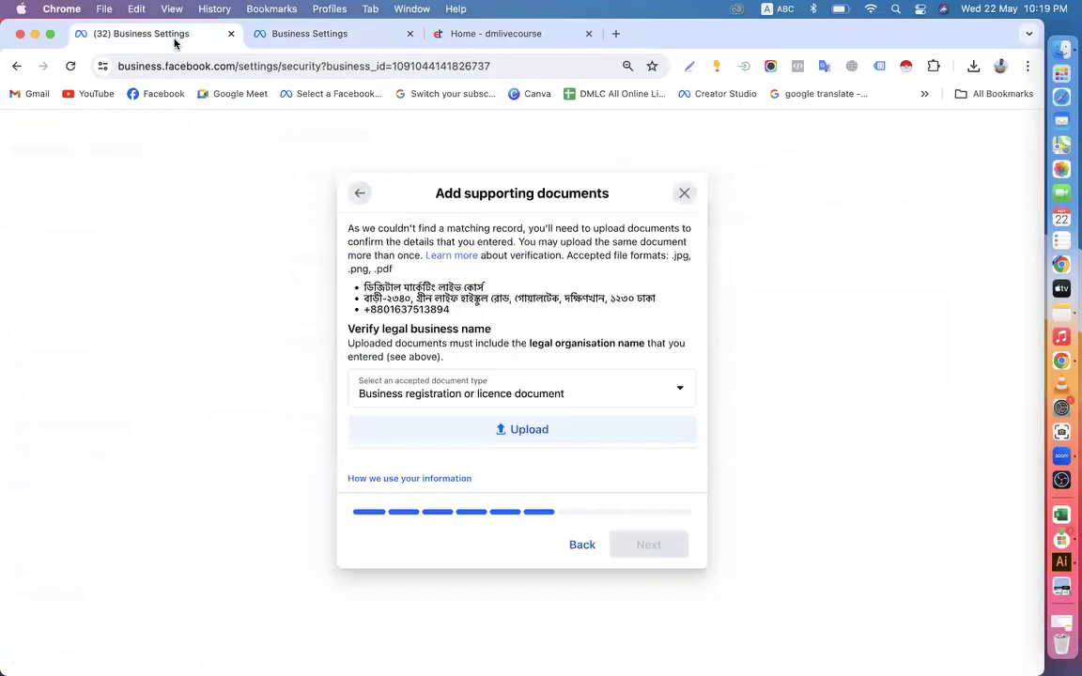
{"action": "left_click", "coordinate": [410, 34]}
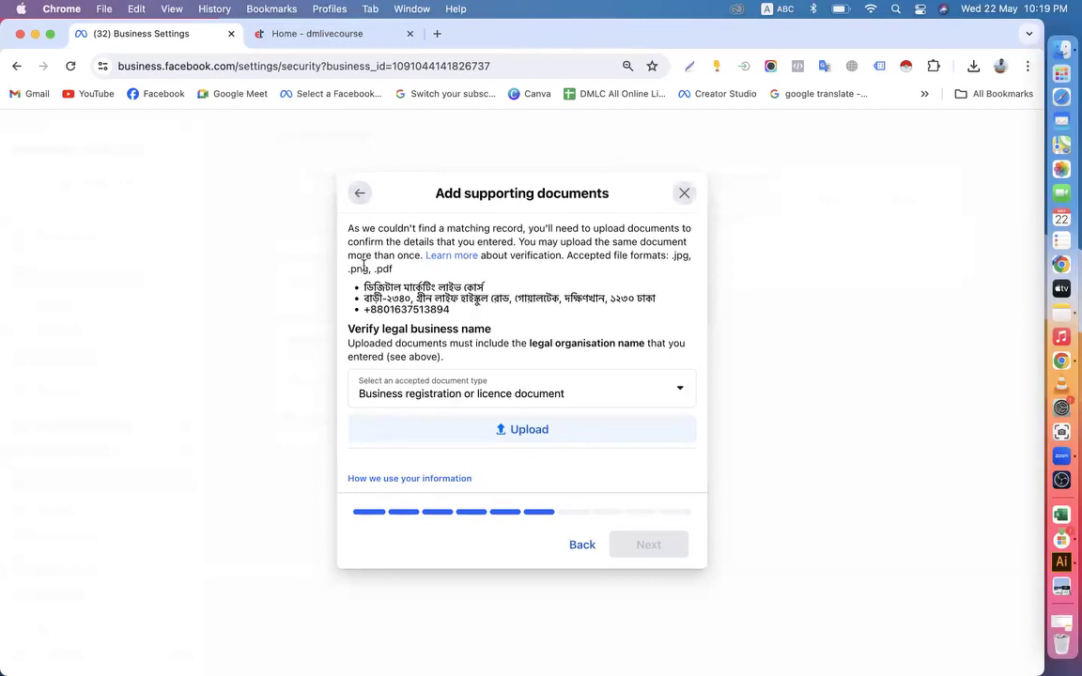
Choose Business registration or licence document as the accepted document type and check the accepted file formats
{"action": "left_click", "coordinate": [680, 394]}
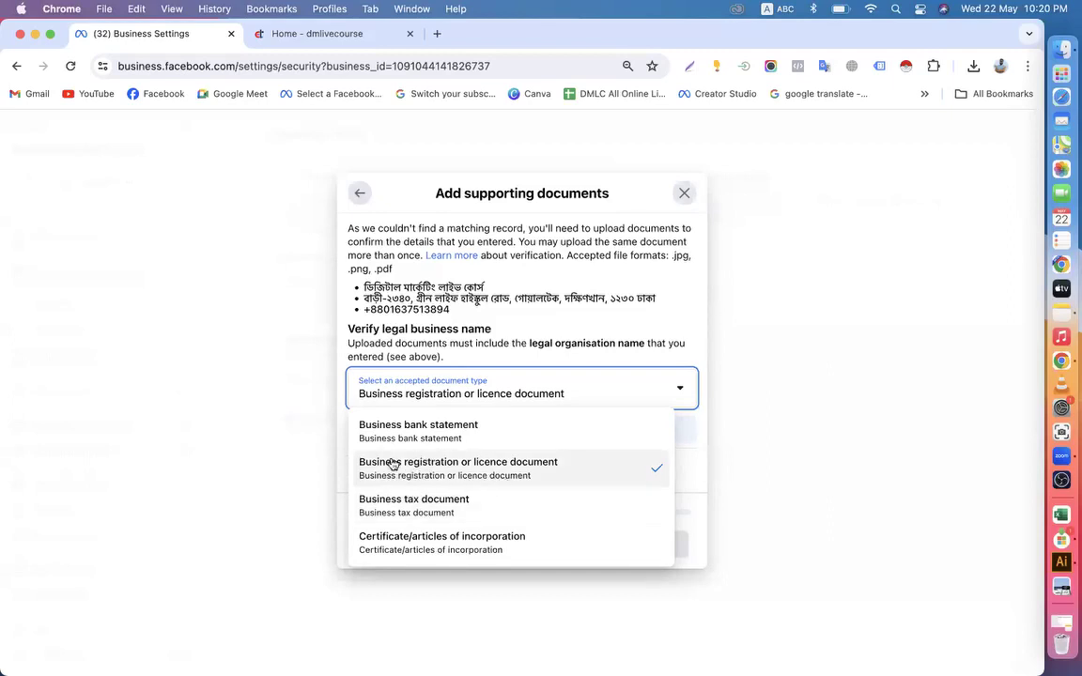
{"action": "left_click", "coordinate": [489, 476]}
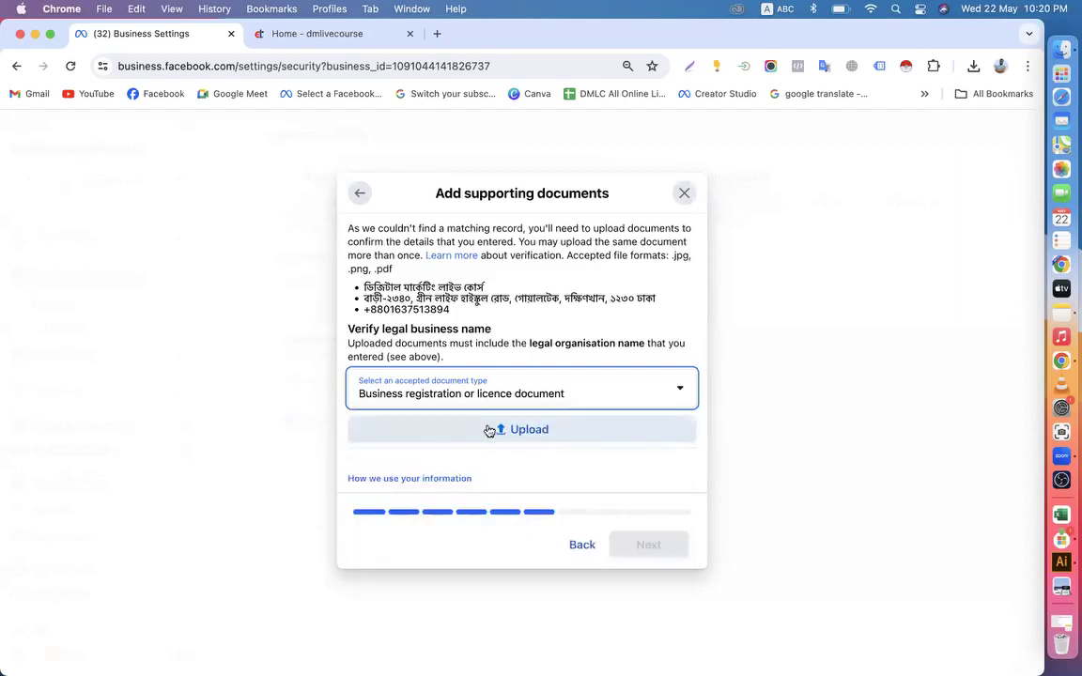
{"action": "left_click_drag", "start_coordinate": [674, 254], "coordinate": [352, 270]}
{"action": "left_click", "coordinate": [381, 269]}
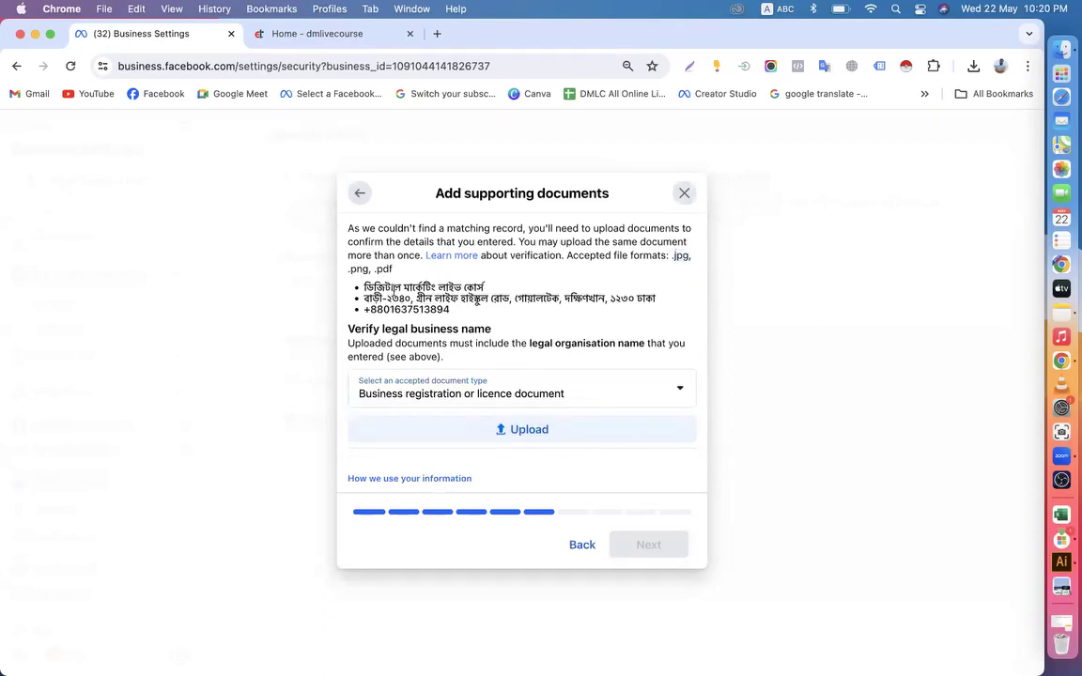
Upload "Trade License ডিজিটাল মার্কেটিং লাইভ কোর্স.pdf" from the Downloads folder as the legal business name document
{"action": "left_click", "coordinate": [495, 432]}
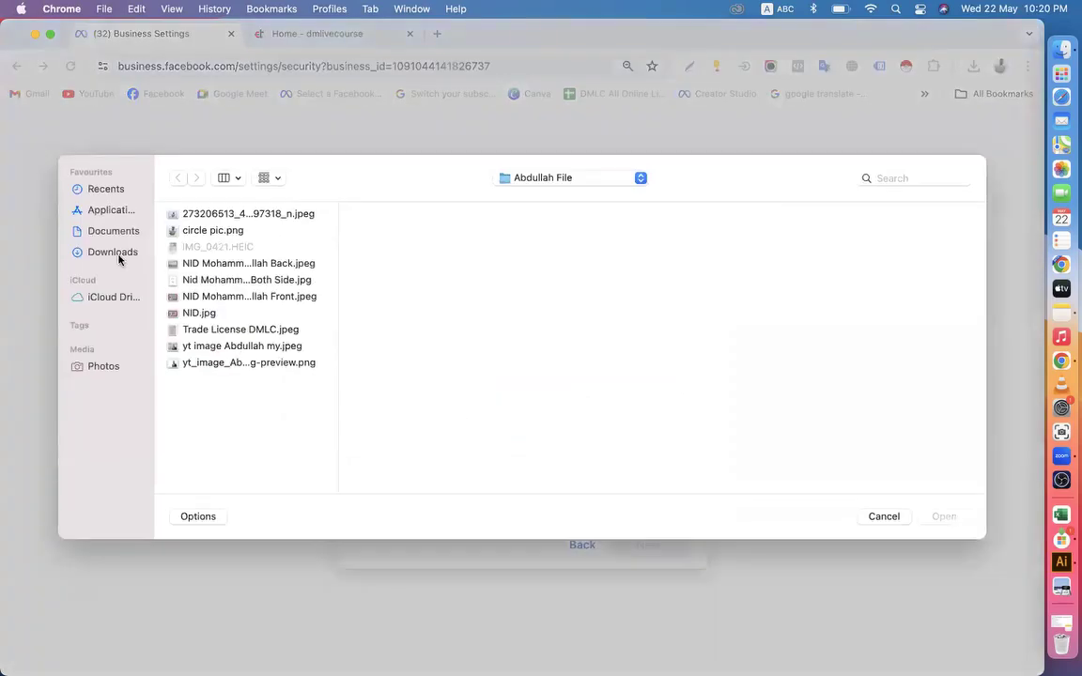
{"action": "left_click", "coordinate": [112, 252]}
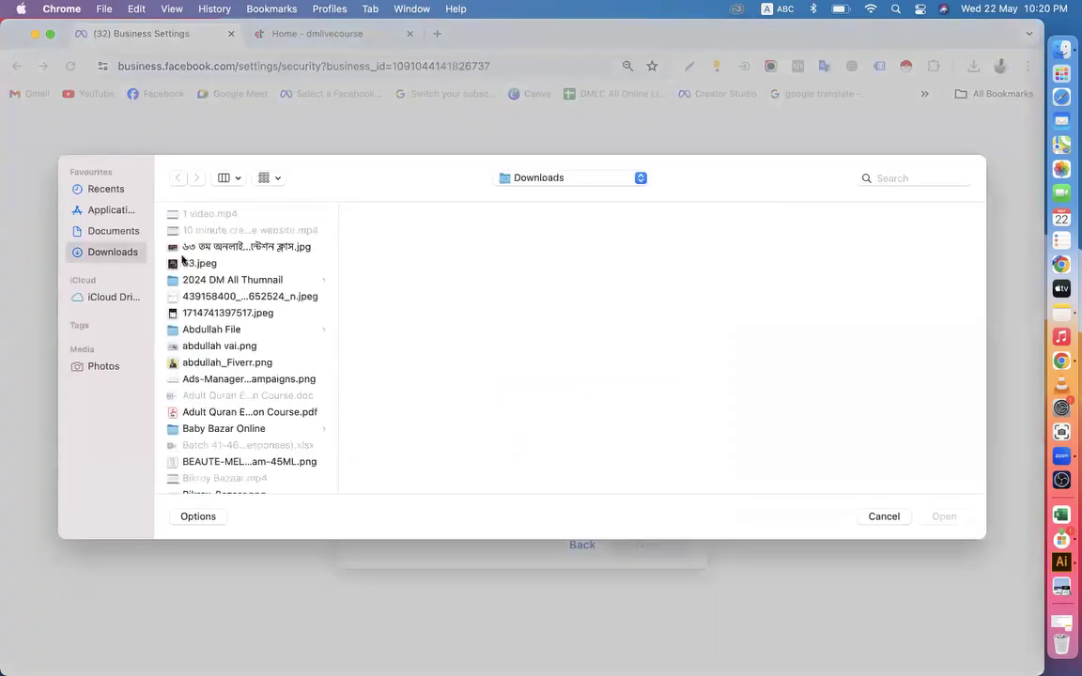
{"action": "left_click", "coordinate": [212, 347]}
{"action": "scroll", "coordinate": [202, 357], "scroll_direction": "down", "scroll_amount": 10}
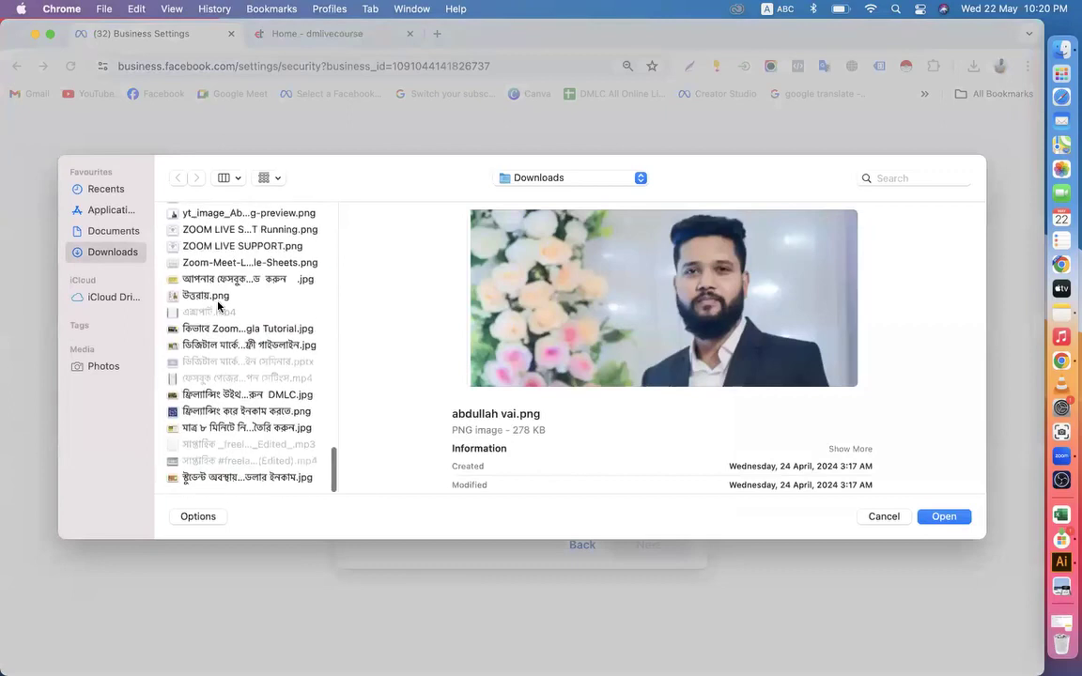
{"action": "left_click", "coordinate": [225, 345]}
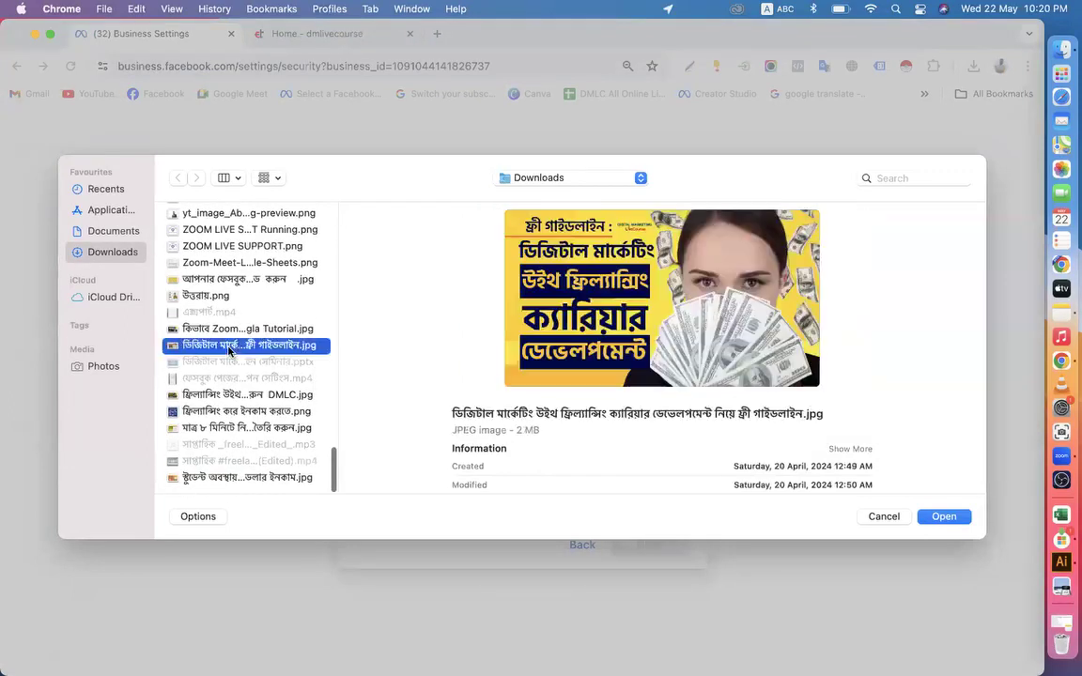
{"action": "scroll", "coordinate": [225, 349], "scroll_direction": "up", "scroll_amount": 2}
{"action": "left_click", "coordinate": [218, 346]}
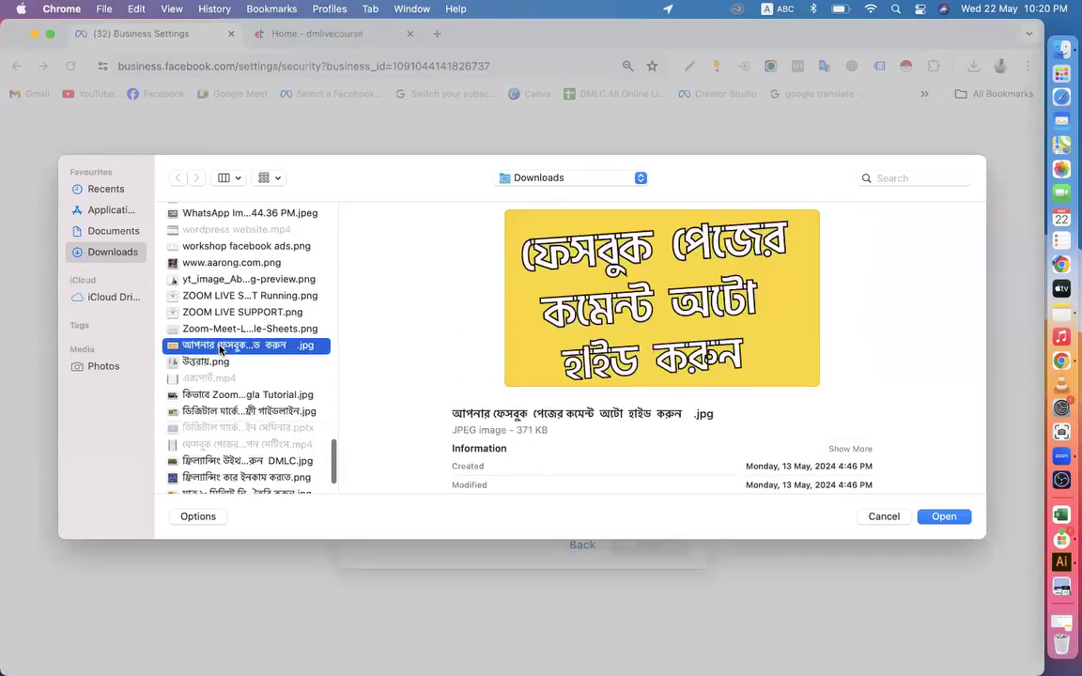
{"action": "scroll", "coordinate": [218, 350], "scroll_direction": "up", "scroll_amount": 6}
{"action": "scroll", "coordinate": [218, 349], "scroll_direction": "up", "scroll_amount": 10}
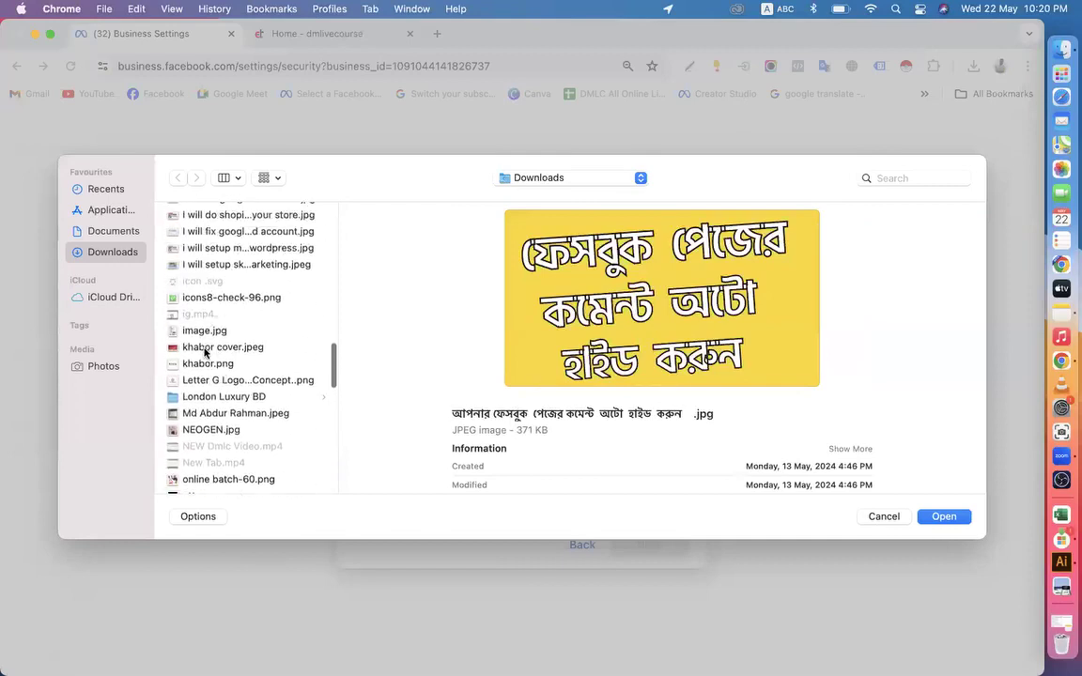
{"action": "left_click", "coordinate": [206, 349]}
{"action": "type", "text": "tg"}
{"action": "scroll", "coordinate": [206, 355], "scroll_direction": "down", "scroll_amount": 4}
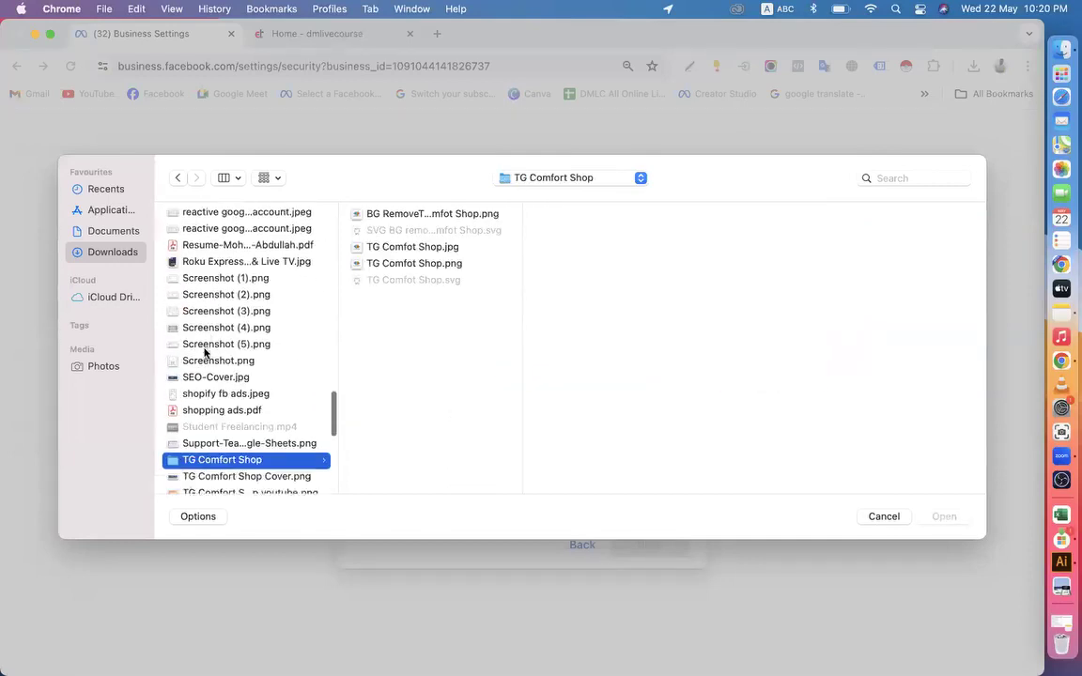
{"action": "left_click", "coordinate": [194, 379]}
{"action": "left_click", "coordinate": [195, 394]}
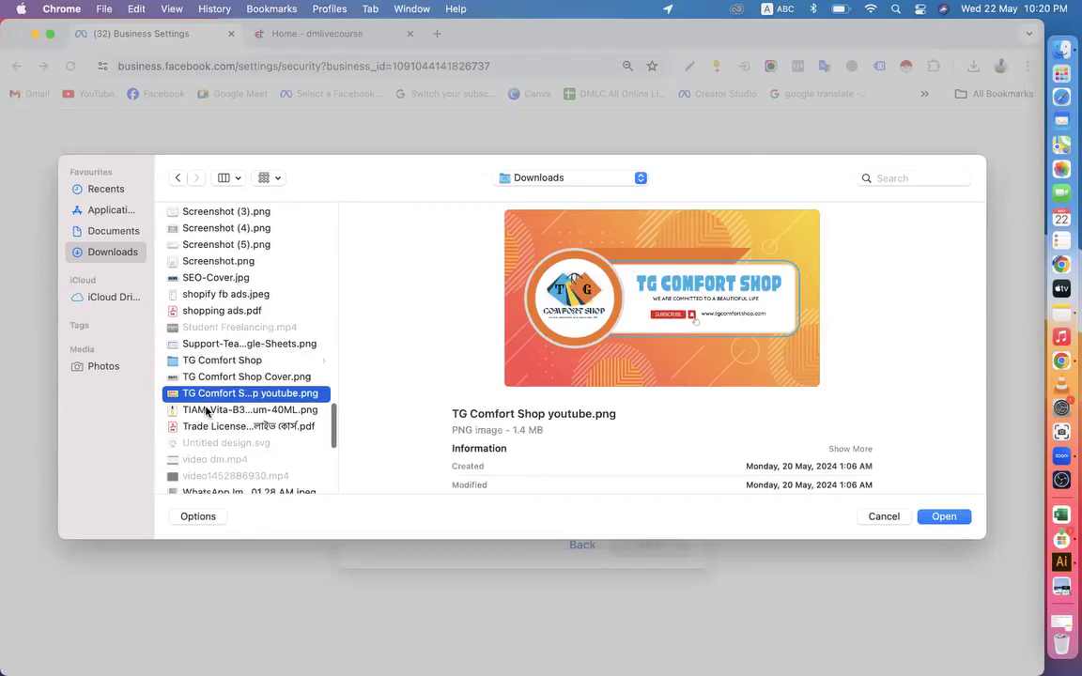
{"action": "left_click", "coordinate": [208, 427]}
{"action": "left_click", "coordinate": [939, 515]}
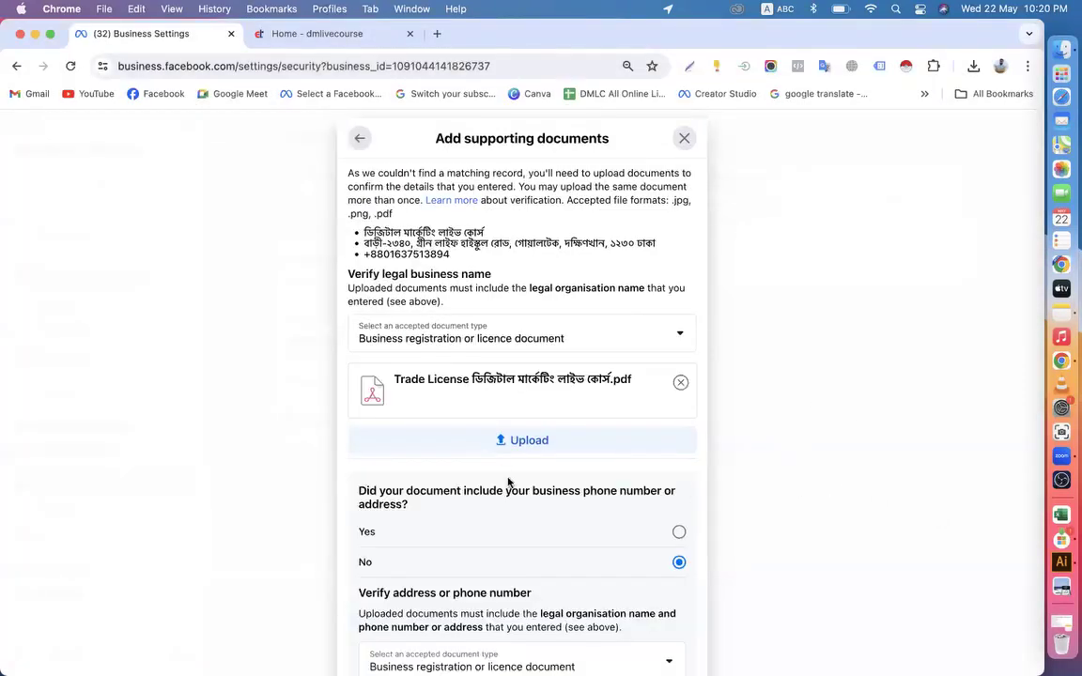
Review the question about the document including a phone number or address against the listed business address and phone number
{"action": "scroll", "coordinate": [497, 498], "scroll_direction": "down", "scroll_amount": 4}
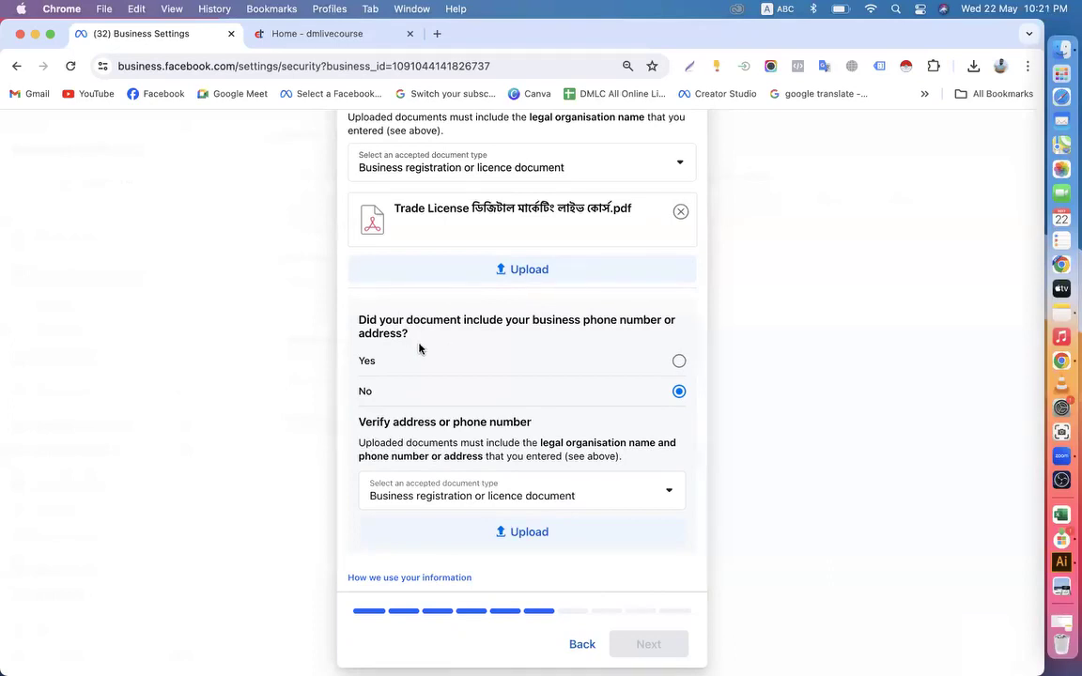
{"action": "scroll", "coordinate": [419, 348], "scroll_direction": "up", "scroll_amount": 4}
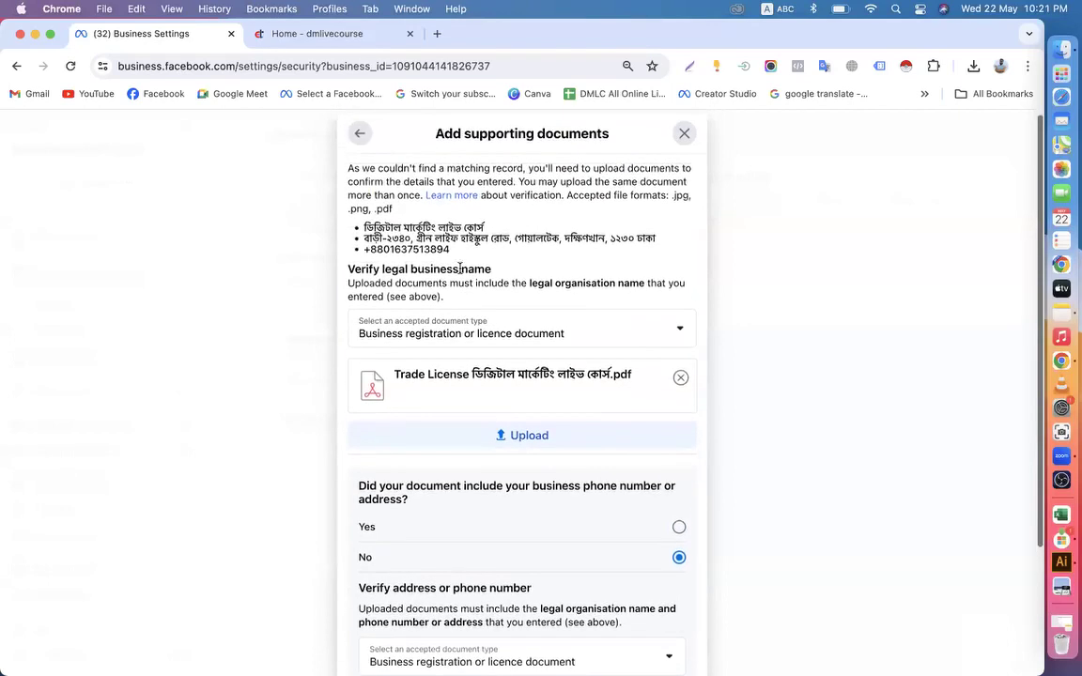
{"action": "left_click_drag", "start_coordinate": [364, 239], "coordinate": [608, 239]}
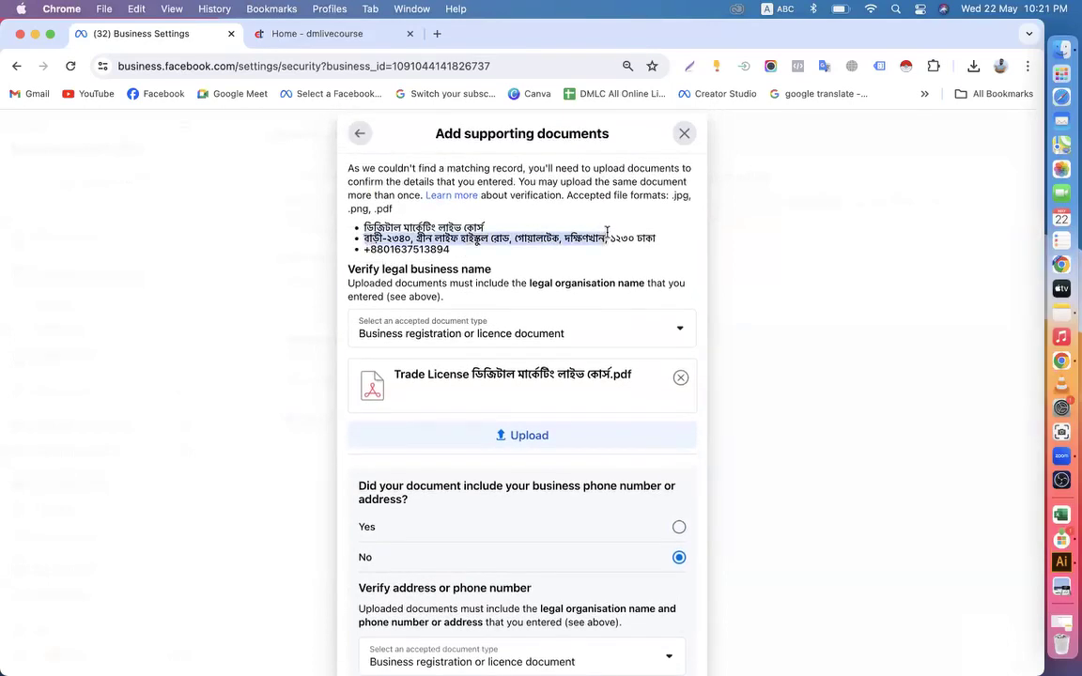
{"action": "left_click_drag", "start_coordinate": [373, 249], "coordinate": [484, 256]}
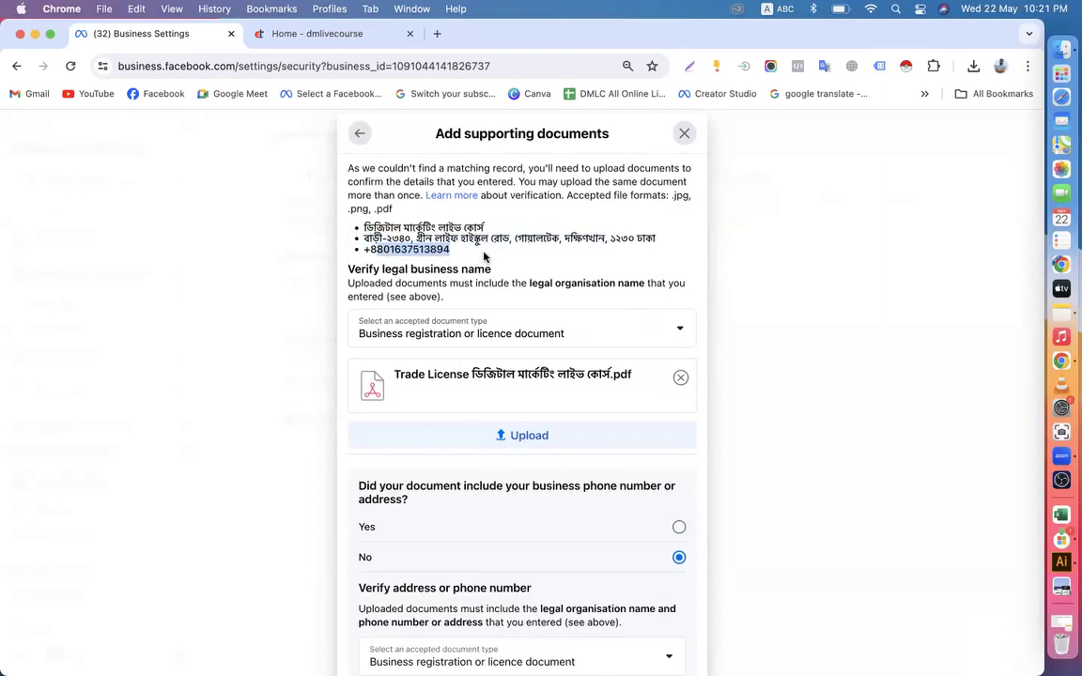
{"action": "scroll", "coordinate": [485, 256], "scroll_direction": "down", "scroll_amount": 1}
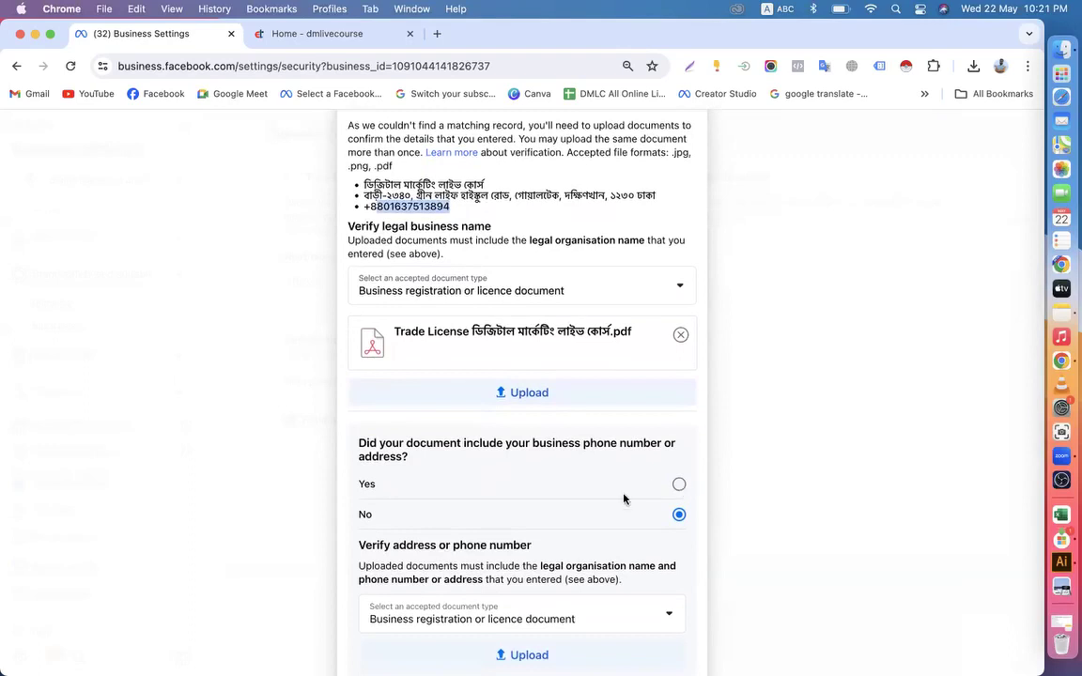
{"action": "scroll", "coordinate": [584, 521], "scroll_direction": "down", "scroll_amount": 3}
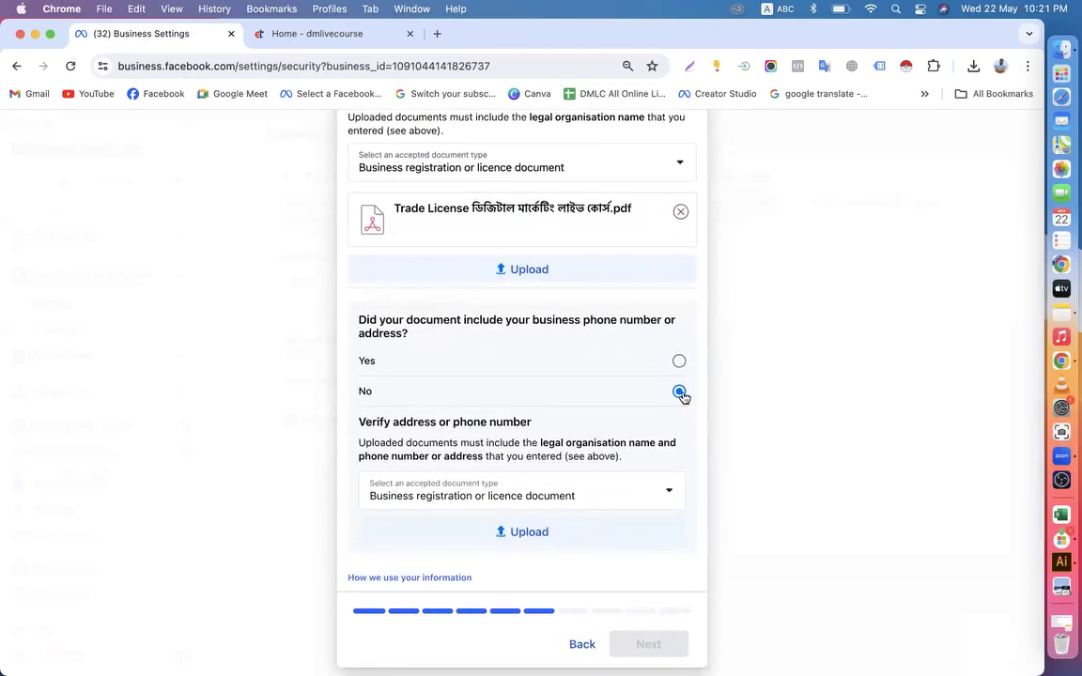
Review the accepted document types for verifying the address or phone number and choose Business bank statement
{"action": "left_click", "coordinate": [490, 502]}
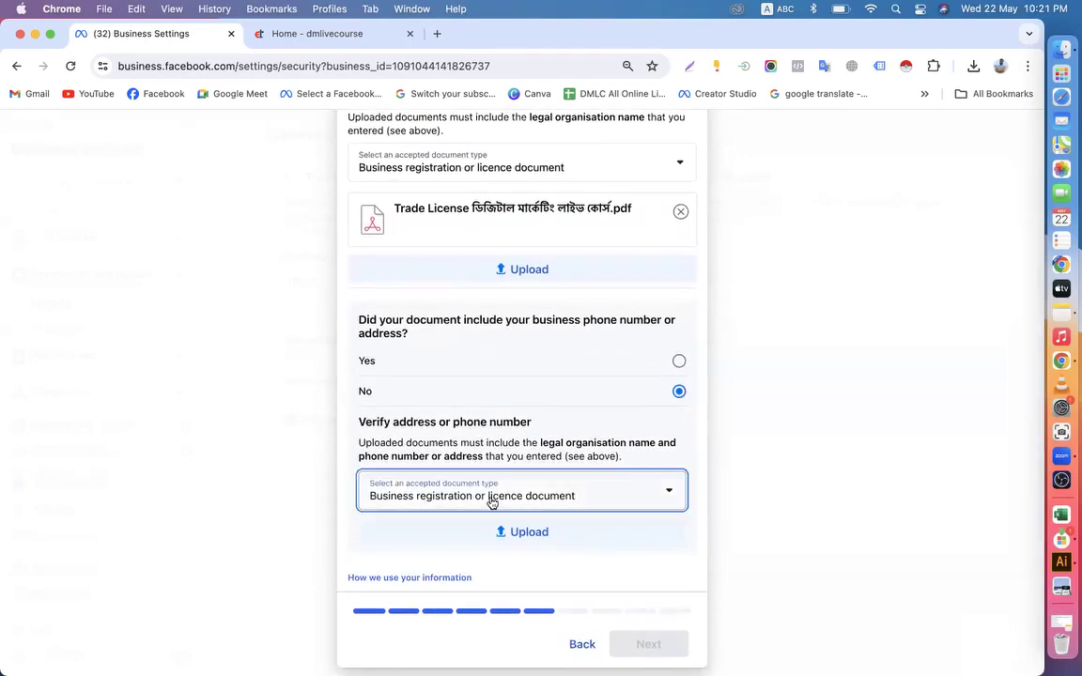
{"action": "scroll", "coordinate": [457, 544], "scroll_direction": "down", "scroll_amount": 2}
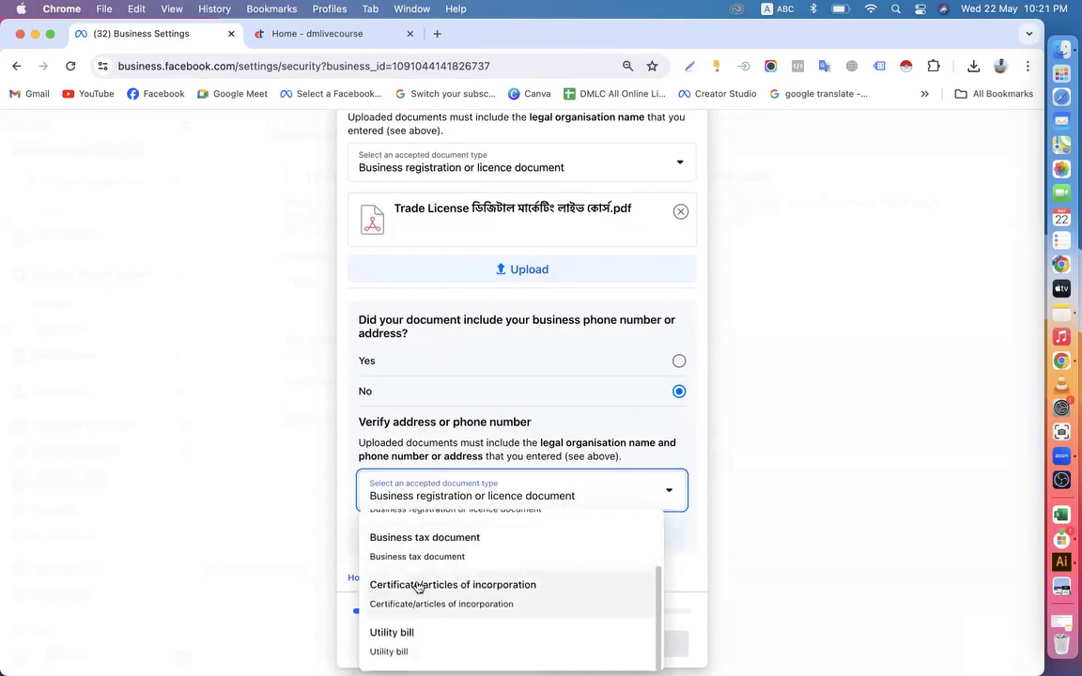
{"action": "left_click", "coordinate": [702, 426]}
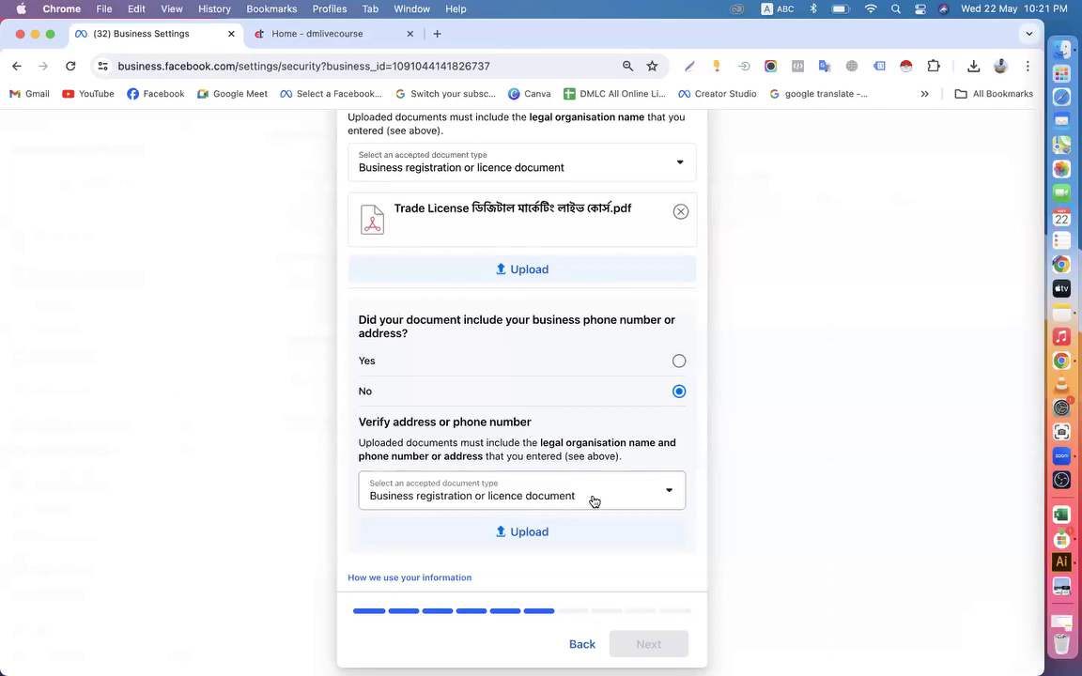
{"action": "scroll", "coordinate": [593, 502], "scroll_direction": "up", "scroll_amount": 1}
{"action": "scroll", "coordinate": [594, 502], "scroll_direction": "down", "scroll_amount": 1}
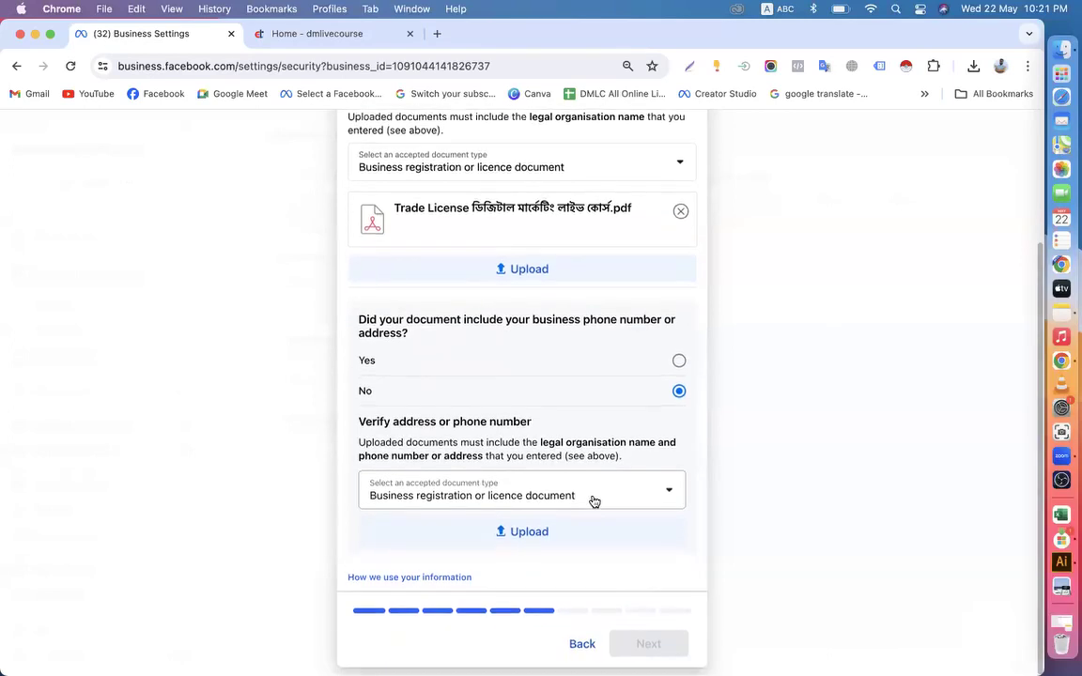
{"action": "left_click", "coordinate": [594, 502]}
{"action": "left_click", "coordinate": [470, 538]}
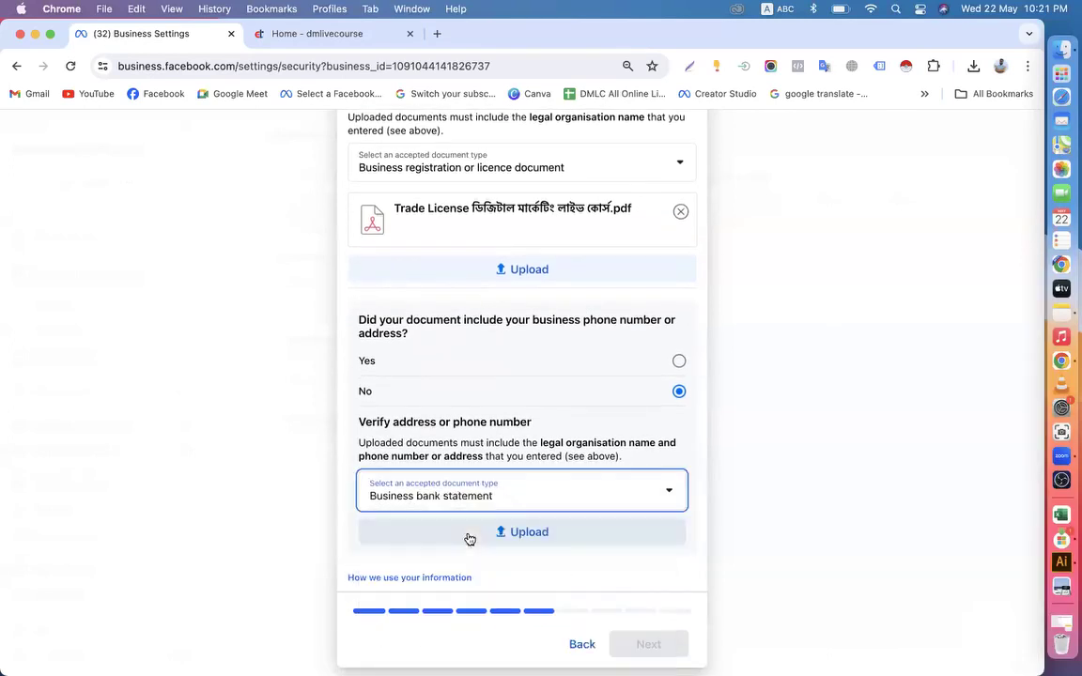
Open Gmail in a new tab, search the mail for "ebl" and read the May 15 EBL Transaction Alert
{"action": "left_click", "coordinate": [436, 33]}
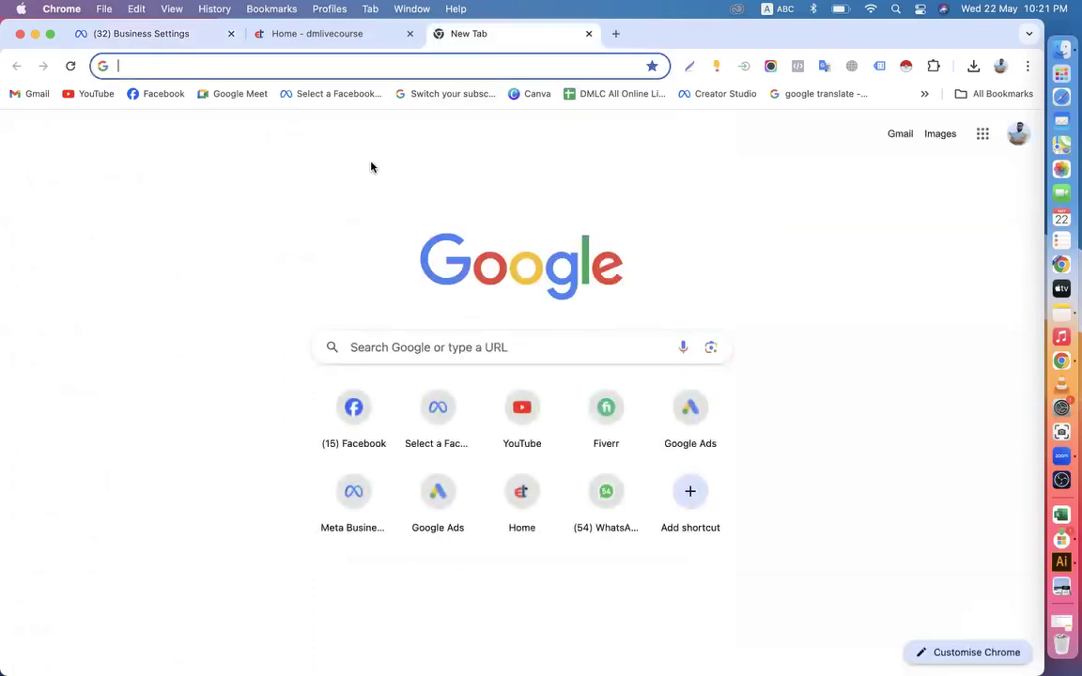
{"action": "left_click", "coordinate": [33, 94]}
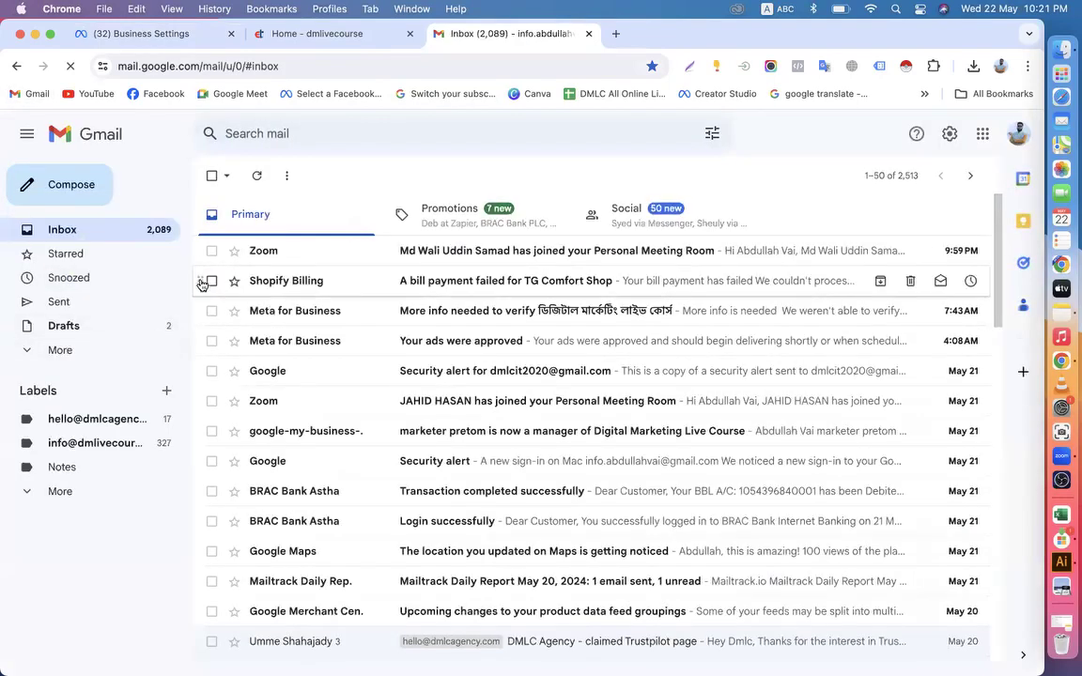
{"action": "left_click", "coordinate": [328, 130]}
{"action": "type", "text": "ebl"}
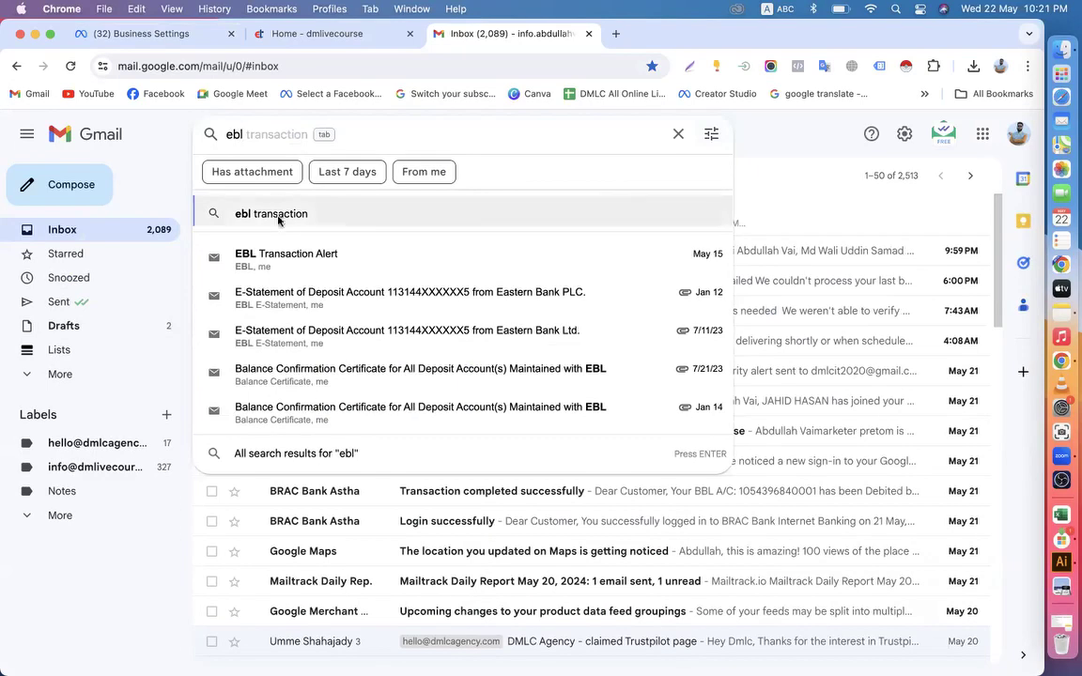
{"action": "left_click", "coordinate": [291, 259]}
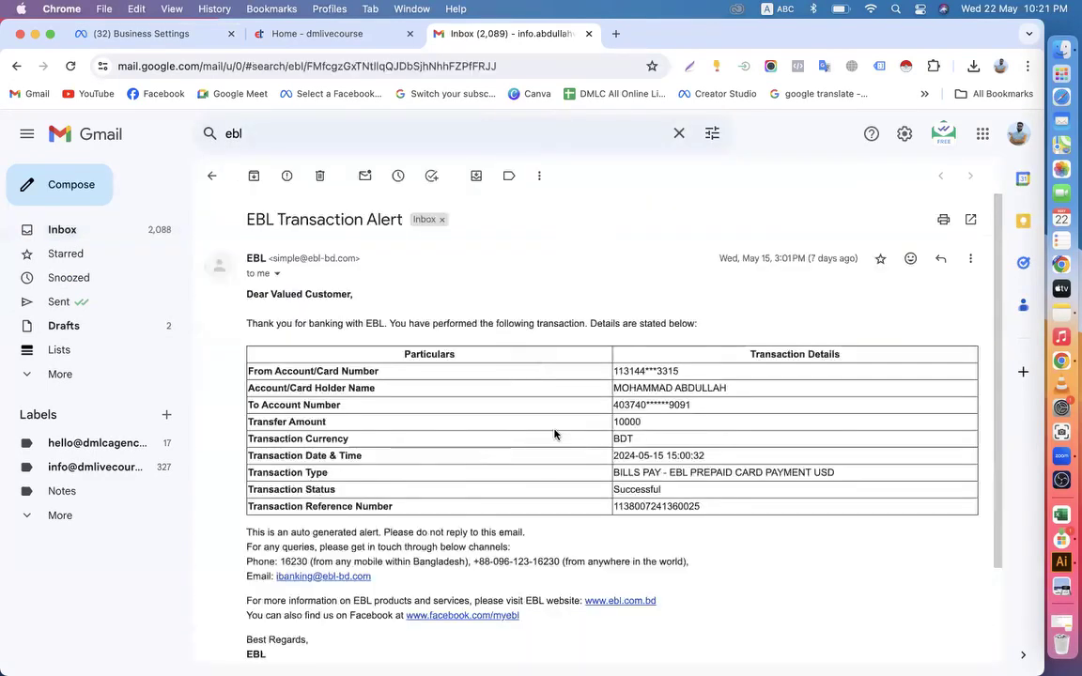
{"action": "scroll", "coordinate": [543, 475], "scroll_direction": "down", "scroll_amount": 1}
{"action": "scroll", "coordinate": [543, 476], "scroll_direction": "down", "scroll_amount": 2}
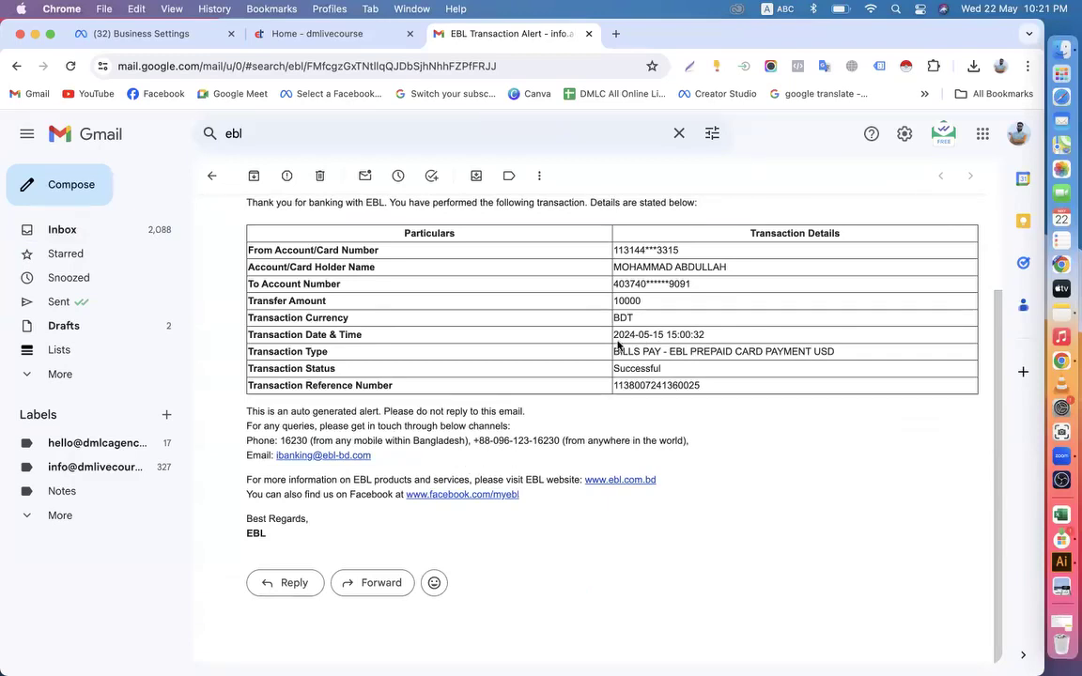
{"action": "scroll", "coordinate": [568, 468], "scroll_direction": "up", "scroll_amount": 3}
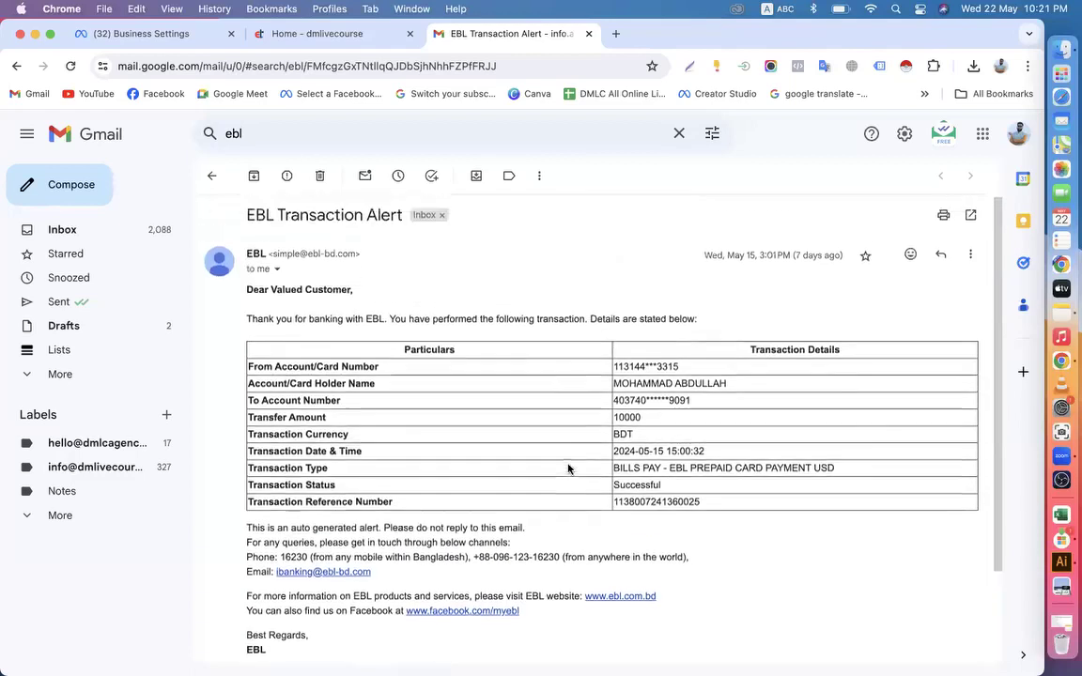
{"action": "scroll", "coordinate": [488, 413], "scroll_direction": "down", "scroll_amount": 1}
{"action": "scroll", "coordinate": [493, 421], "scroll_direction": "down", "scroll_amount": 1}
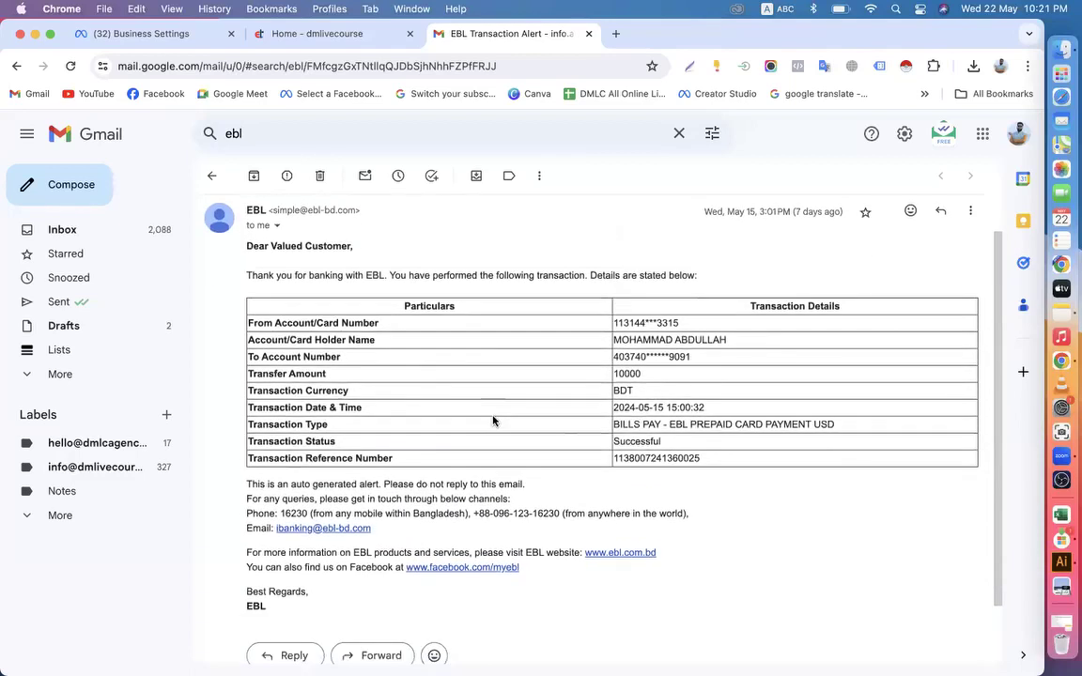
Search the mail for "ebl" again and examine the Jan 12 Eastern Bank PLC e-statement email and its PDF attachment
{"action": "left_click", "coordinate": [214, 178]}
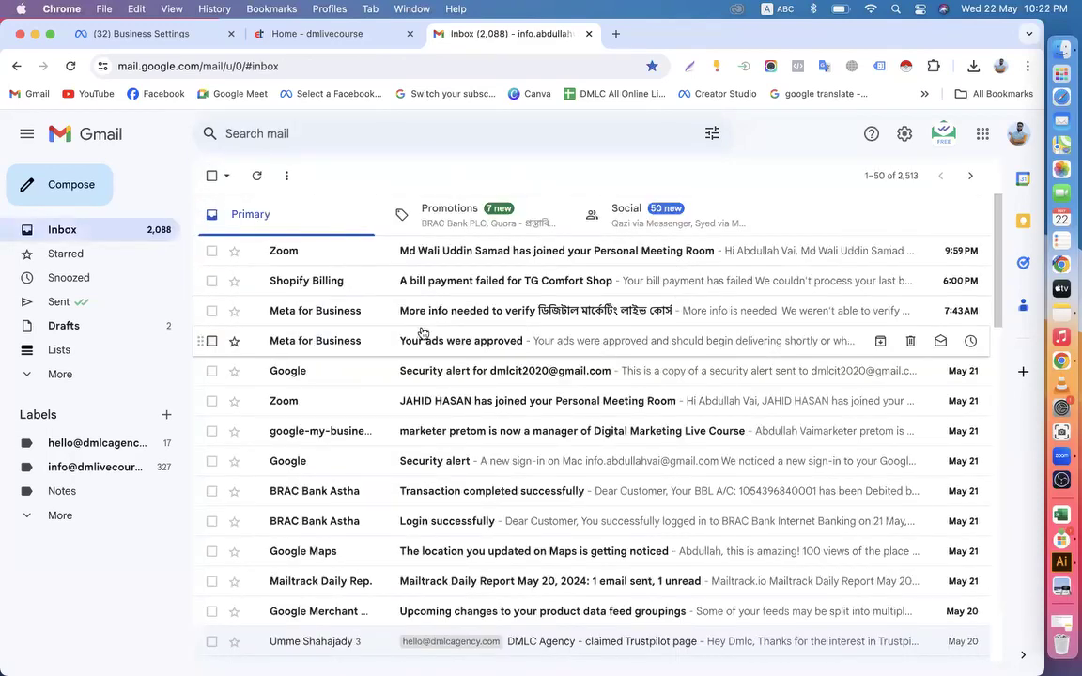
{"action": "left_click", "coordinate": [314, 129]}
{"action": "type", "text": "ebl"}
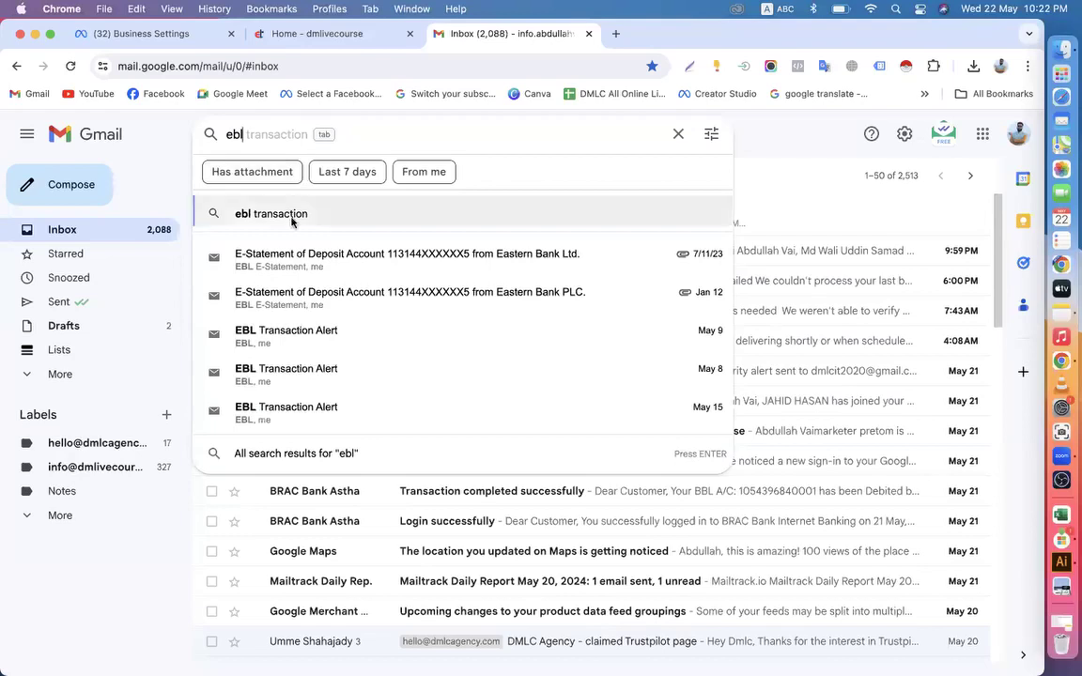
{"action": "left_click", "coordinate": [404, 300]}
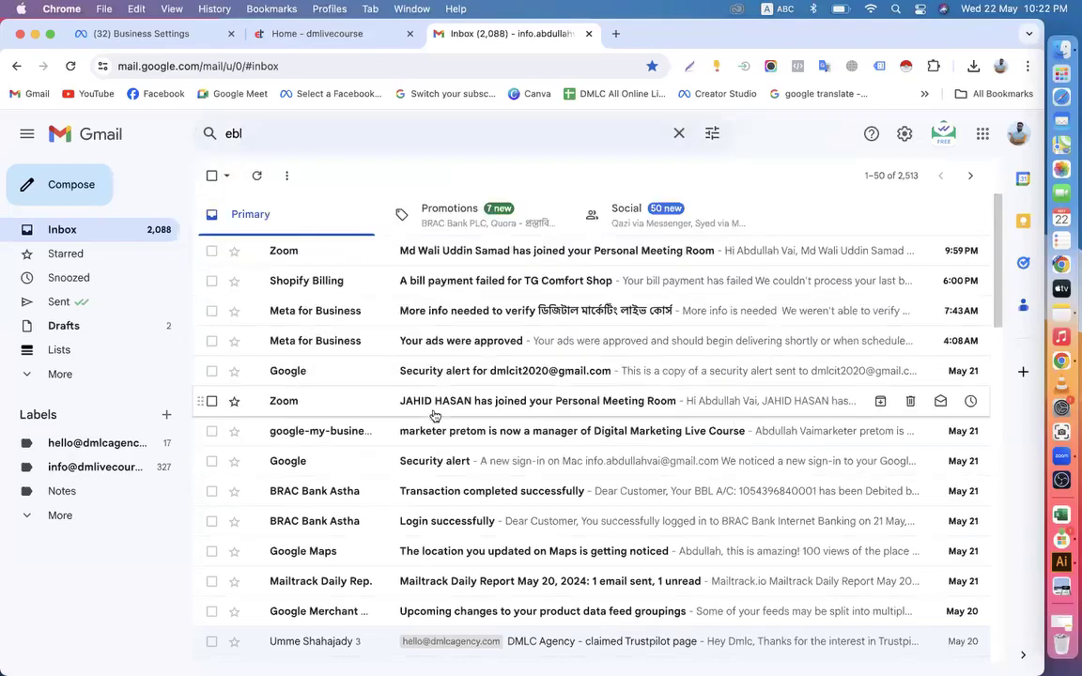
{"action": "scroll", "coordinate": [503, 438], "scroll_direction": "down", "scroll_amount": 5}
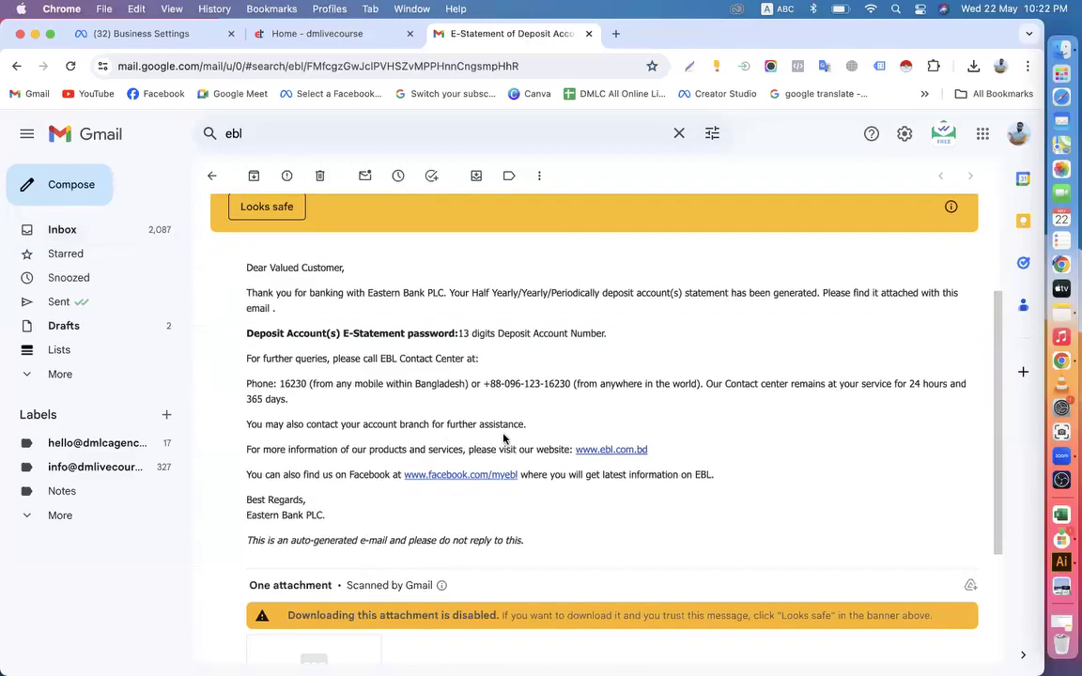
{"action": "scroll", "coordinate": [504, 439], "scroll_direction": "down", "scroll_amount": 3}
{"action": "scroll", "coordinate": [504, 439], "scroll_direction": "down", "scroll_amount": 2}
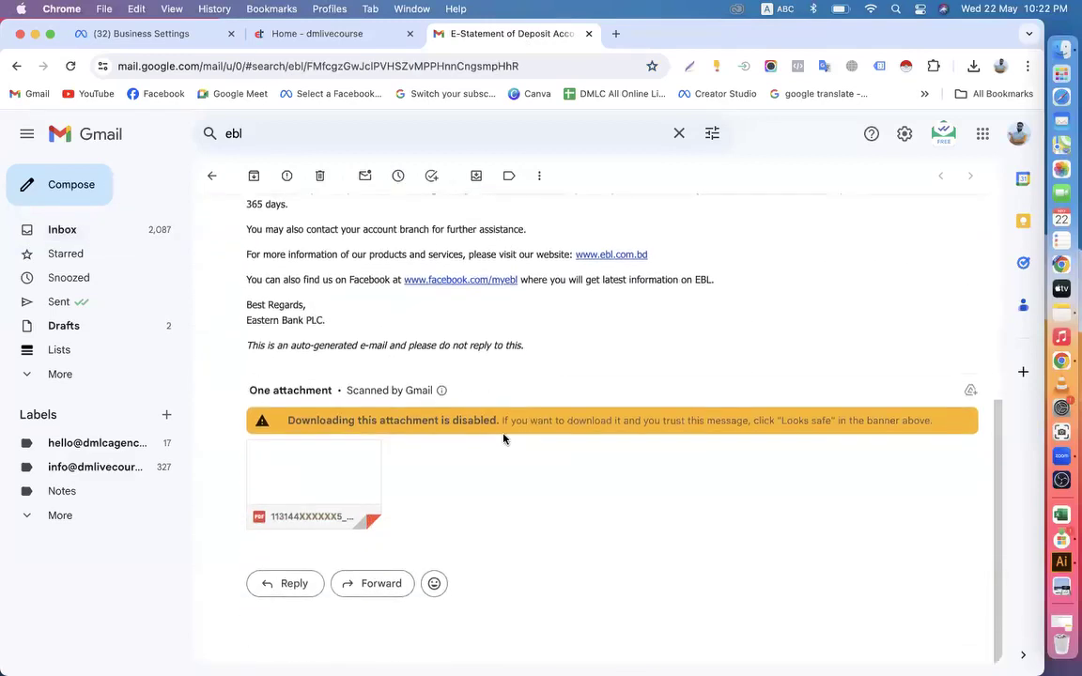
{"action": "left_click", "coordinate": [298, 469]}
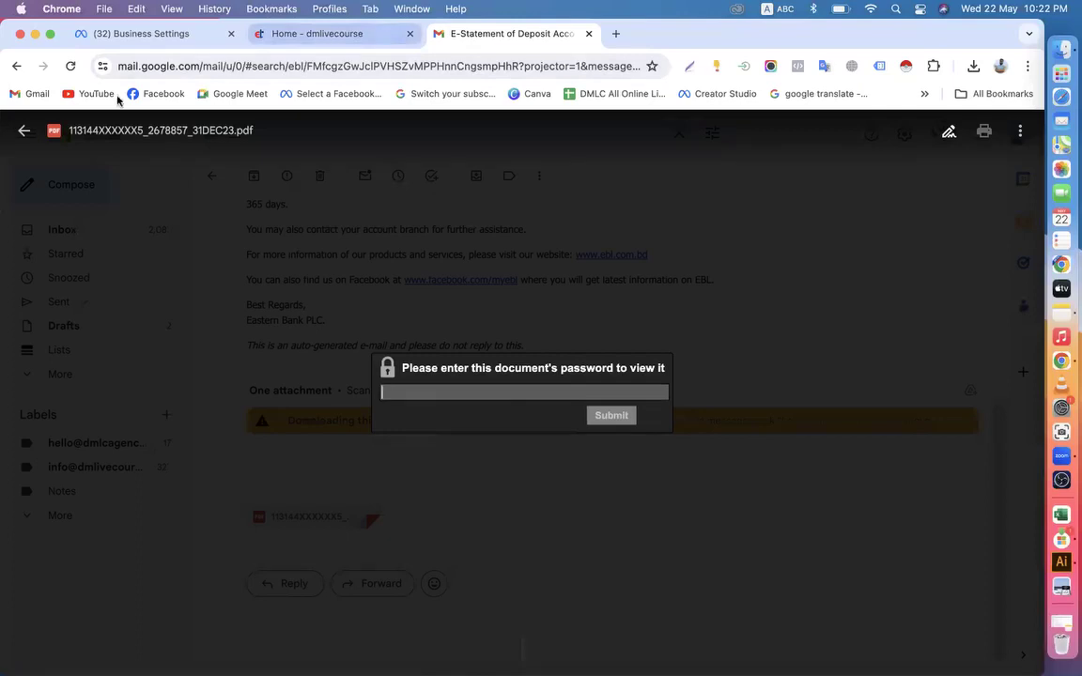
{"action": "left_click", "coordinate": [24, 131]}
{"action": "scroll", "coordinate": [428, 348], "scroll_direction": "up", "scroll_amount": 3}
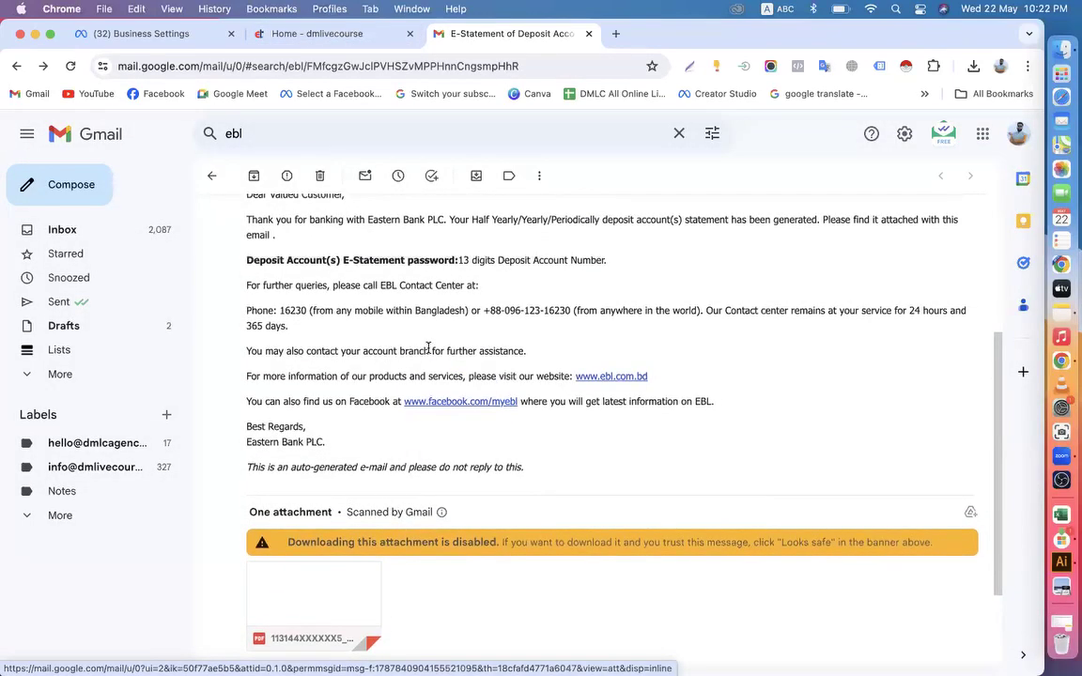
Search the mail for "ebl" and examine the July 21, 2023 Balance Confirmation Certificate email and its PDF attachment
{"action": "left_click", "coordinate": [212, 176]}
{"action": "left_click", "coordinate": [314, 133]}
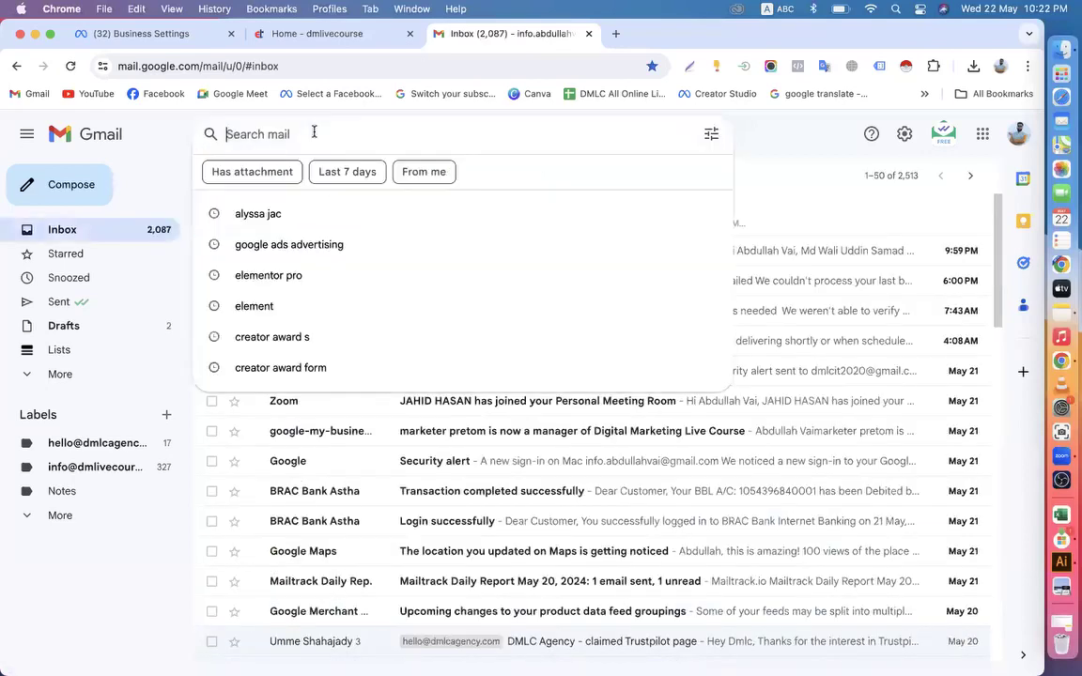
{"action": "type", "text": "ebl"}
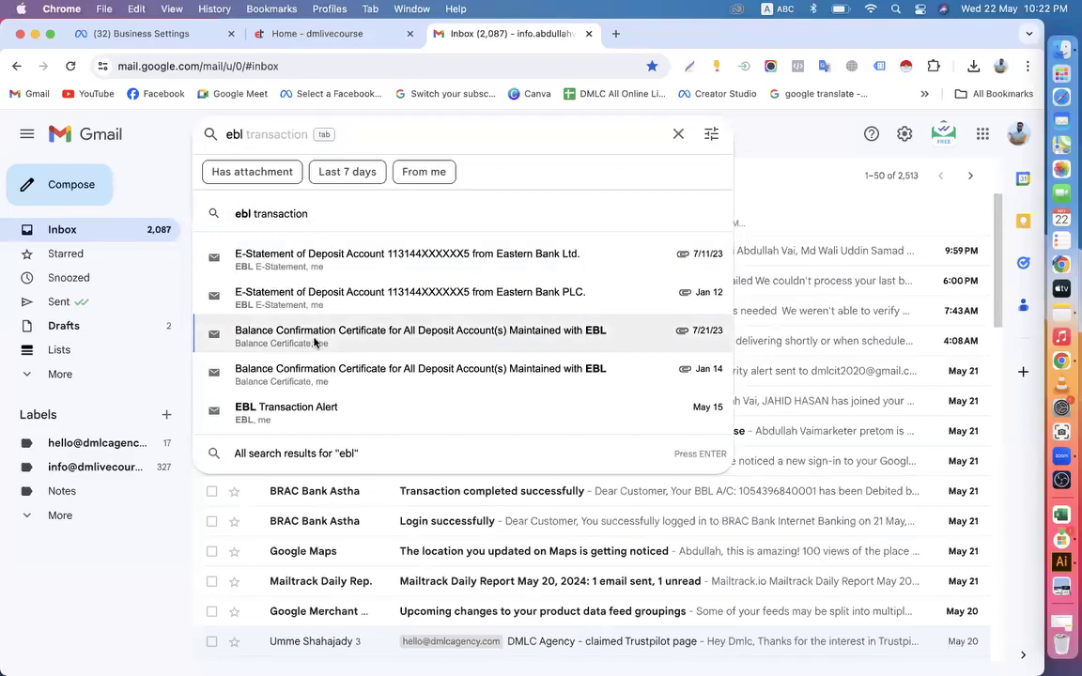
{"action": "key", "text": "Escape"}
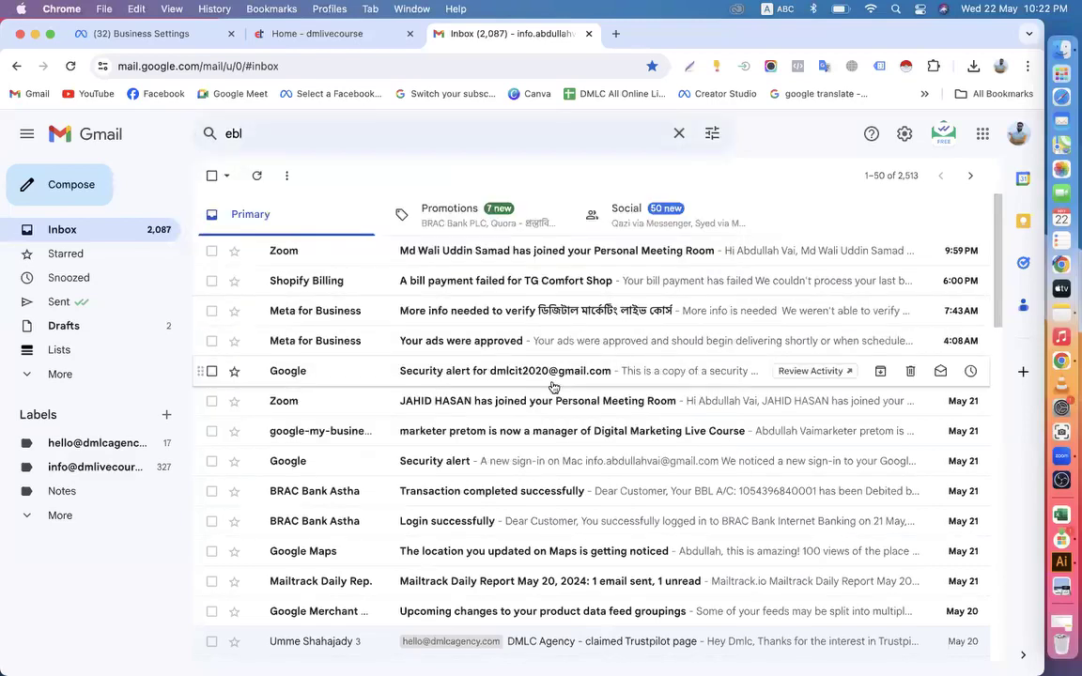
{"action": "scroll", "coordinate": [550, 386], "scroll_direction": "down", "scroll_amount": 5}
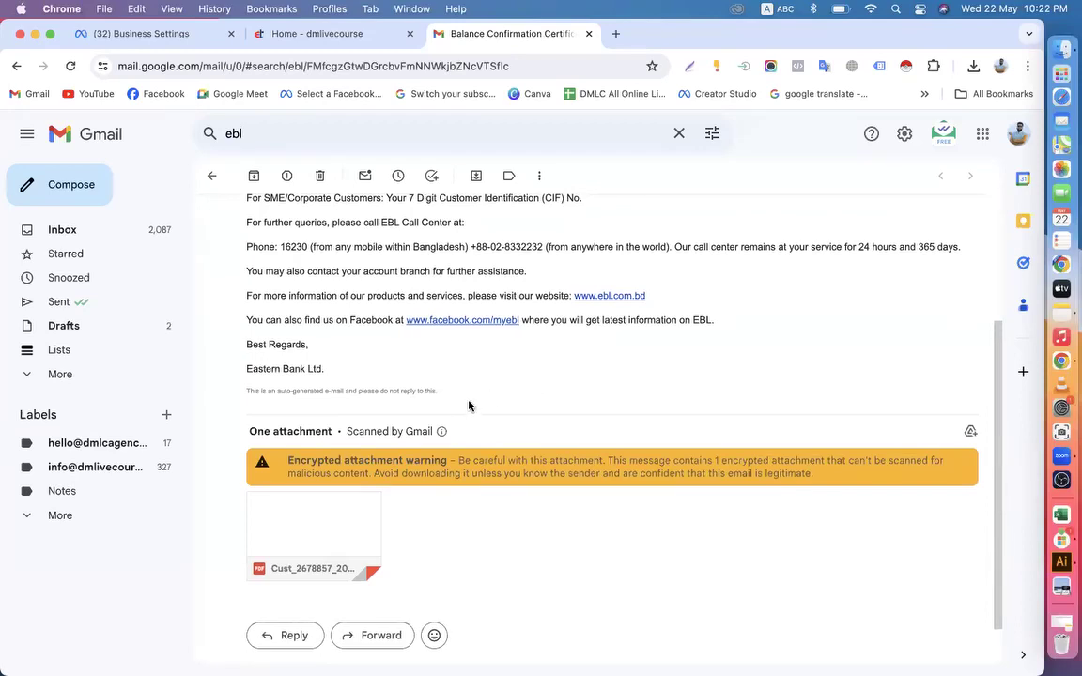
{"action": "mouse_move", "coordinate": [295, 526]}
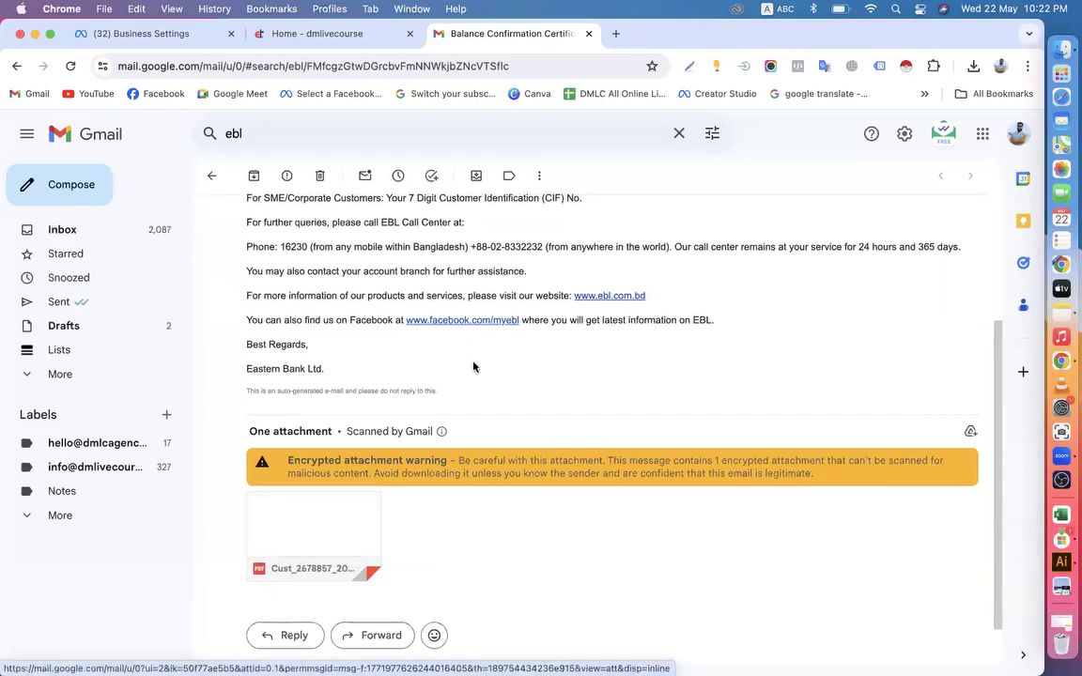
{"action": "scroll", "coordinate": [474, 367], "scroll_direction": "up", "scroll_amount": 5}
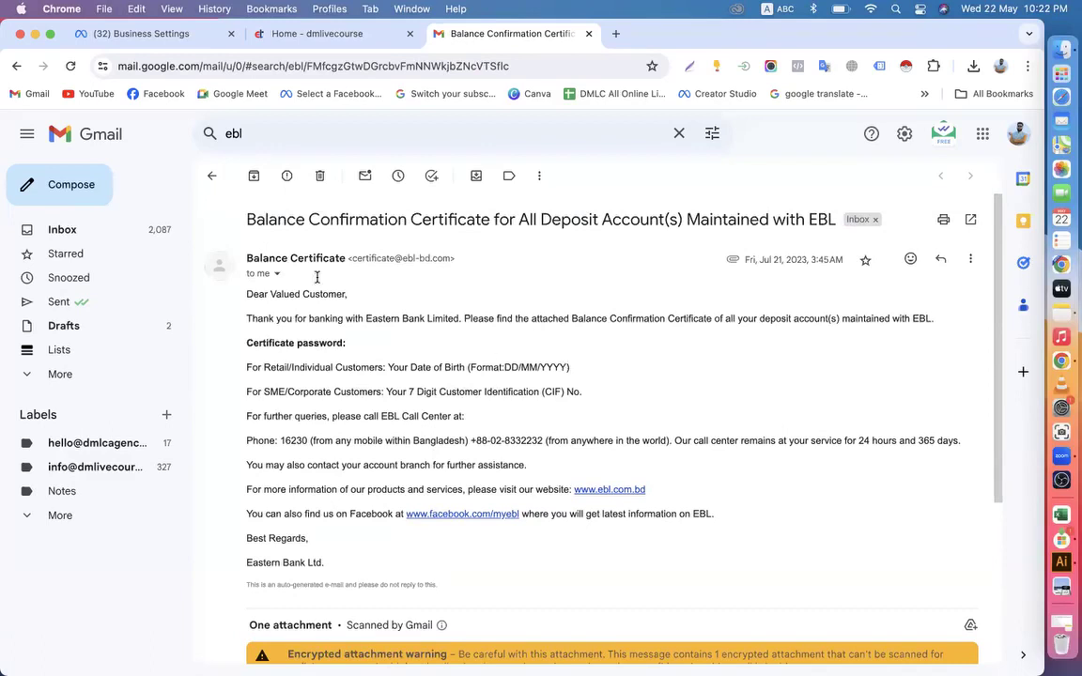
Search the mail for "EBL" and read through the May 15 EBL Transaction Alert
{"action": "left_click", "coordinate": [212, 175]}
{"action": "left_click", "coordinate": [299, 134]}
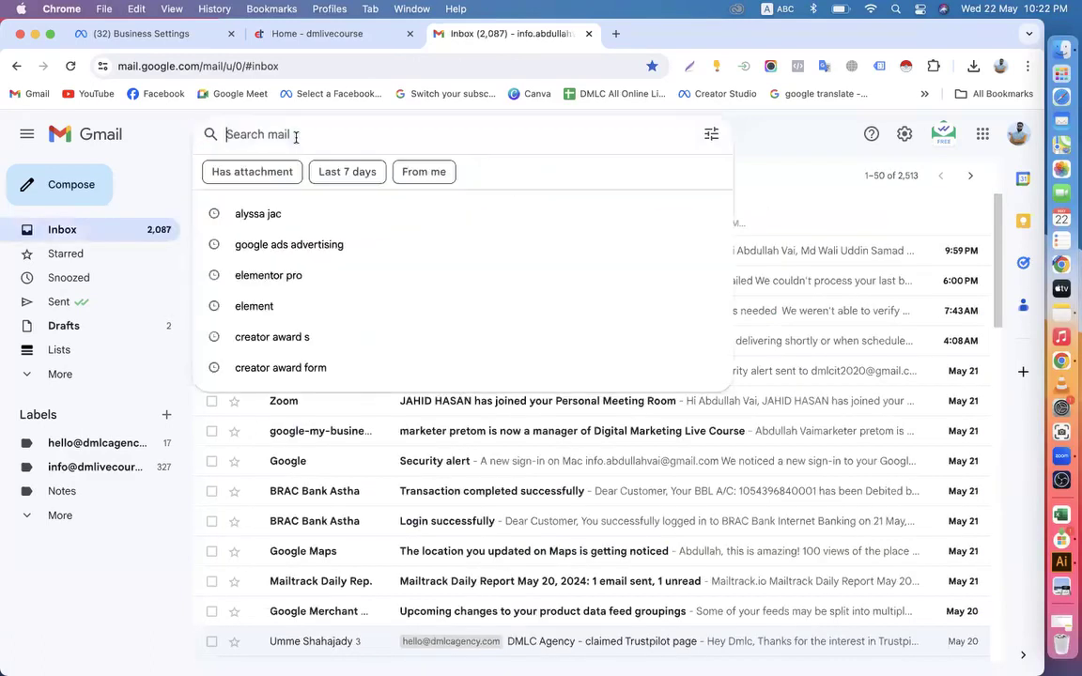
{"action": "type", "text": "EBL"}
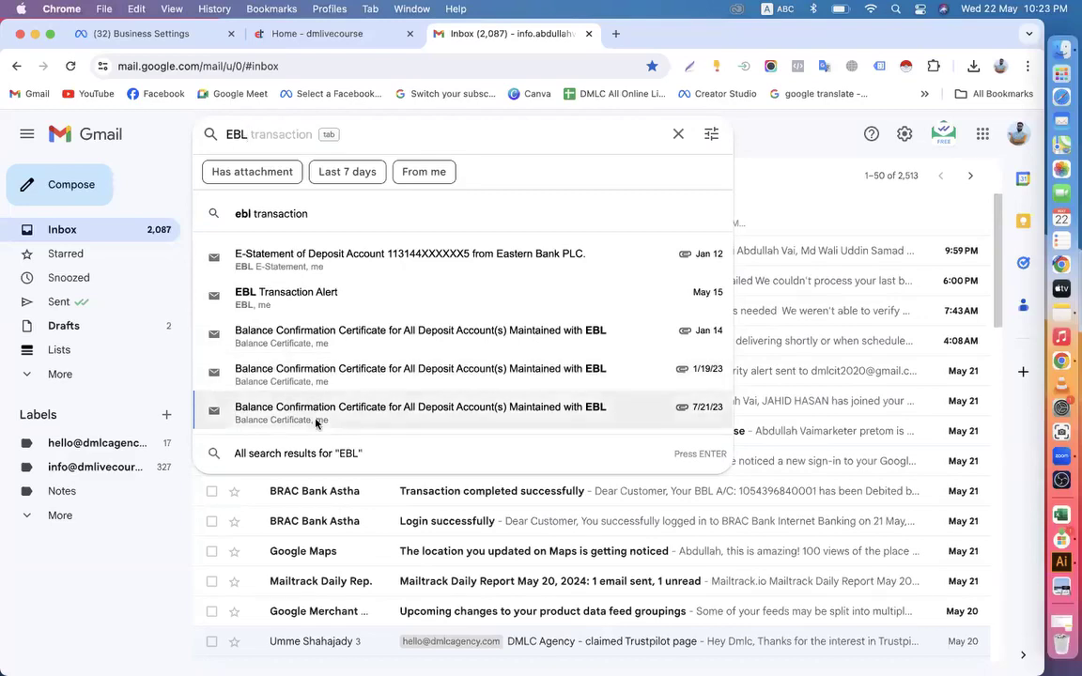
{"action": "left_click", "coordinate": [273, 300]}
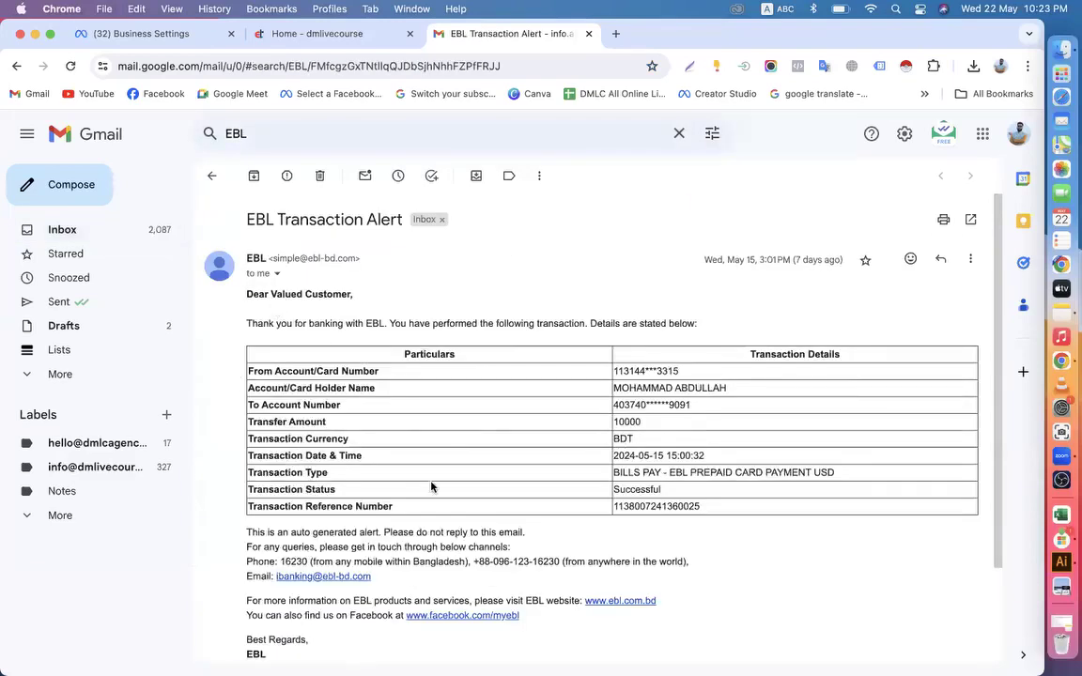
{"action": "scroll", "coordinate": [363, 495], "scroll_direction": "down", "scroll_amount": 3}
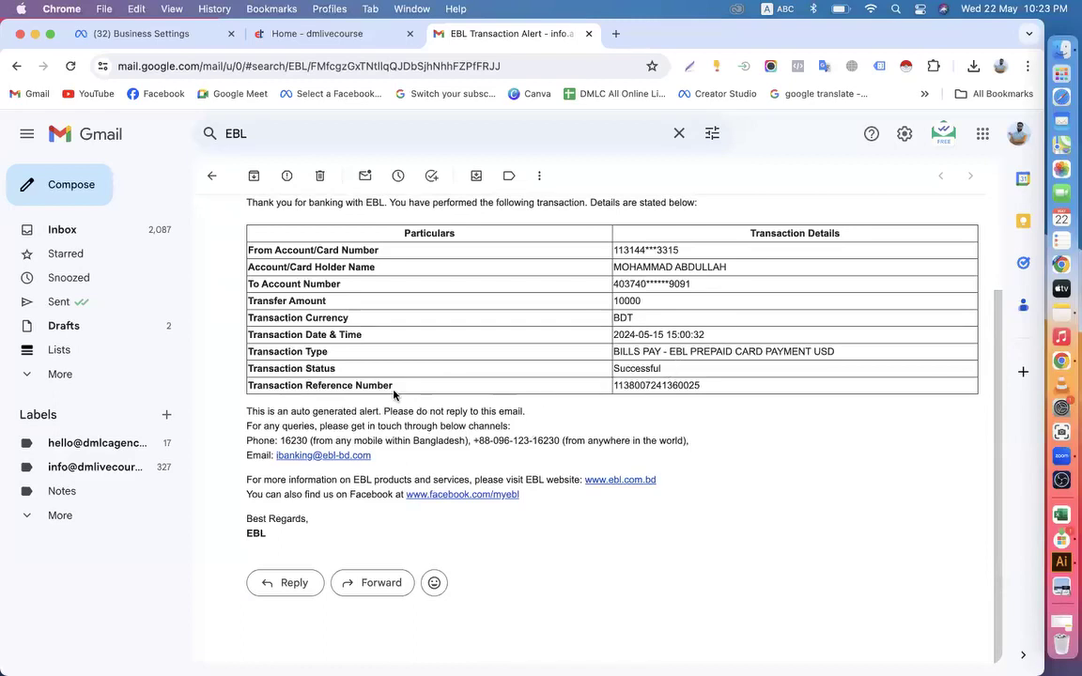
{"action": "scroll", "coordinate": [357, 357], "scroll_direction": "up", "scroll_amount": 3}
Search the mail for "EBL transaction" and check the May 15 EBL Transaction Alert for an attached statement
{"action": "left_click", "coordinate": [212, 179]}
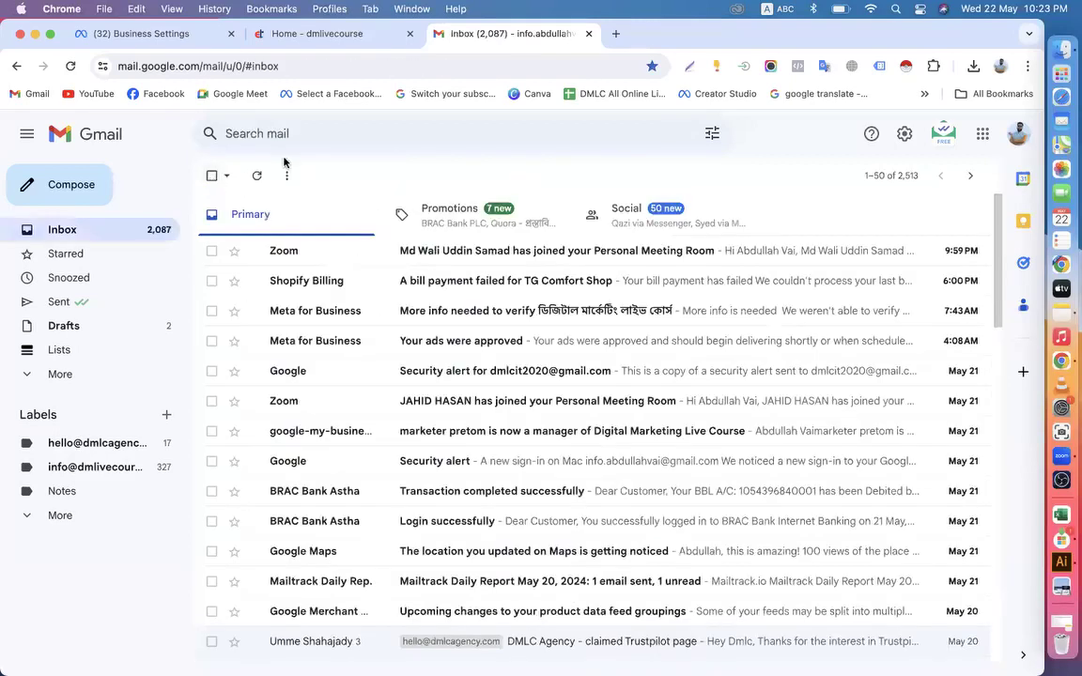
{"action": "left_click", "coordinate": [333, 131]}
{"action": "type", "text": "EBL"}
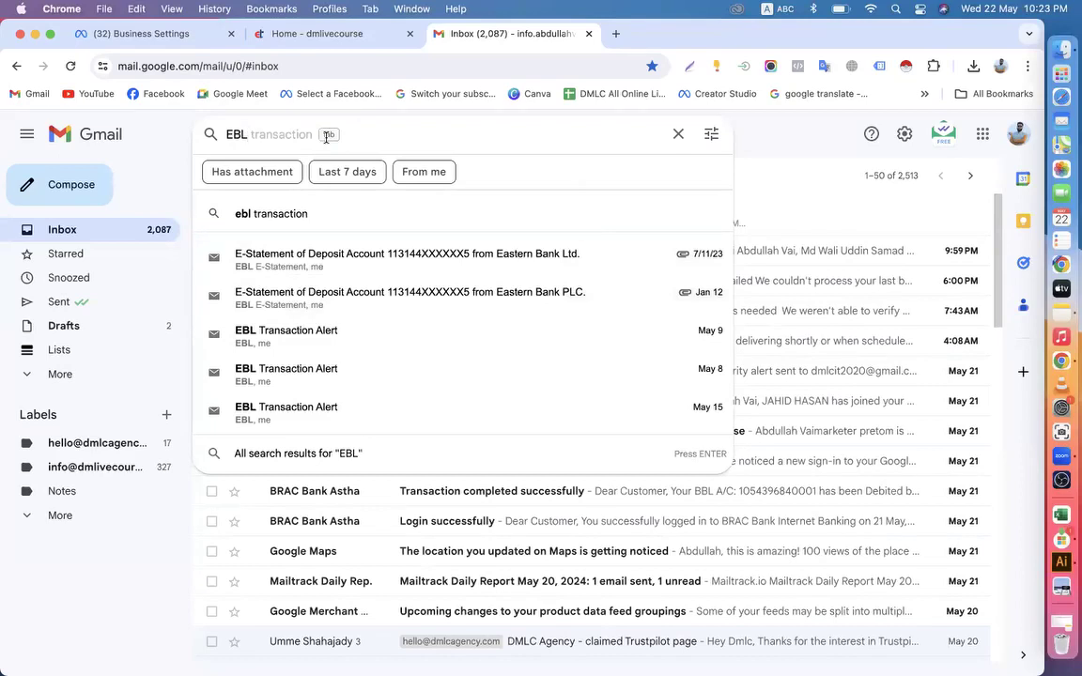
{"action": "key", "text": "Tab"}
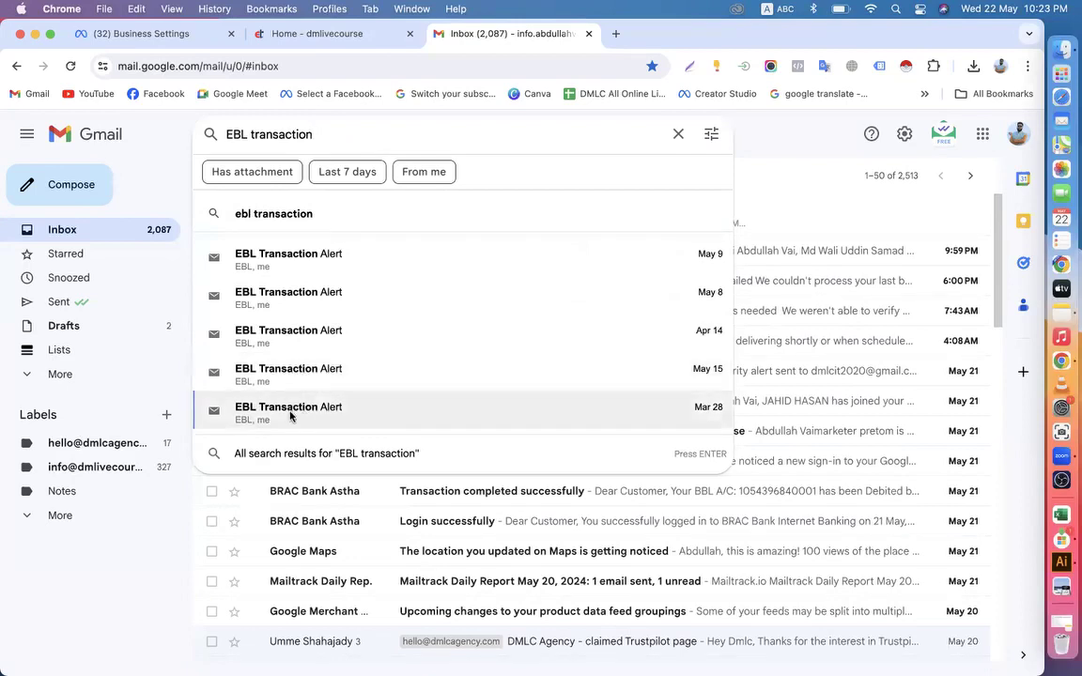
{"action": "left_click", "coordinate": [291, 376]}
{"action": "scroll", "coordinate": [413, 437], "scroll_direction": "down", "scroll_amount": 2}
{"action": "scroll", "coordinate": [440, 433], "scroll_direction": "up", "scroll_amount": 3}
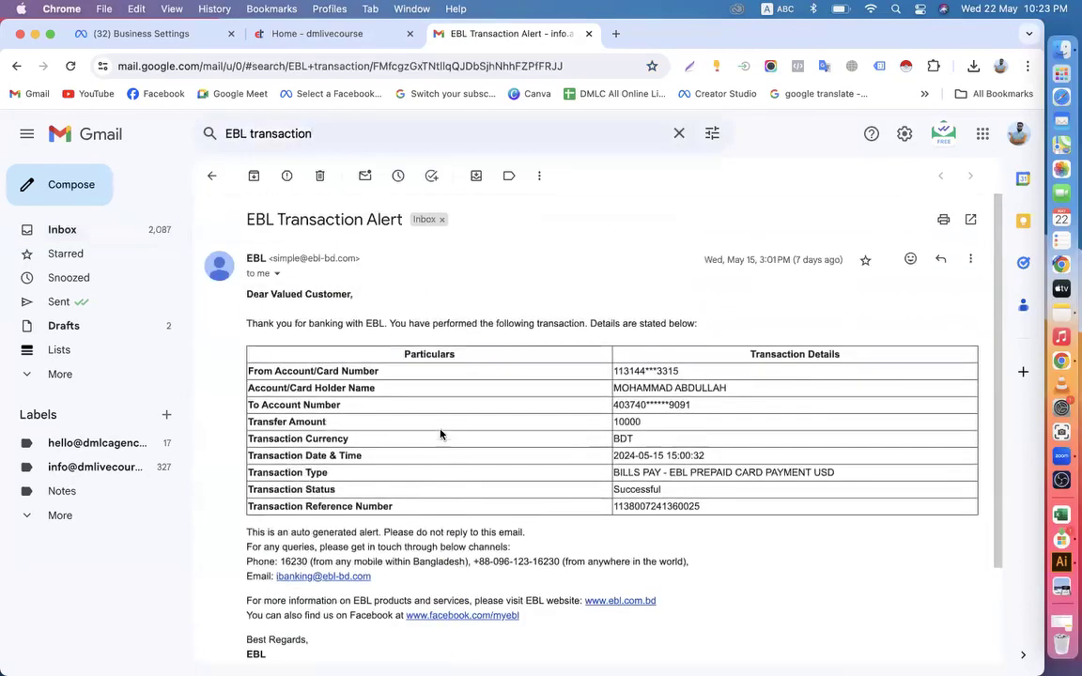
Search the mail for "ebl" and reopen the Jan 12 Eastern Bank PLC e-statement email to examine its PDF attachment
{"action": "left_click", "coordinate": [212, 176]}
{"action": "left_click", "coordinate": [299, 136]}
{"action": "type", "text": "ebl"}
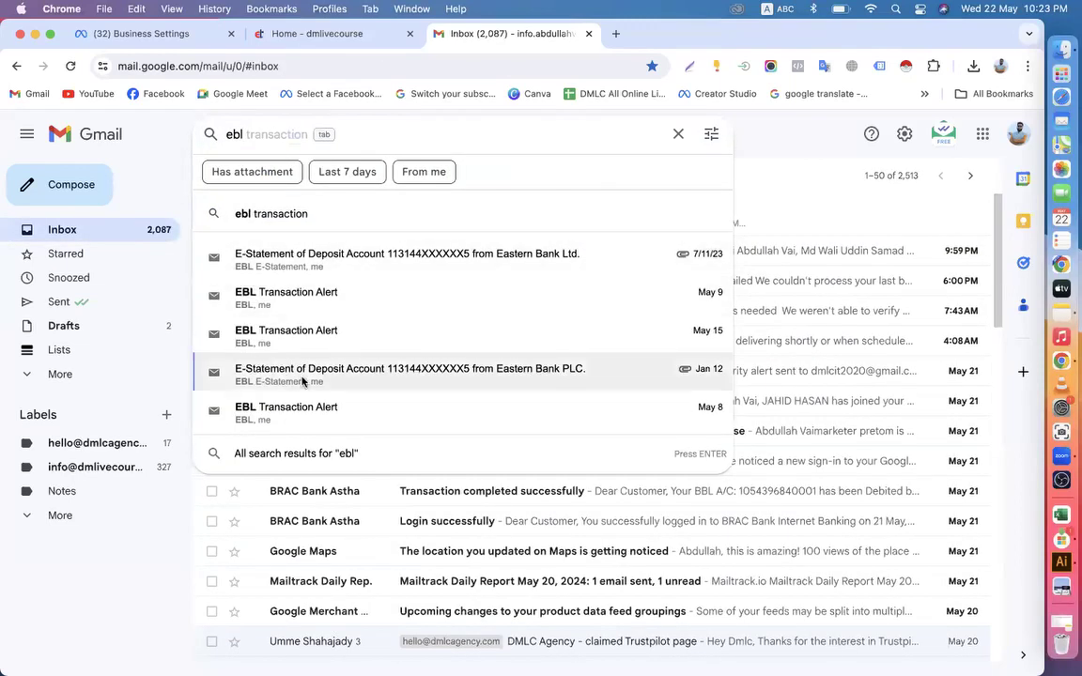
{"action": "left_click", "coordinate": [302, 380]}
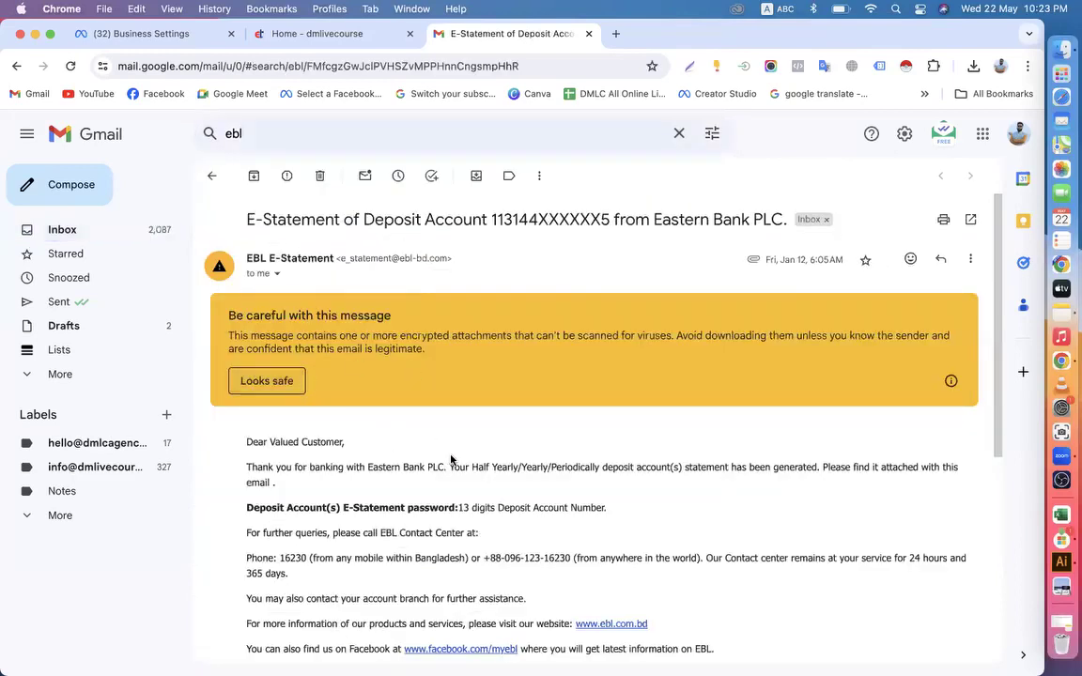
{"action": "scroll", "coordinate": [404, 409], "scroll_direction": "down", "scroll_amount": 5}
{"action": "scroll", "coordinate": [450, 460], "scroll_direction": "up", "scroll_amount": 3}
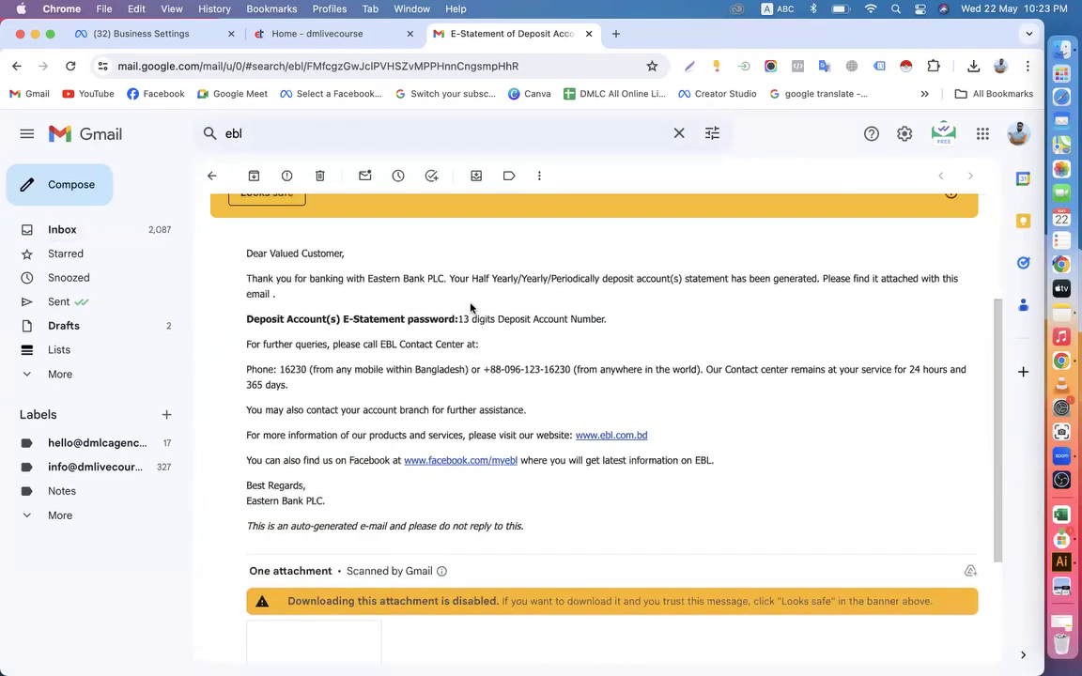
{"action": "scroll", "coordinate": [502, 435], "scroll_direction": "down", "scroll_amount": 4}
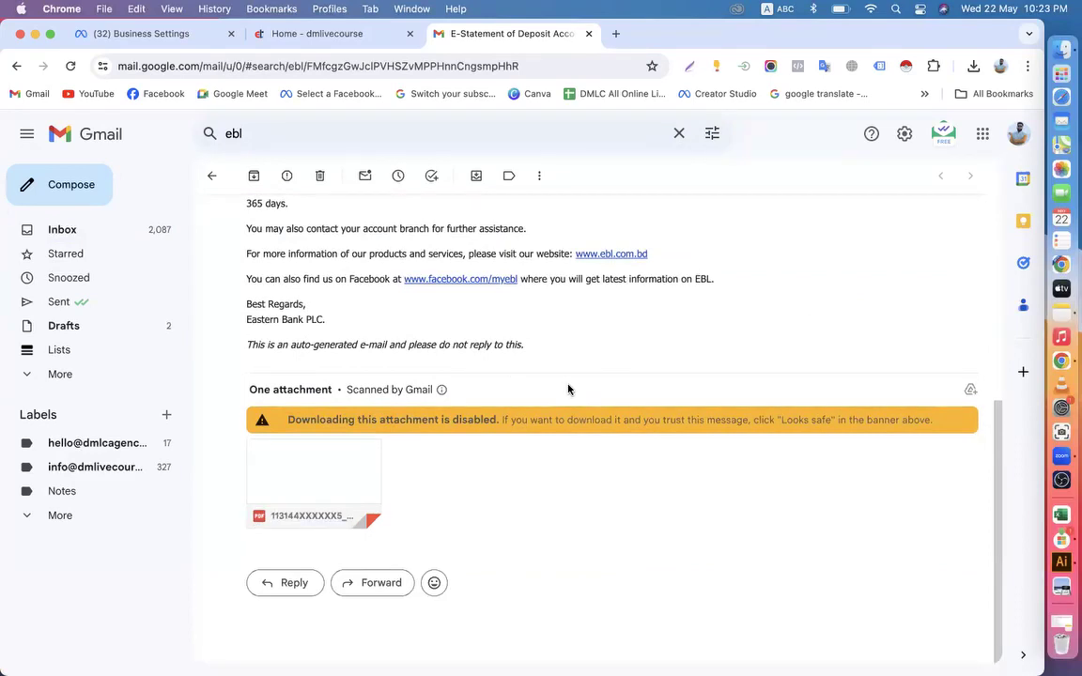
{"action": "mouse_move", "coordinate": [280, 514]}
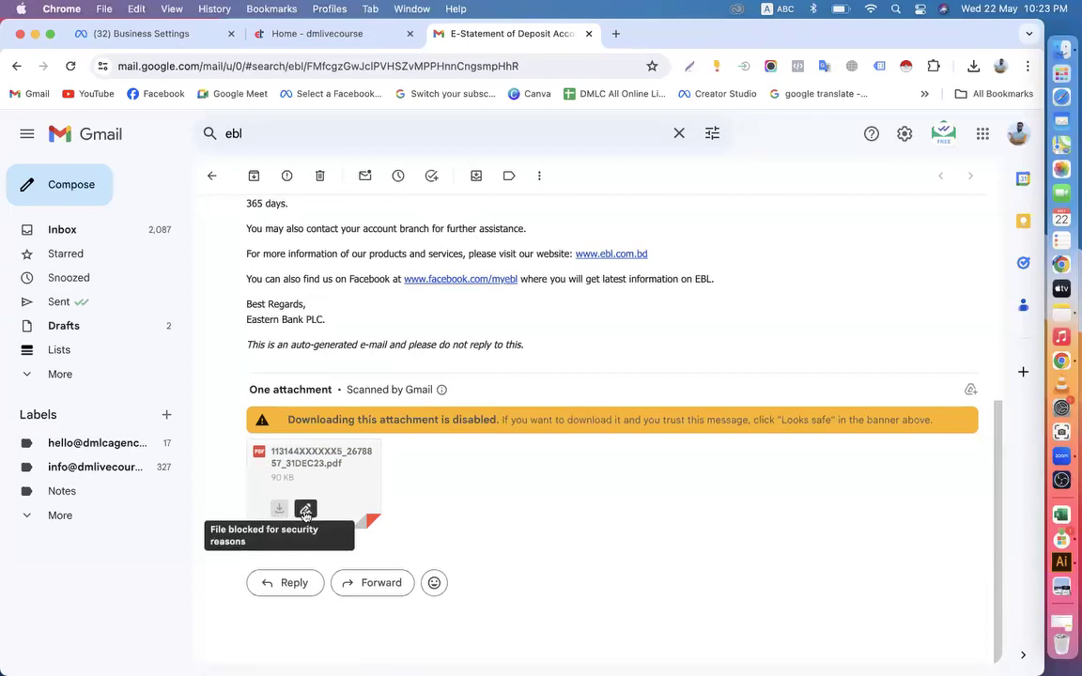
Unlock the attached Eastern Bank PDF e-statement with the document password, examine its address and account details, and return to the email
{"action": "left_click", "coordinate": [274, 462]}
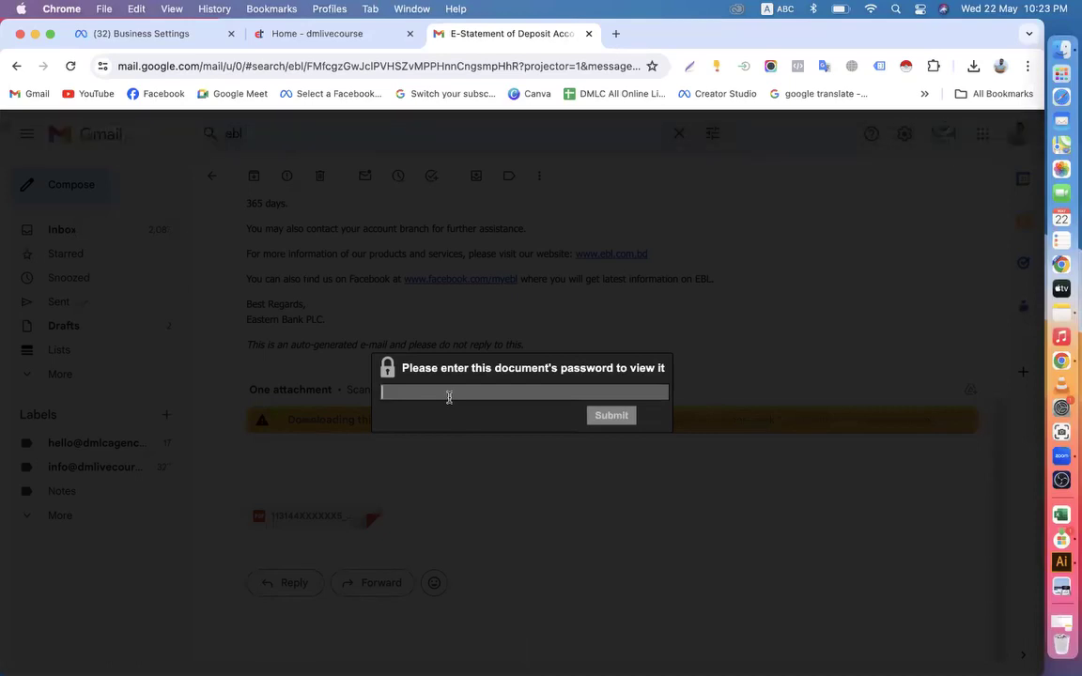
{"action": "type", "text": "••"}
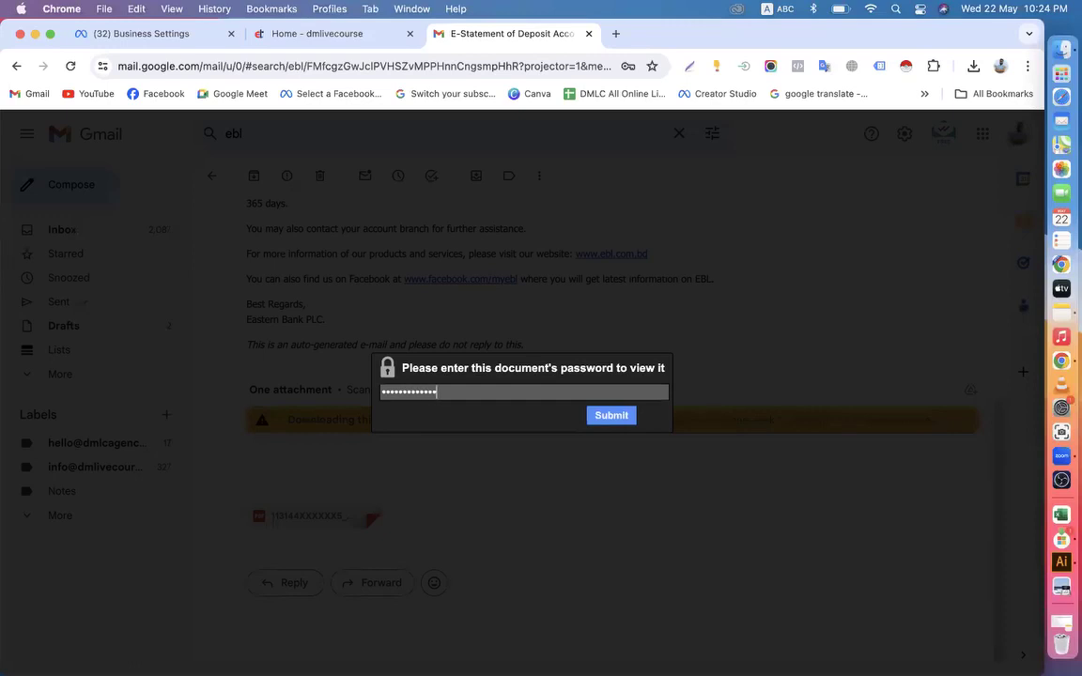
{"action": "left_click", "coordinate": [610, 416]}
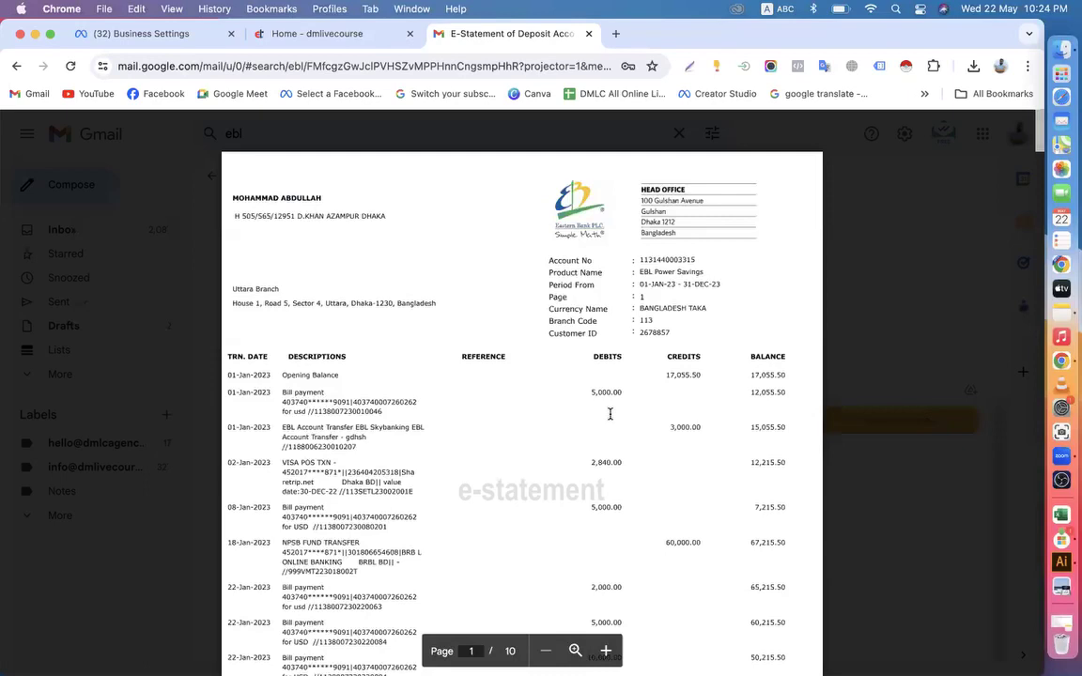
{"action": "scroll", "coordinate": [611, 415], "scroll_direction": "down", "scroll_amount": 7}
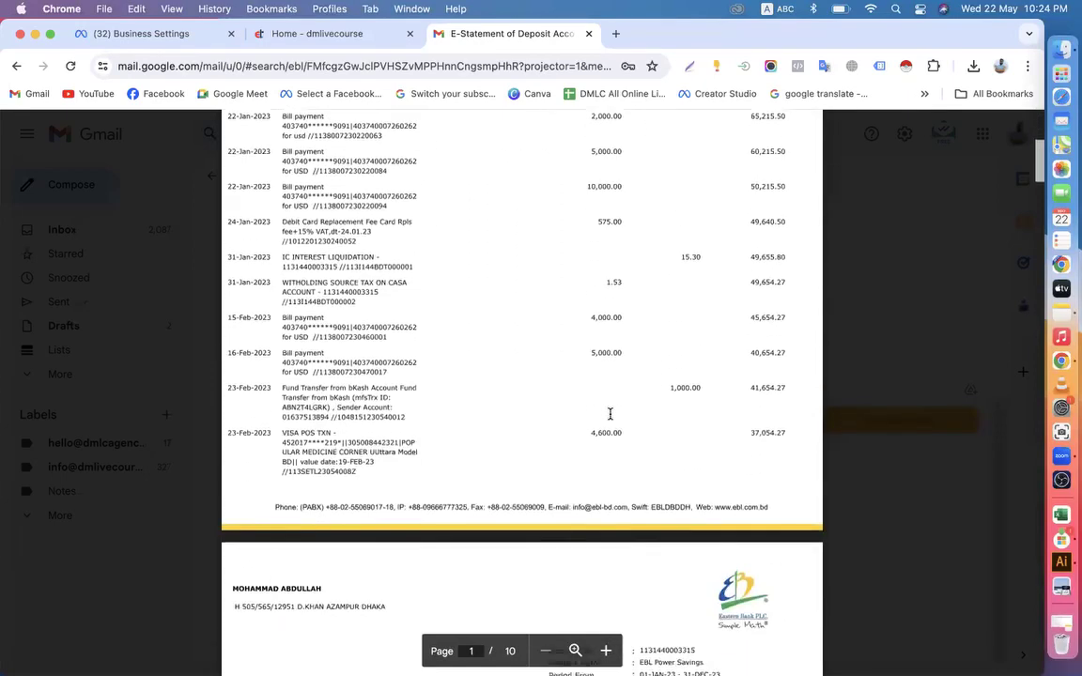
{"action": "scroll", "coordinate": [611, 415], "scroll_direction": "up", "scroll_amount": 7}
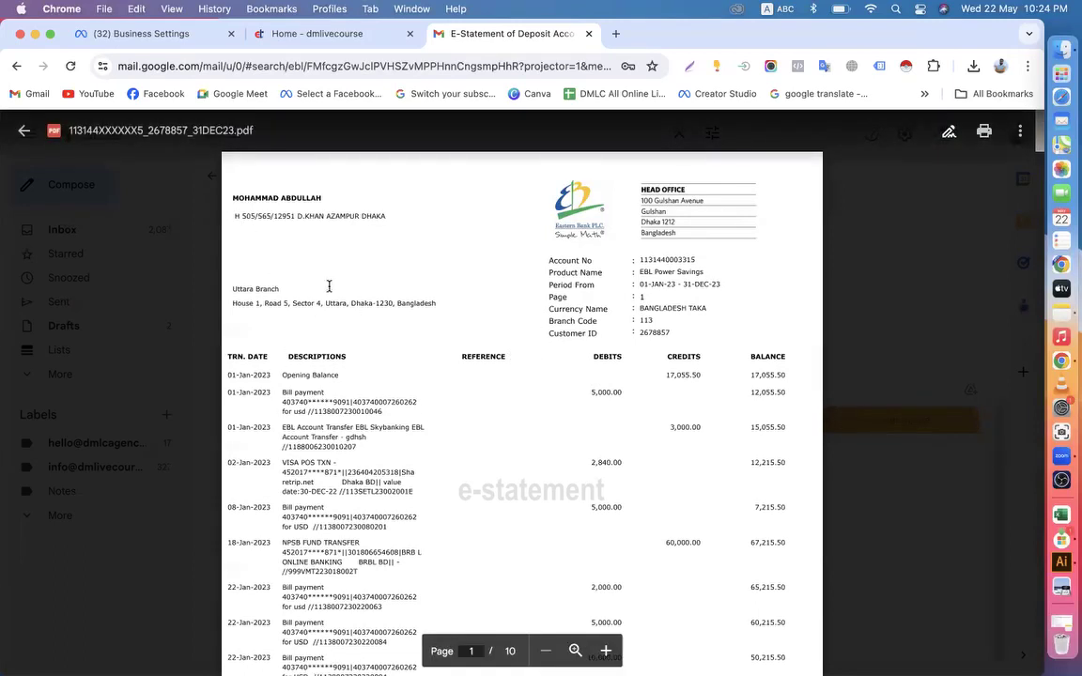
{"action": "scroll", "coordinate": [434, 396], "scroll_direction": "down", "scroll_amount": 15}
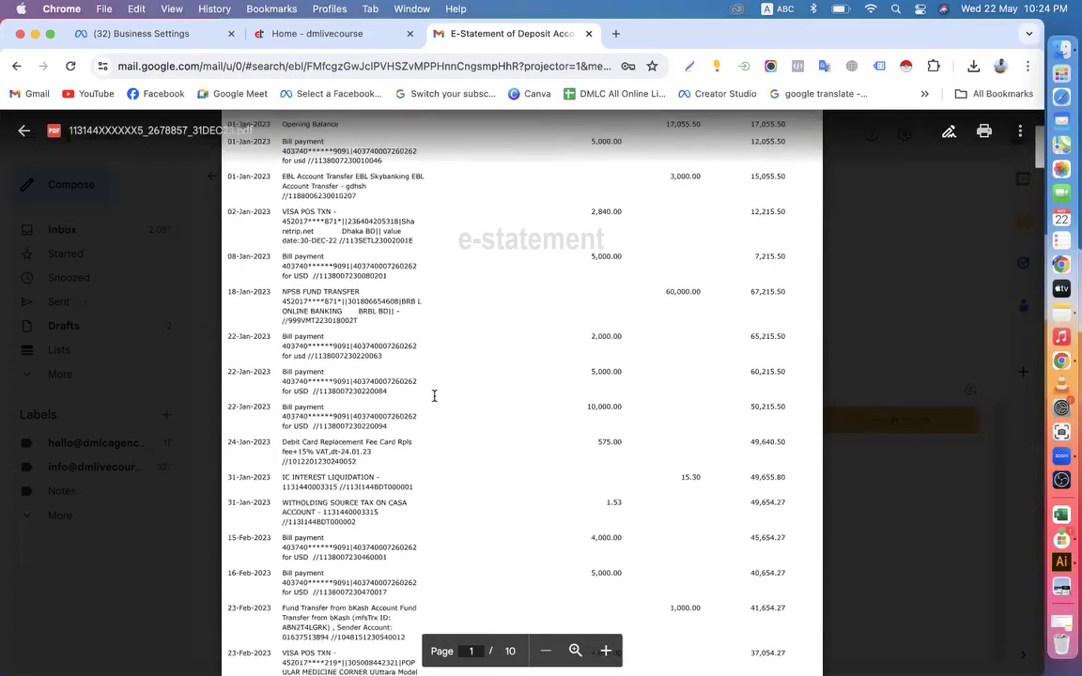
{"action": "scroll", "coordinate": [434, 396], "scroll_direction": "down", "scroll_amount": 3}
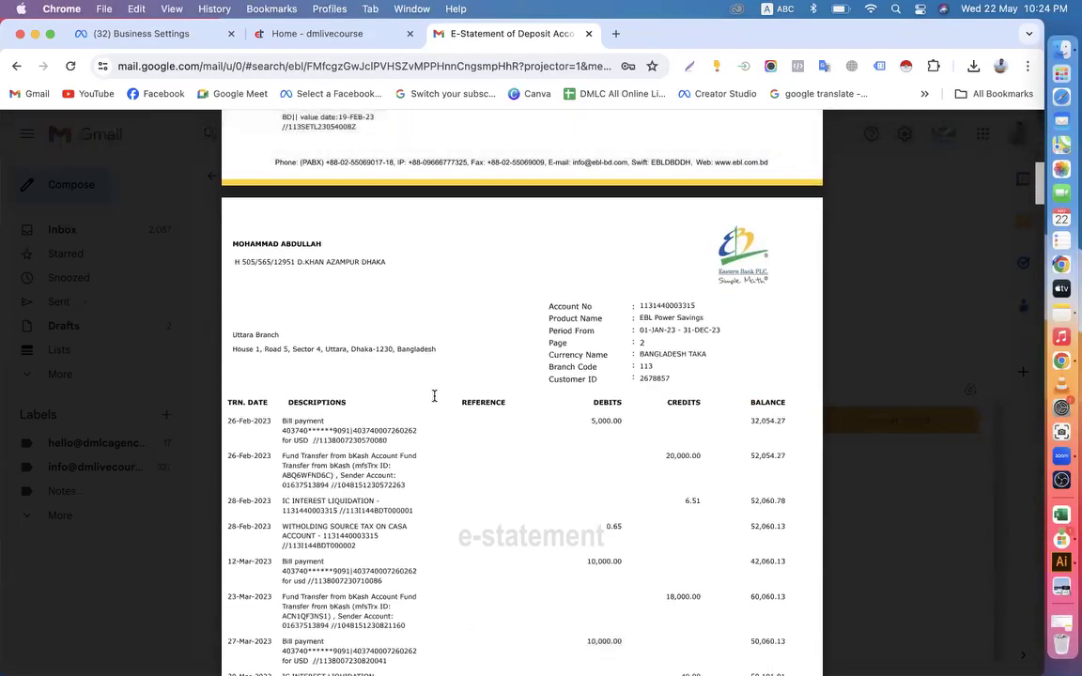
{"action": "left_click", "coordinate": [16, 66]}
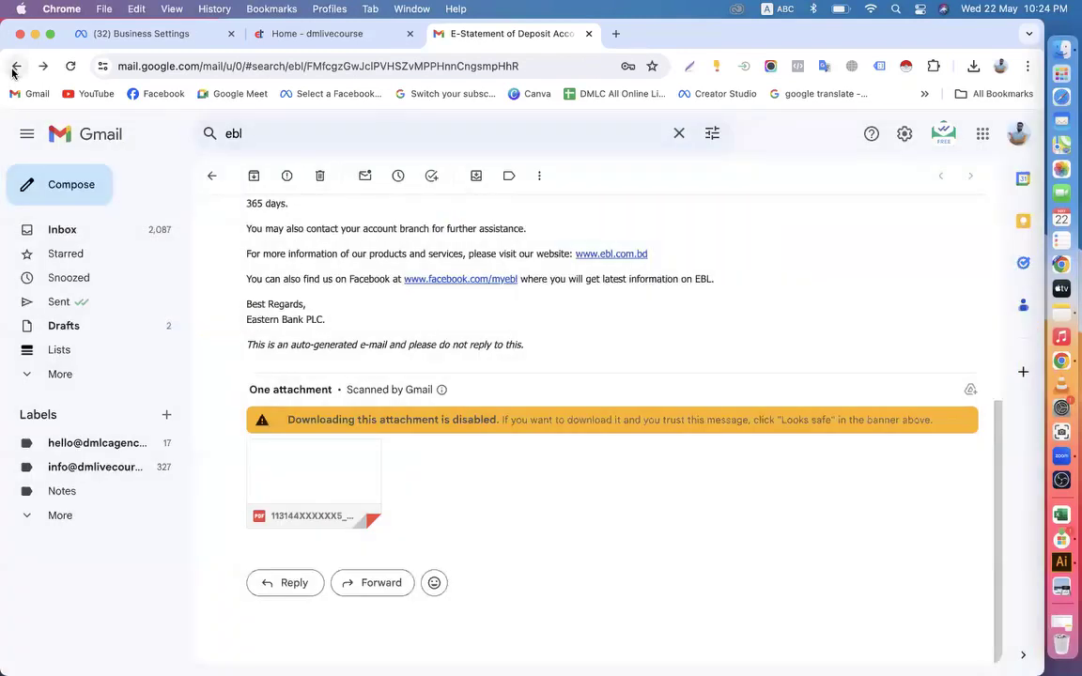
Return to the inbox and search the mail for "Brac St" to find BRAC Bank statements
{"action": "left_click", "coordinate": [207, 174]}
{"action": "left_click", "coordinate": [282, 137]}
{"action": "type", "text": "Brack S"}
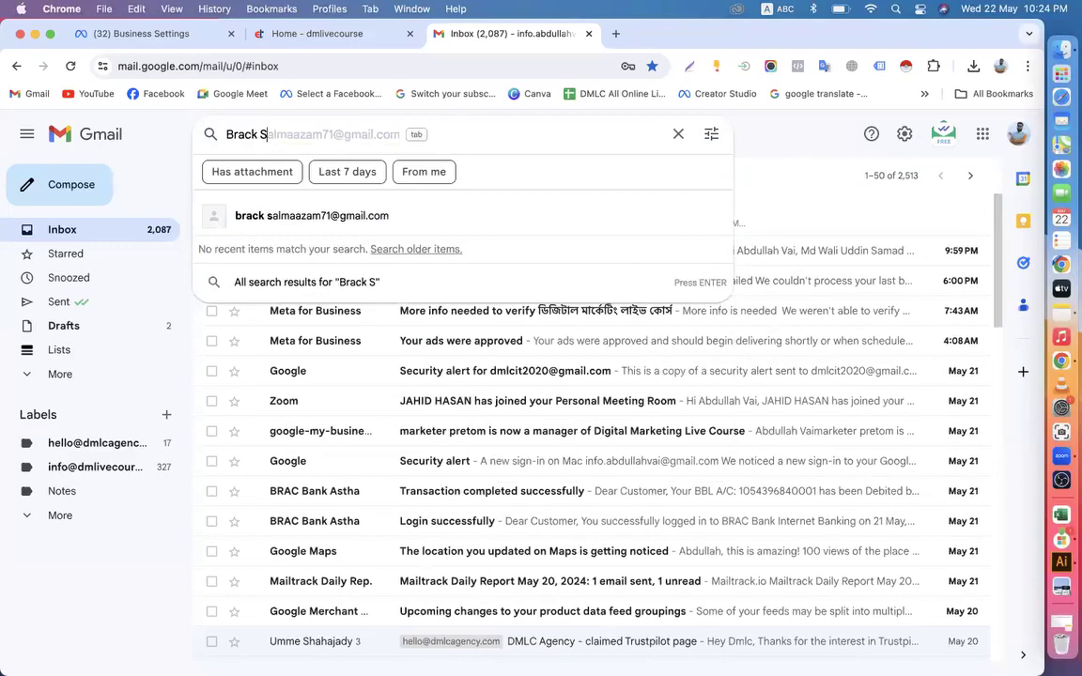
{"action": "key", "text": "BackSpace"}
{"action": "key", "text": "BackSpace"}
{"action": "key", "text": "BackSpace"}
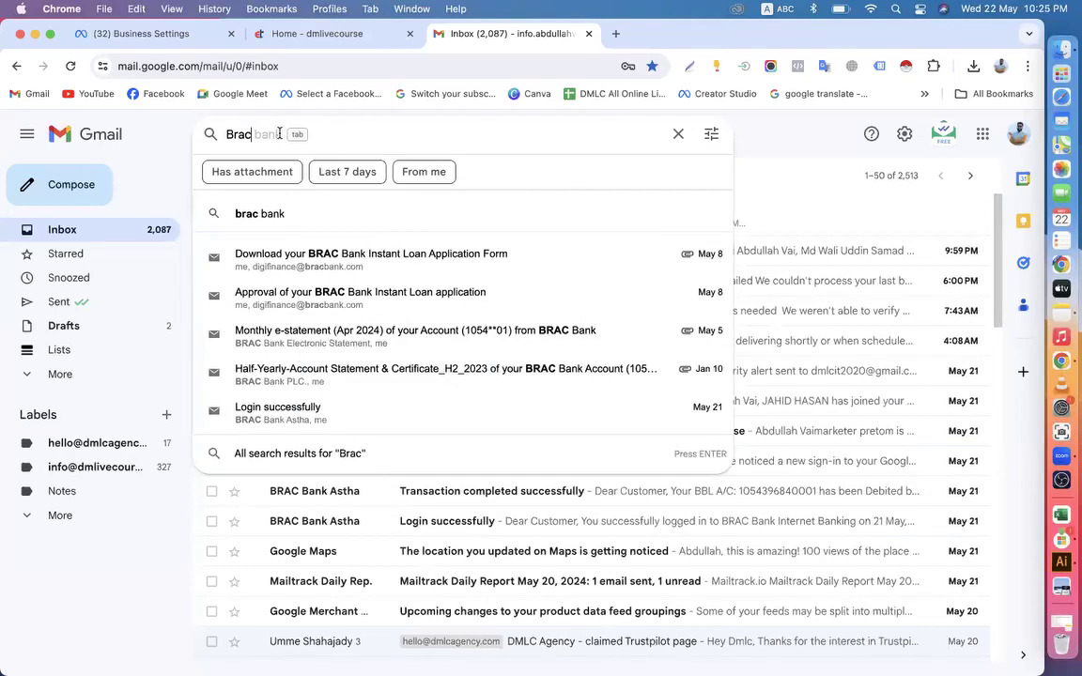
{"action": "type", "text": "St"}
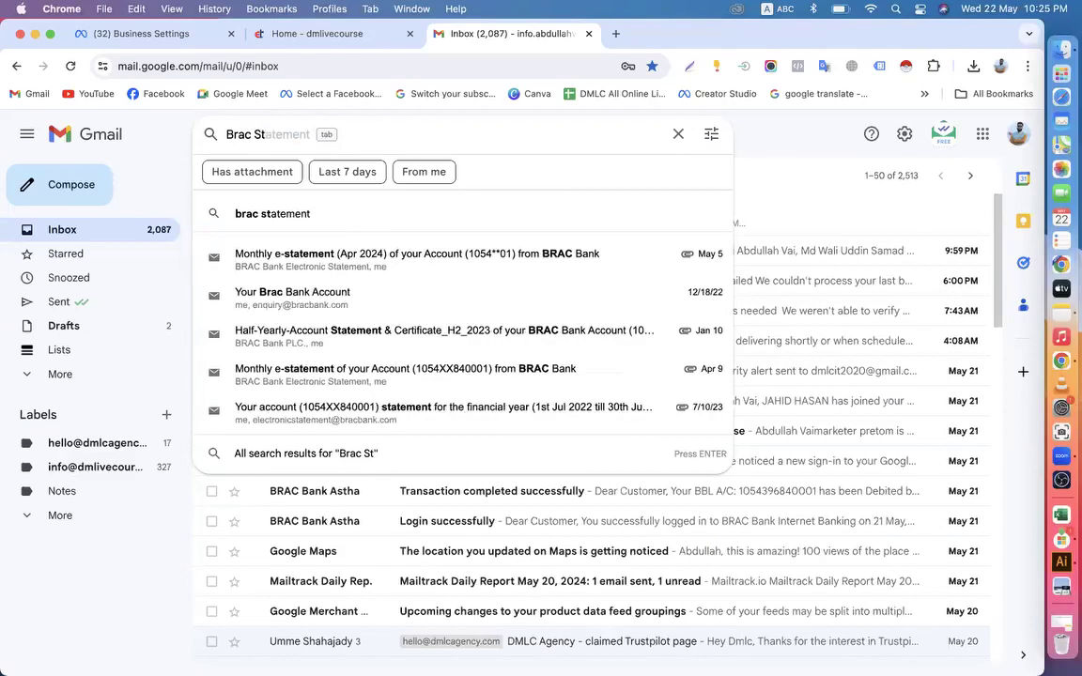
Open the May 5 BRAC Bank monthly e-statement email for Apr 2024 and examine its password instructions and PDF attachment
{"action": "left_click", "coordinate": [315, 260]}
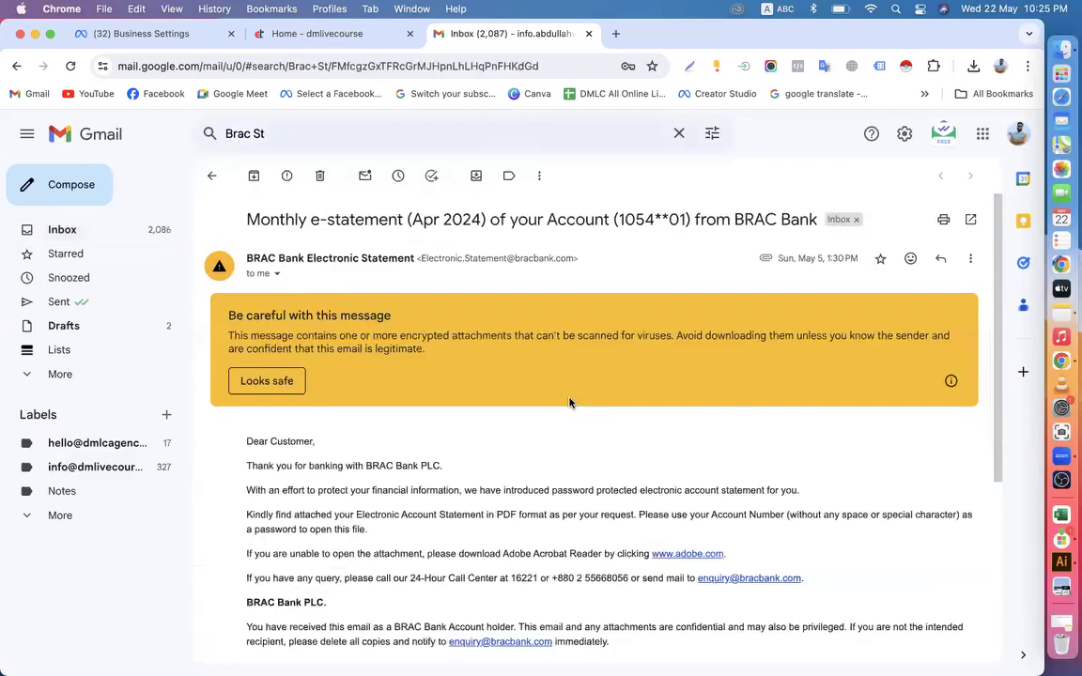
{"action": "scroll", "coordinate": [570, 402], "scroll_direction": "down", "scroll_amount": 5}
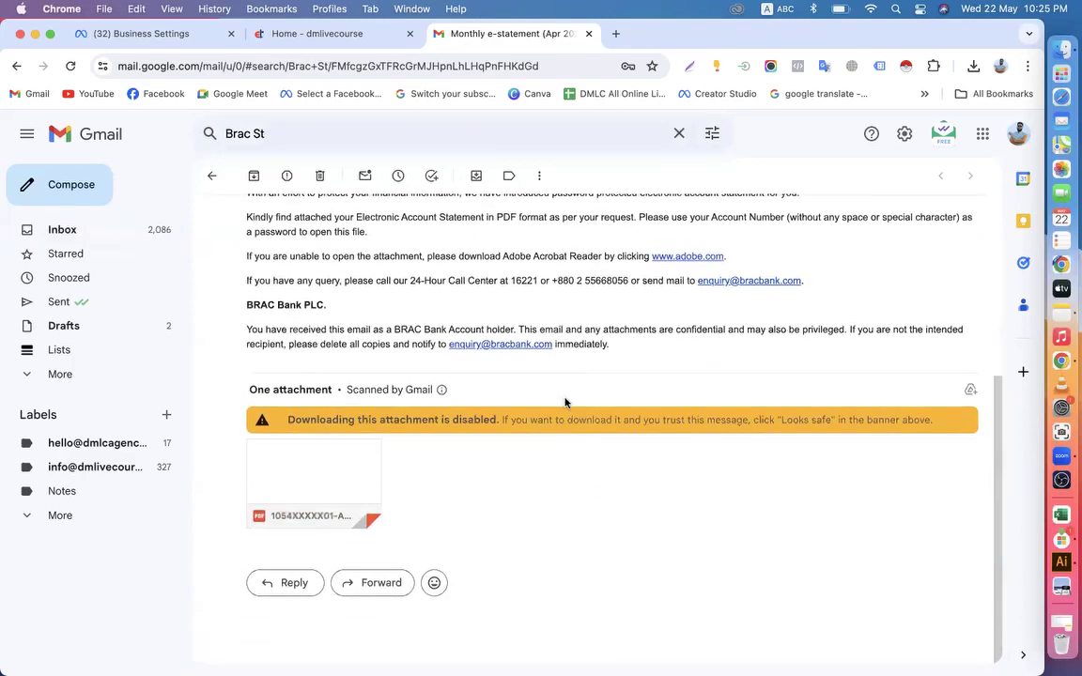
{"action": "mouse_move", "coordinate": [292, 478]}
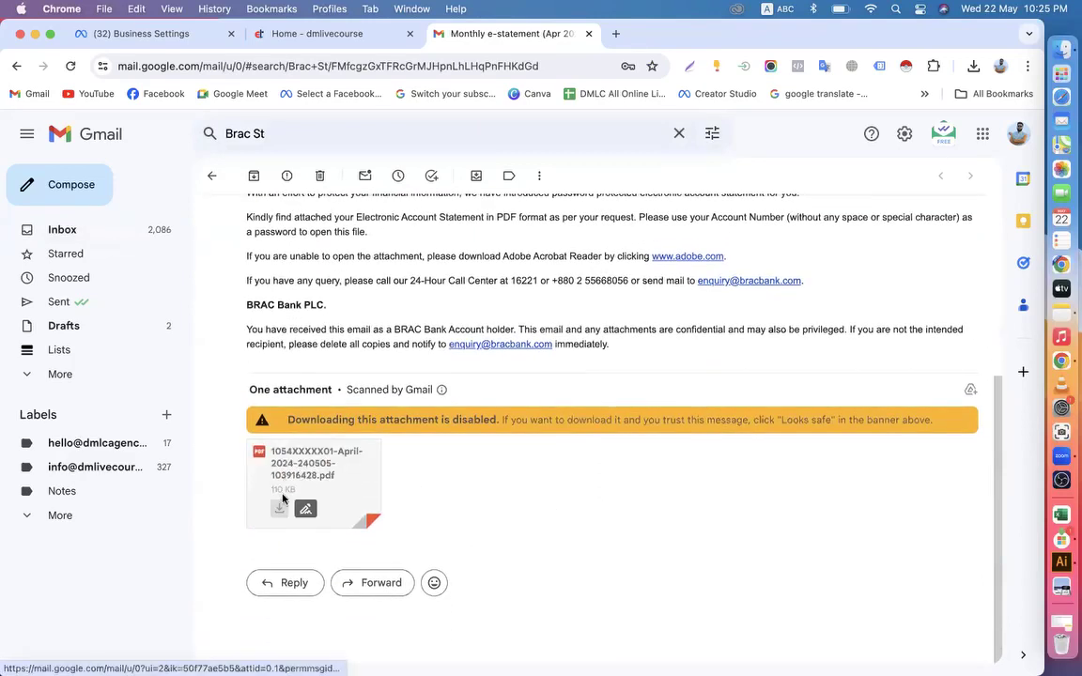
{"action": "scroll", "coordinate": [278, 513], "scroll_direction": "up", "scroll_amount": 3}
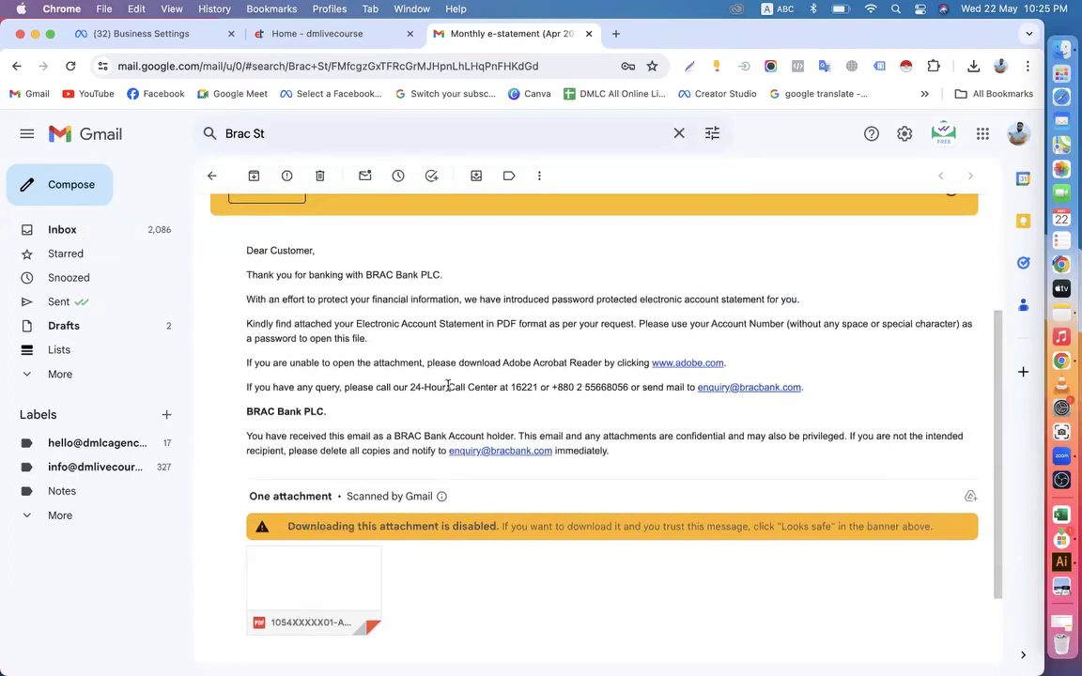
{"action": "scroll", "coordinate": [447, 386], "scroll_direction": "up", "scroll_amount": 4}
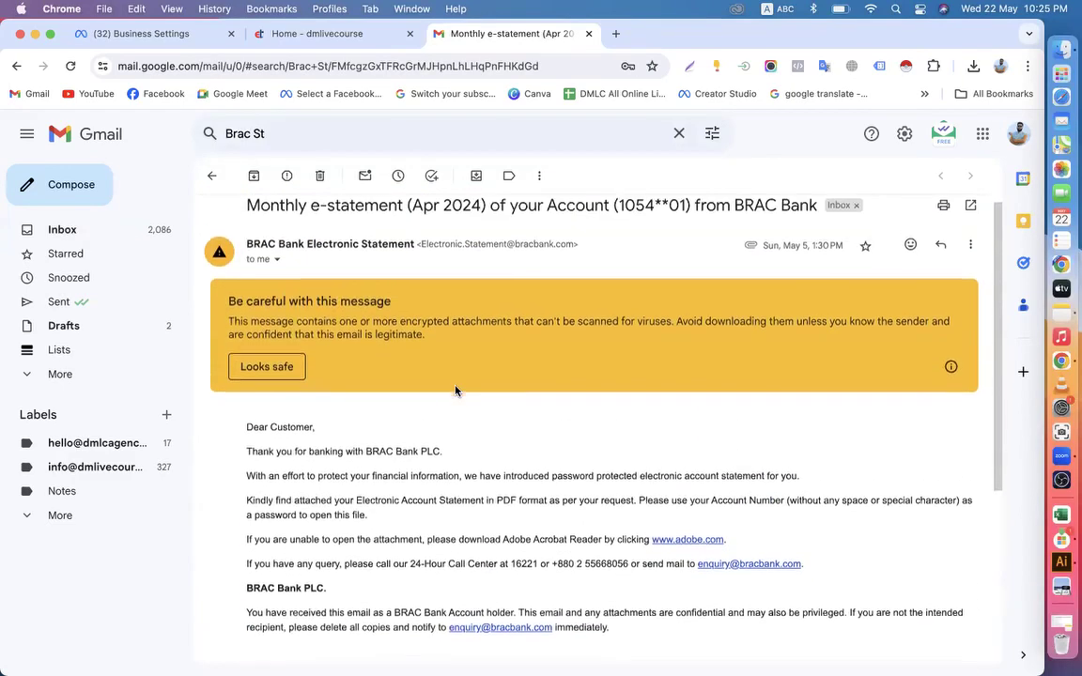
Review the BRAC Bank email's password instructions and open its attached April 2024 PDF statement
{"action": "scroll", "coordinate": [455, 391], "scroll_direction": "down", "scroll_amount": 3}
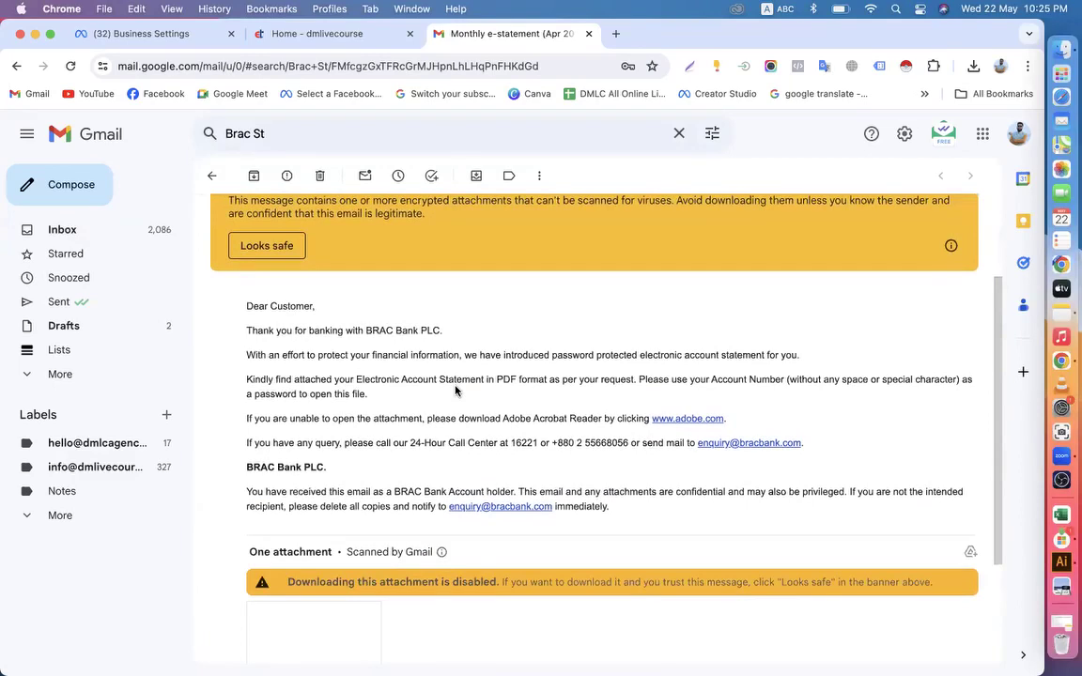
{"action": "scroll", "coordinate": [456, 391], "scroll_direction": "down", "scroll_amount": 1}
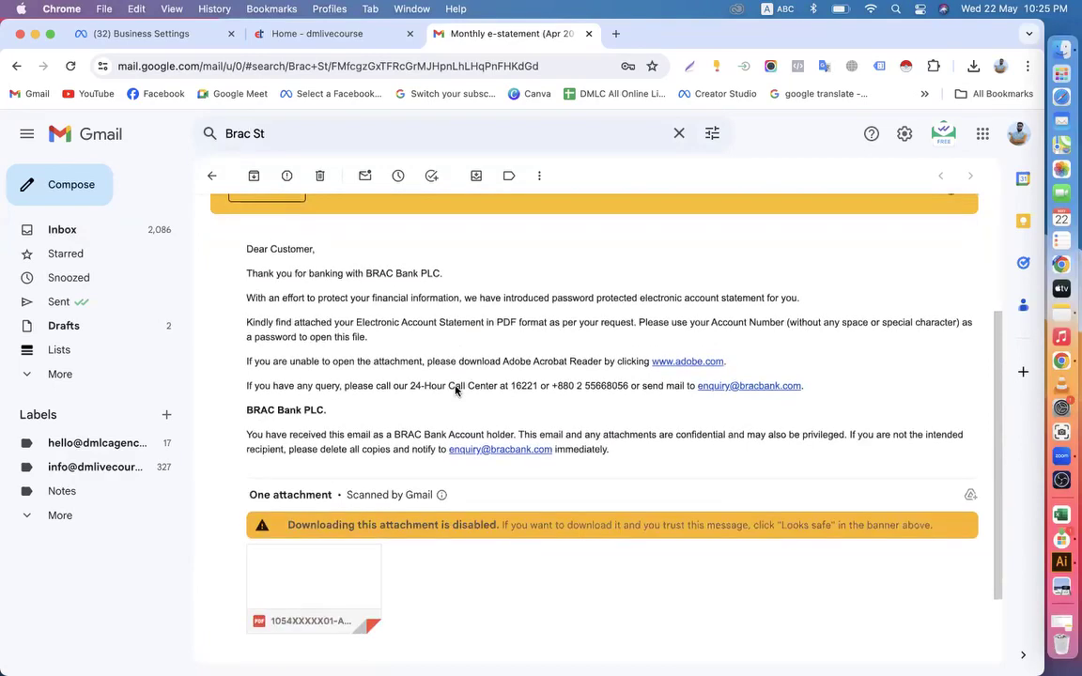
{"action": "scroll", "coordinate": [456, 391], "scroll_direction": "up", "scroll_amount": 2}
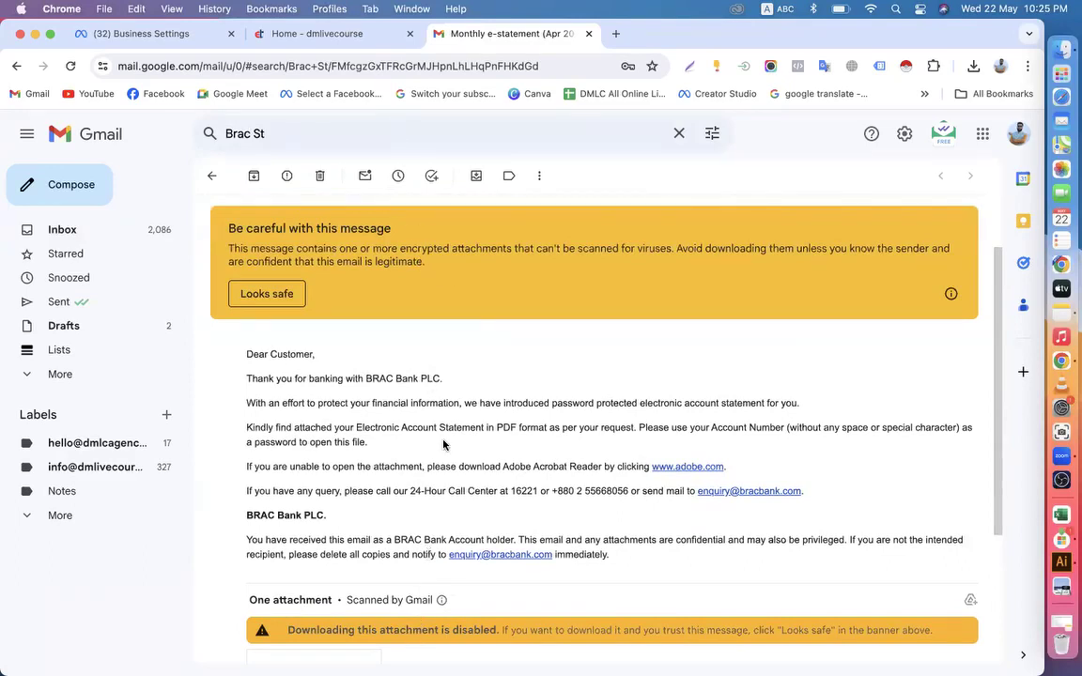
{"action": "scroll", "coordinate": [443, 444], "scroll_direction": "down", "scroll_amount": 2}
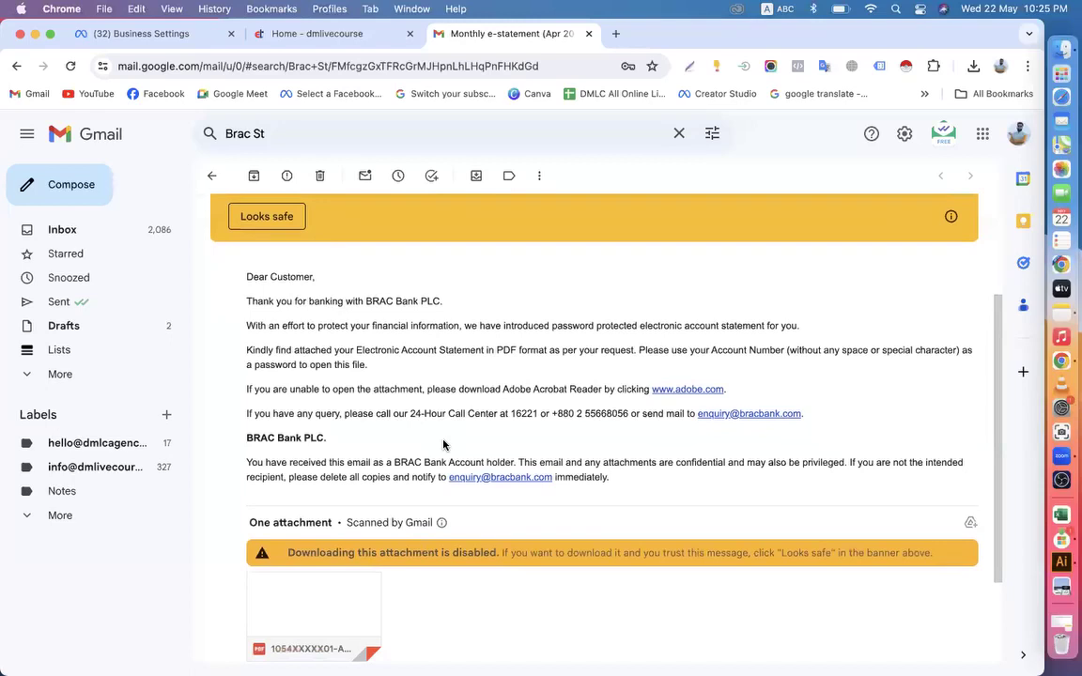
{"action": "scroll", "coordinate": [443, 444], "scroll_direction": "down", "scroll_amount": 1}
{"action": "scroll", "coordinate": [442, 447], "scroll_direction": "up", "scroll_amount": 2}
{"action": "scroll", "coordinate": [442, 444], "scroll_direction": "down", "scroll_amount": 5}
{"action": "mouse_move", "coordinate": [278, 515]}
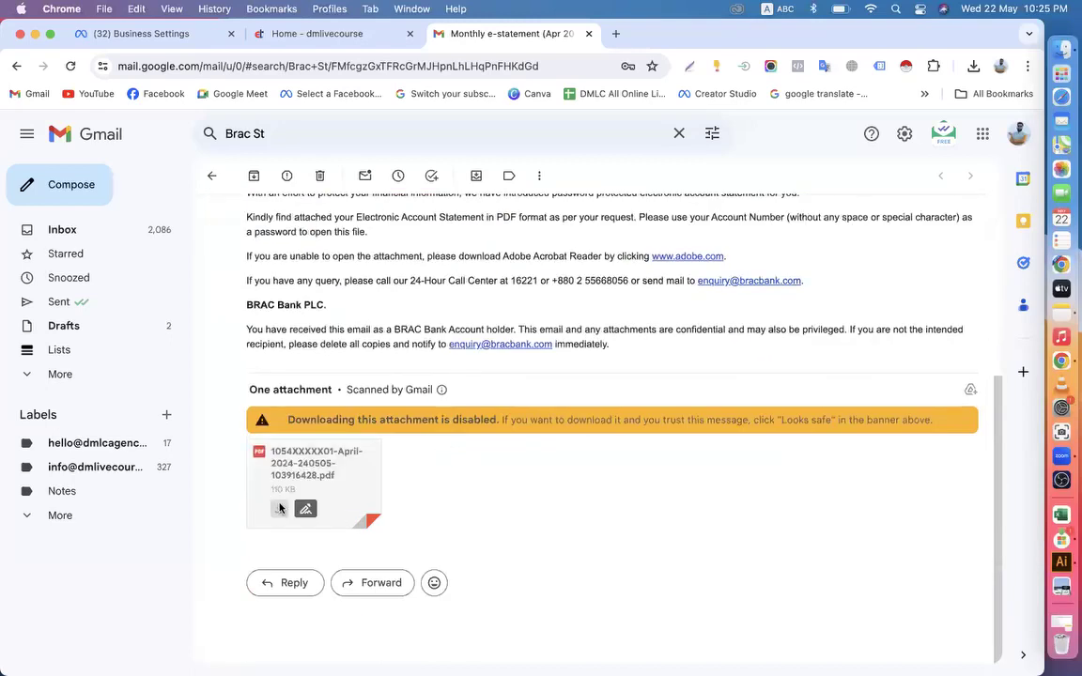
{"action": "left_click", "coordinate": [283, 437]}
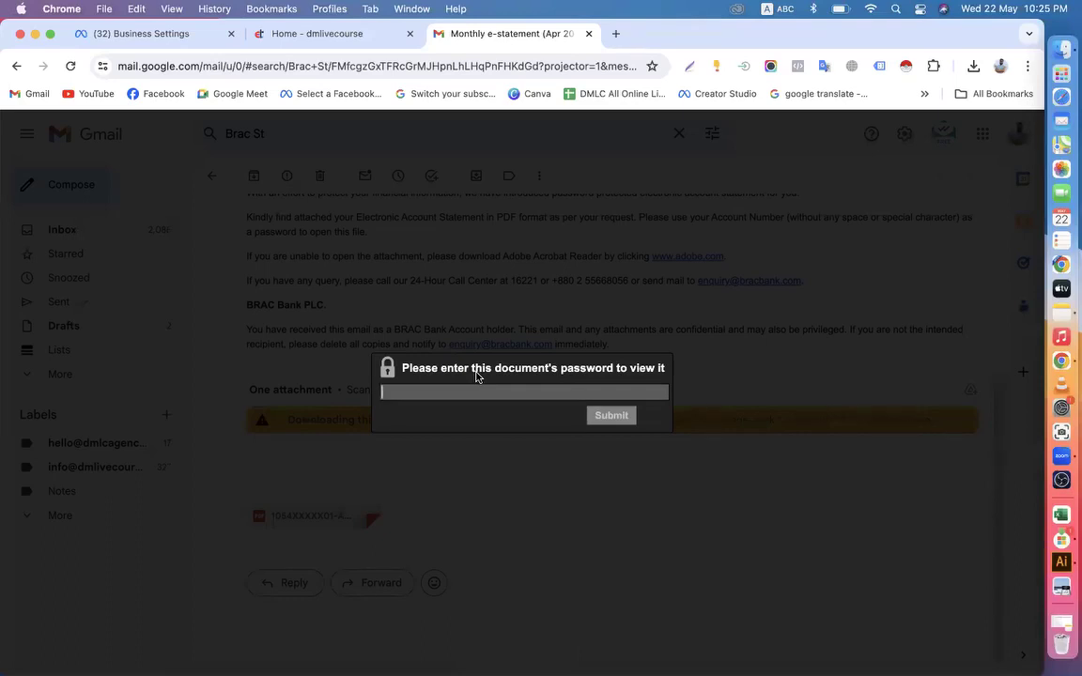
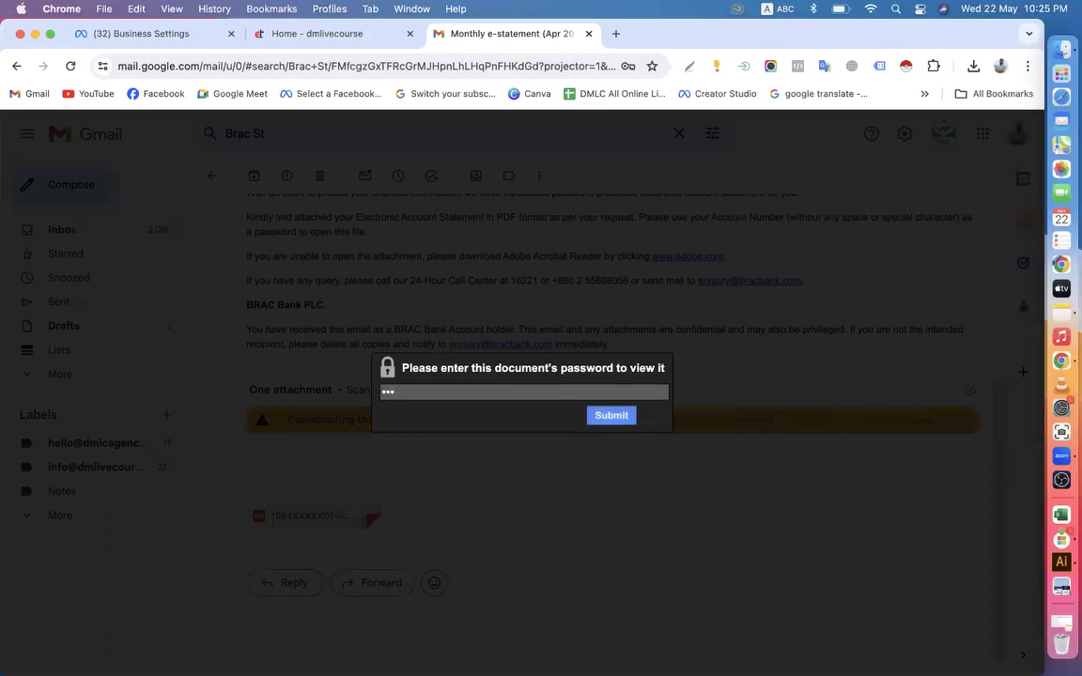
Unlock the BRAC Bank PDF with the document password and examine its address, account summary and transactions
{"action": "left_click", "coordinate": [611, 415]}
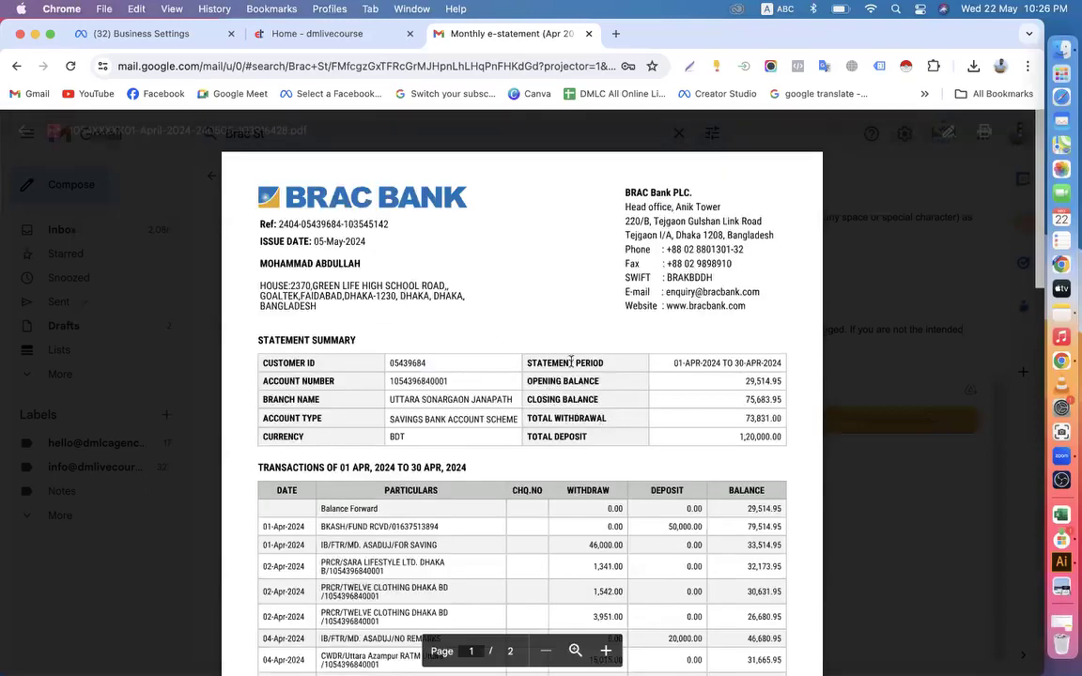
{"action": "scroll", "coordinate": [571, 361], "scroll_direction": "down", "scroll_amount": 15}
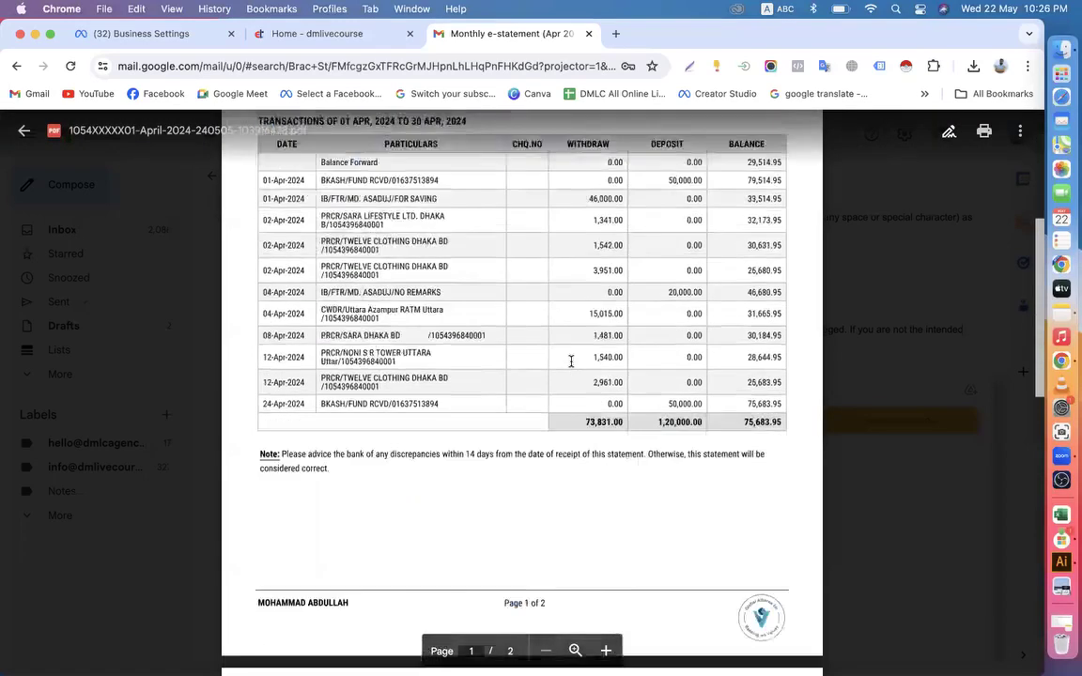
{"action": "scroll", "coordinate": [571, 361], "scroll_direction": "up", "scroll_amount": 15}
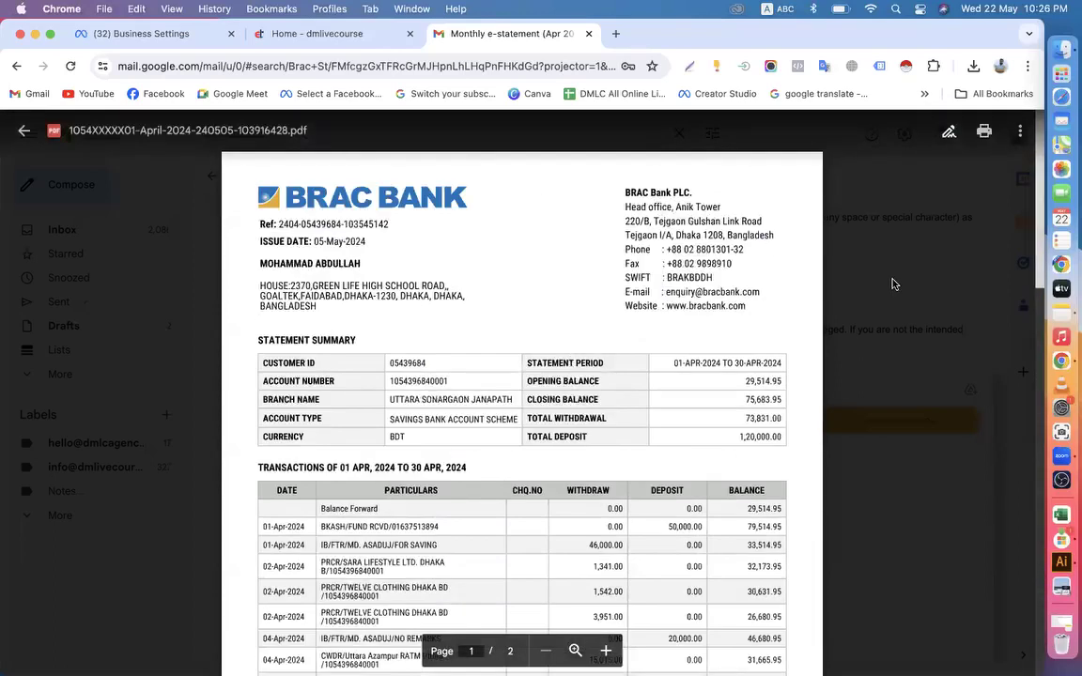
{"action": "left_click", "coordinate": [1021, 133]}
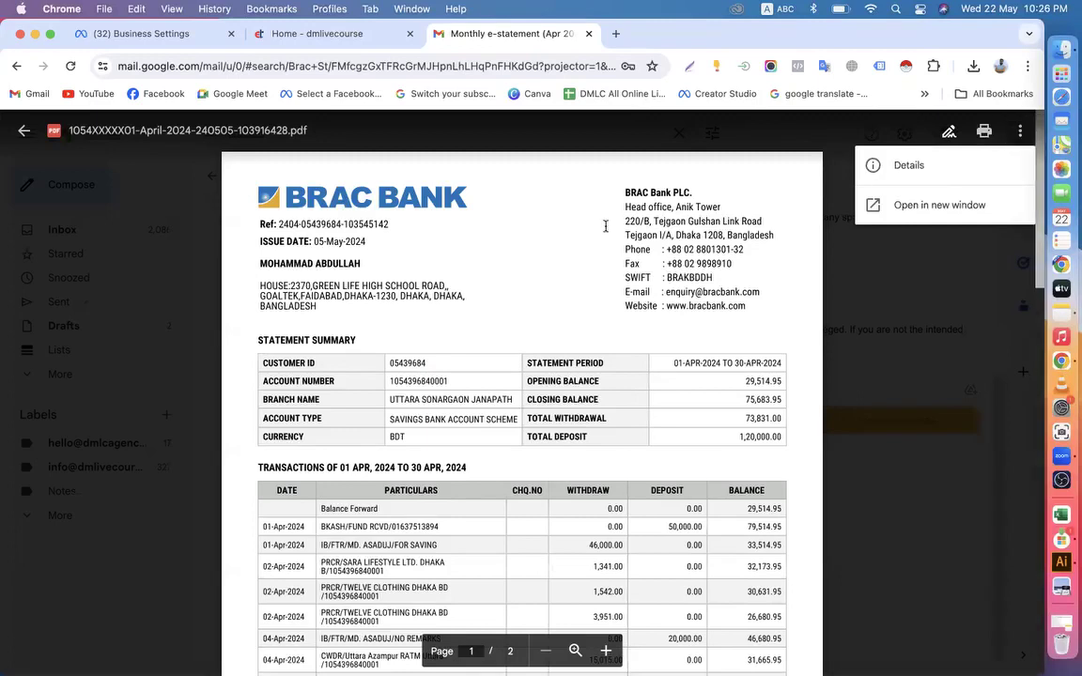
{"action": "left_click", "coordinate": [493, 243]}
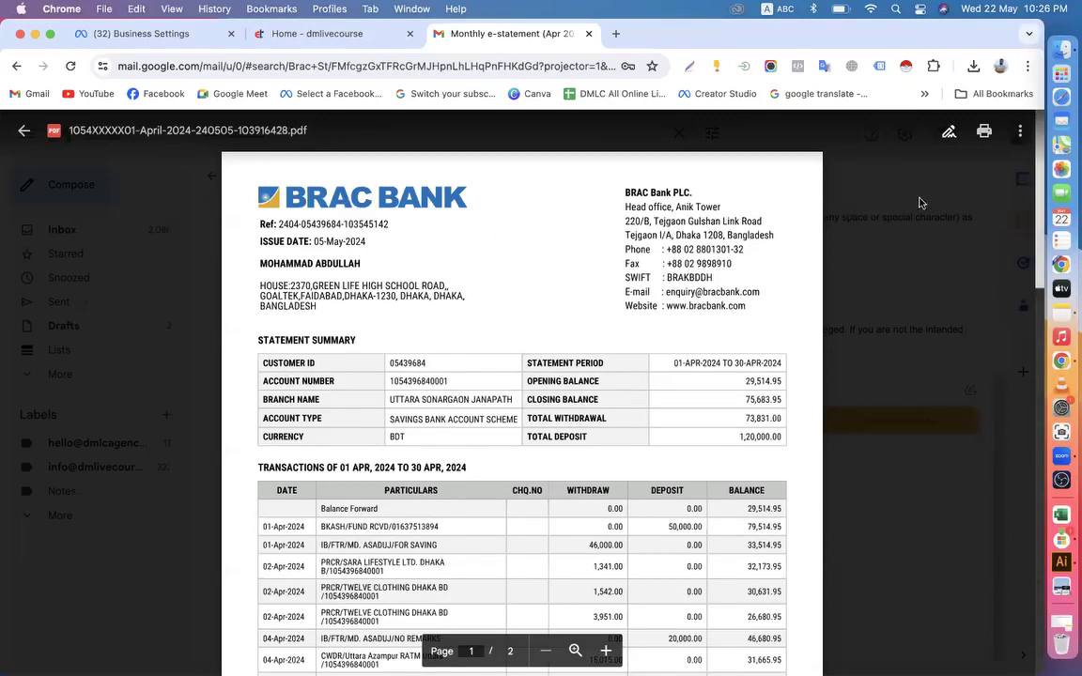
{"action": "left_click", "coordinate": [950, 134]}
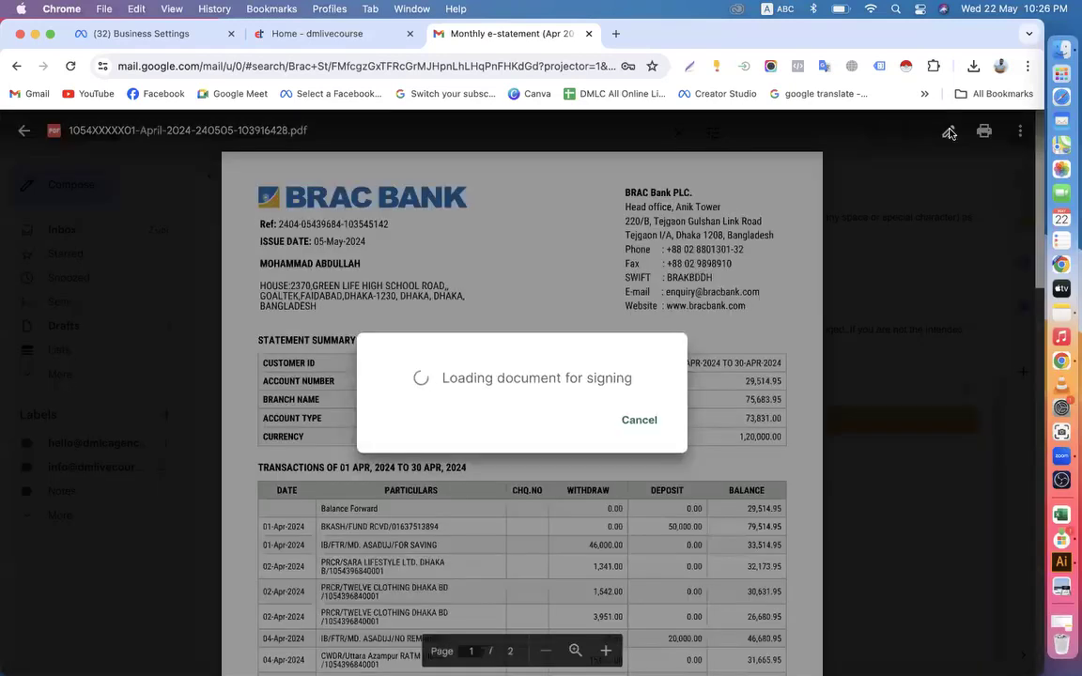
{"action": "left_click", "coordinate": [641, 422]}
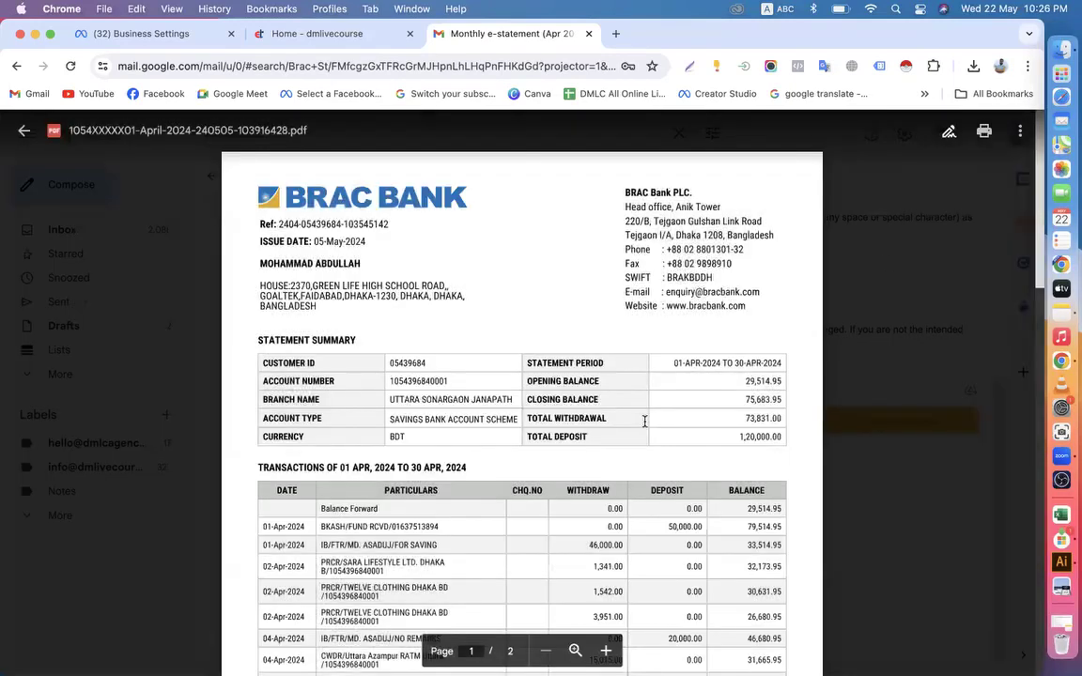
Open the printable version of the statement and save it to the Downloads folder as "Bank statement"
{"action": "left_click", "coordinate": [983, 132]}
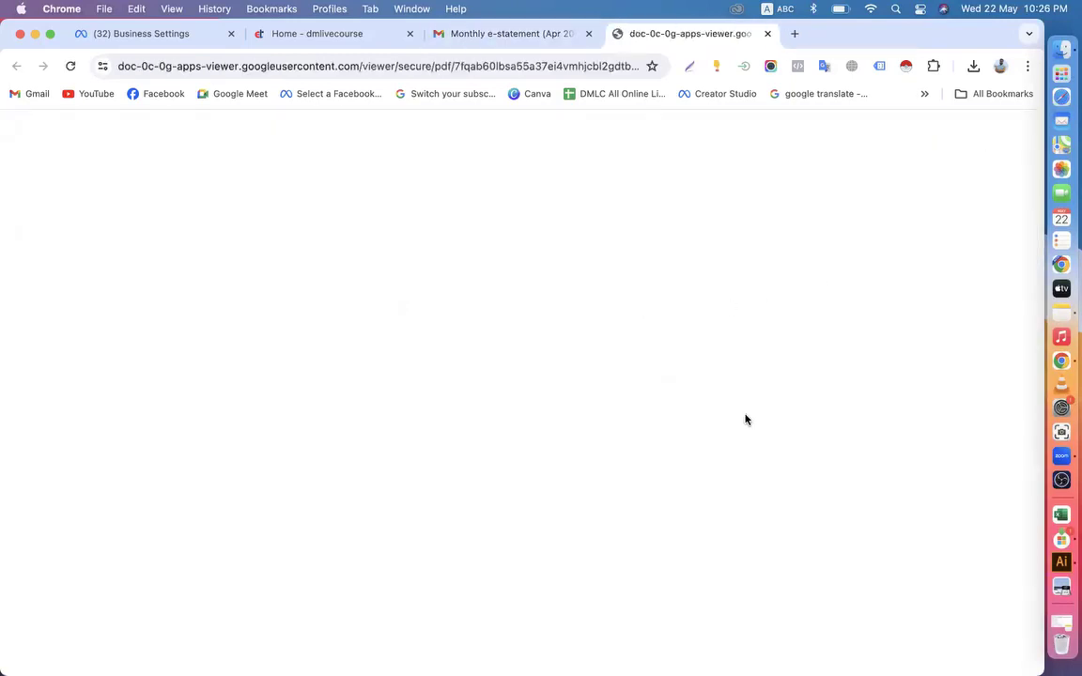
{"action": "scroll", "coordinate": [673, 406], "scroll_direction": "down", "scroll_amount": 15}
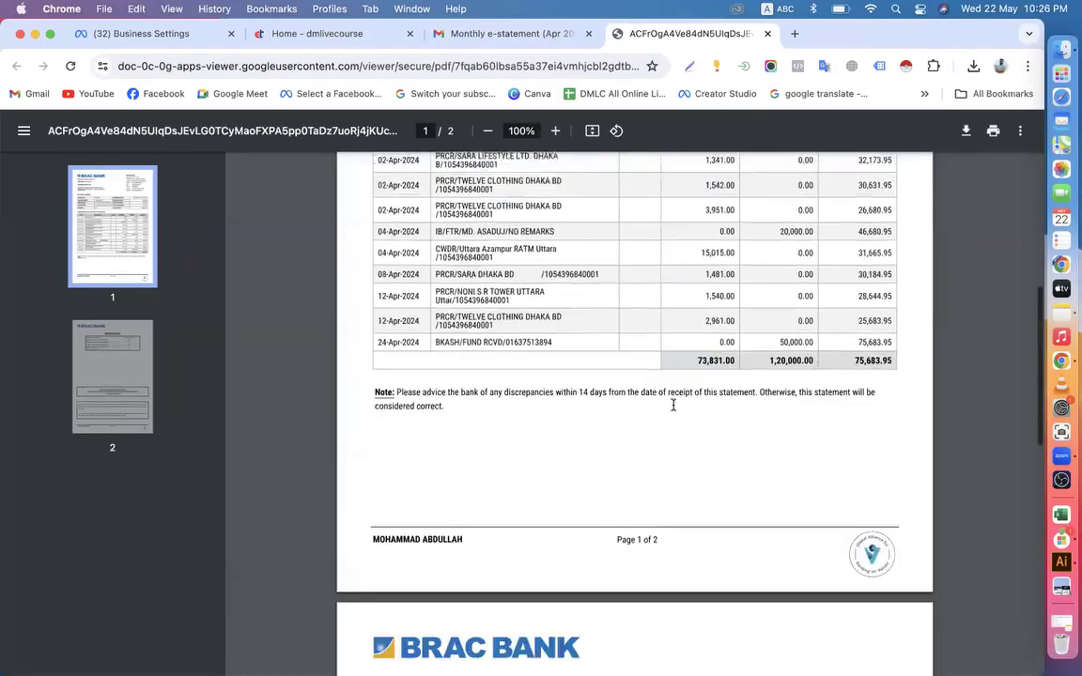
{"action": "left_click", "coordinate": [966, 133]}
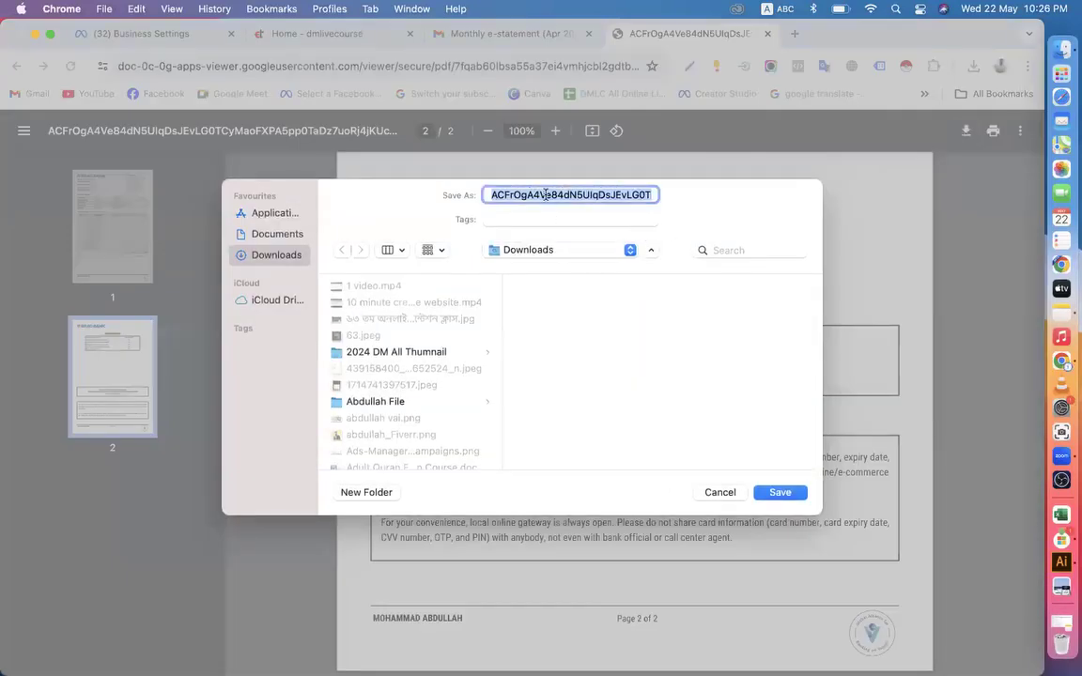
{"action": "type", "text": "Bank"}
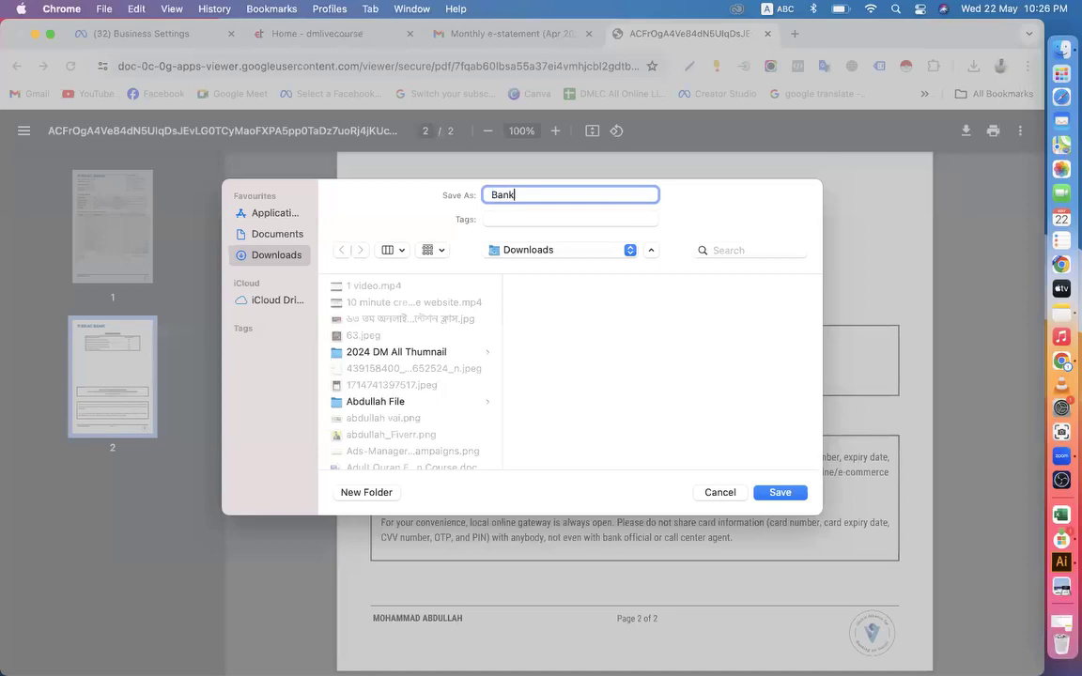
{"action": "type", "text": " statement"}
{"action": "left_click", "coordinate": [779, 491]}
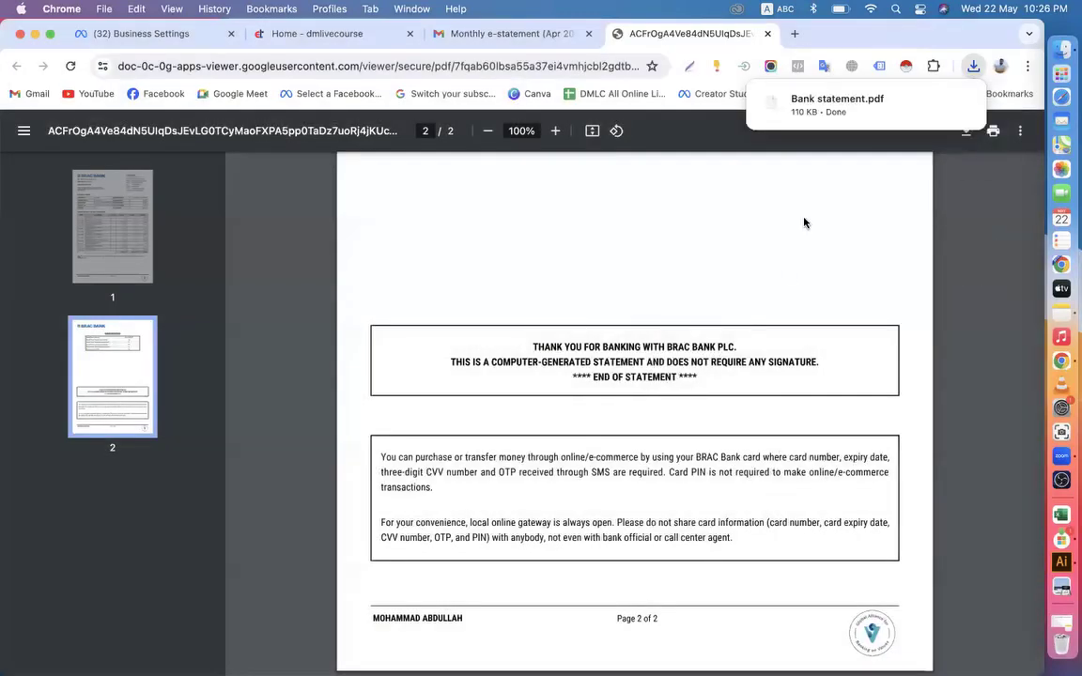
Return to the Meta Business Settings verification form and upload Bank statement.pdf from Downloads as the business bank statement
{"action": "left_click", "coordinate": [178, 36]}
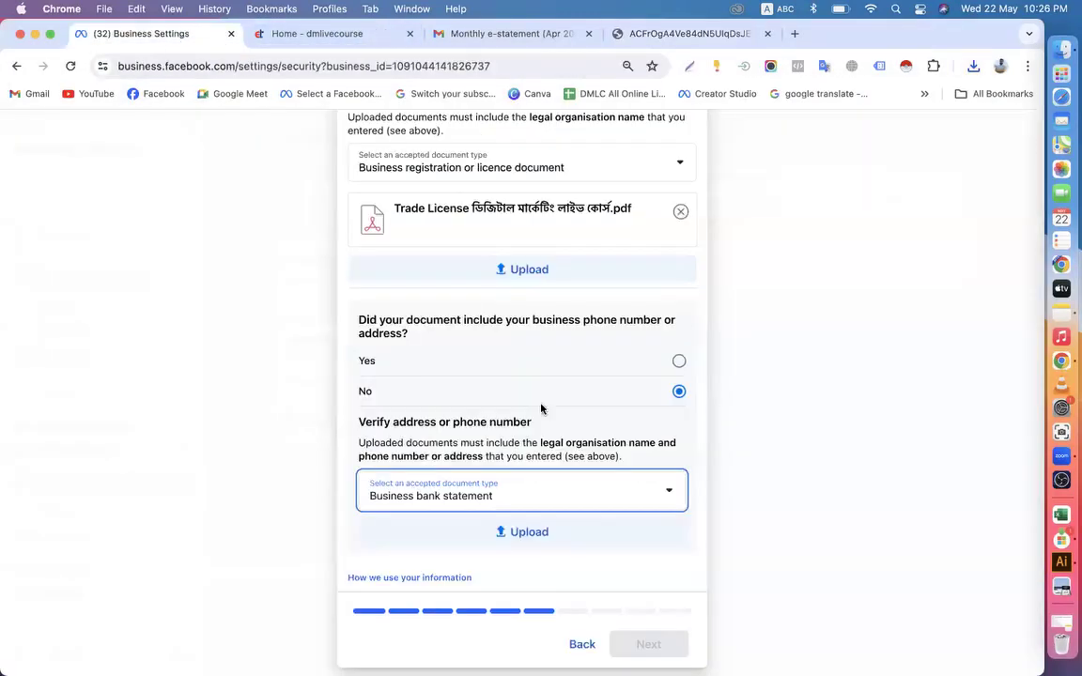
{"action": "scroll", "coordinate": [505, 455], "scroll_direction": "down", "scroll_amount": 1}
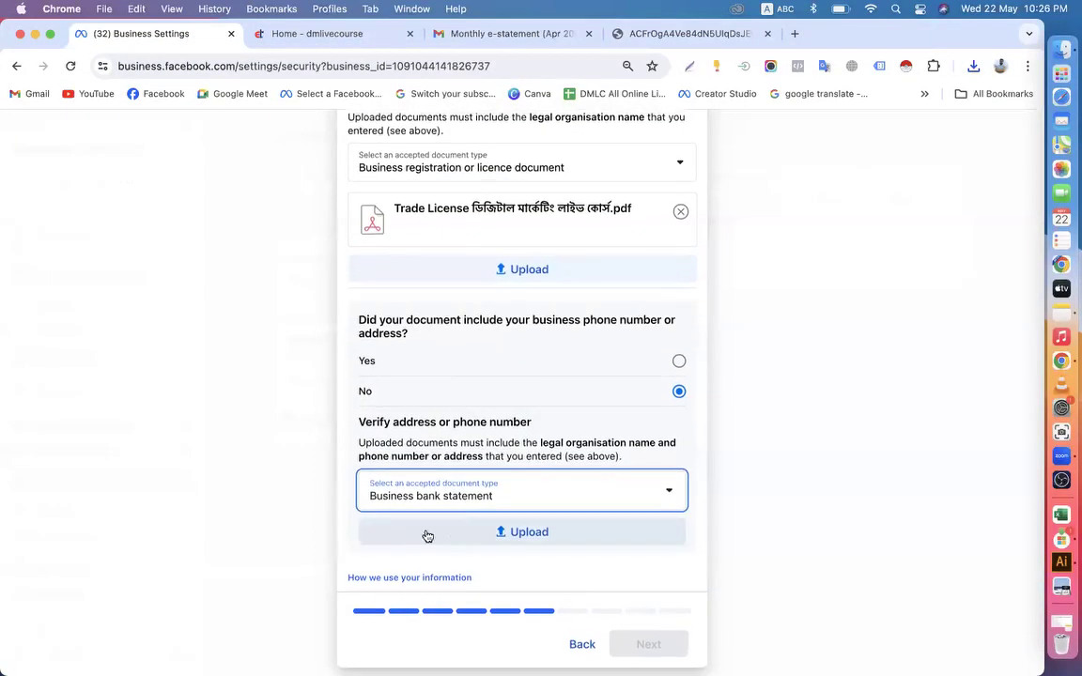
{"action": "left_click", "coordinate": [456, 539]}
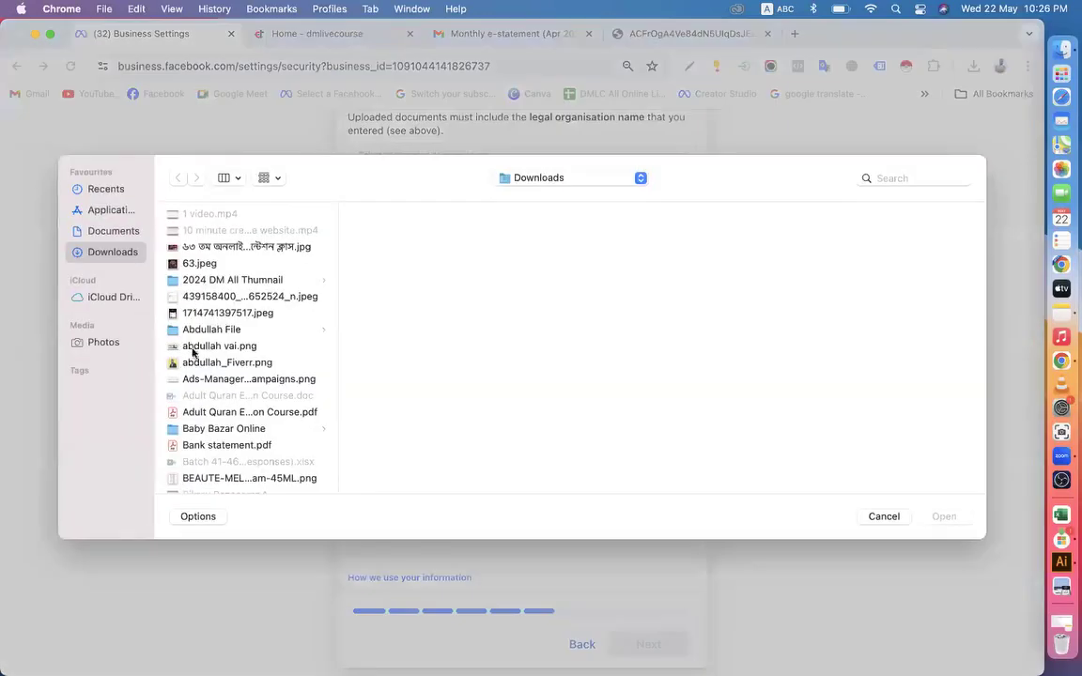
{"action": "left_click", "coordinate": [206, 381]}
{"action": "key", "text": "b"}
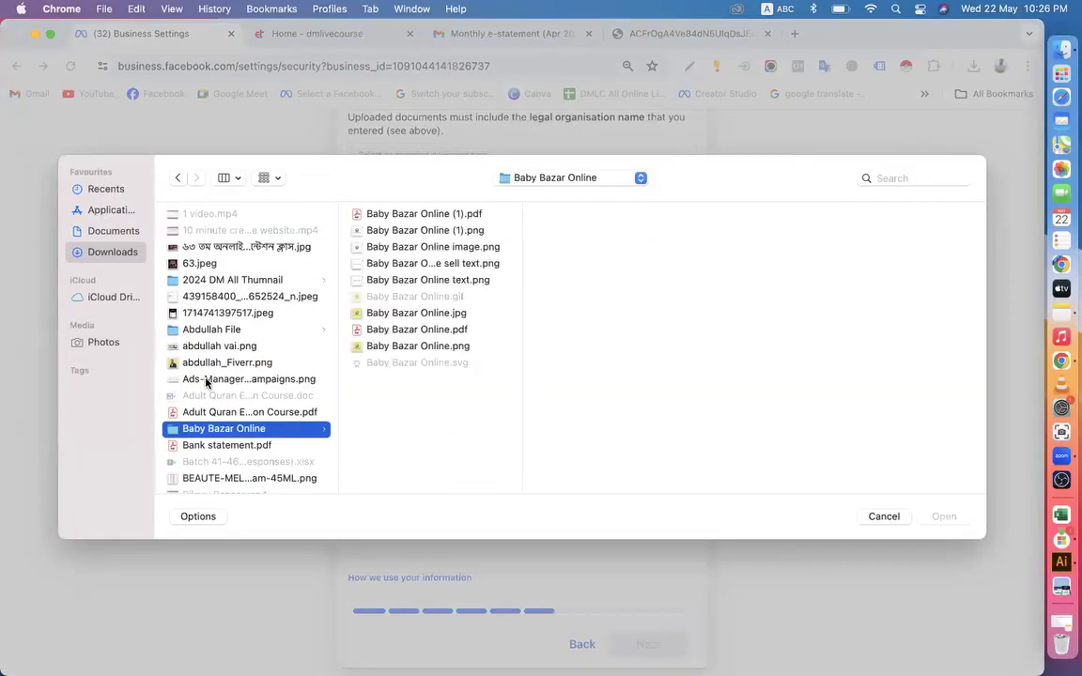
{"action": "left_click", "coordinate": [193, 444]}
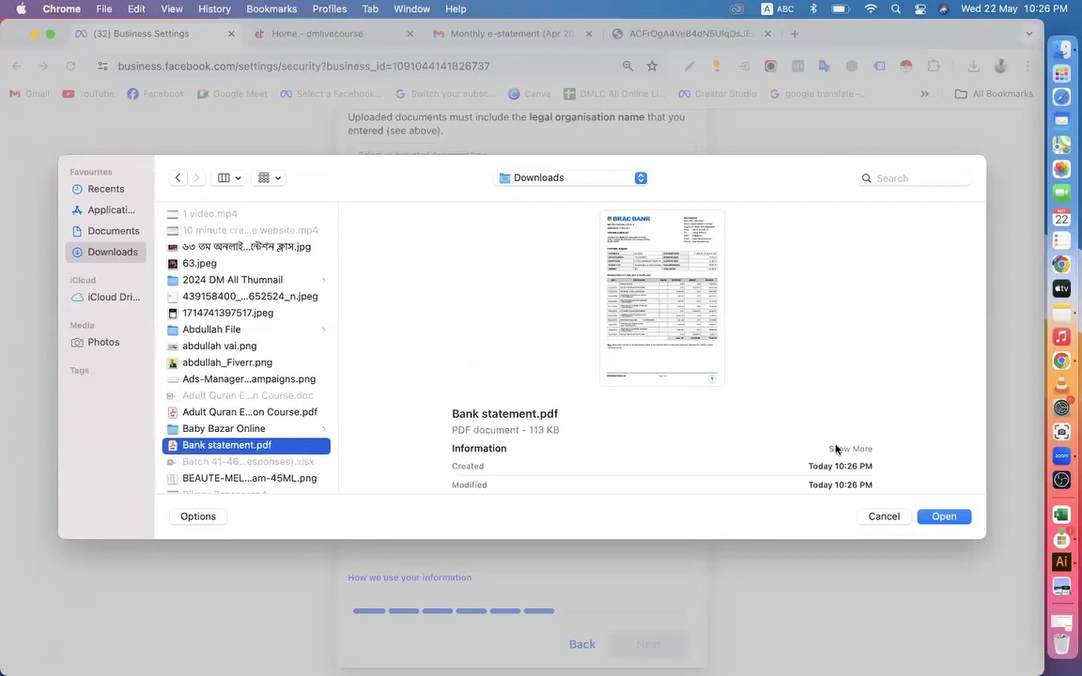
{"action": "left_click", "coordinate": [938, 525]}
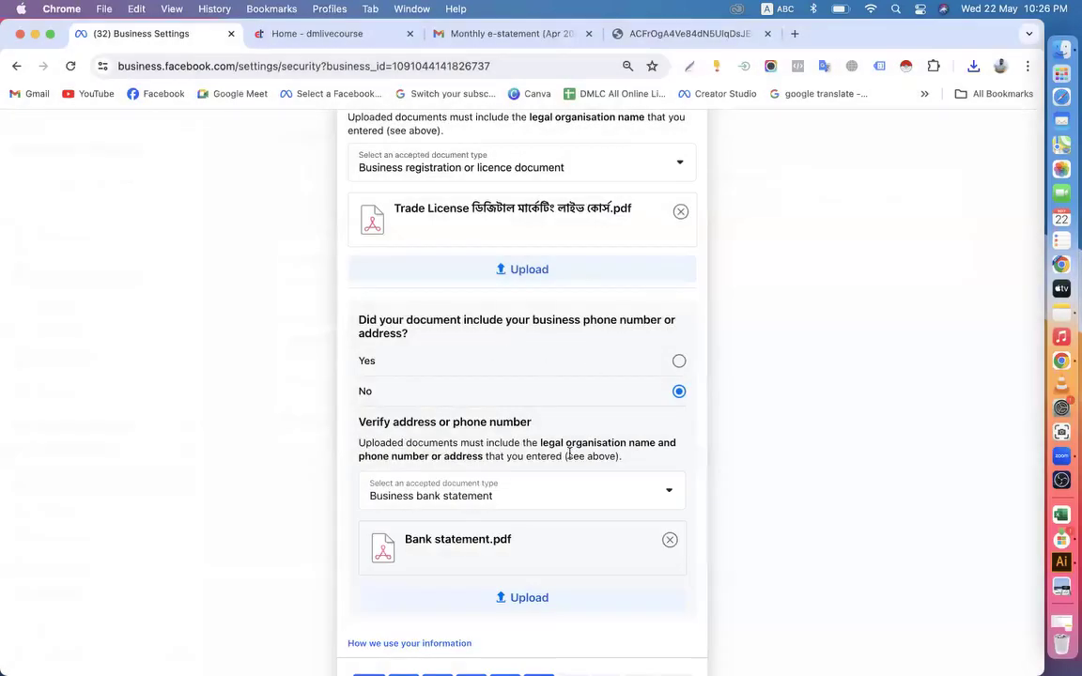
Review the uploaded trade licence and bank statement, and continue the verification to the email address confirmation
{"action": "scroll", "coordinate": [569, 454], "scroll_direction": "down", "scroll_amount": 2}
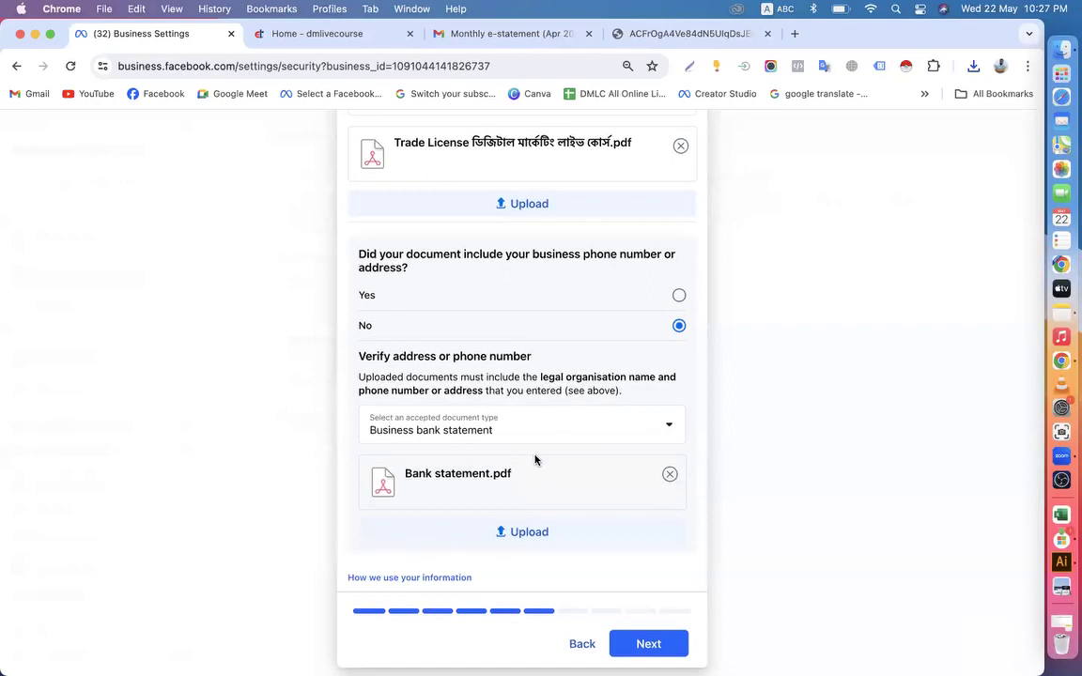
{"action": "scroll", "coordinate": [536, 459], "scroll_direction": "up", "scroll_amount": 4}
{"action": "scroll", "coordinate": [536, 452], "scroll_direction": "down", "scroll_amount": 2}
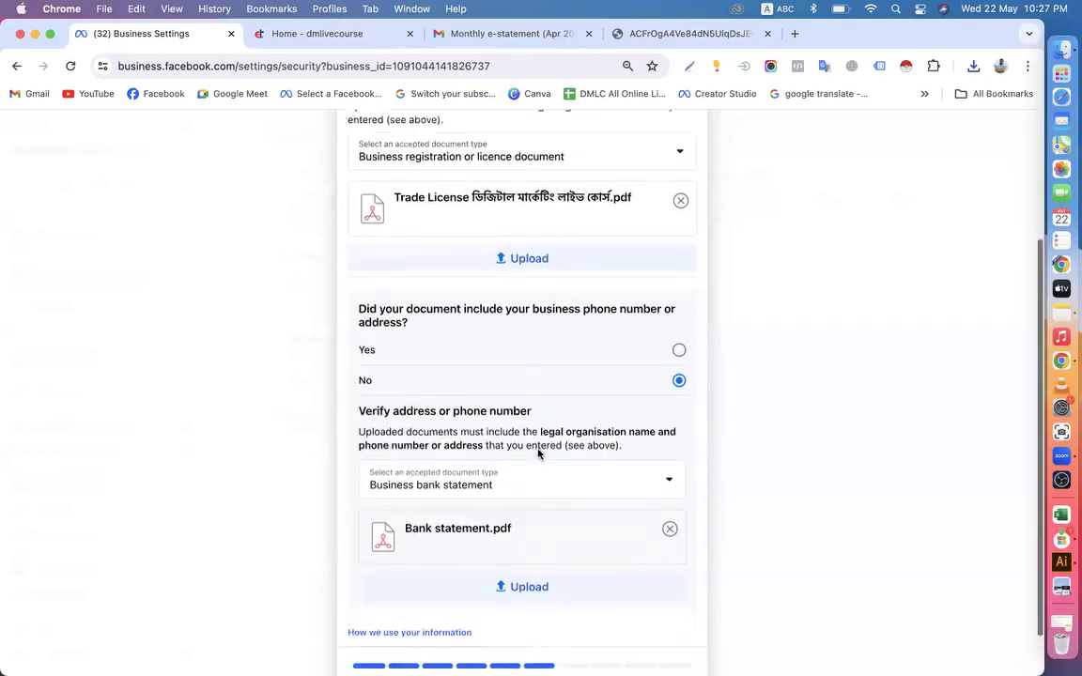
{"action": "scroll", "coordinate": [488, 414], "scroll_direction": "up", "scroll_amount": 3}
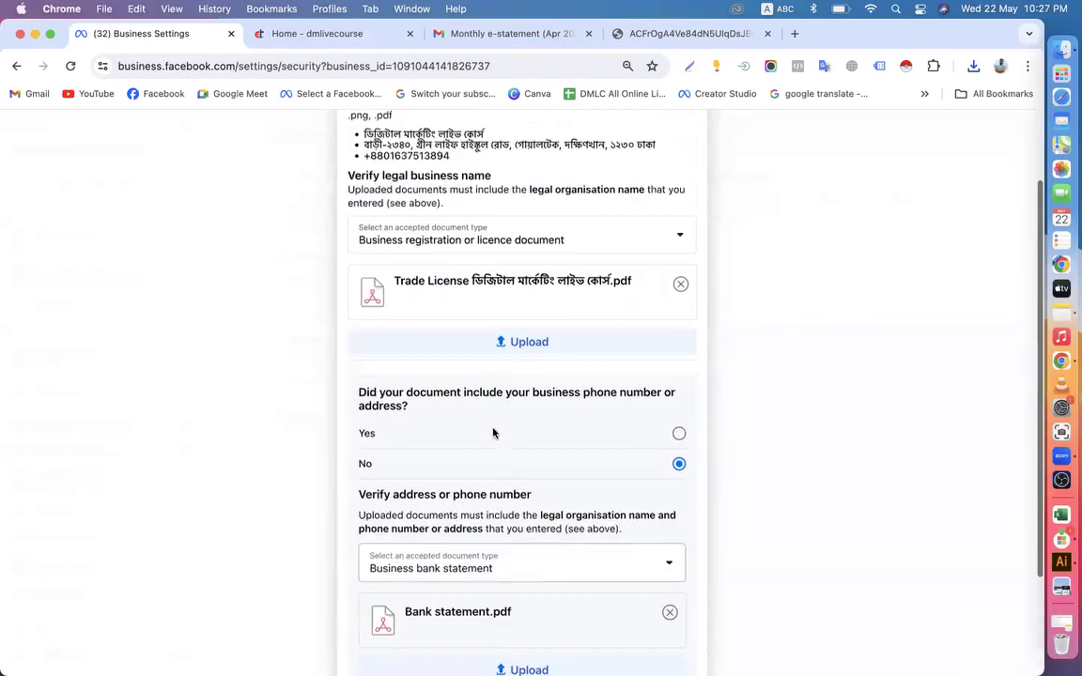
{"action": "scroll", "coordinate": [504, 469], "scroll_direction": "down", "scroll_amount": 5}
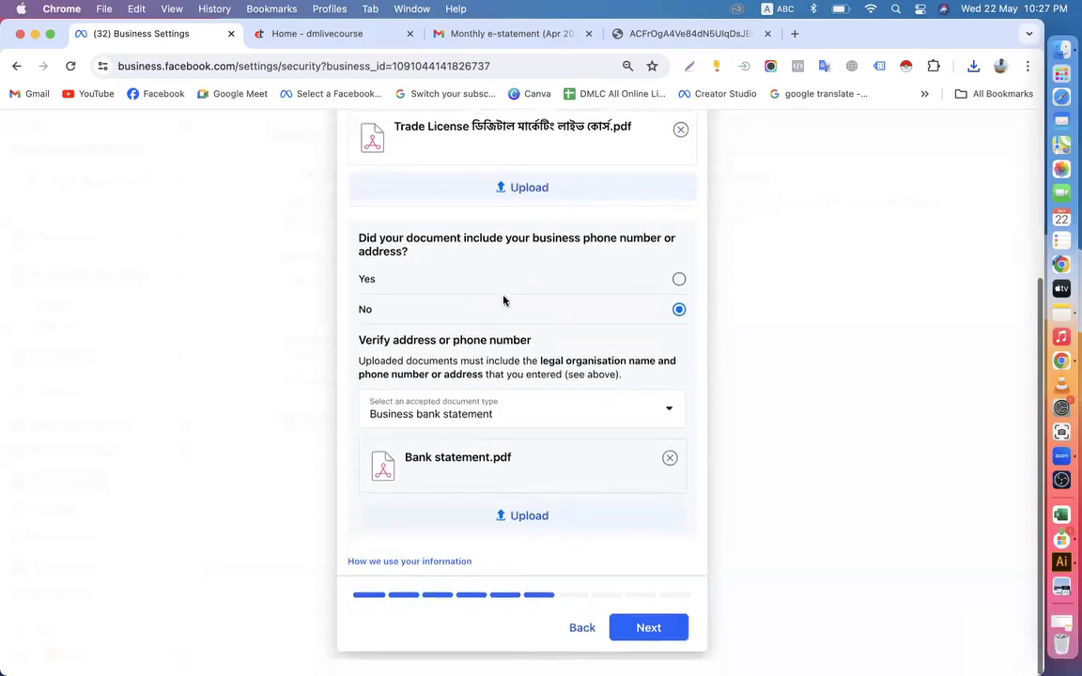
{"action": "left_click", "coordinate": [648, 643]}
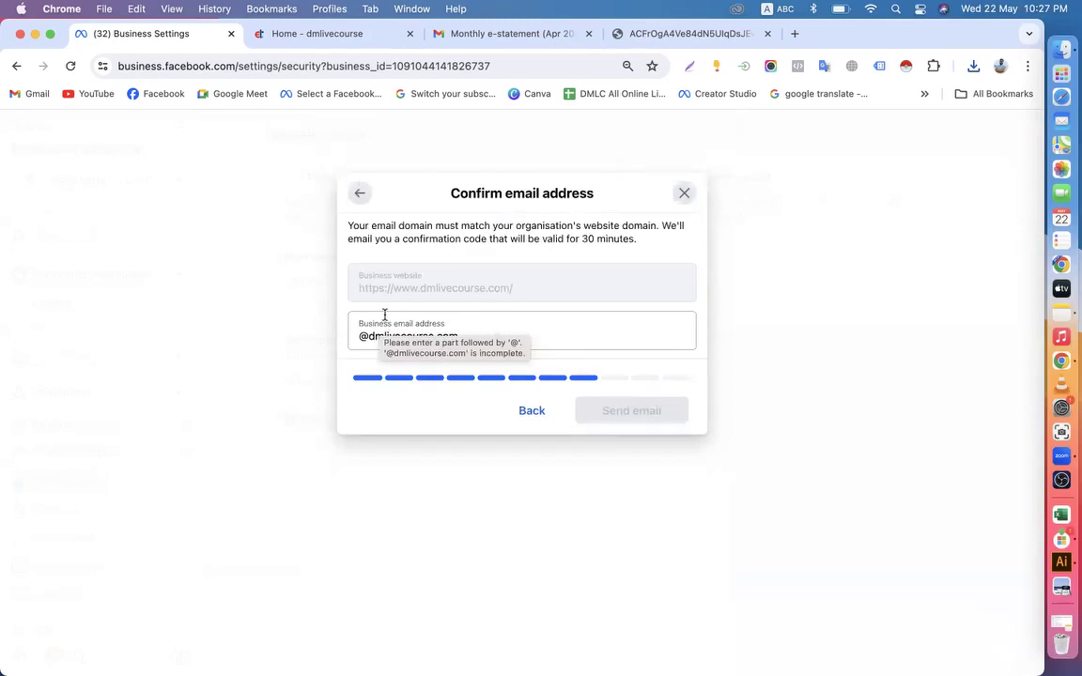
Complete the business email address on the dmlivecourse.com domain and send the confirmation code email to it
{"action": "left_click", "coordinate": [359, 336]}
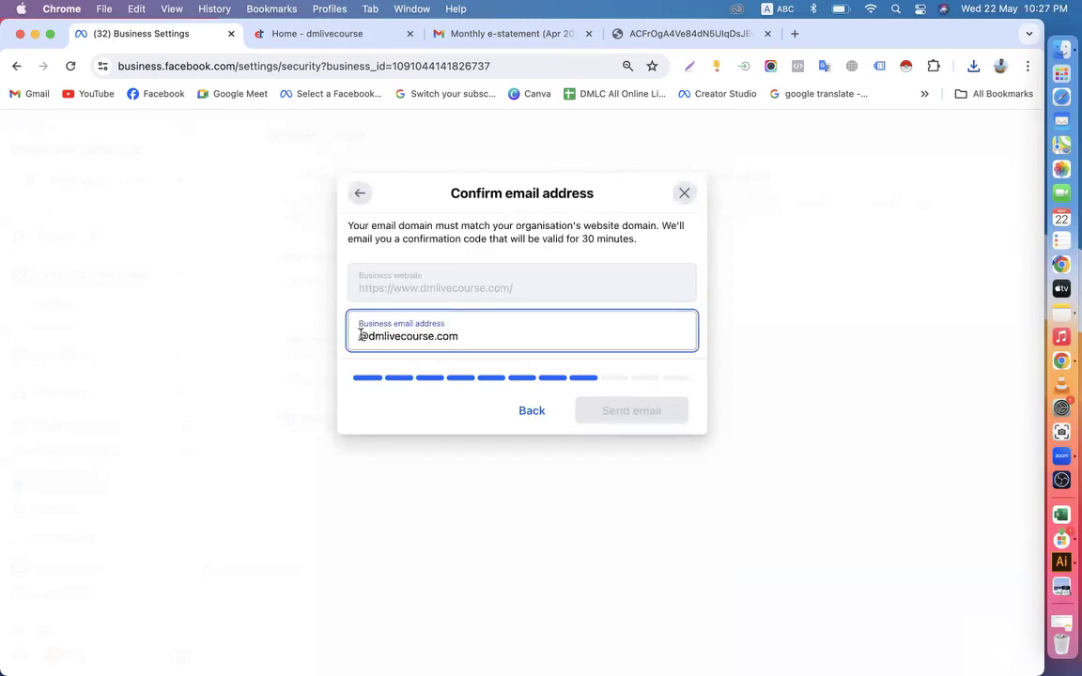
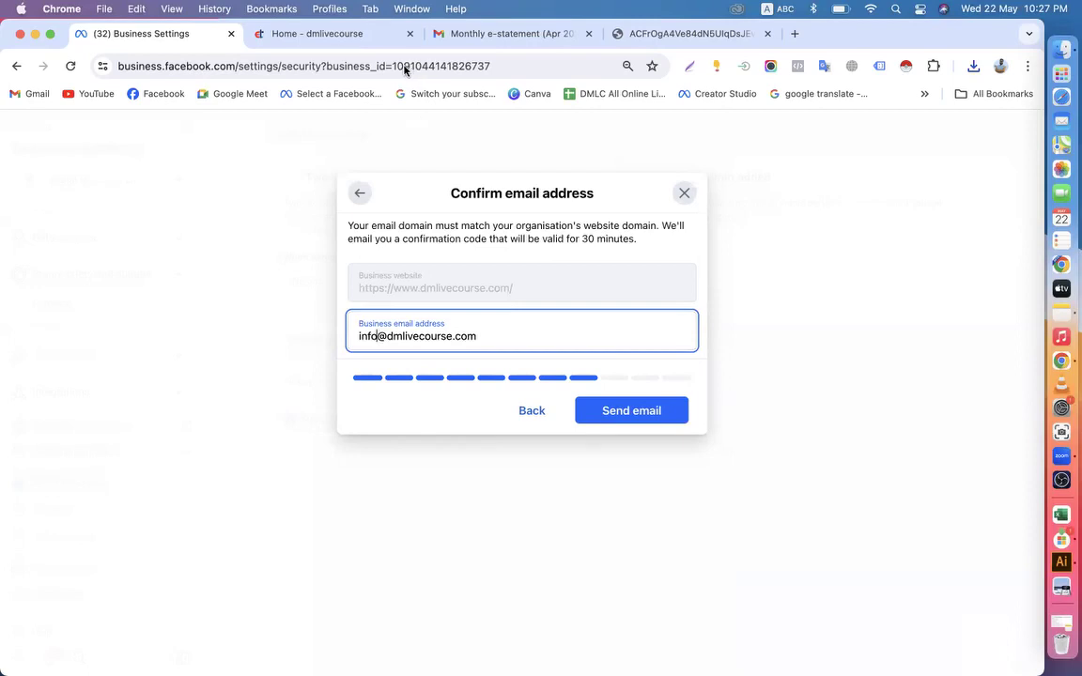
{"action": "left_click", "coordinate": [609, 411]}
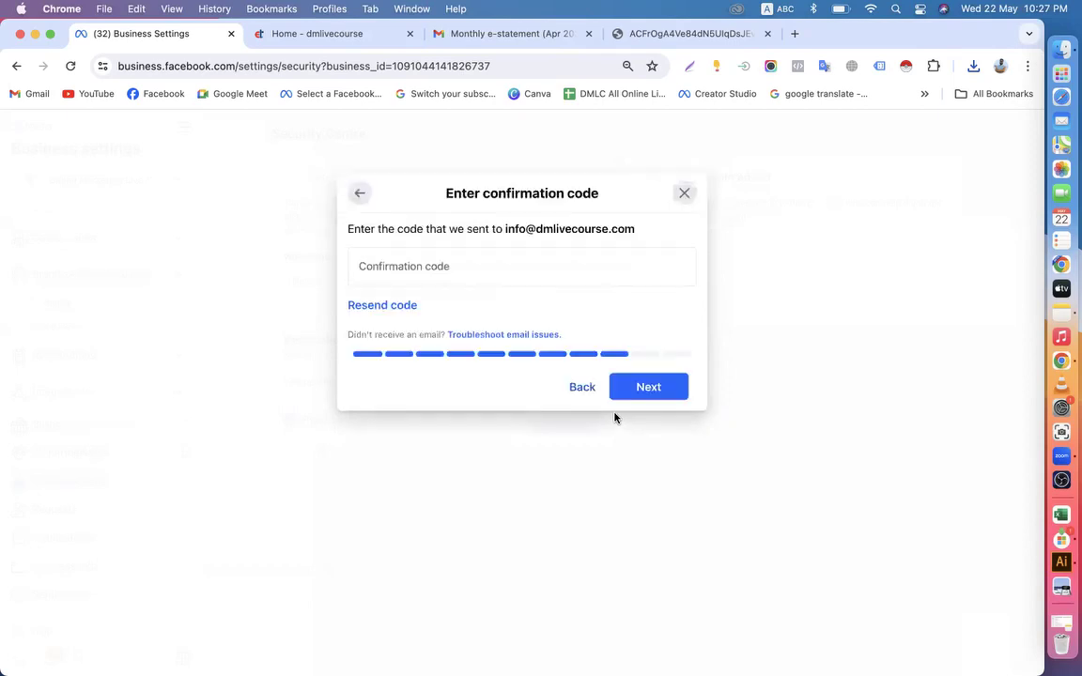
{"action": "left_click", "coordinate": [432, 267]}
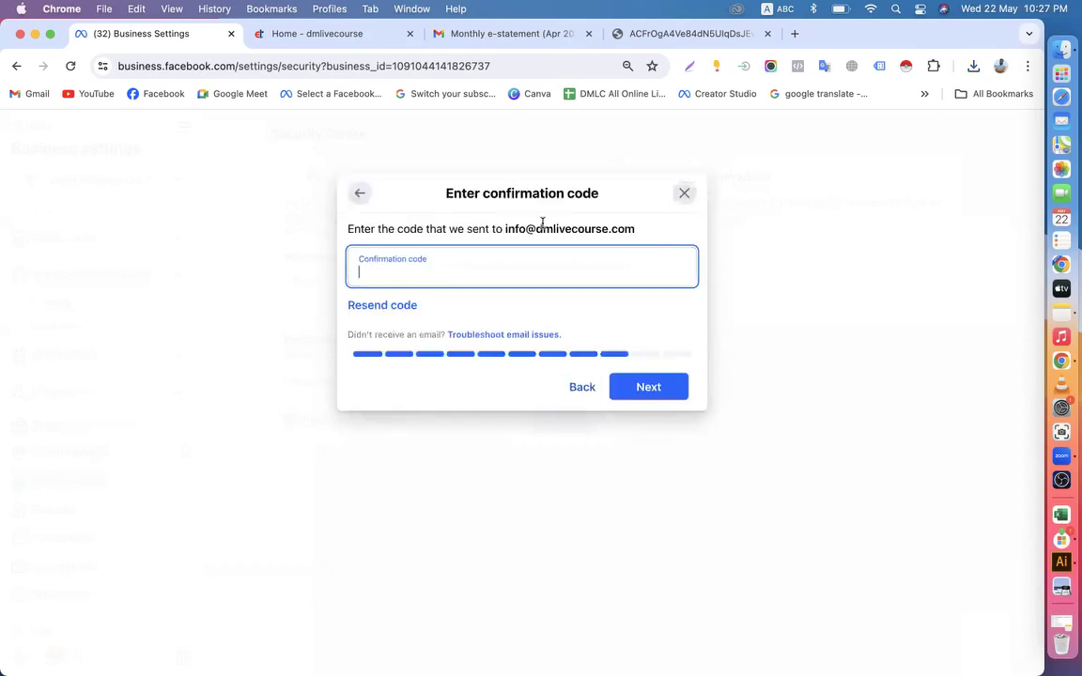
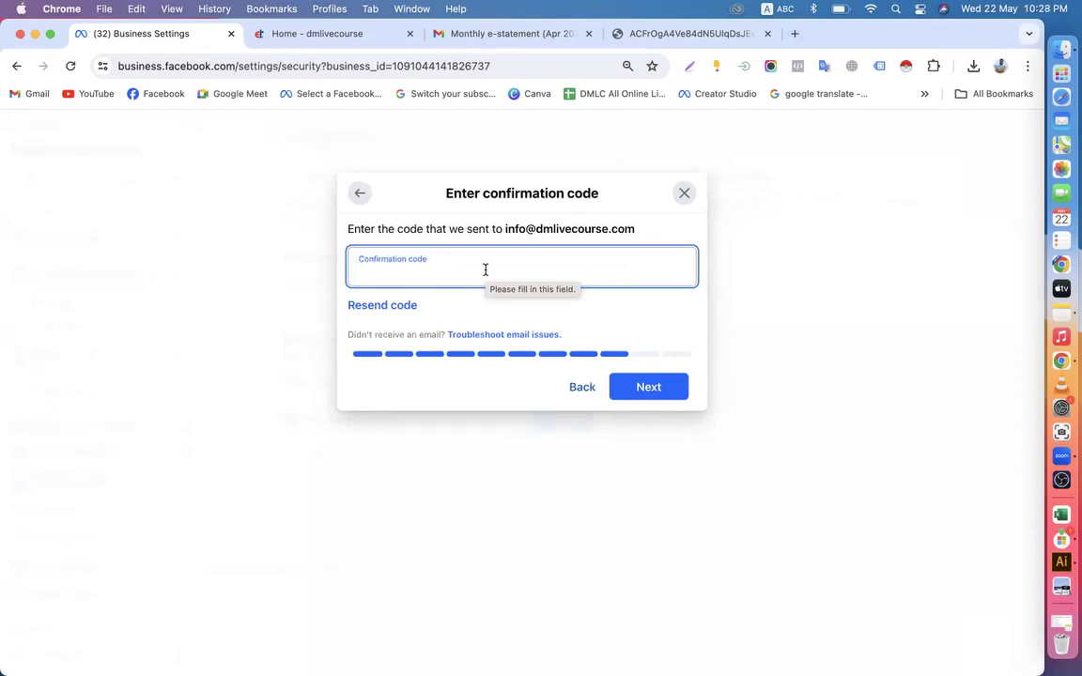
Close the monthly e-statement email and statement document tabs, search Google for "best web host bd" and open the Bestwebhostbd website
{"action": "left_click", "coordinate": [588, 34]}
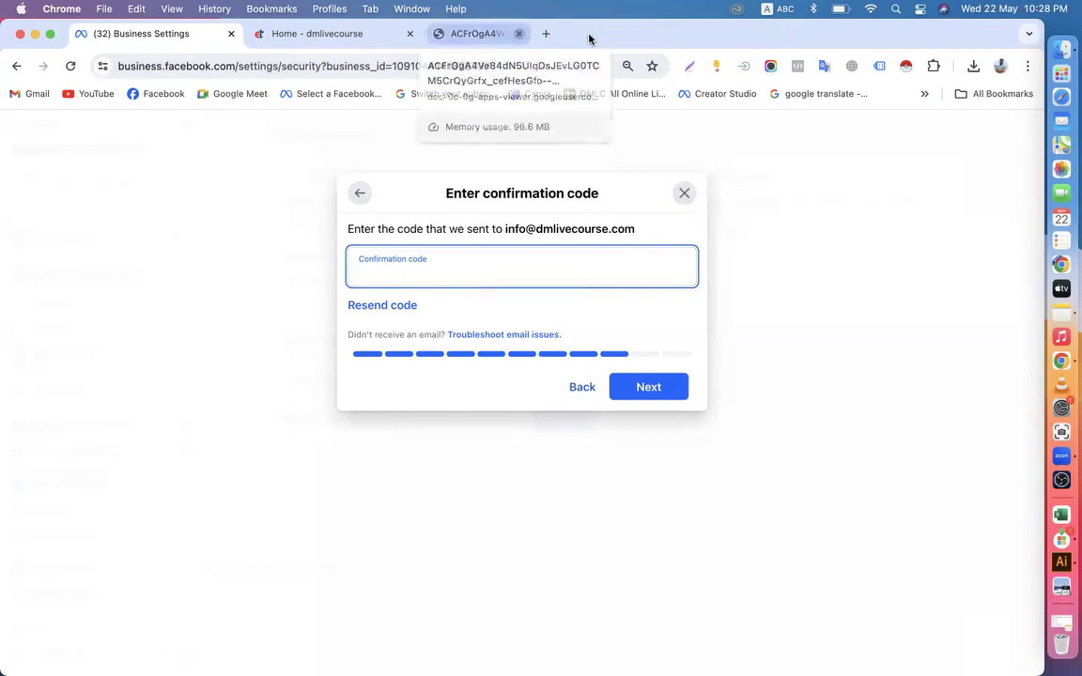
{"action": "left_click", "coordinate": [589, 34]}
{"action": "left_click", "coordinate": [437, 33]}
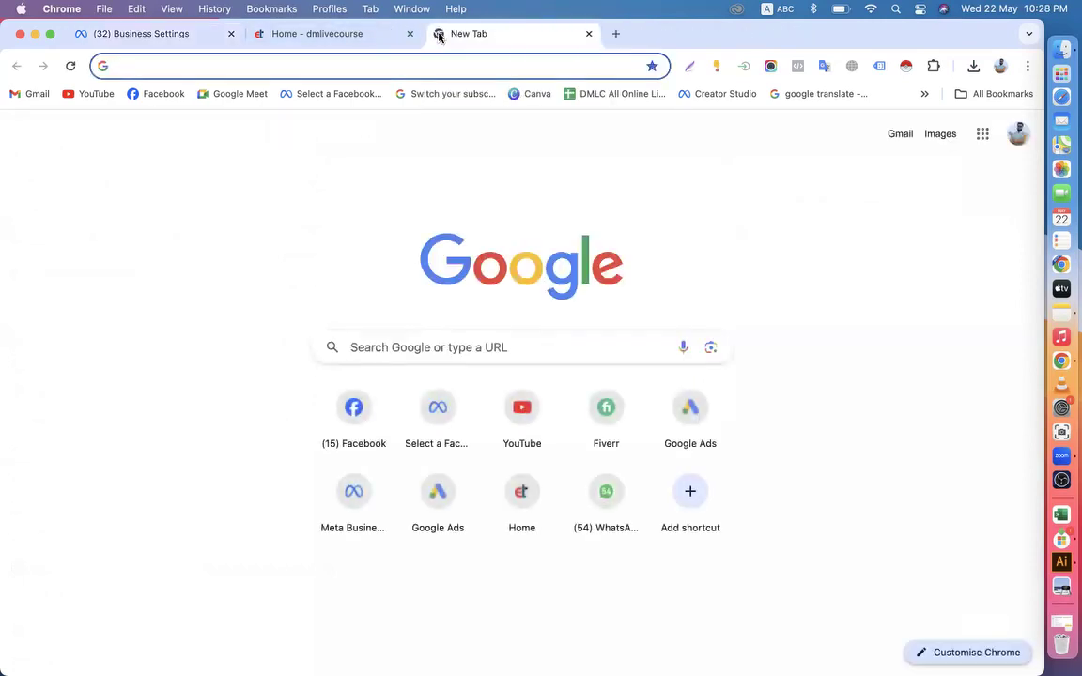
{"action": "type", "text": "w"}
{"action": "key", "text": "BackSpace"}
{"action": "key", "text": "BackSpace"}
{"action": "type", "text": "be"}
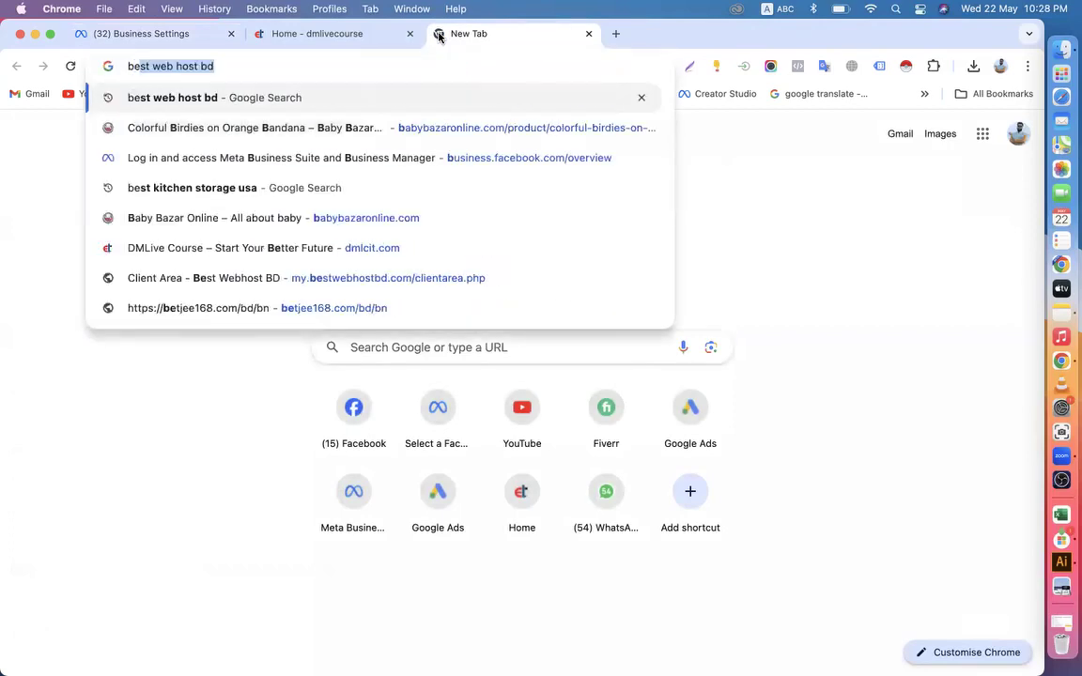
{"action": "key", "text": "Return"}
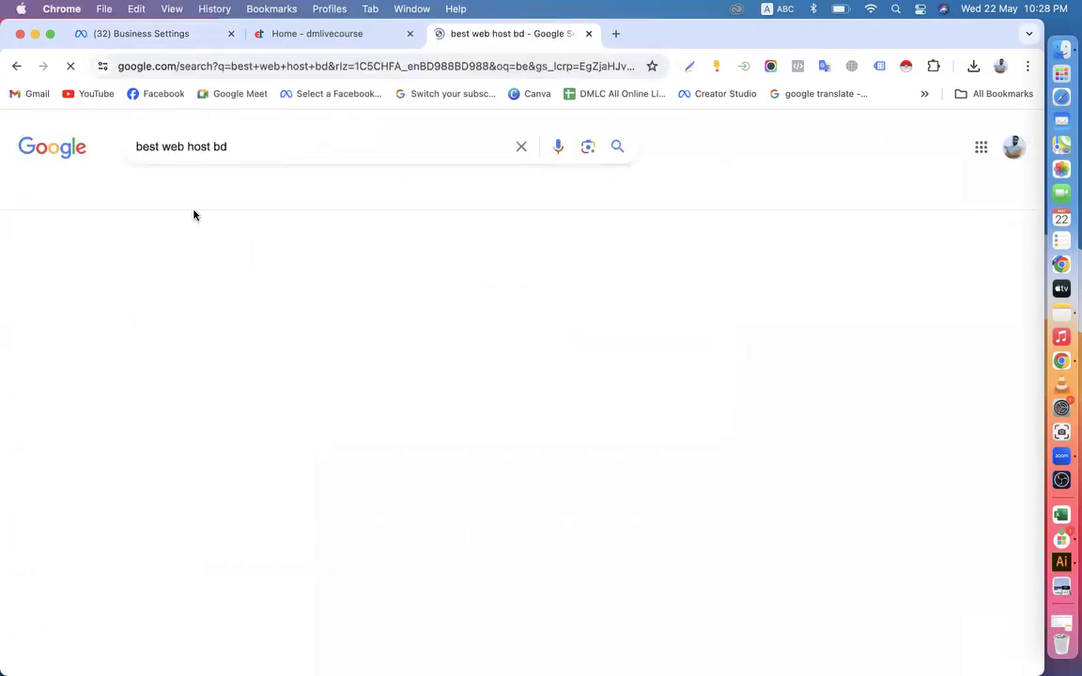
{"action": "left_click", "coordinate": [189, 275]}
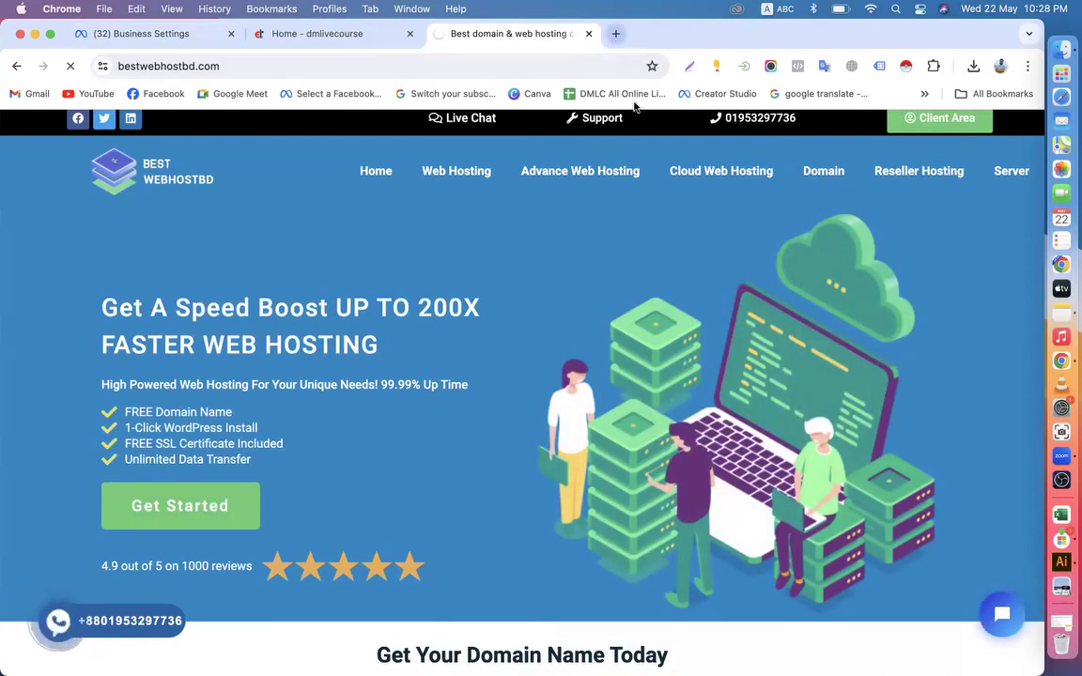
Open Gmail in a new tab and check the business email address's dmlivecourse.com label for the confirmation email
{"action": "left_click", "coordinate": [181, 34]}
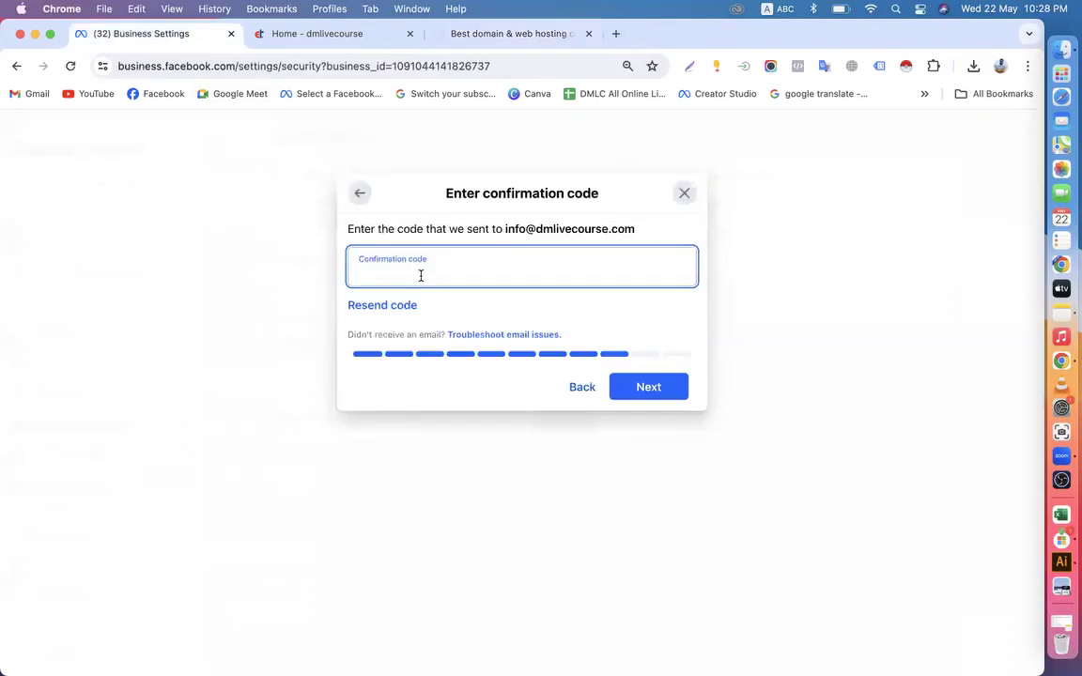
{"action": "left_click", "coordinate": [493, 35]}
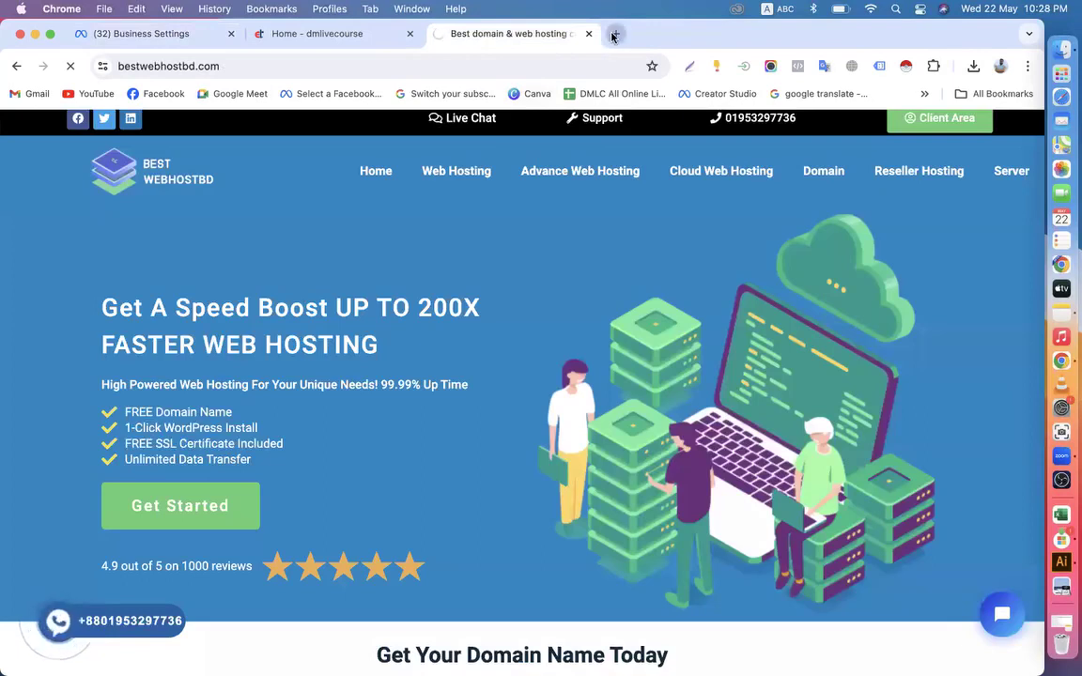
{"action": "left_click", "coordinate": [614, 33]}
{"action": "left_click", "coordinate": [34, 94]}
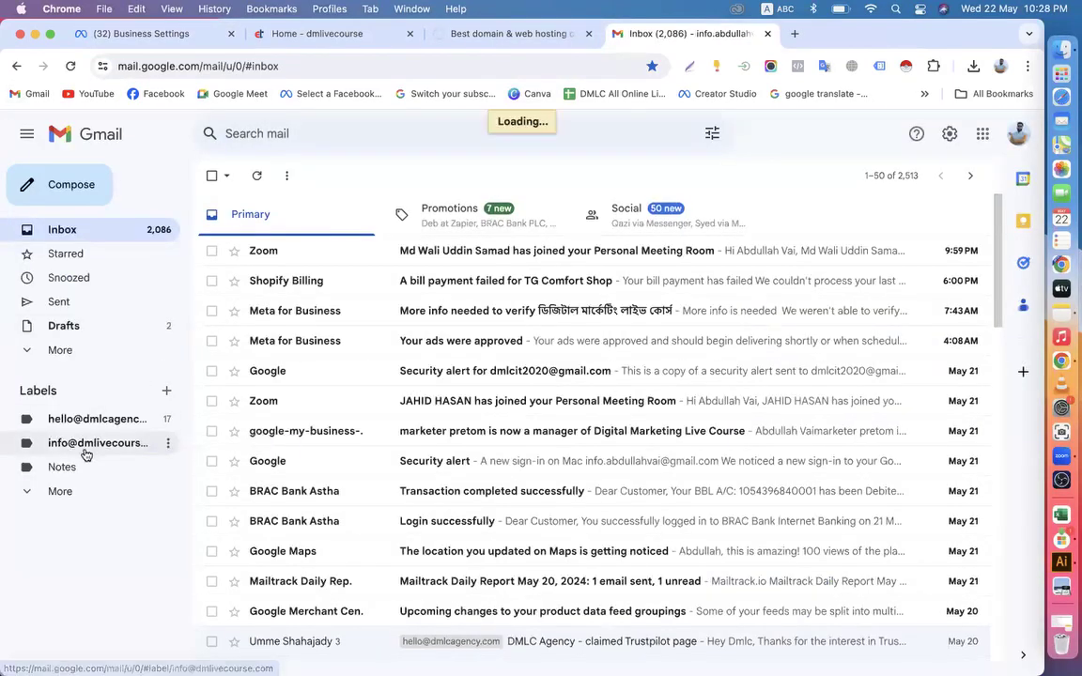
{"action": "left_click", "coordinate": [86, 454]}
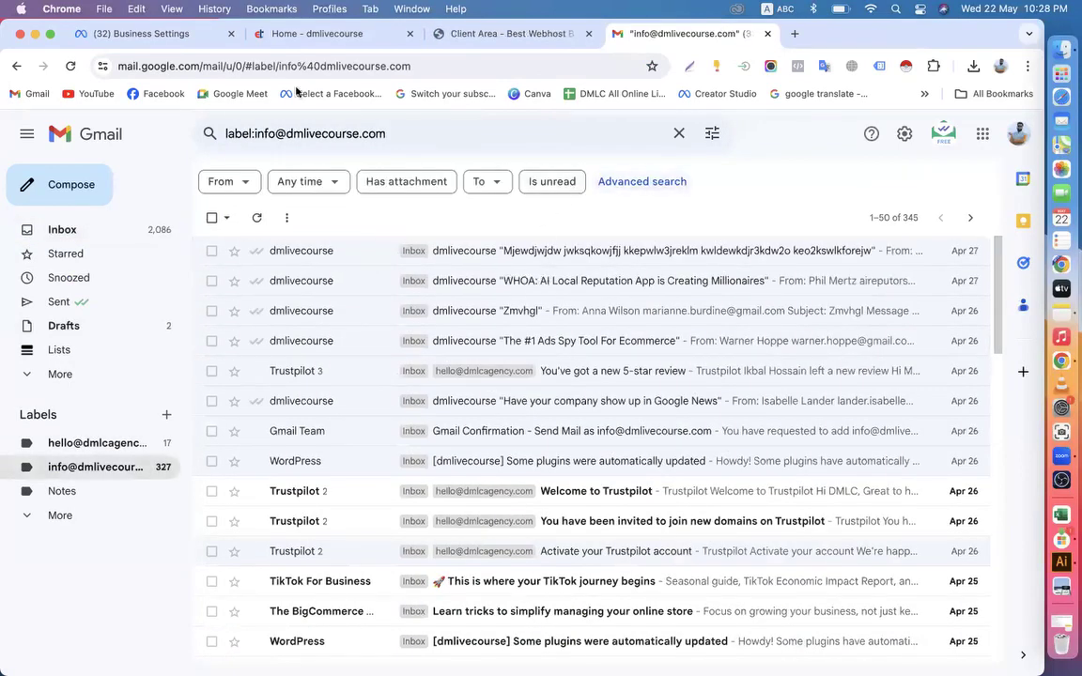
Try to log in to cPanel for the dmlivecourse.com web hosting from the Bestwebhostbd client area
{"action": "left_click", "coordinate": [514, 35]}
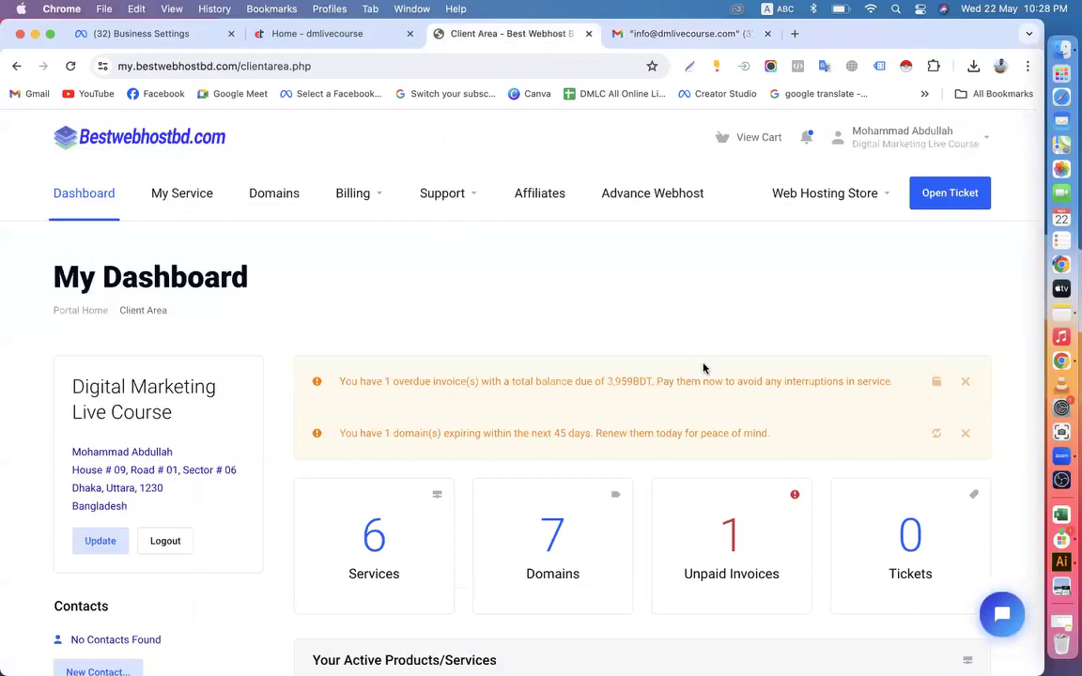
{"action": "scroll", "coordinate": [703, 368], "scroll_direction": "down", "scroll_amount": 5}
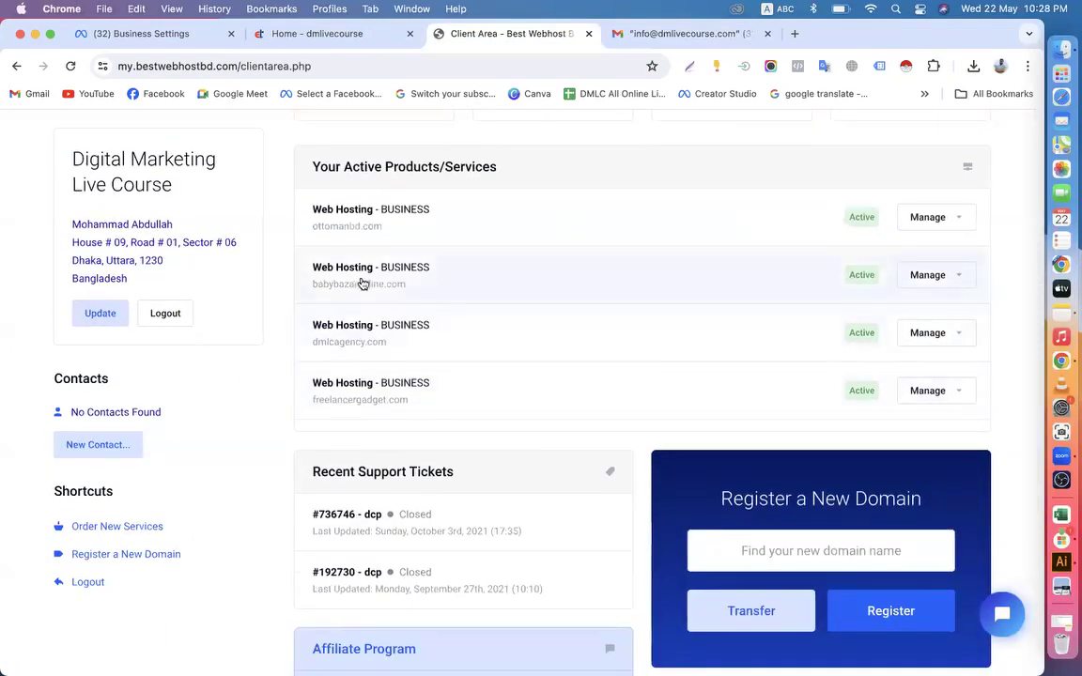
{"action": "scroll", "coordinate": [610, 326], "scroll_direction": "down", "scroll_amount": 3}
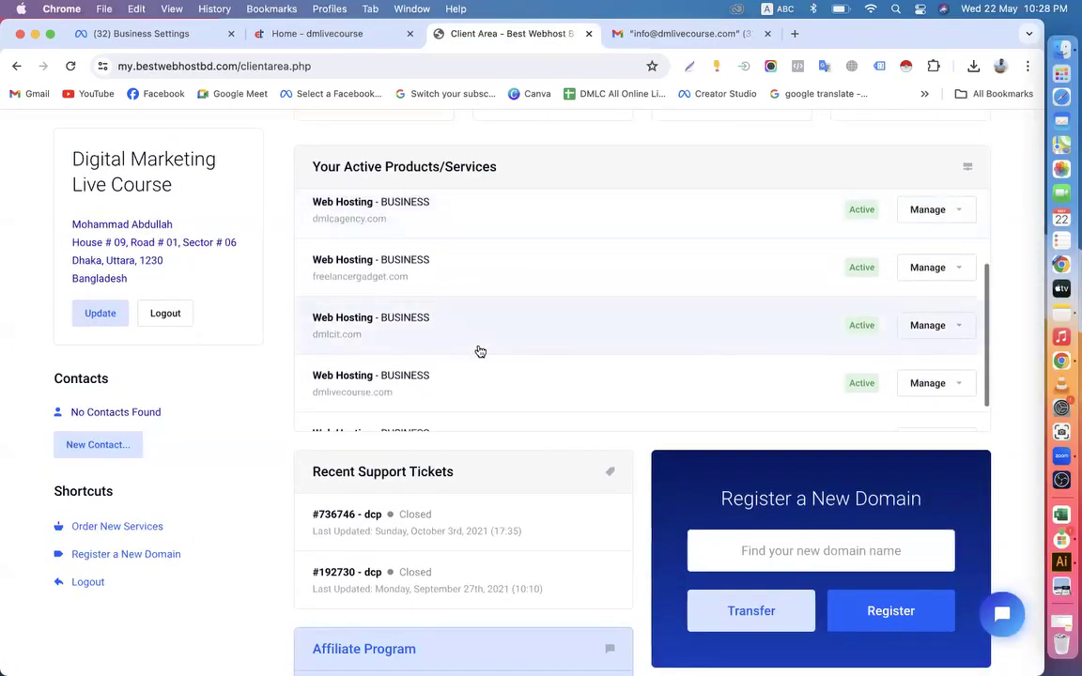
{"action": "left_click", "coordinate": [946, 386]}
{"action": "left_click", "coordinate": [897, 417]}
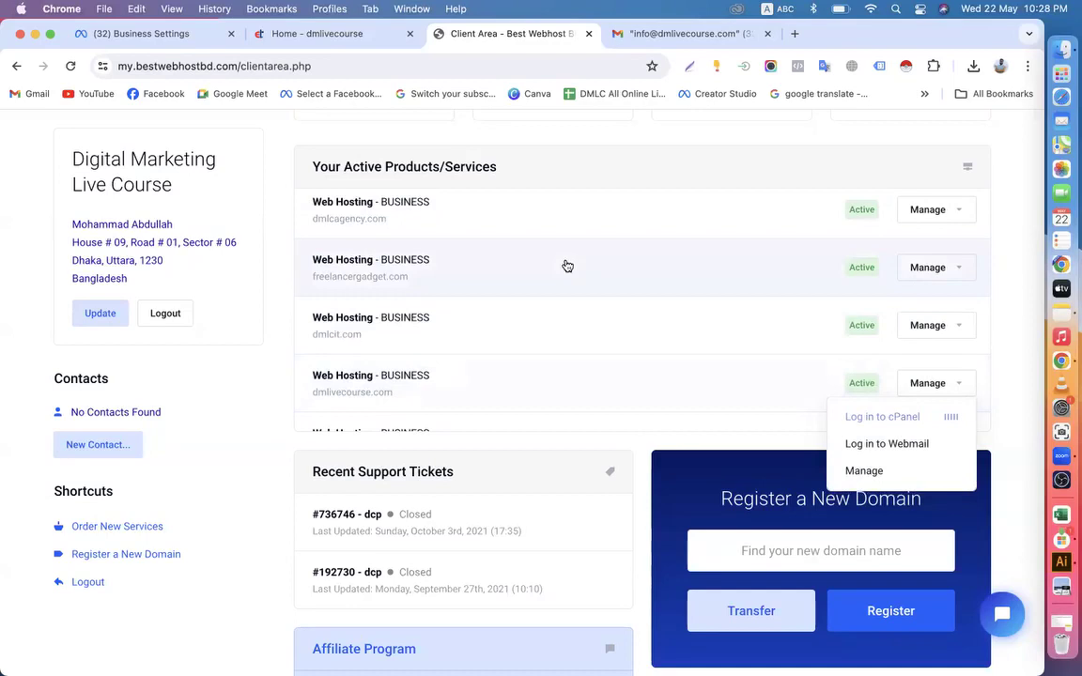
Always allow pop-ups and redirects from my.bestwebhostbd.com, and log in to cPanel for the dmlivecourse.com hosting
{"action": "scroll", "coordinate": [567, 266], "scroll_direction": "down", "scroll_amount": 2}
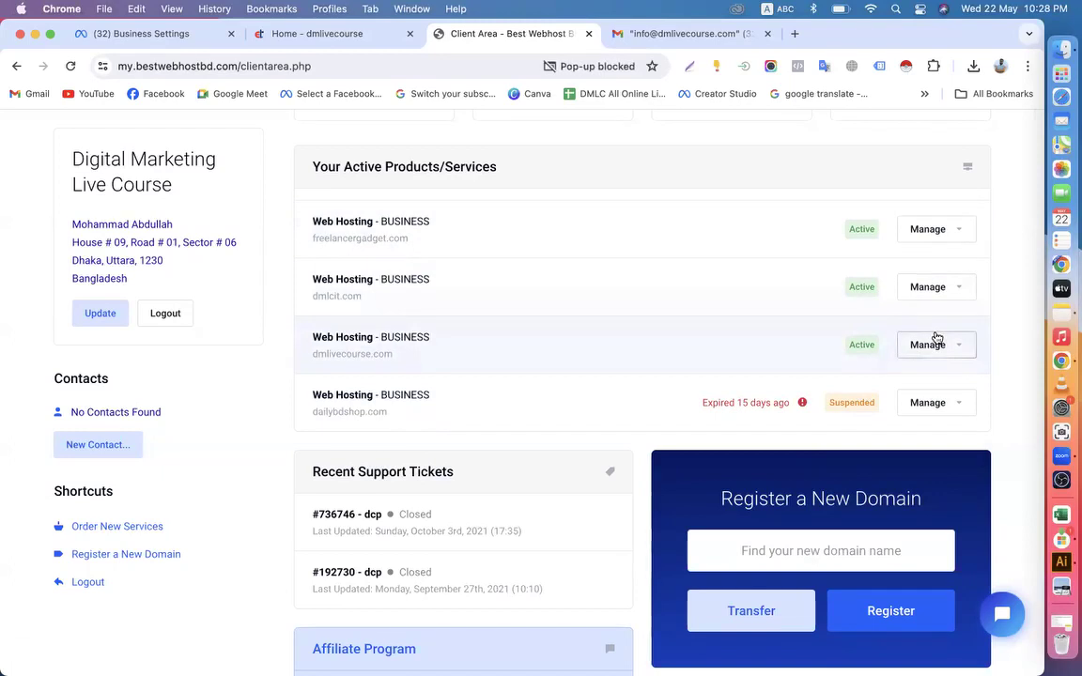
{"action": "left_click", "coordinate": [626, 67]}
{"action": "left_click", "coordinate": [452, 147]}
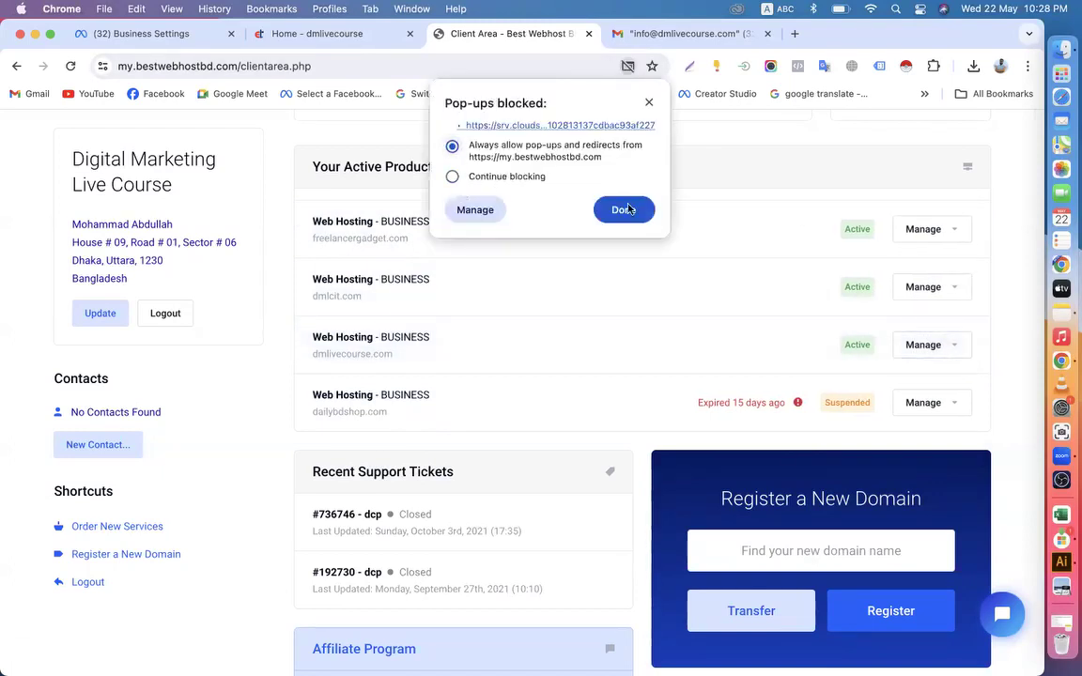
{"action": "left_click", "coordinate": [622, 209]}
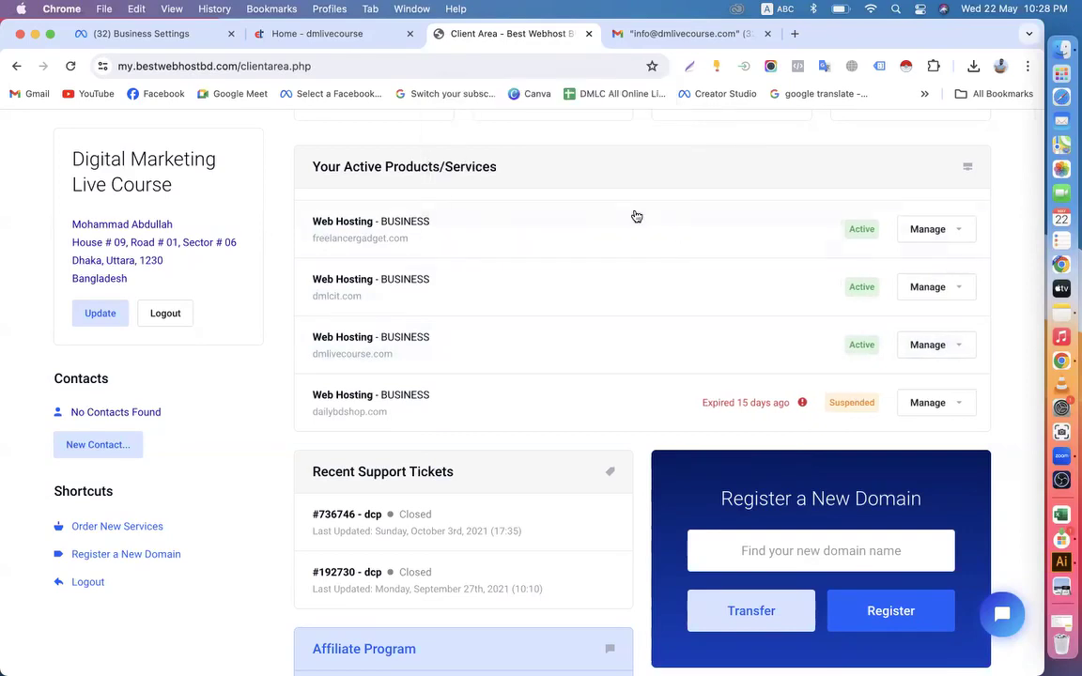
{"action": "left_click", "coordinate": [945, 346]}
{"action": "left_click", "coordinate": [910, 376]}
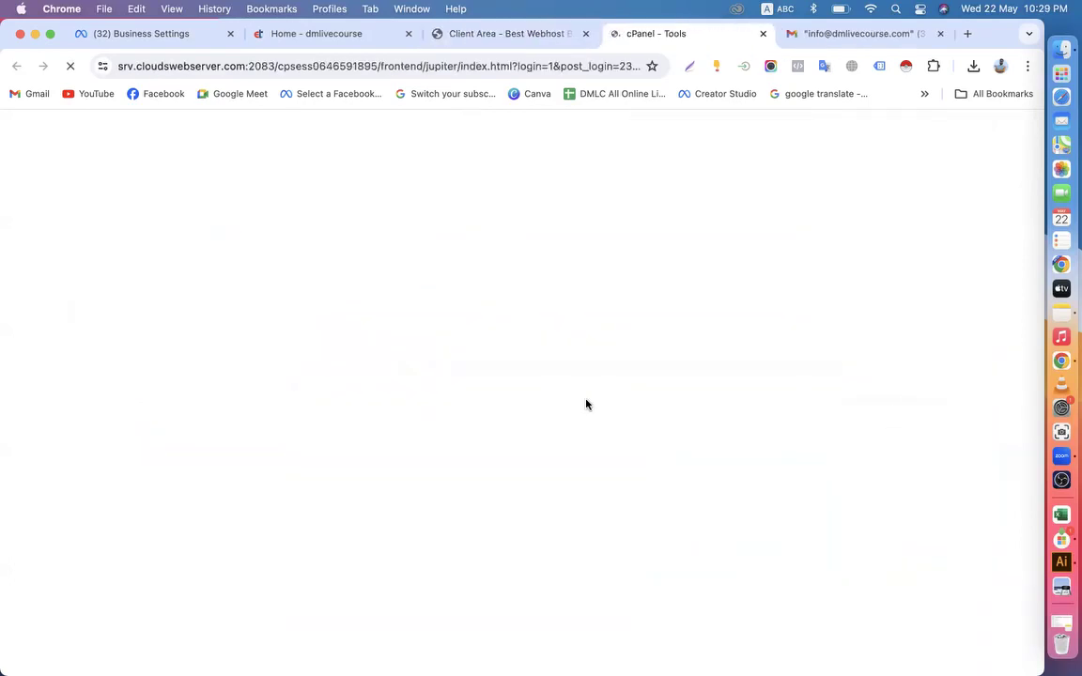
Find Email Accounts among the cPanel tools and open the webmail inbox of the business address on dmlivecourse.com
{"action": "scroll", "coordinate": [383, 479], "scroll_direction": "down", "scroll_amount": 10}
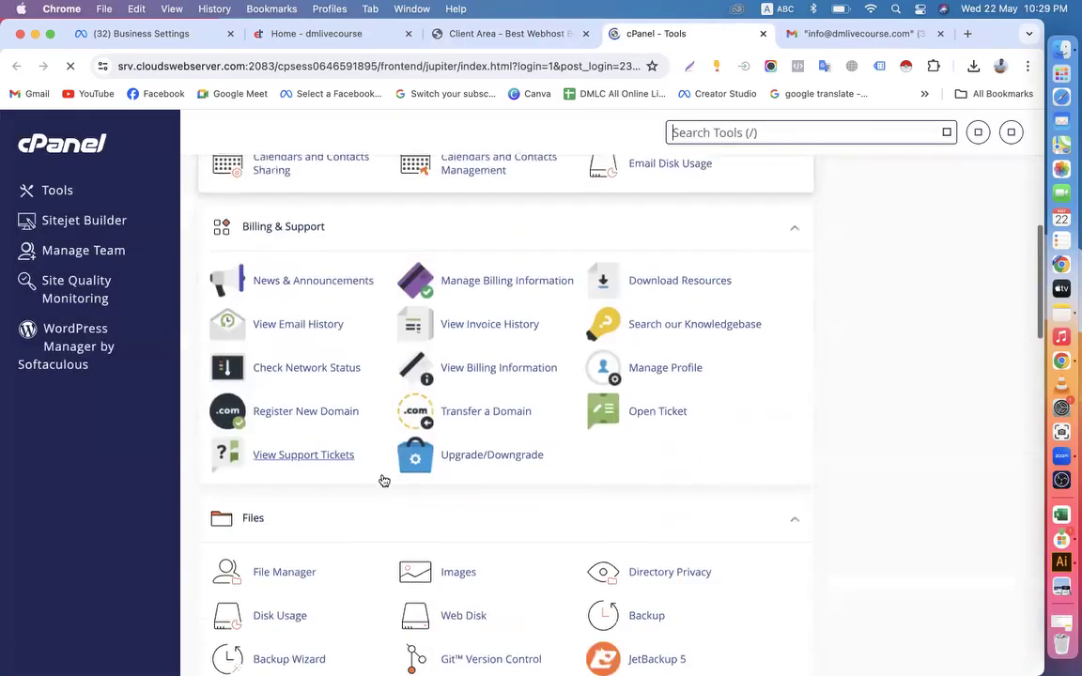
{"action": "scroll", "coordinate": [380, 477], "scroll_direction": "down", "scroll_amount": 8}
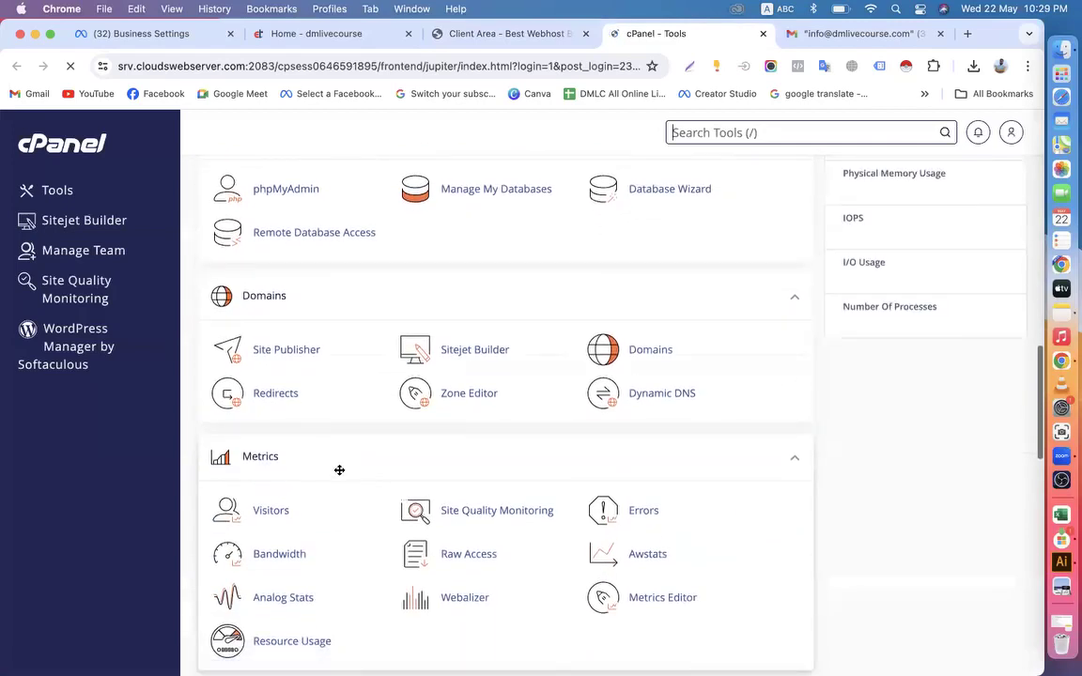
{"action": "scroll", "coordinate": [341, 469], "scroll_direction": "down", "scroll_amount": 6}
{"action": "scroll", "coordinate": [339, 469], "scroll_direction": "down", "scroll_amount": 8}
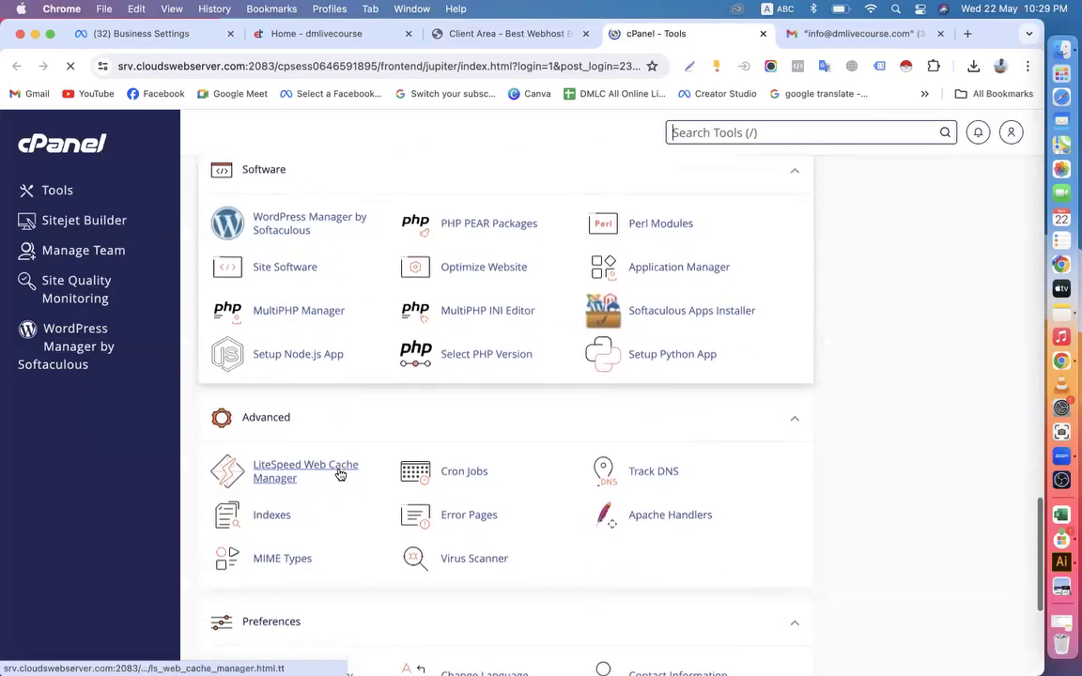
{"action": "scroll", "coordinate": [341, 475], "scroll_direction": "down", "scroll_amount": 4}
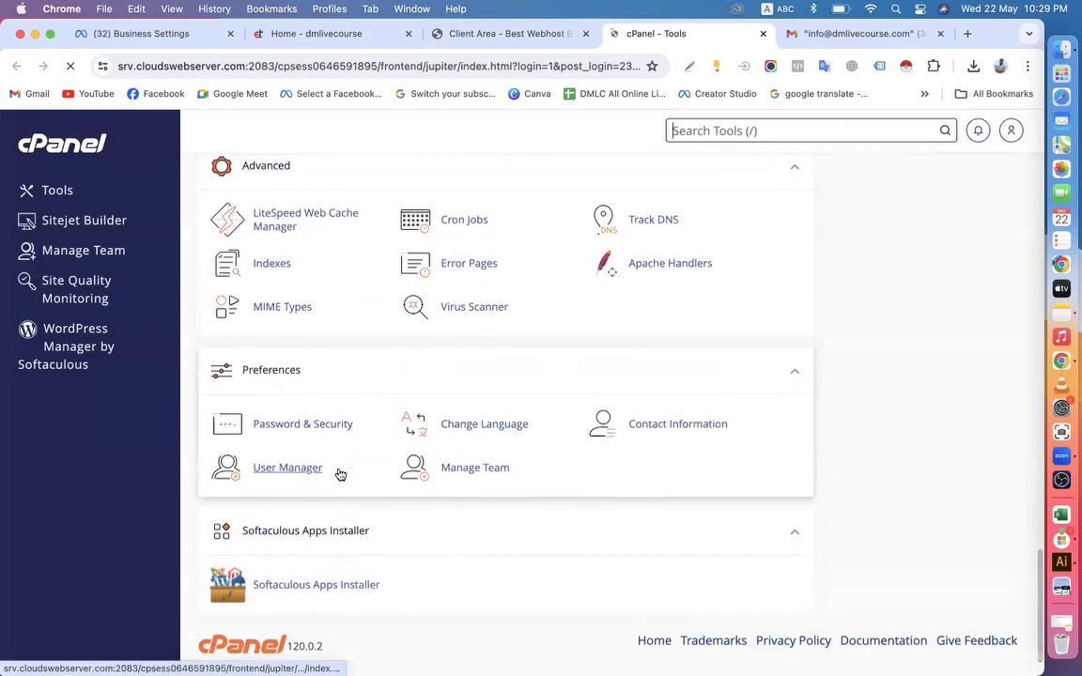
{"action": "scroll", "coordinate": [341, 475], "scroll_direction": "up", "scroll_amount": 5}
{"action": "scroll", "coordinate": [341, 475], "scroll_direction": "up", "scroll_amount": 7}
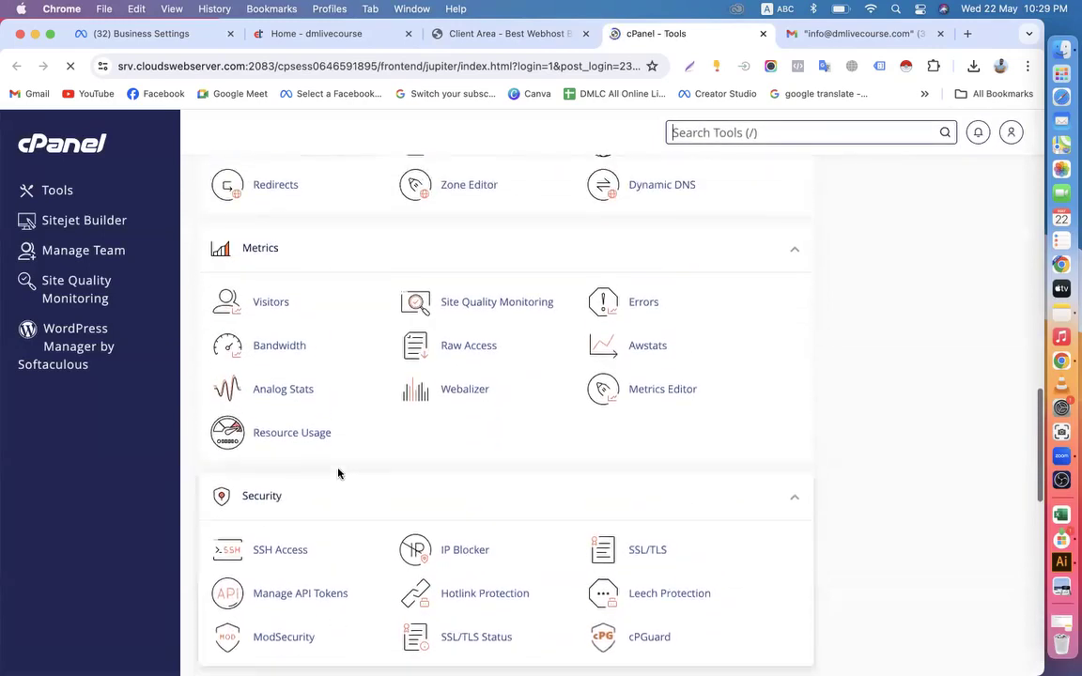
{"action": "scroll", "coordinate": [339, 473], "scroll_direction": "up", "scroll_amount": 6}
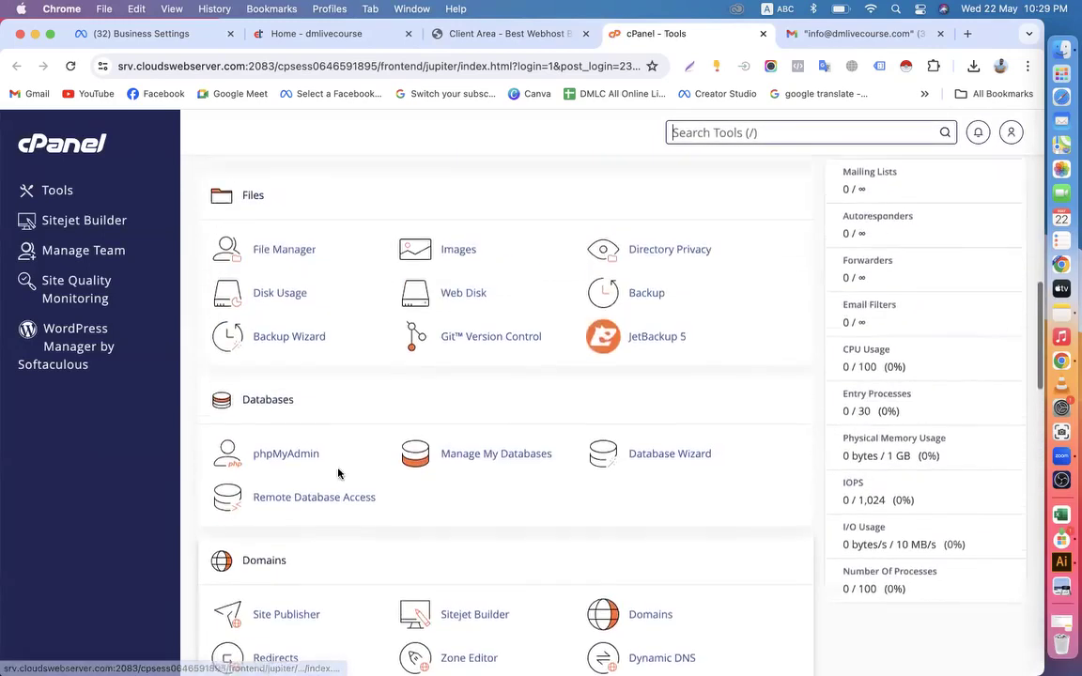
{"action": "scroll", "coordinate": [340, 474], "scroll_direction": "up", "scroll_amount": 6}
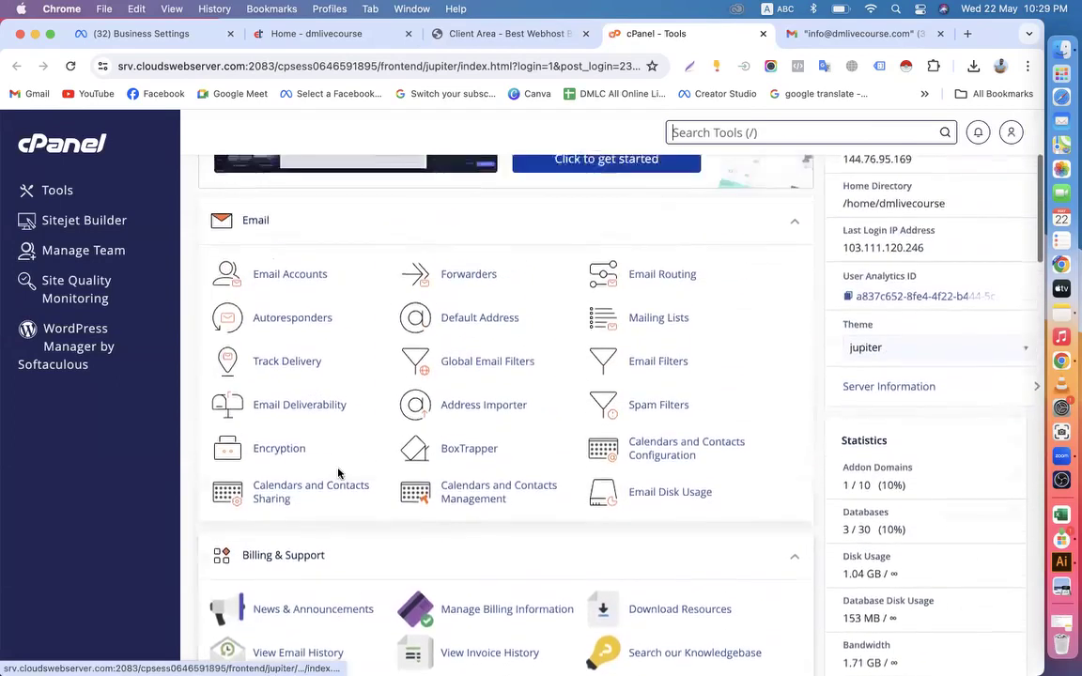
{"action": "left_click", "coordinate": [267, 334]}
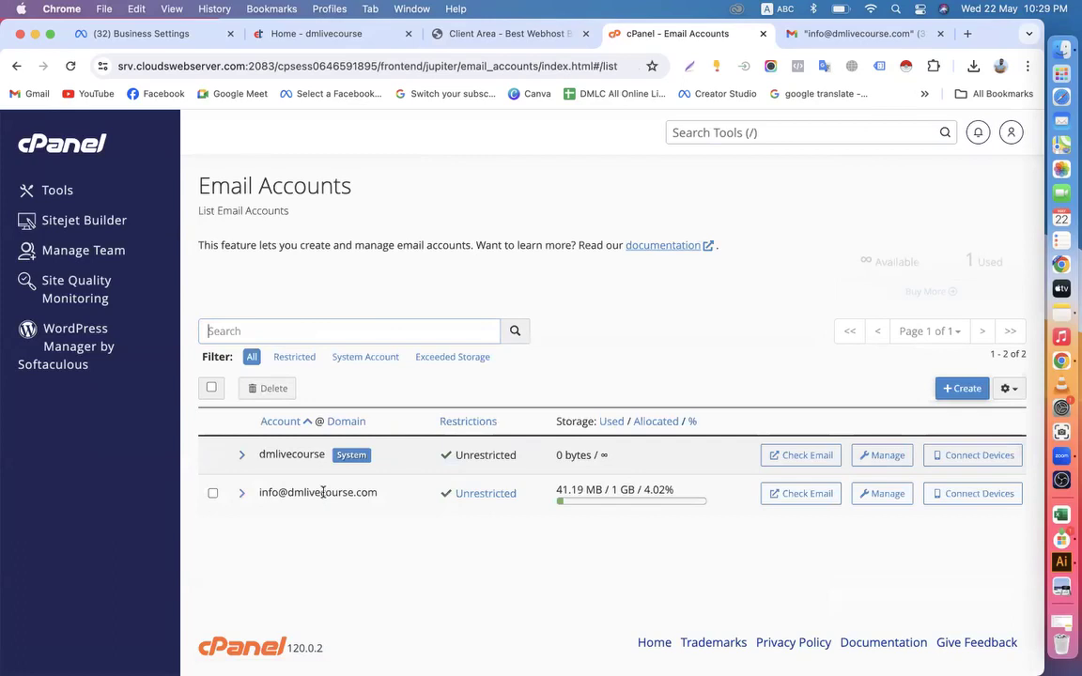
{"action": "left_click", "coordinate": [797, 494]}
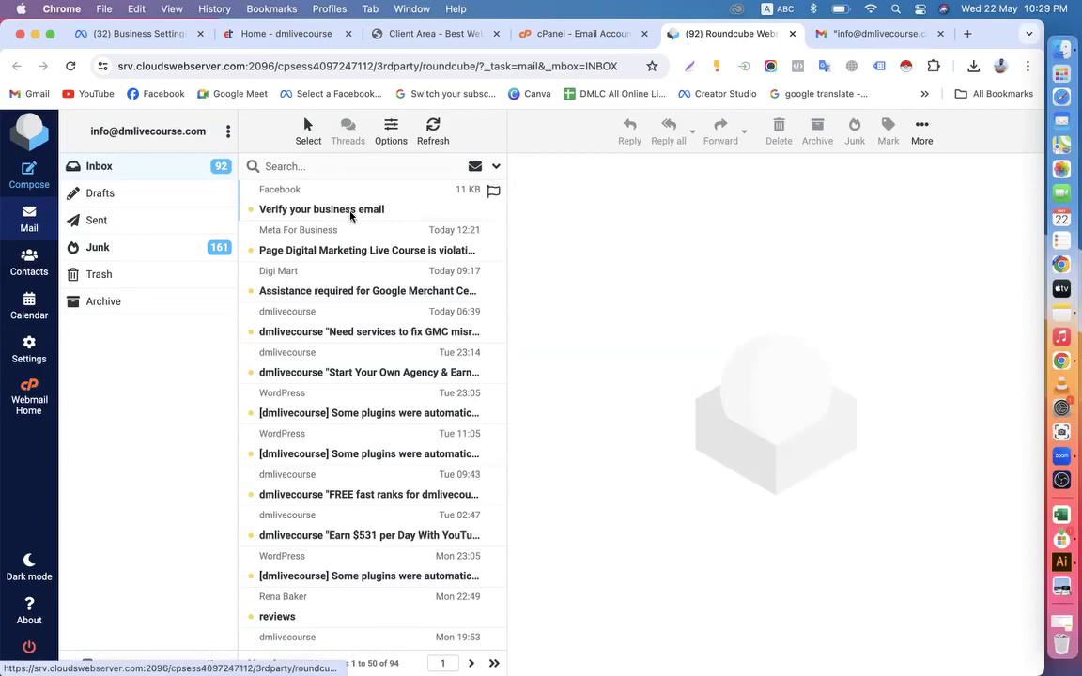
Open the "Verify your business email" message from Facebook and copy its verification code
{"action": "left_click", "coordinate": [350, 216]}
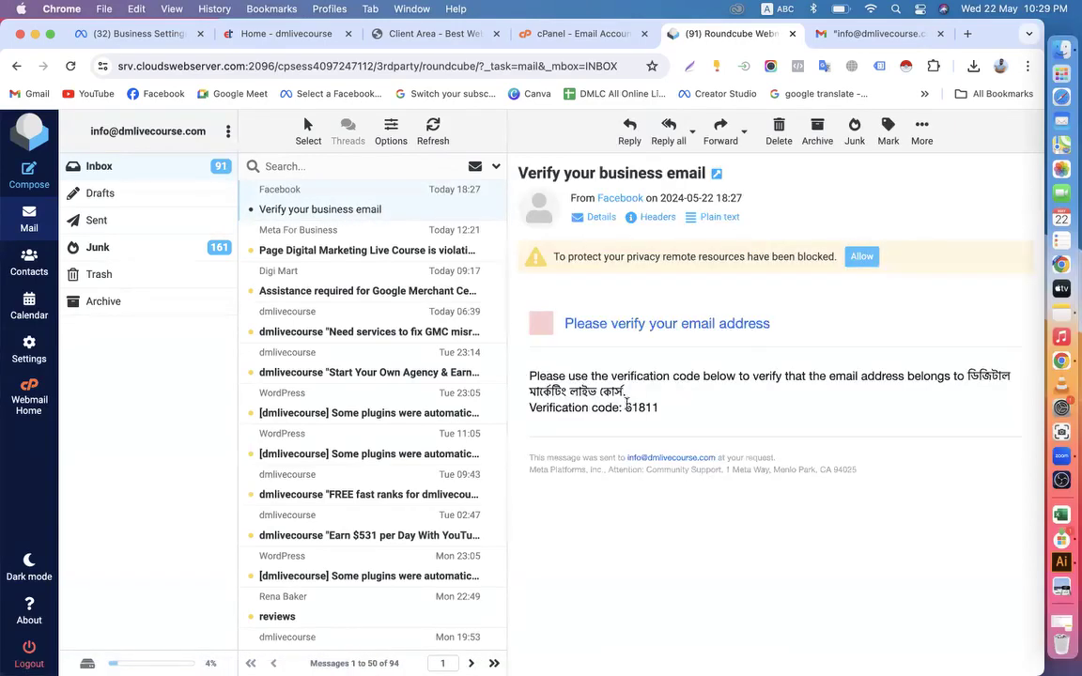
{"action": "left_click_drag", "start_coordinate": [625, 411], "coordinate": [655, 409]}
{"action": "right_click", "coordinate": [642, 412]}
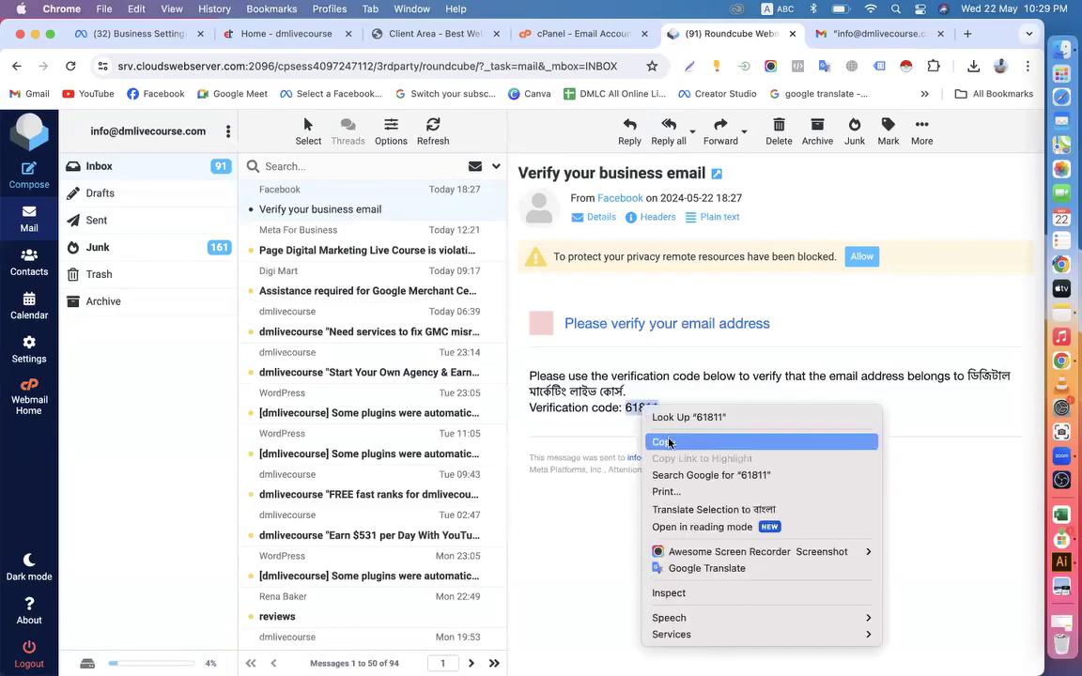
{"action": "left_click", "coordinate": [670, 442]}
Return to Meta Business Settings, paste the confirmation code, submit the verification information and finish the dialog
{"action": "left_click", "coordinate": [141, 34]}
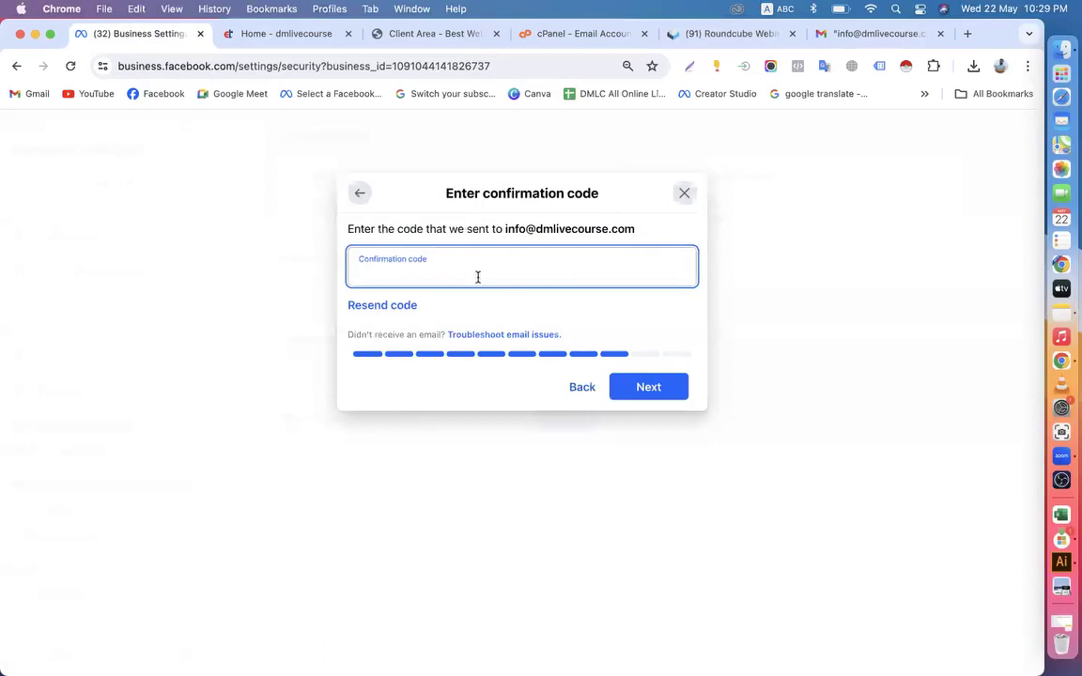
{"action": "key", "text": "super+v"}
{"action": "left_click", "coordinate": [640, 395]}
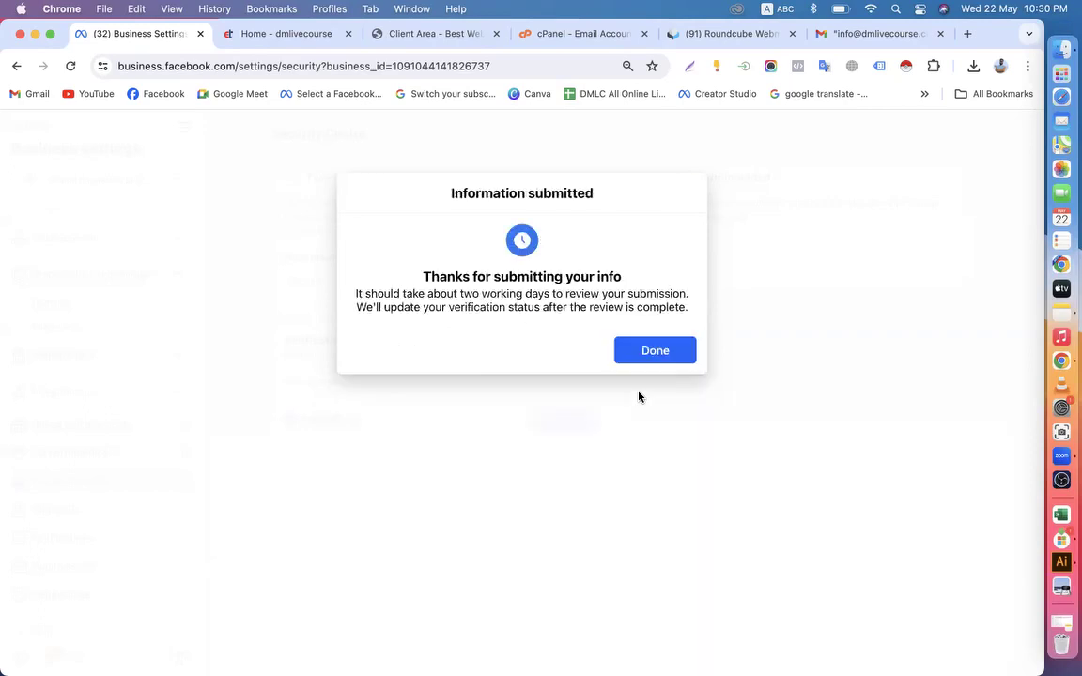
{"action": "left_click", "coordinate": [645, 359]}
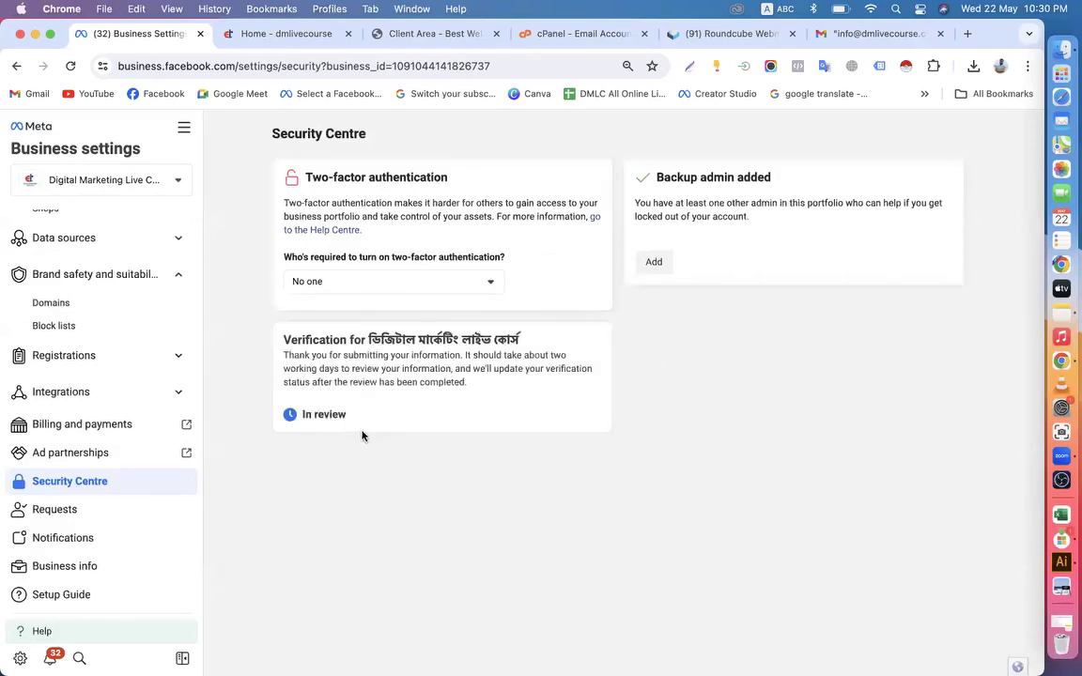
{"action": "left_click", "coordinate": [276, 40]}
{"action": "left_click", "coordinate": [145, 38]}
Set the two-factor authentication requirement to Admins only in the Security Centre, and open the review of people's access
{"action": "left_click", "coordinate": [438, 282]}
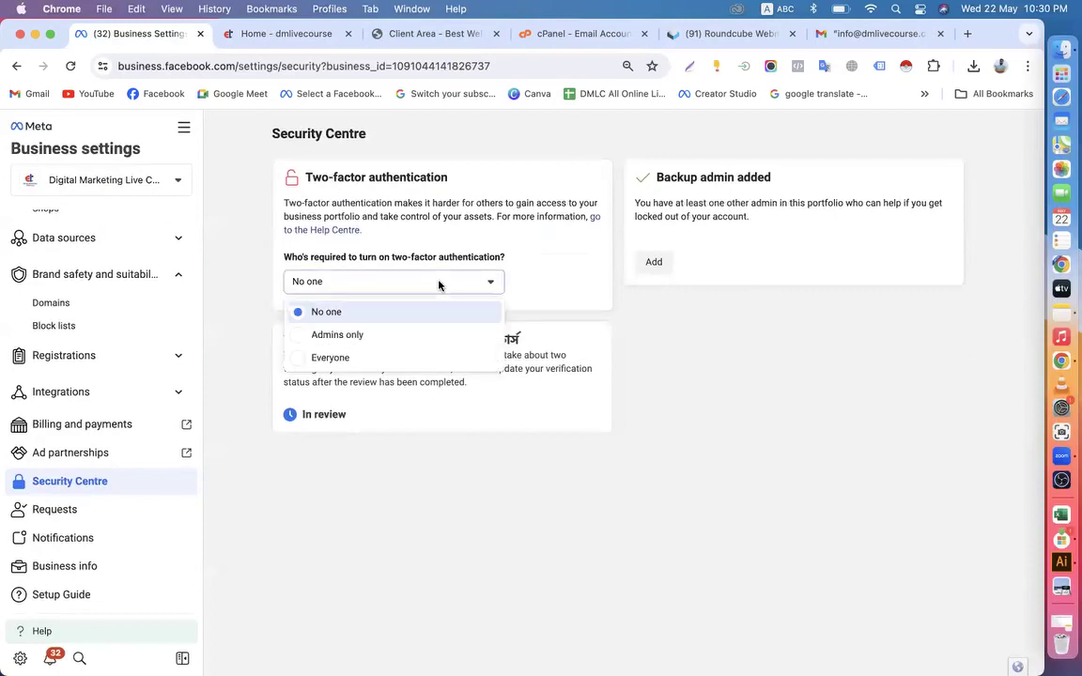
{"action": "left_click", "coordinate": [348, 337]}
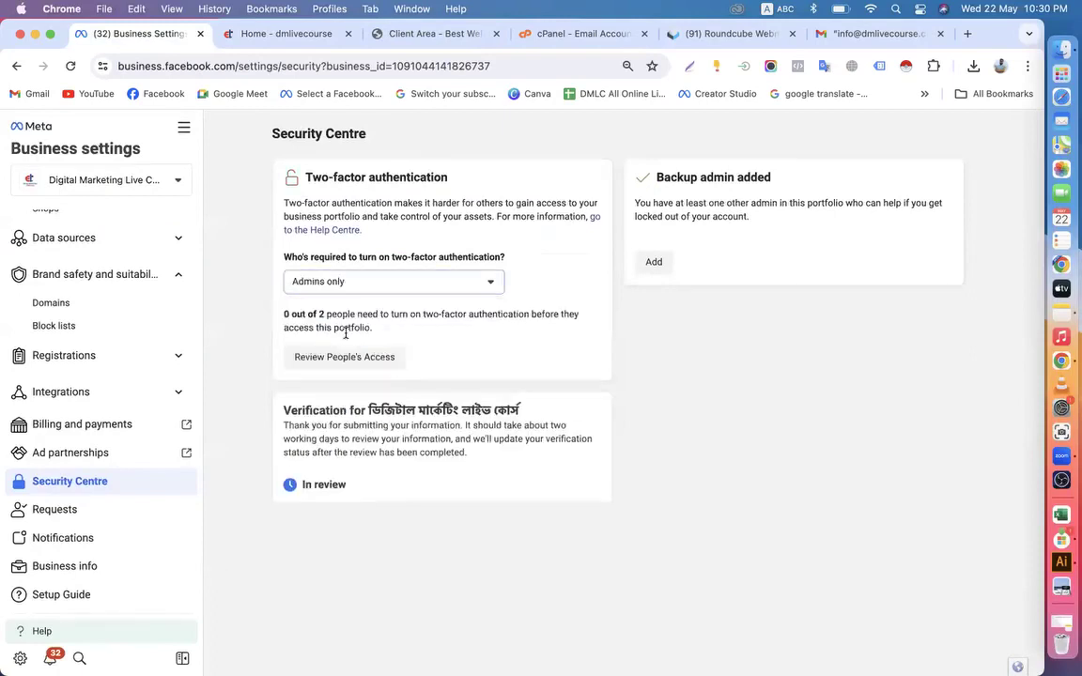
{"action": "left_click", "coordinate": [357, 360]}
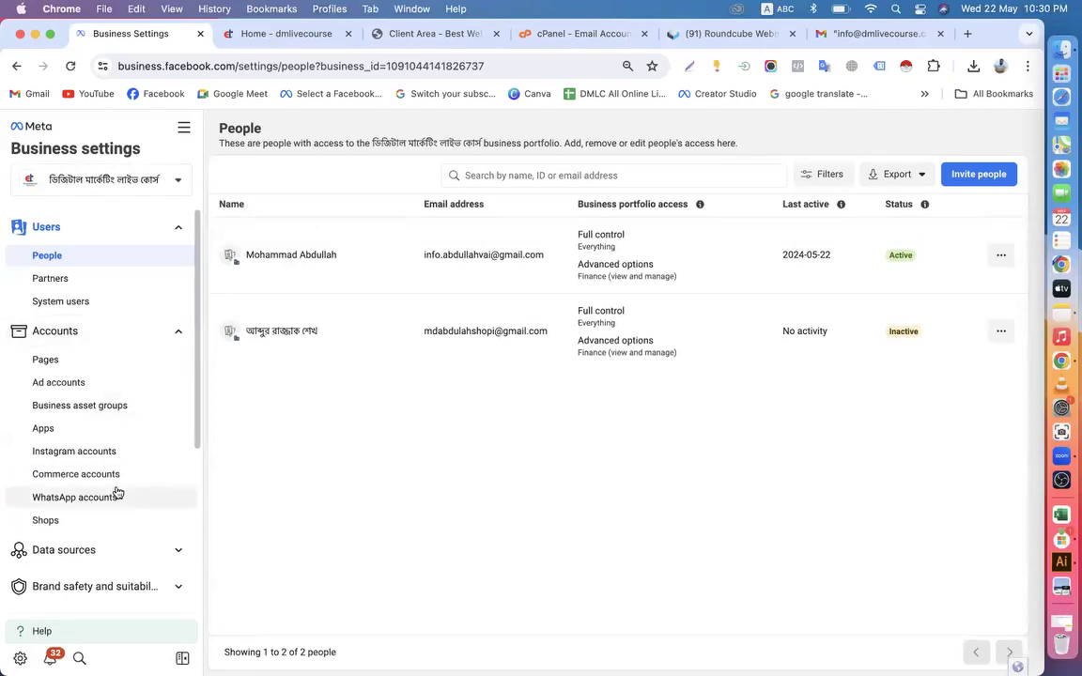
Open the portfolio's Business info and look through its verification status, business options and personal info
{"action": "scroll", "coordinate": [114, 490], "scroll_direction": "down", "scroll_amount": 5}
{"action": "left_click", "coordinate": [65, 566]}
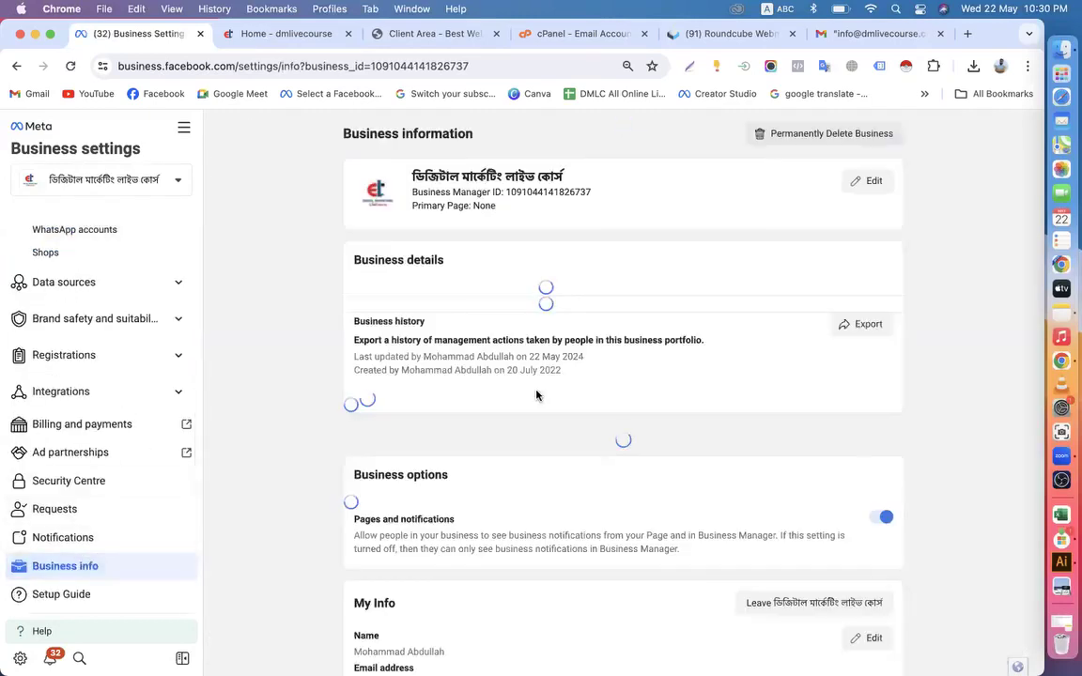
{"action": "scroll", "coordinate": [522, 415], "scroll_direction": "down", "scroll_amount": 5}
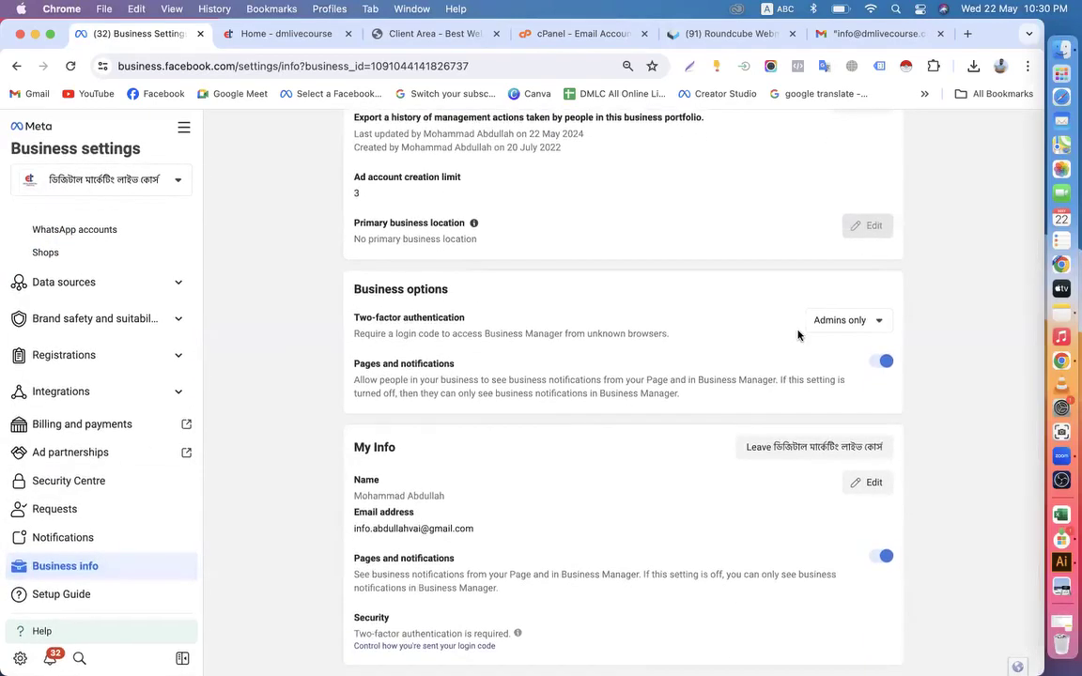
{"action": "scroll", "coordinate": [646, 469], "scroll_direction": "up", "scroll_amount": 3}
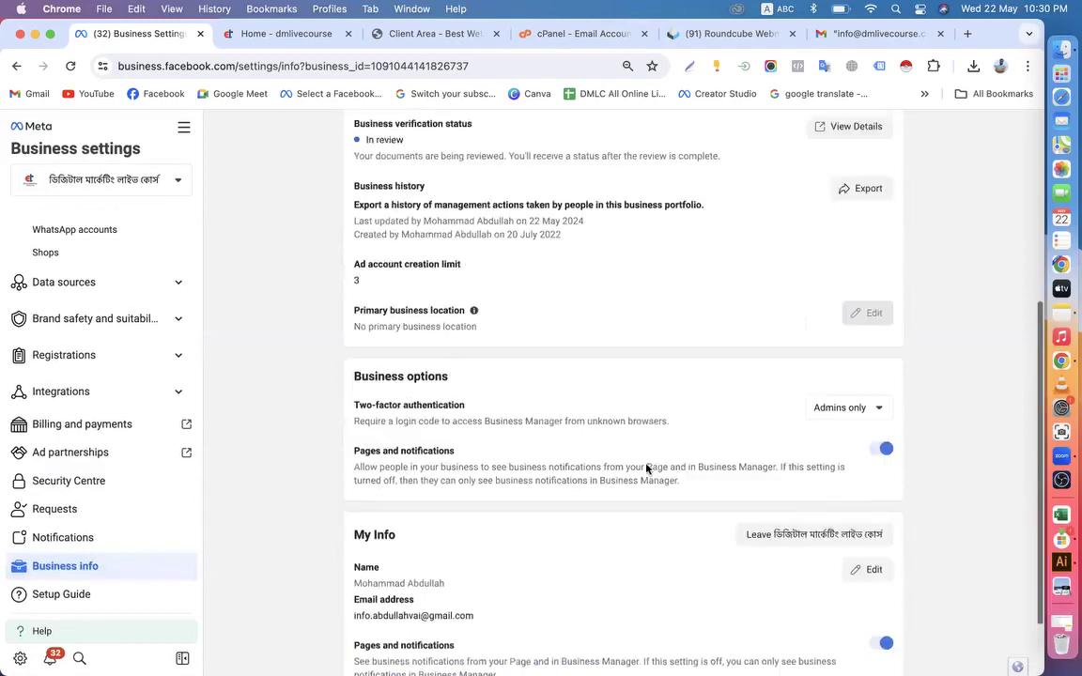
Open the business verification details, set the Security Centre's two-factor authentication requirement to No one, and reload the page
{"action": "left_click", "coordinate": [828, 177]}
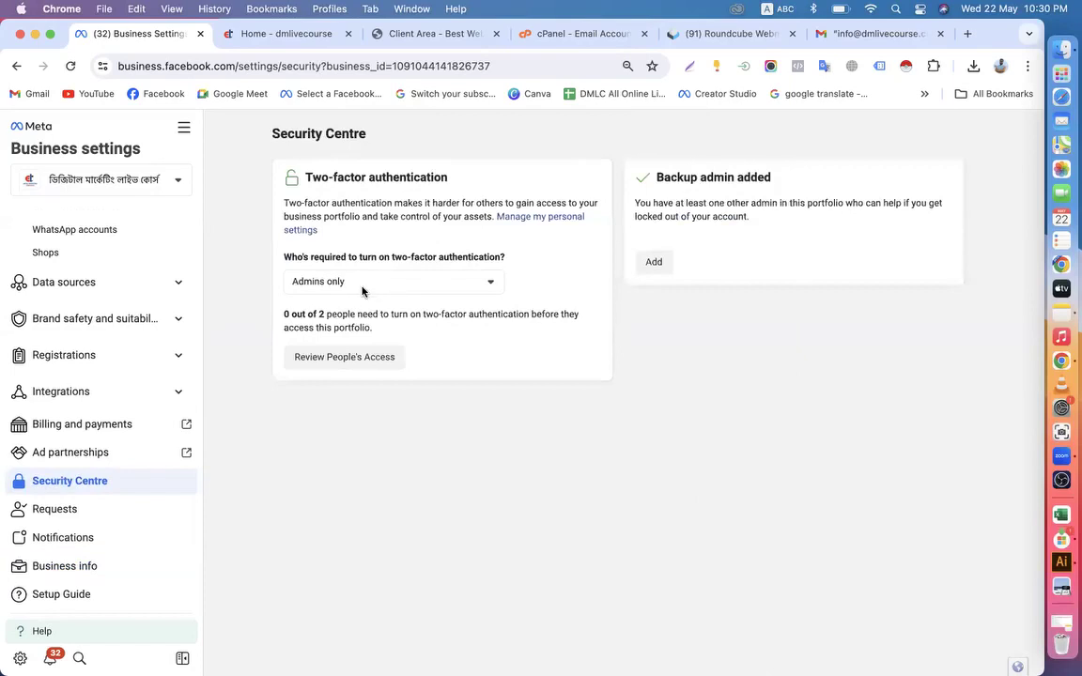
{"action": "left_click", "coordinate": [384, 291]}
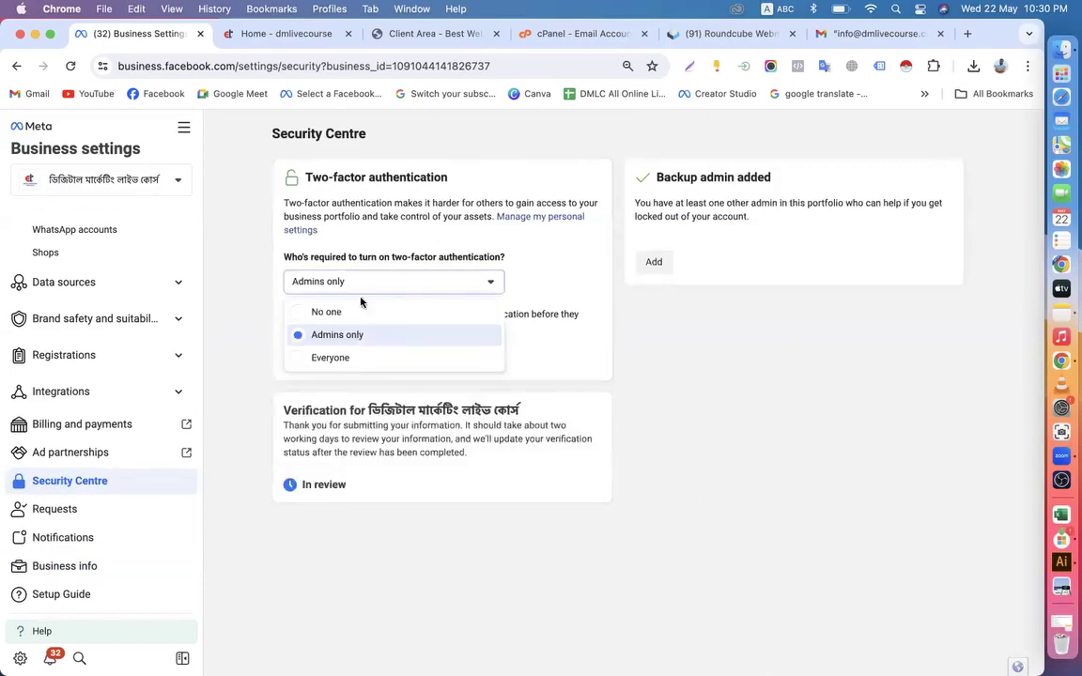
{"action": "left_click", "coordinate": [314, 314]}
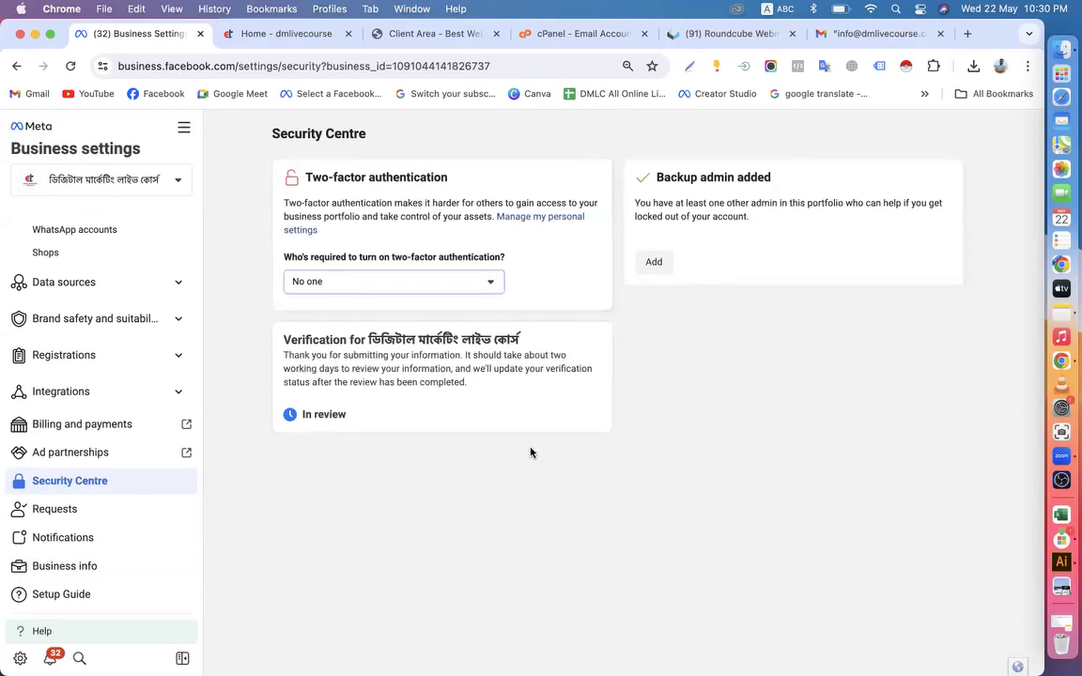
{"action": "left_click", "coordinate": [71, 66]}
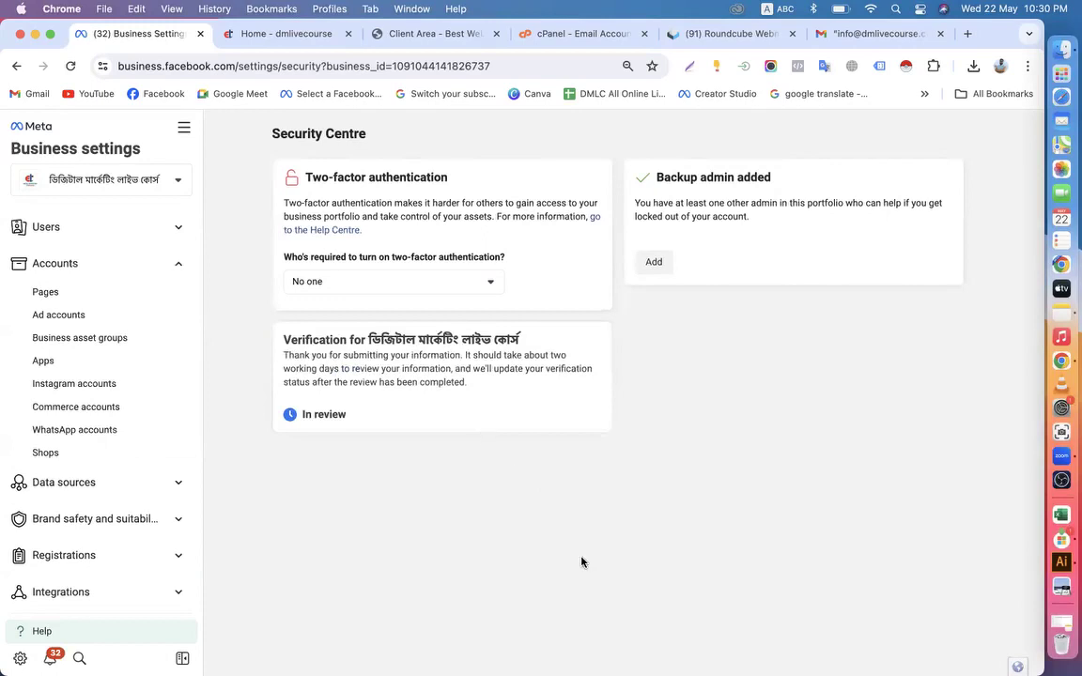
Examine the Business info details, including the business phone number, ad account creation limit, primary business location explanation and two-factor authentication option
{"action": "scroll", "coordinate": [122, 545], "scroll_direction": "down", "scroll_amount": 5}
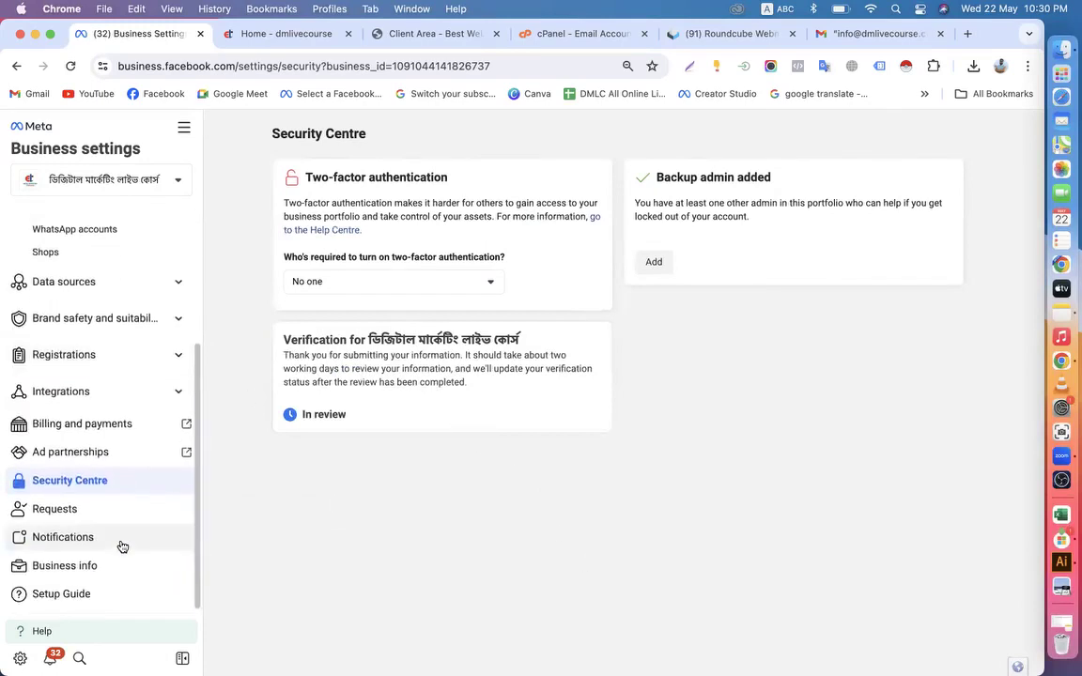
{"action": "left_click", "coordinate": [64, 566]}
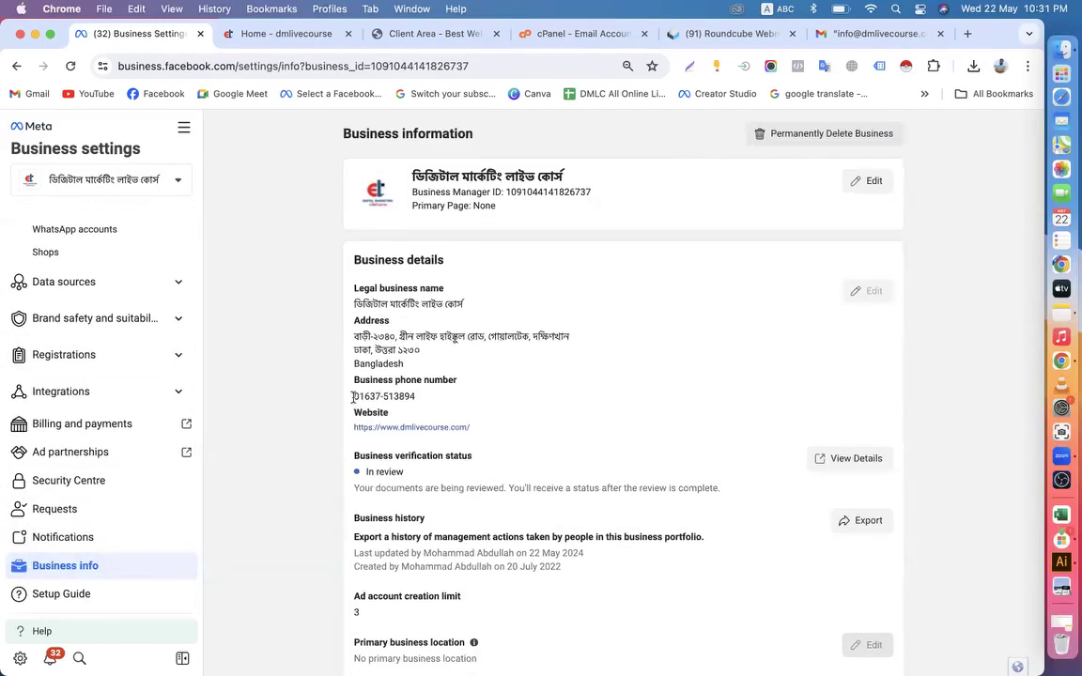
{"action": "left_click_drag", "start_coordinate": [354, 396], "coordinate": [419, 400]}
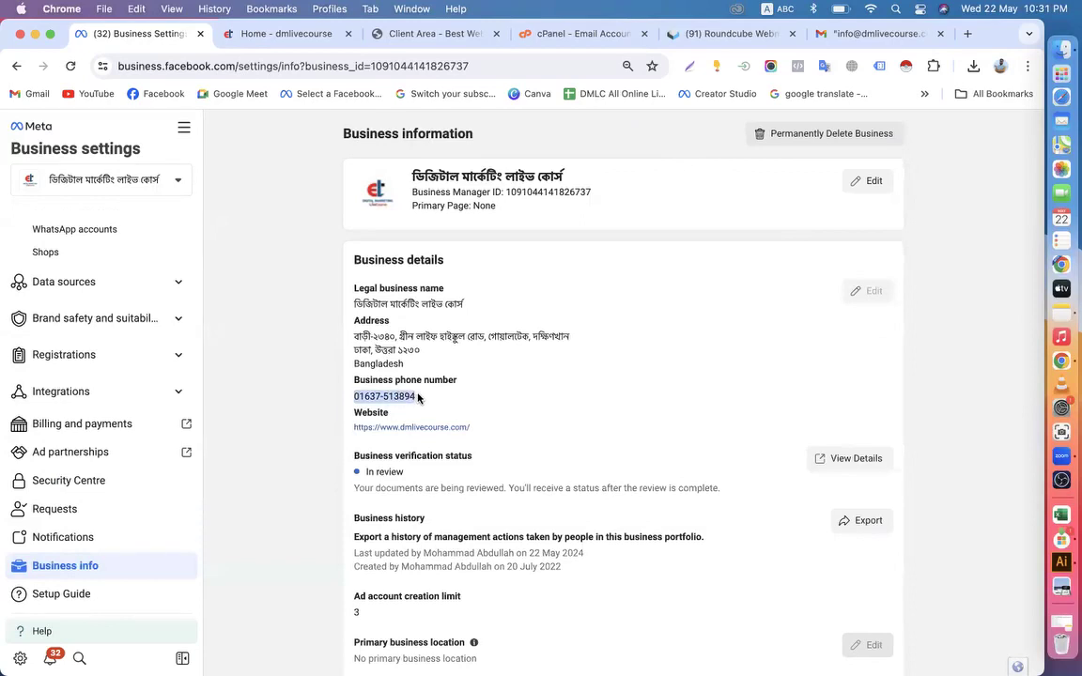
{"action": "scroll", "coordinate": [418, 398], "scroll_direction": "down", "scroll_amount": 5}
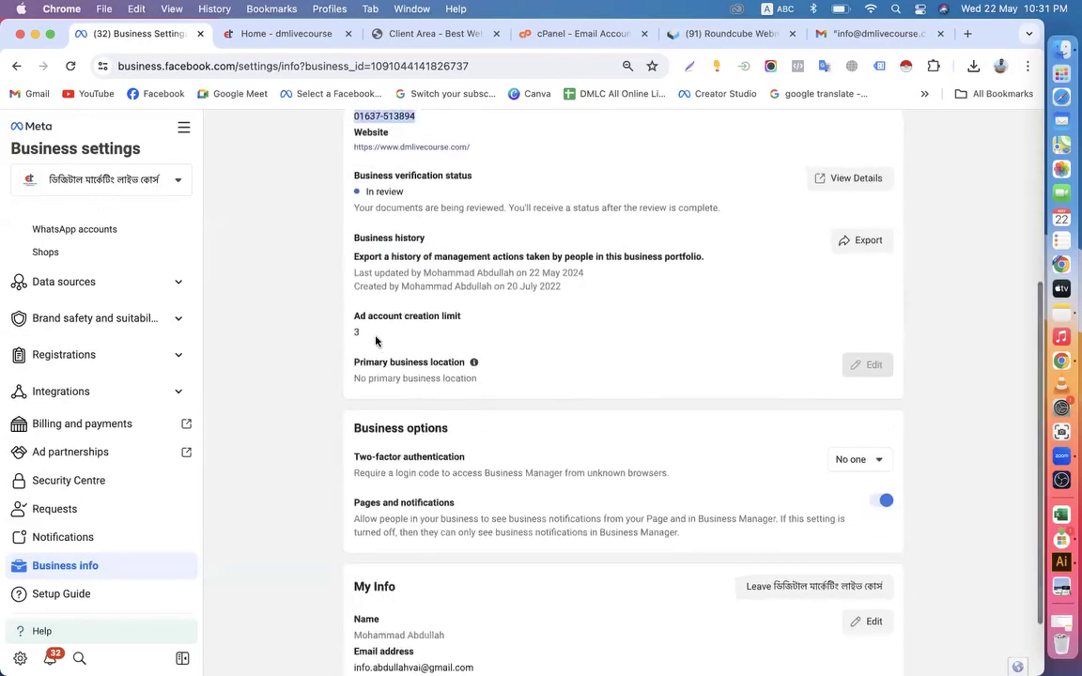
{"action": "left_click_drag", "start_coordinate": [354, 315], "coordinate": [461, 317]}
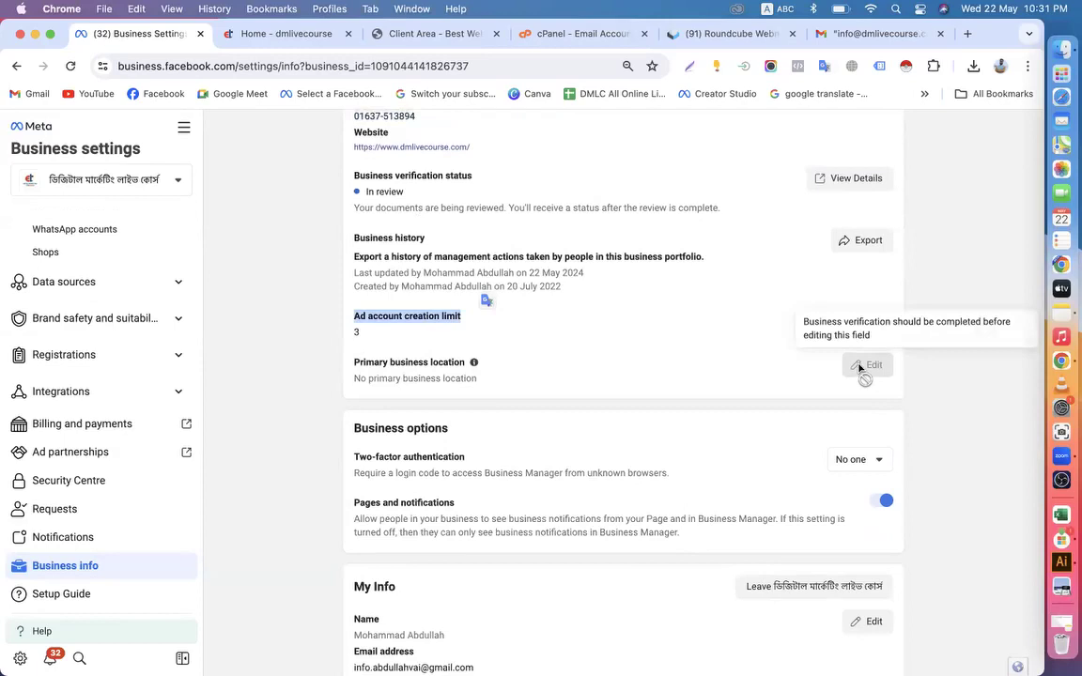
{"action": "left_click", "coordinate": [475, 368]}
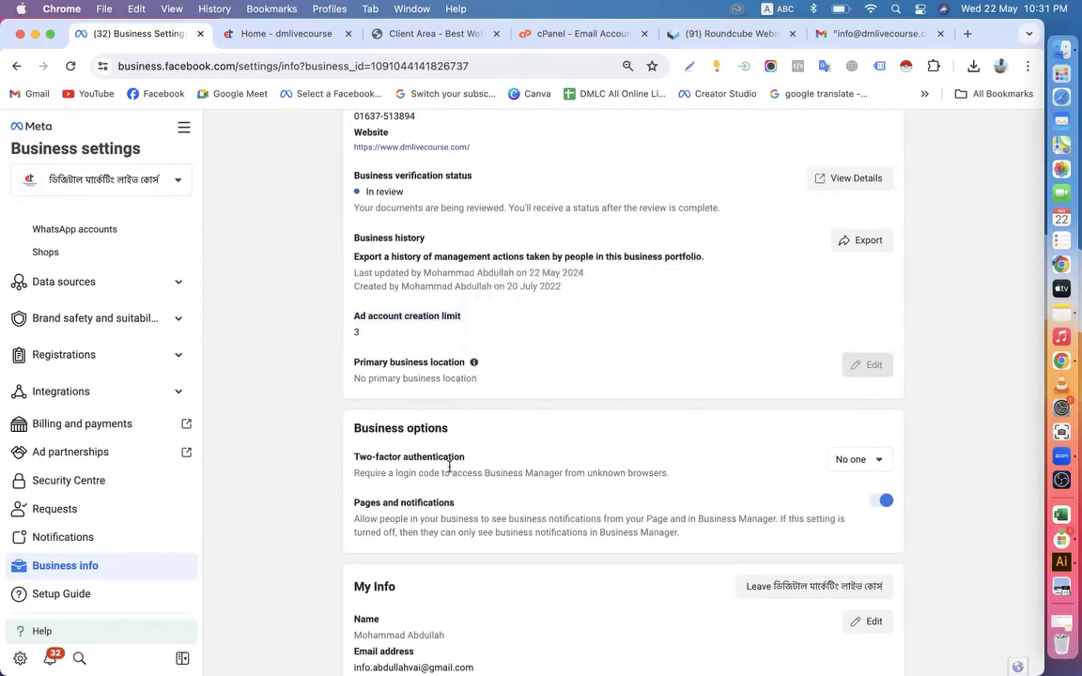
{"action": "scroll", "coordinate": [447, 460], "scroll_direction": "down", "scroll_amount": 2}
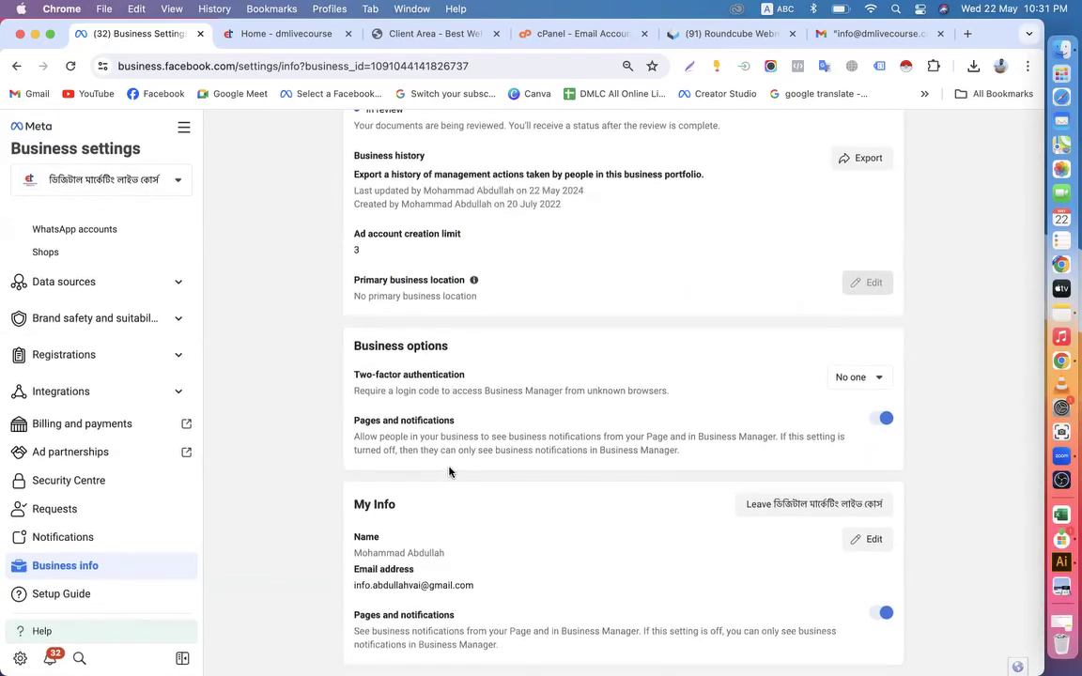
{"action": "scroll", "coordinate": [449, 469], "scroll_direction": "up", "scroll_amount": 6}
{"action": "scroll", "coordinate": [449, 467], "scroll_direction": "up", "scroll_amount": 2}
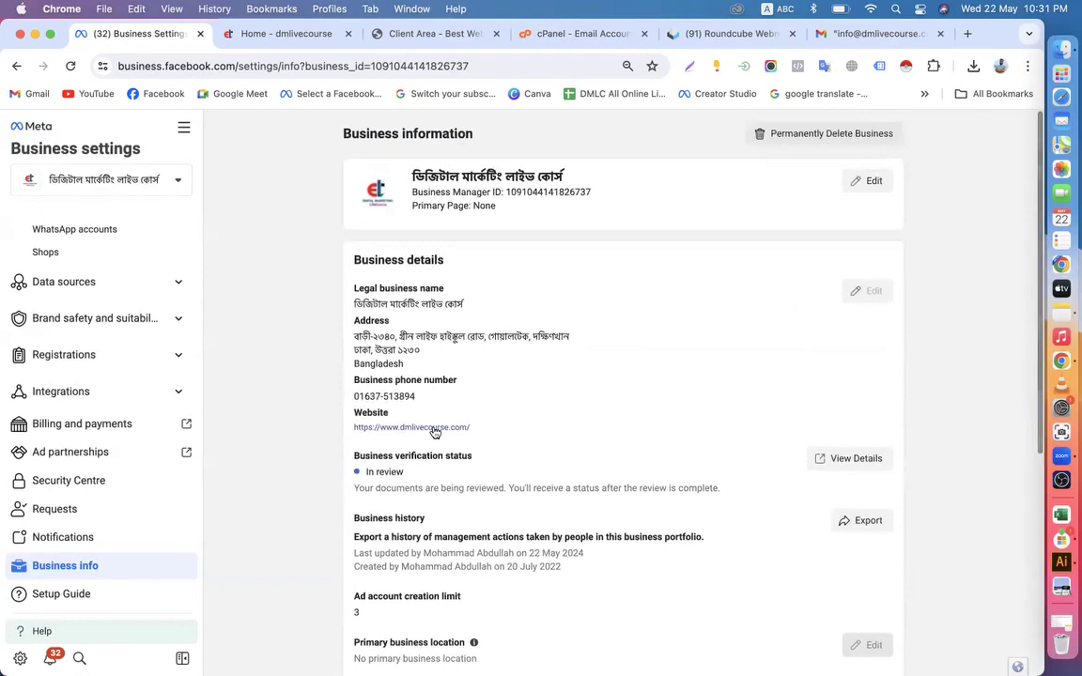
{"action": "left_click", "coordinate": [14, 66]}
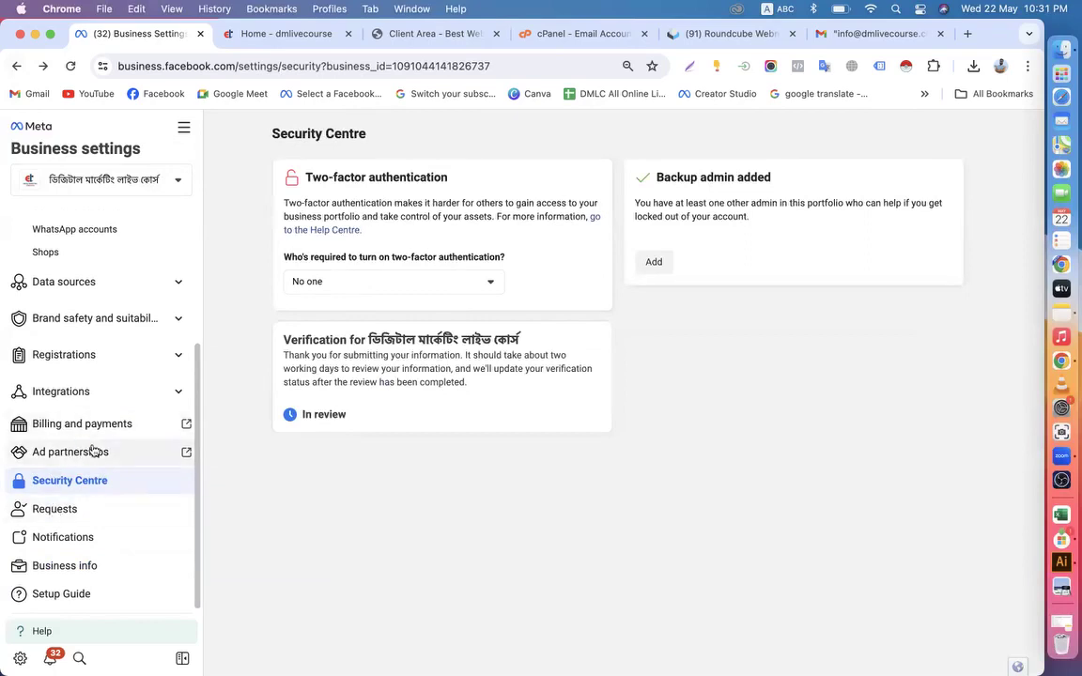
{"action": "left_click", "coordinate": [75, 365]}
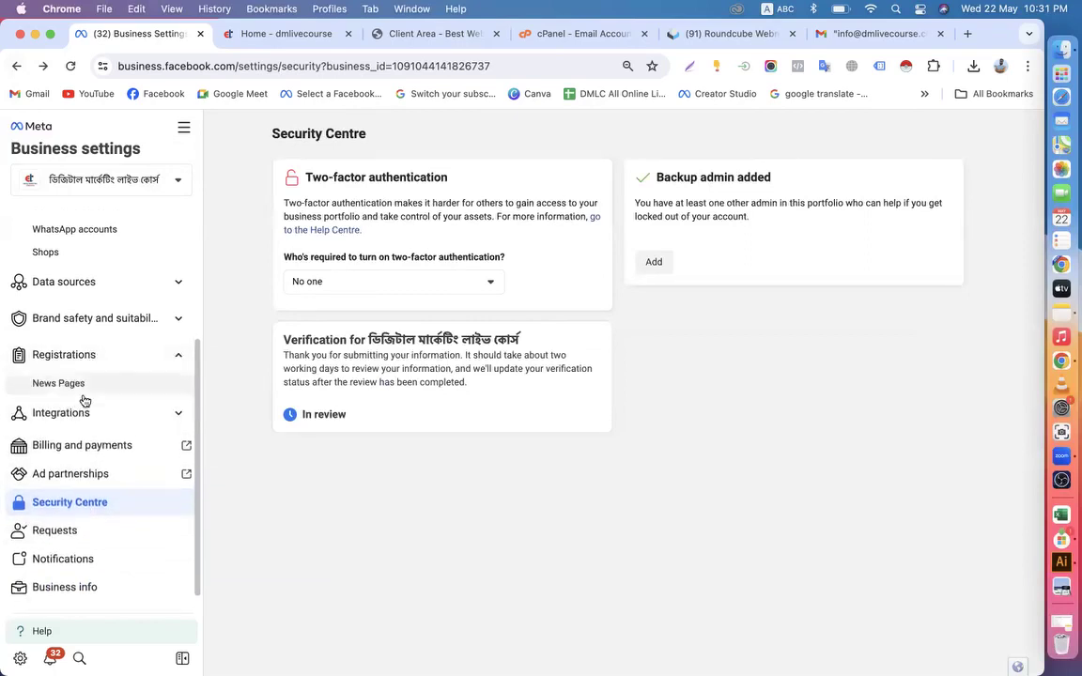
{"action": "left_click", "coordinate": [57, 467]}
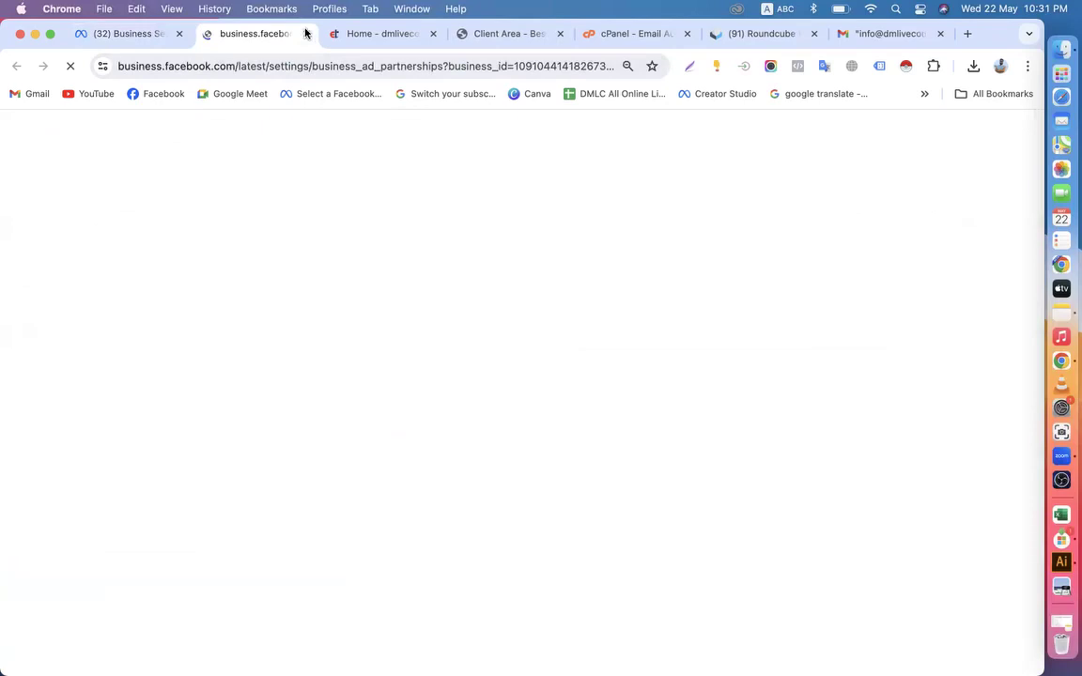
{"action": "left_click", "coordinate": [306, 34]}
{"action": "scroll", "coordinate": [82, 519], "scroll_direction": "down", "scroll_amount": 1}
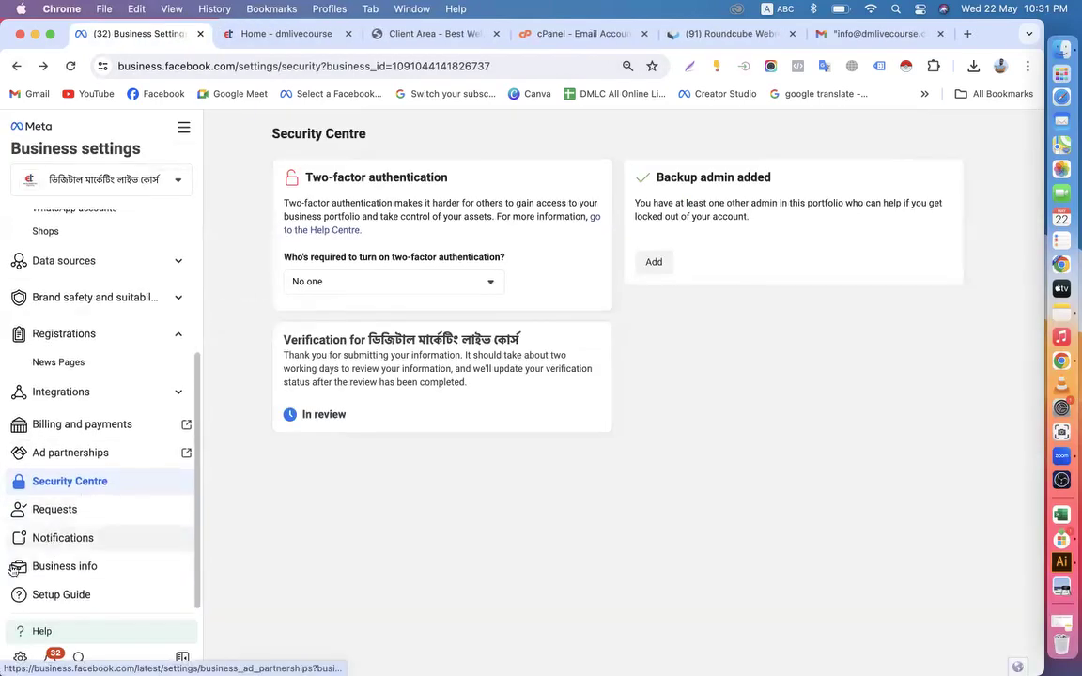
Return to Business info and recheck the business details and verification status
{"action": "left_click", "coordinate": [49, 564]}
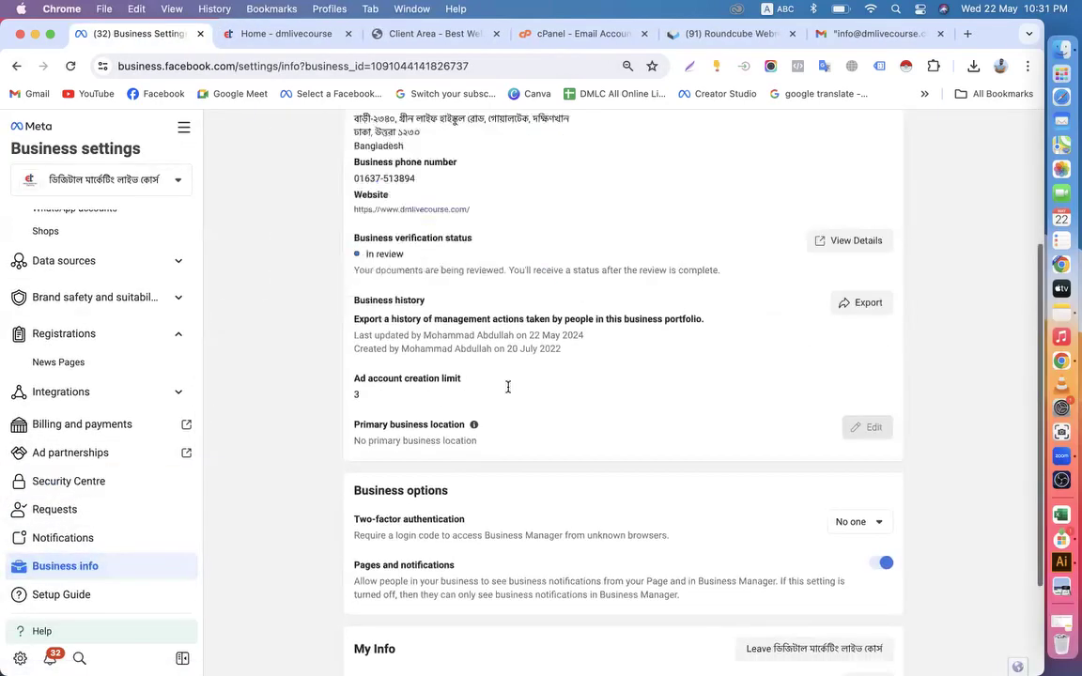
{"action": "scroll", "coordinate": [507, 386], "scroll_direction": "down", "scroll_amount": 2}
{"action": "scroll", "coordinate": [507, 386], "scroll_direction": "up", "scroll_amount": 5}
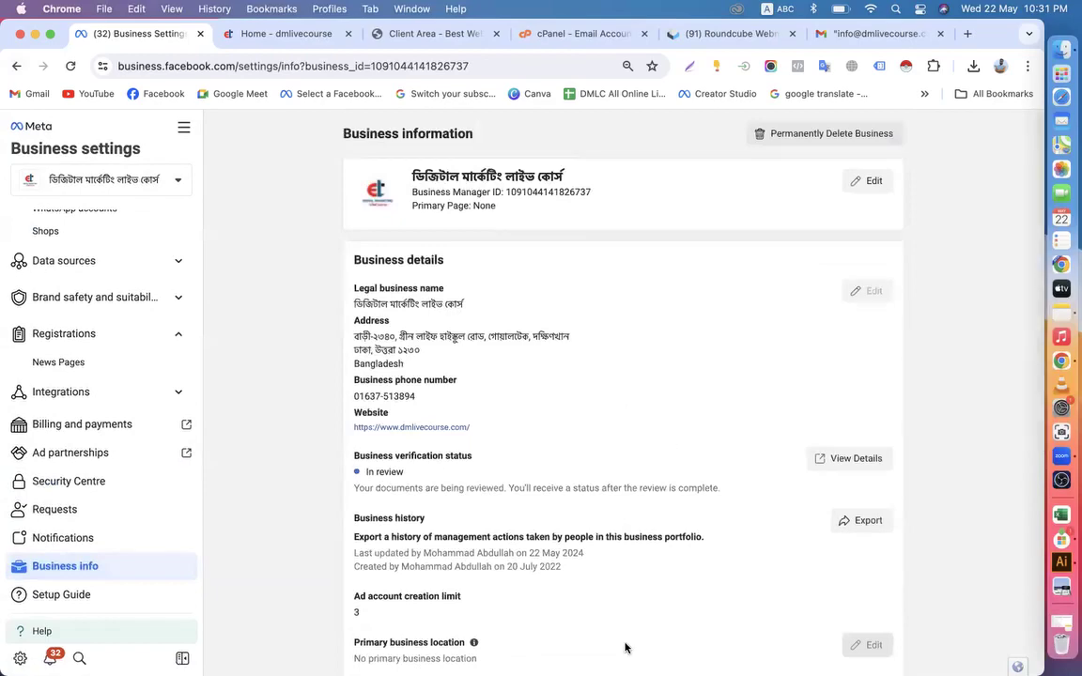